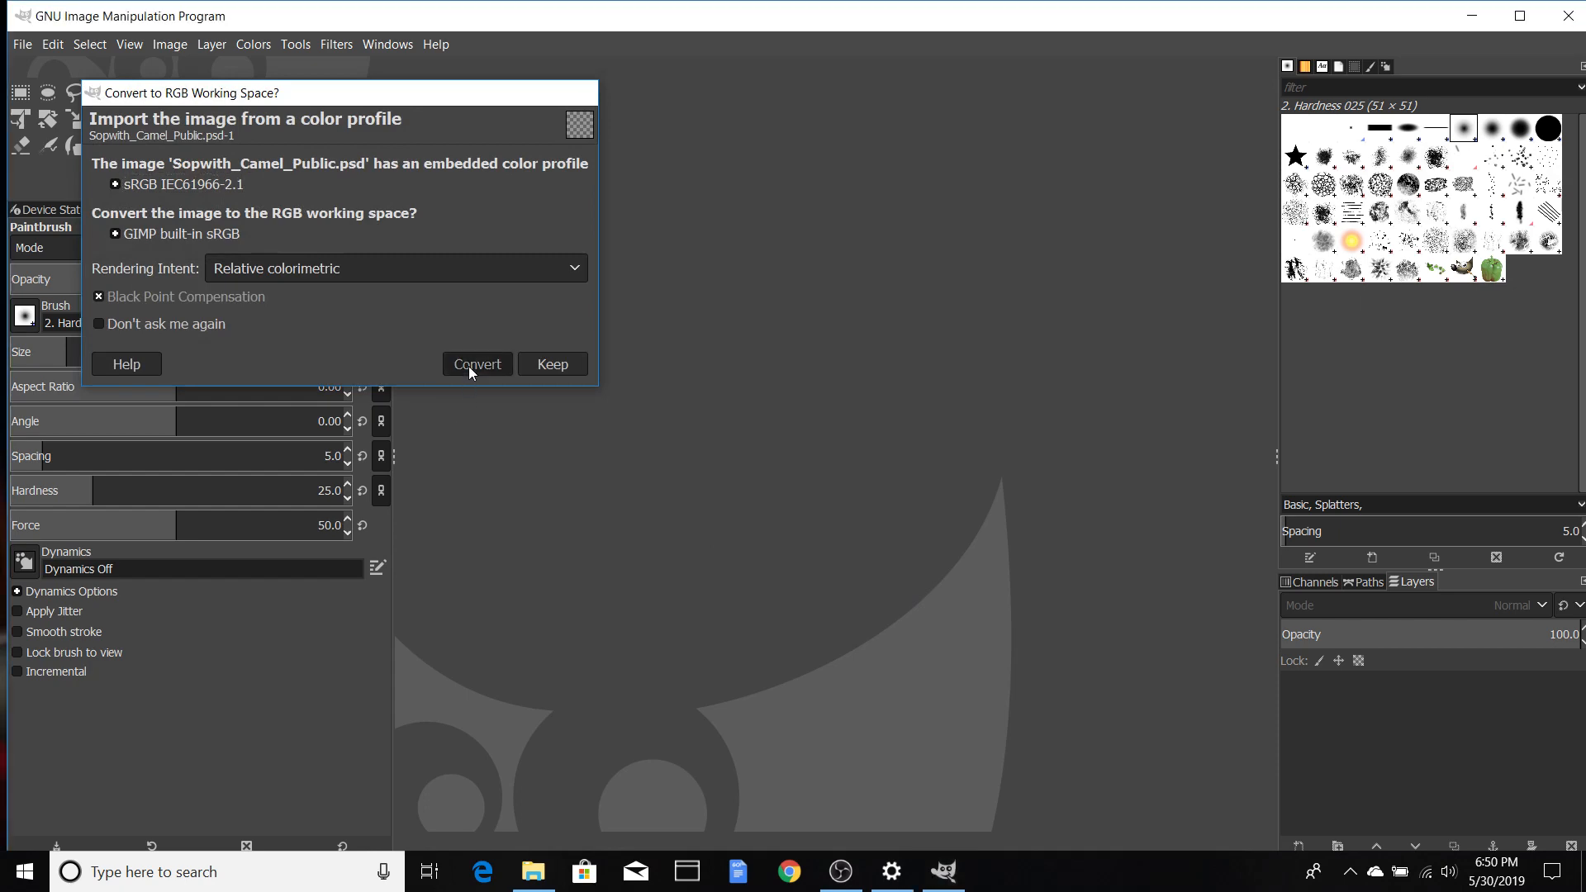
Step: Convert the imported Sopwith_Camel_Public.psd to the GIMP built-in sRGB working space with relative colorimetric rendering
left_click(469, 365)
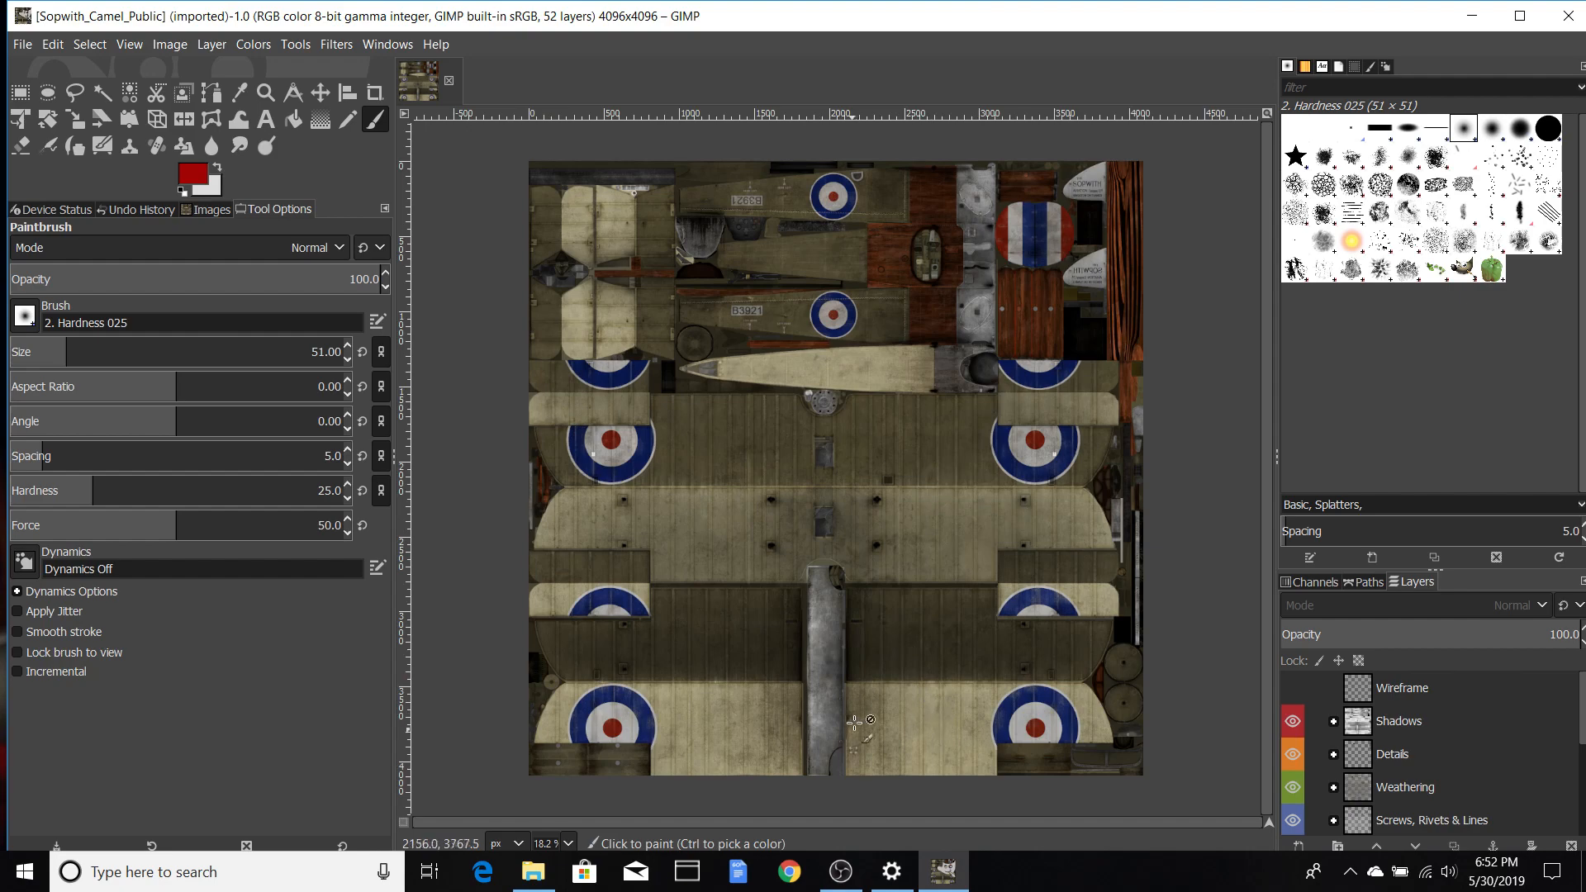
Step: Make the Paint Here layer in the Color group the active layer
scroll(842, 725, "up", 1)
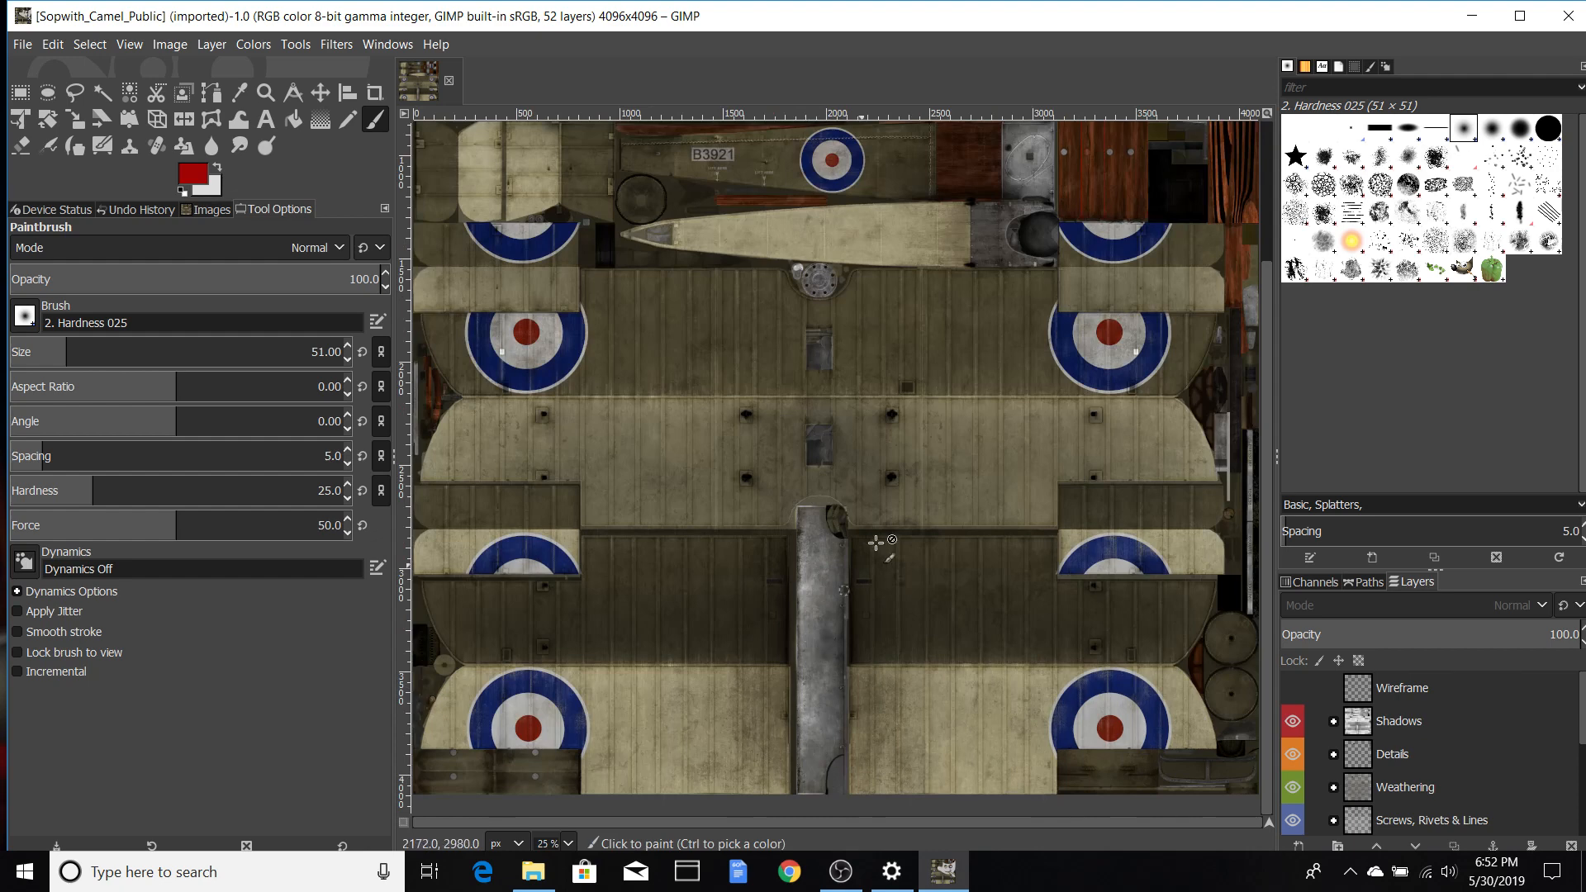
scroll(871, 274, "up", 2)
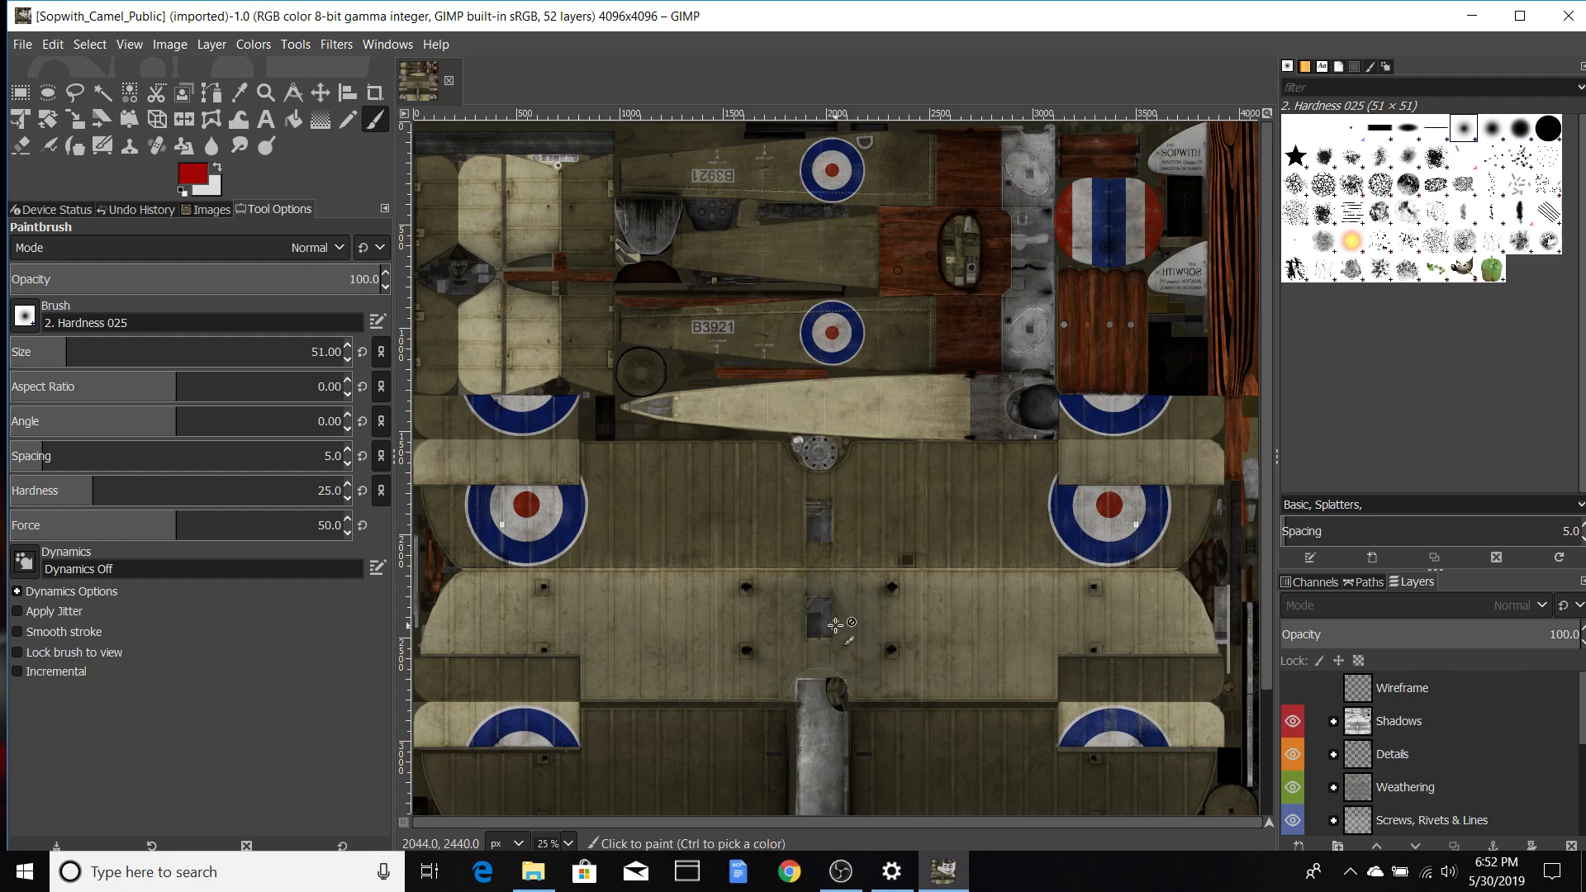
scroll(834, 628, "down", 3)
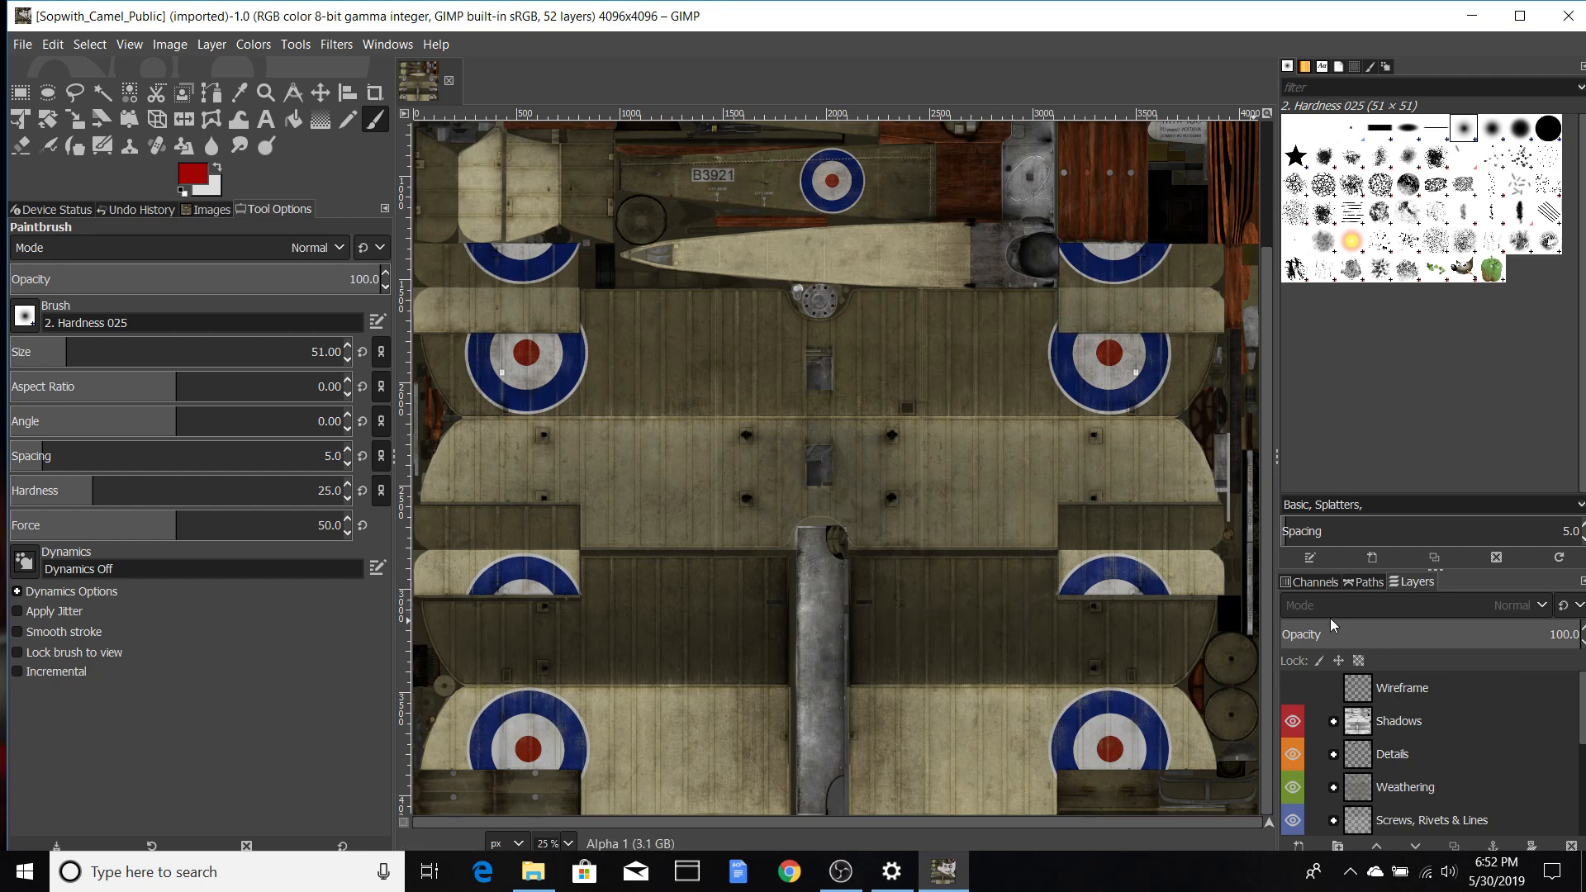
scroll(1387, 760, "down", 7)
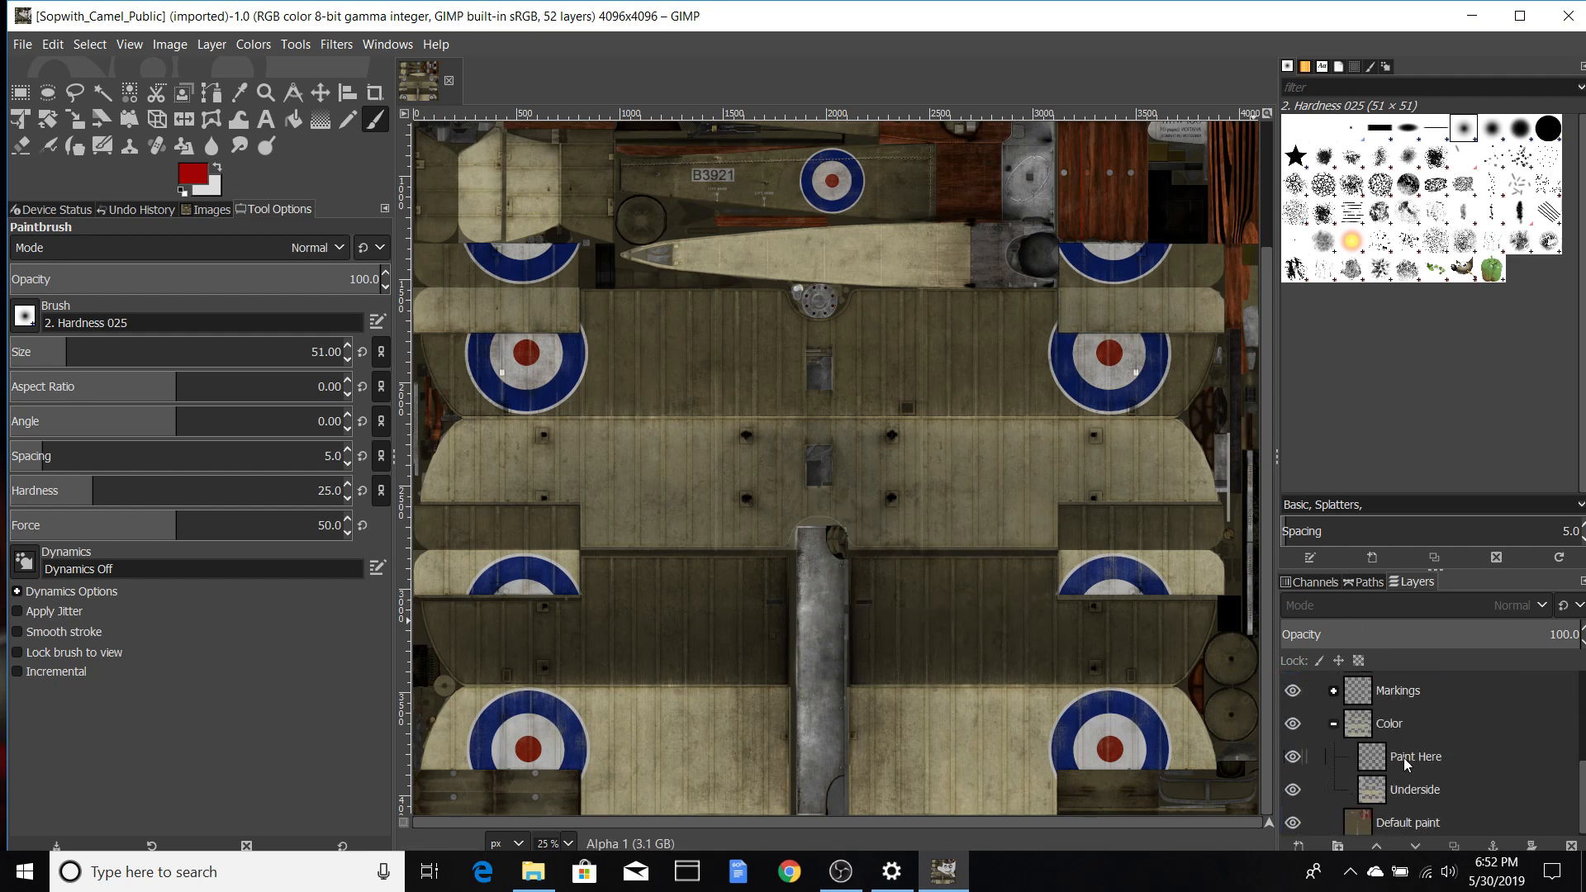
scroll(1404, 756, "up", 7)
left_click(1400, 757)
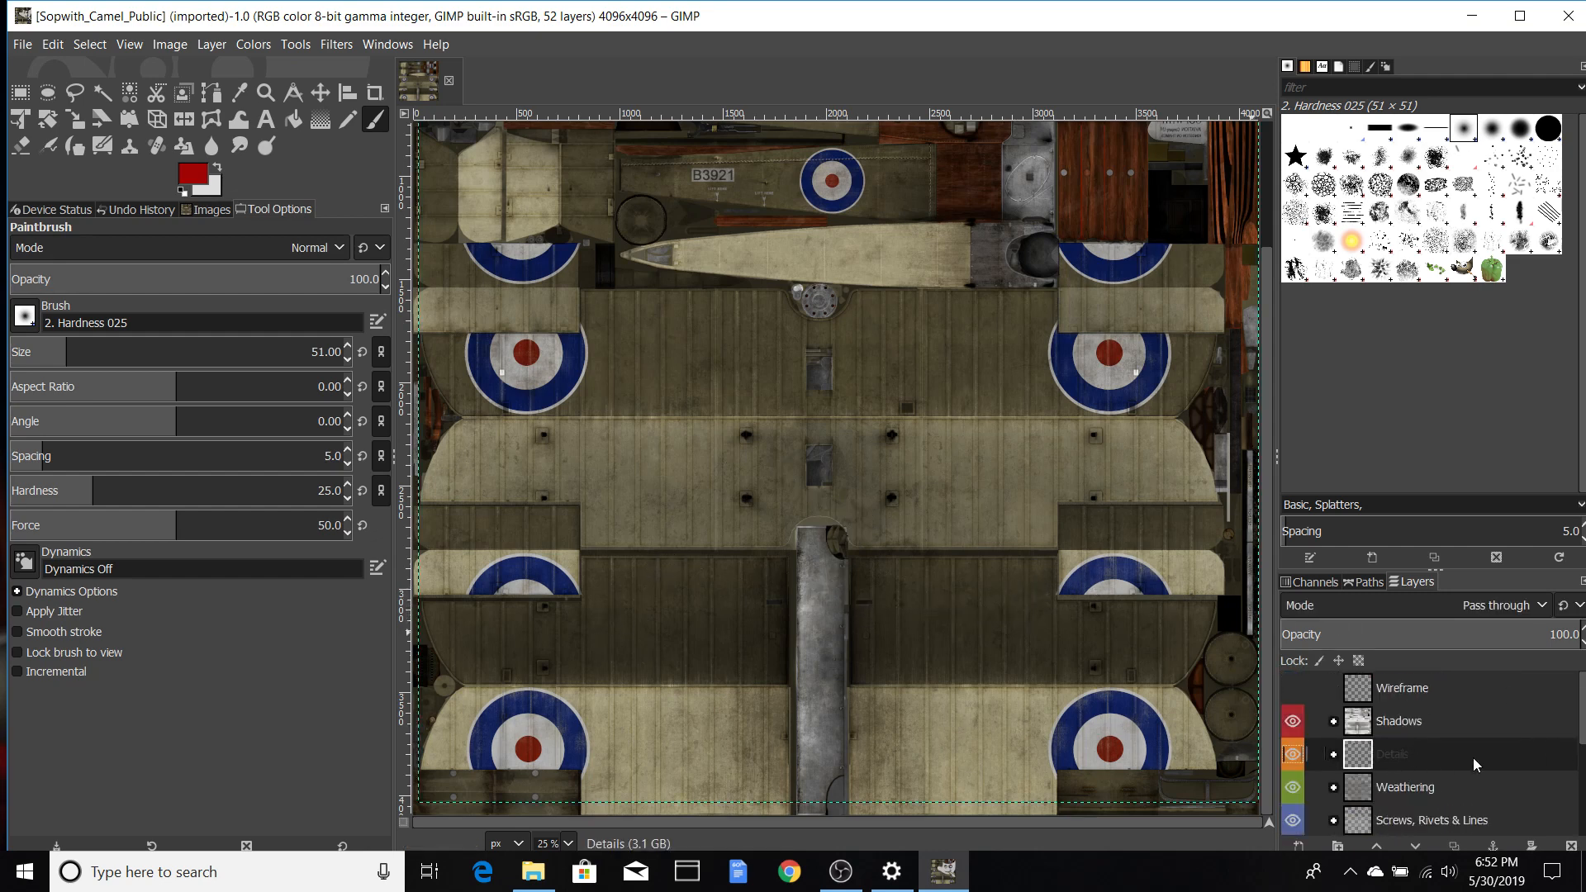
scroll(1446, 755, "down", 2)
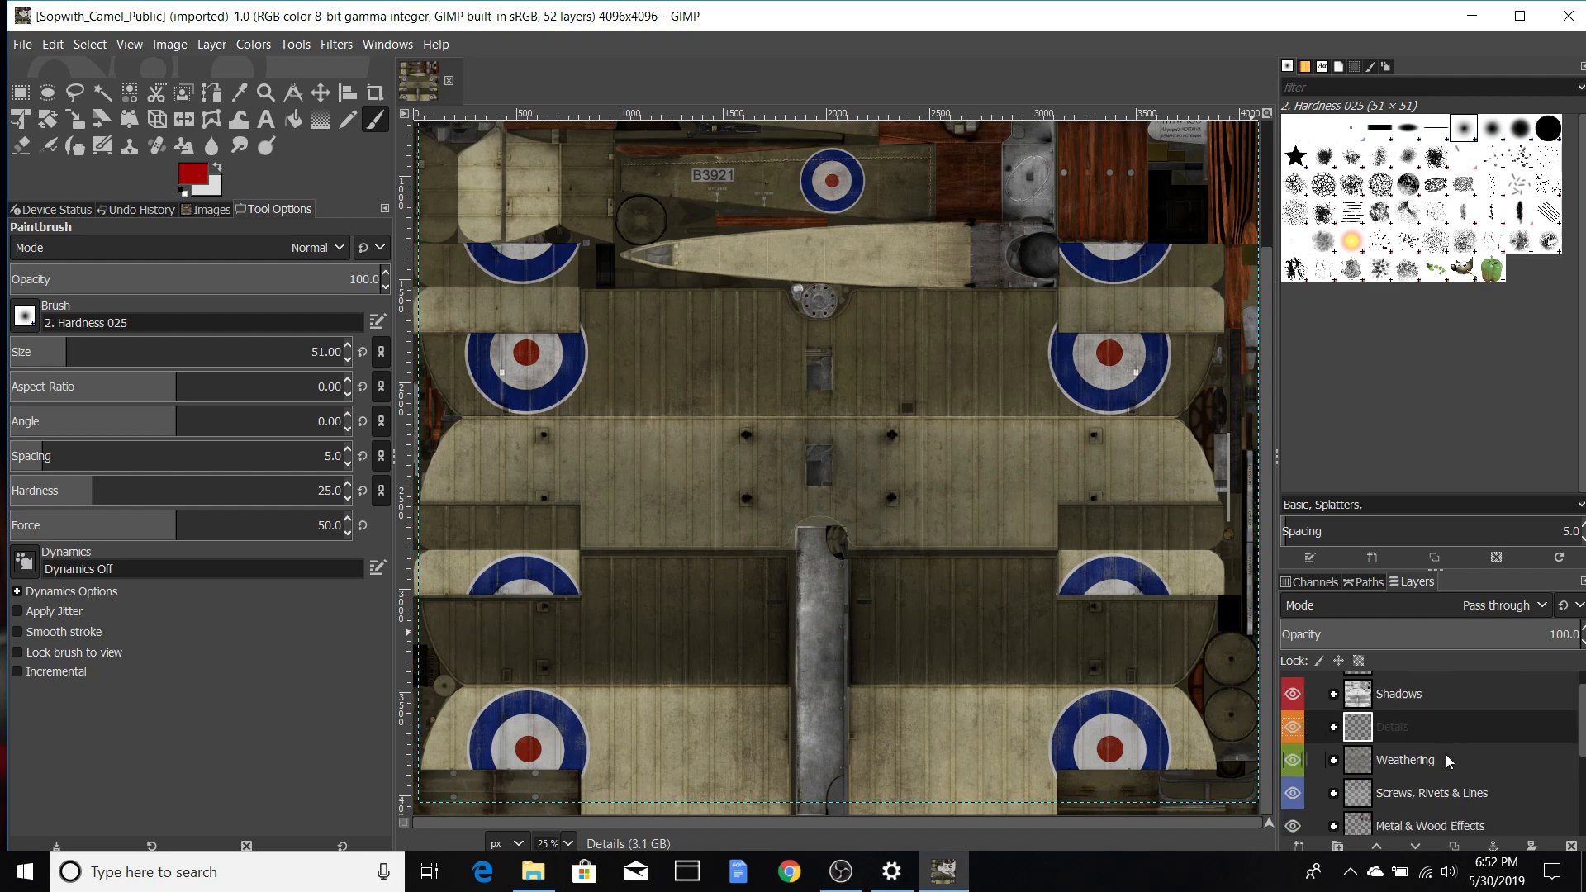
scroll(1443, 758, "down", 5)
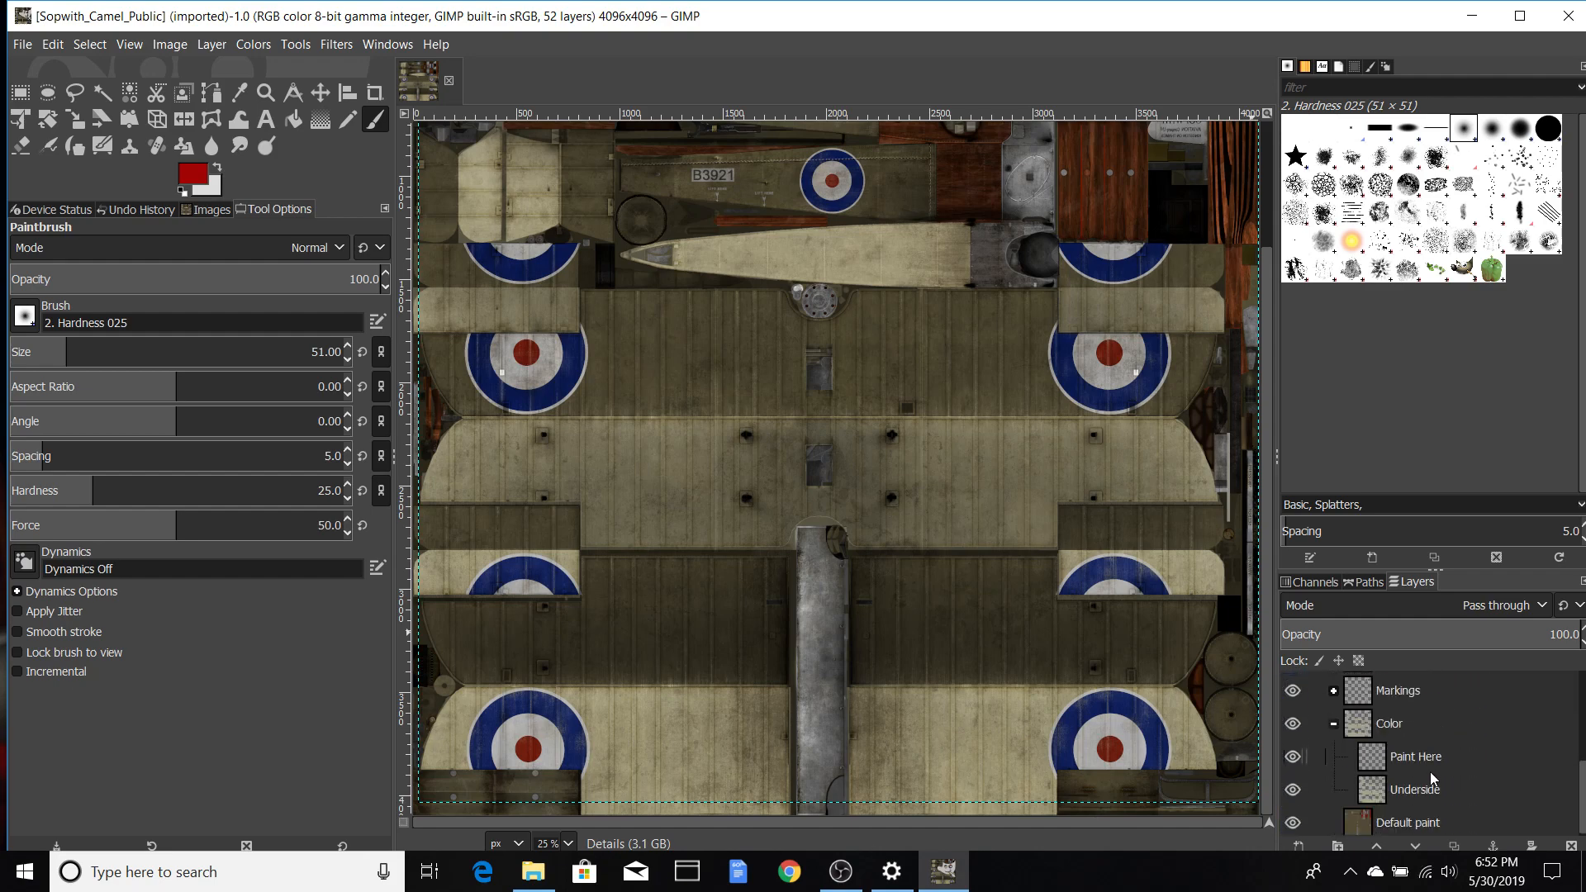
left_click(1425, 760)
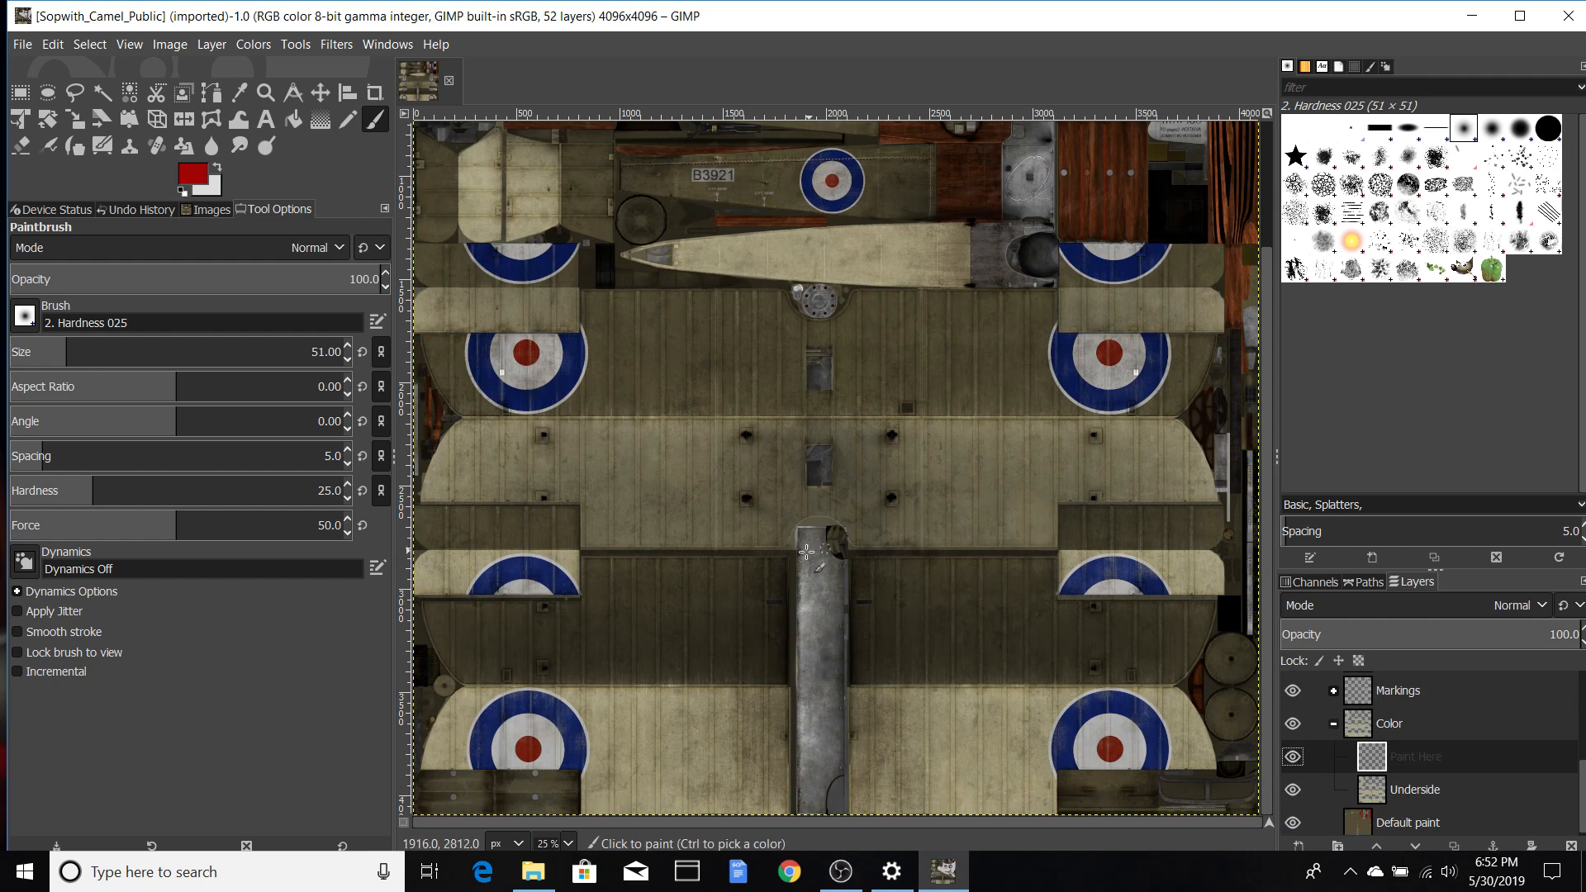
Step: Start a Free Select outline at the upper-left corner of the grey metal panel between the wings
left_click(75, 93)
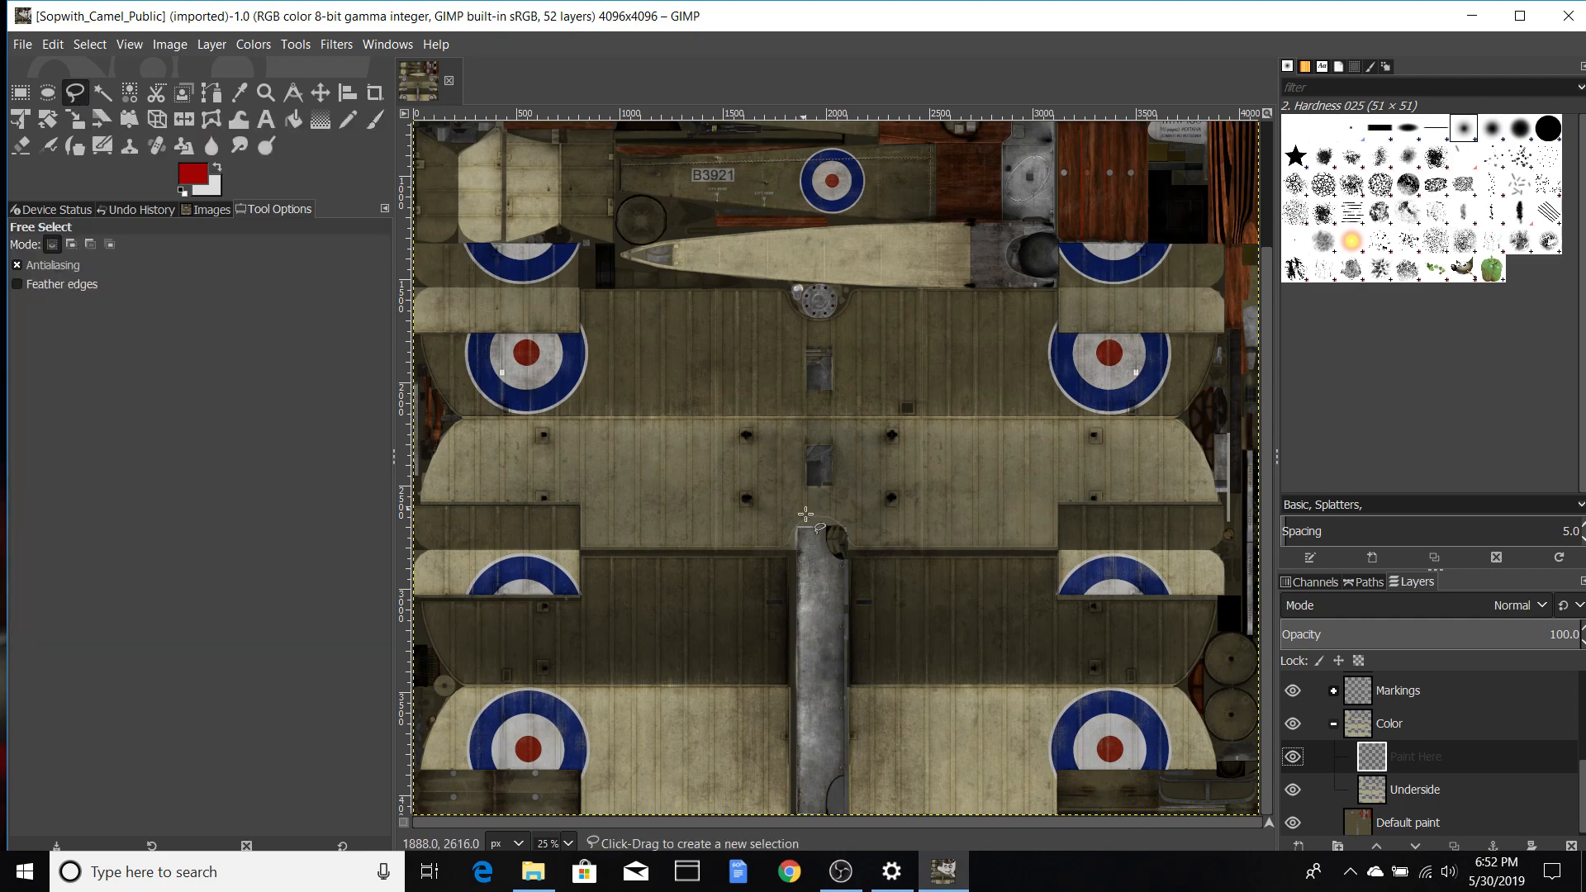
scroll(789, 584, "up", 2)
scroll(842, 537, "up", 1)
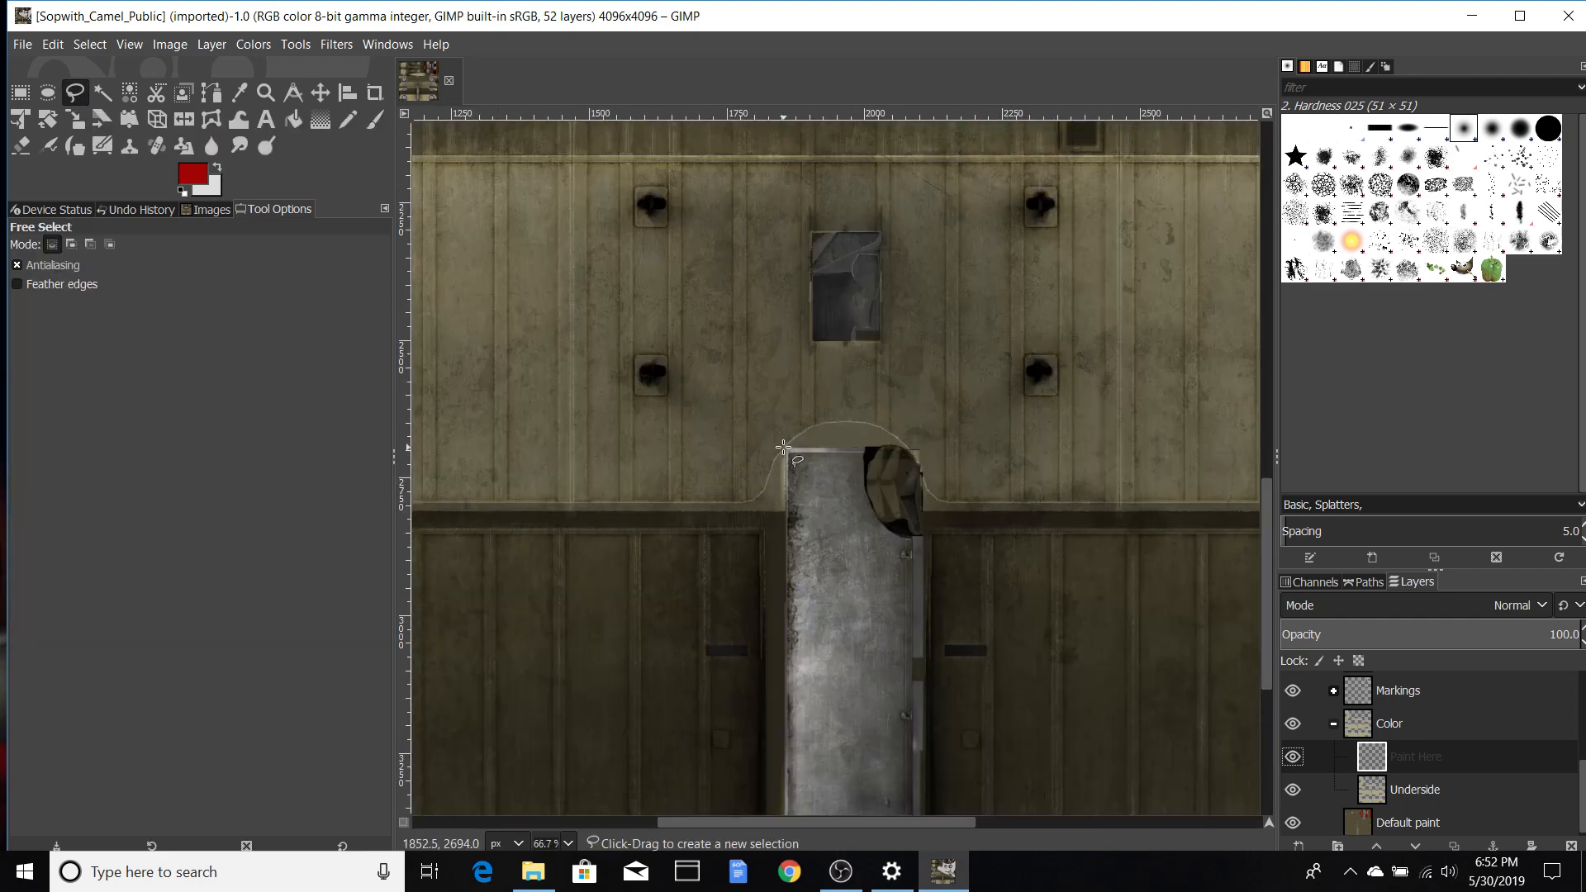
scroll(783, 450, "up", 2)
scroll(783, 449, "up", 1)
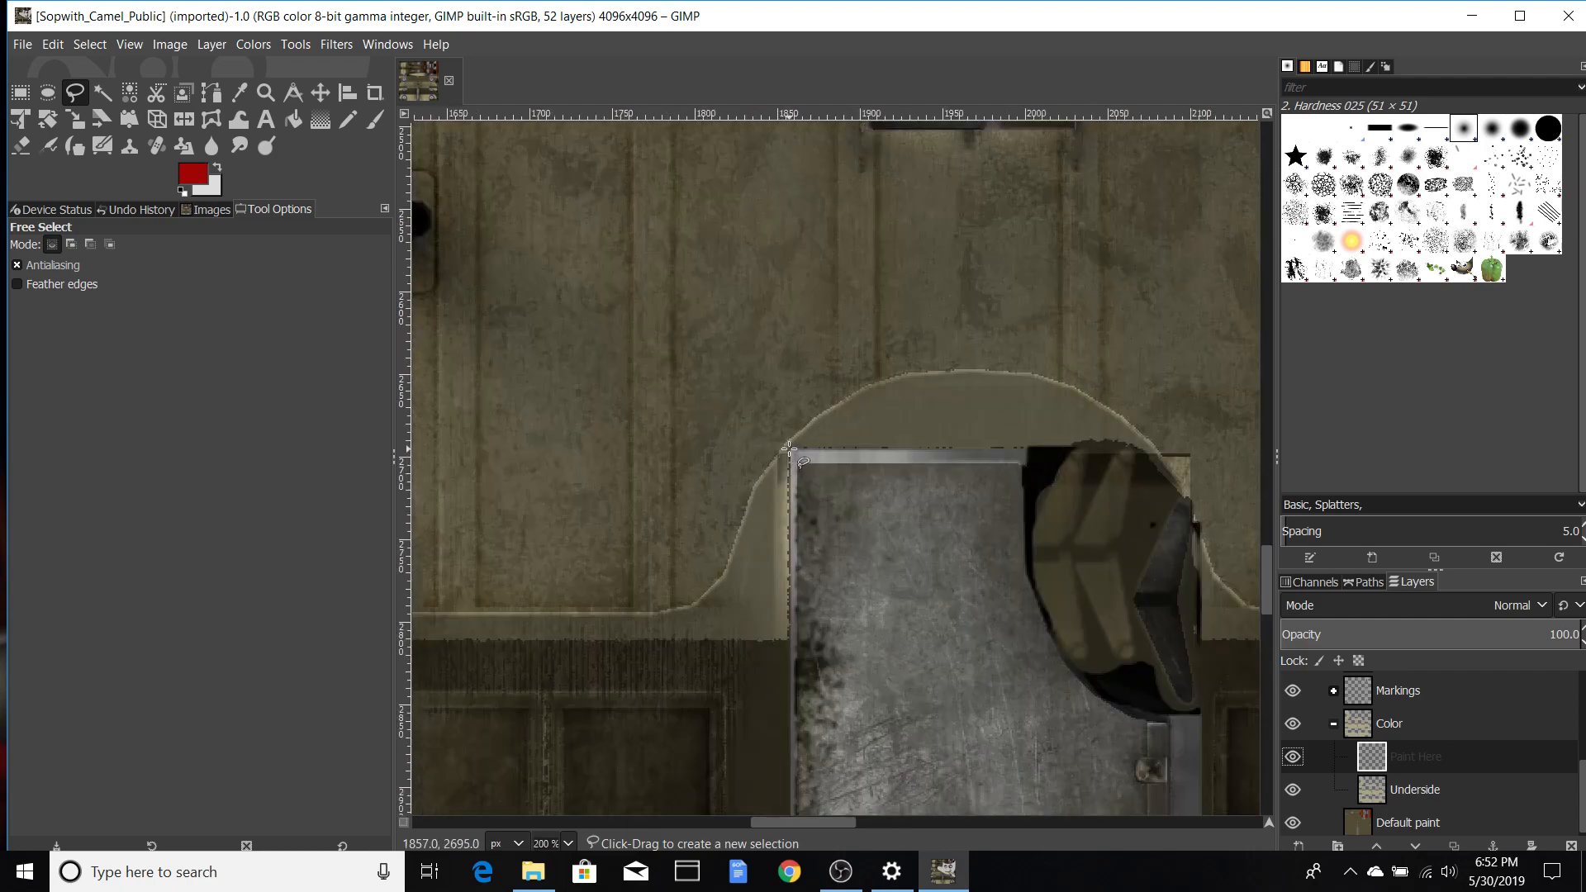
left_click(789, 449)
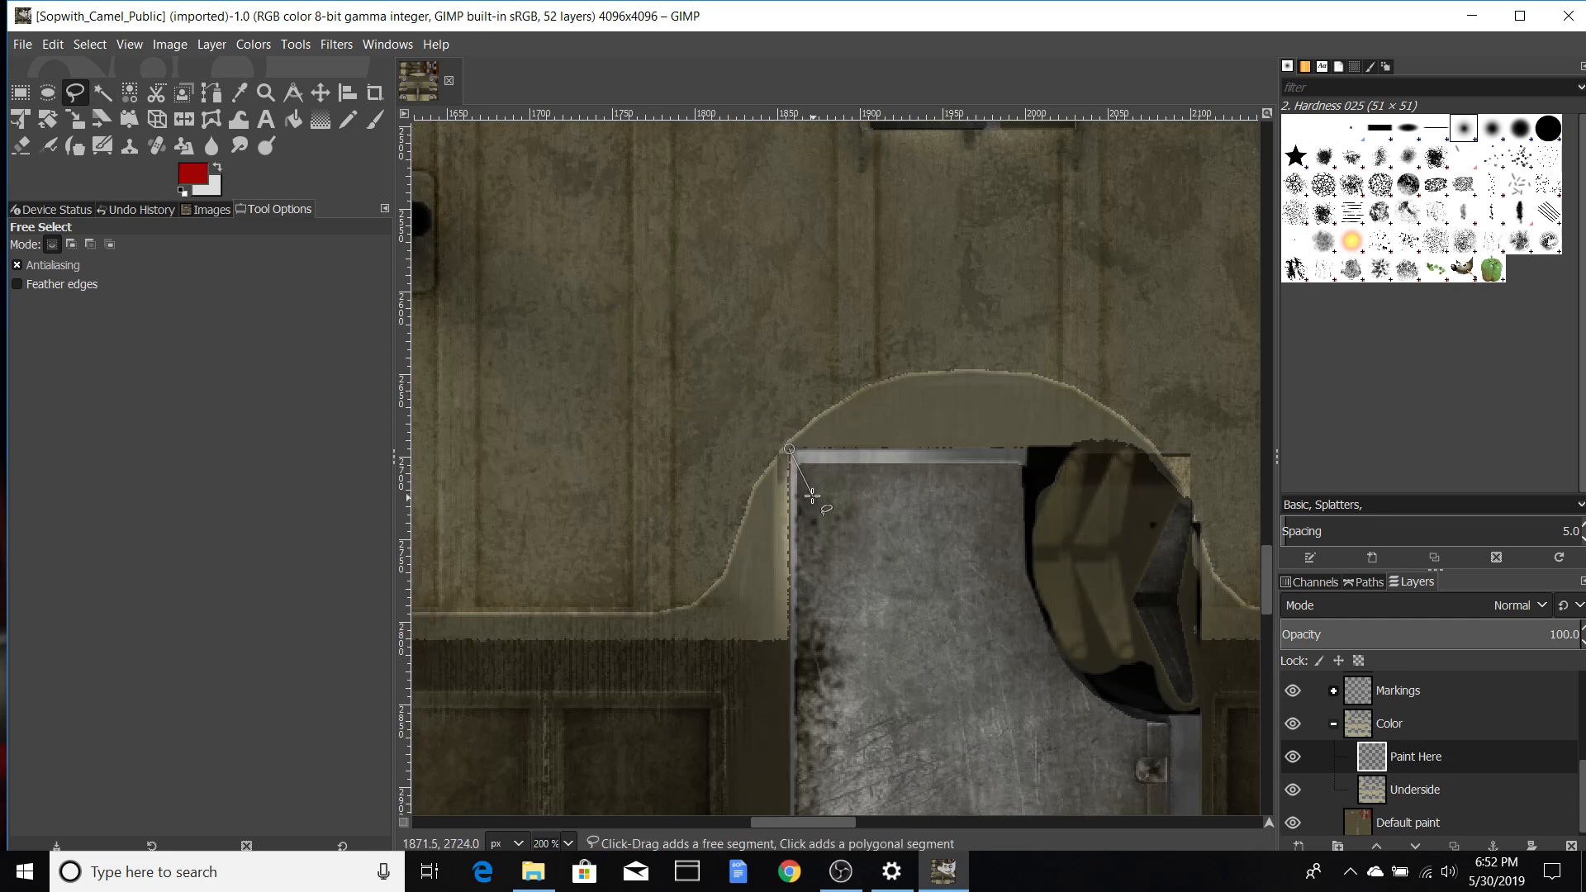
Step: Extend the outline straight down the metal panel's left edge and along its bottom edge to the black curve
key("ctrl")
key("shift")
key("ctrl+shift")
scroll(815, 658, "down", 3)
scroll(815, 659, "down", 20)
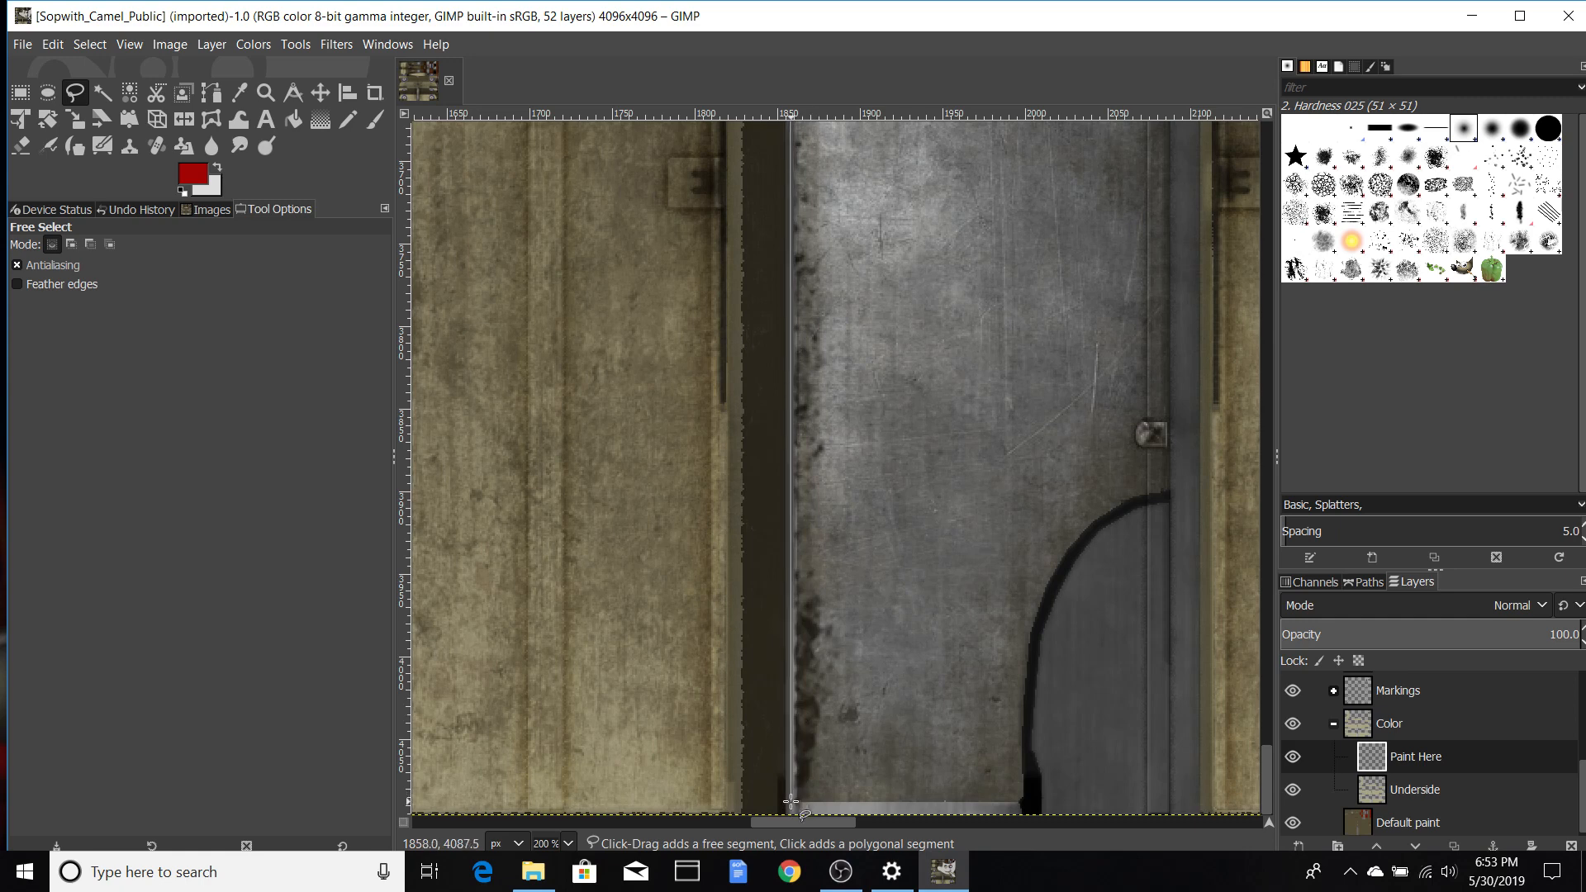
key("ctrl")
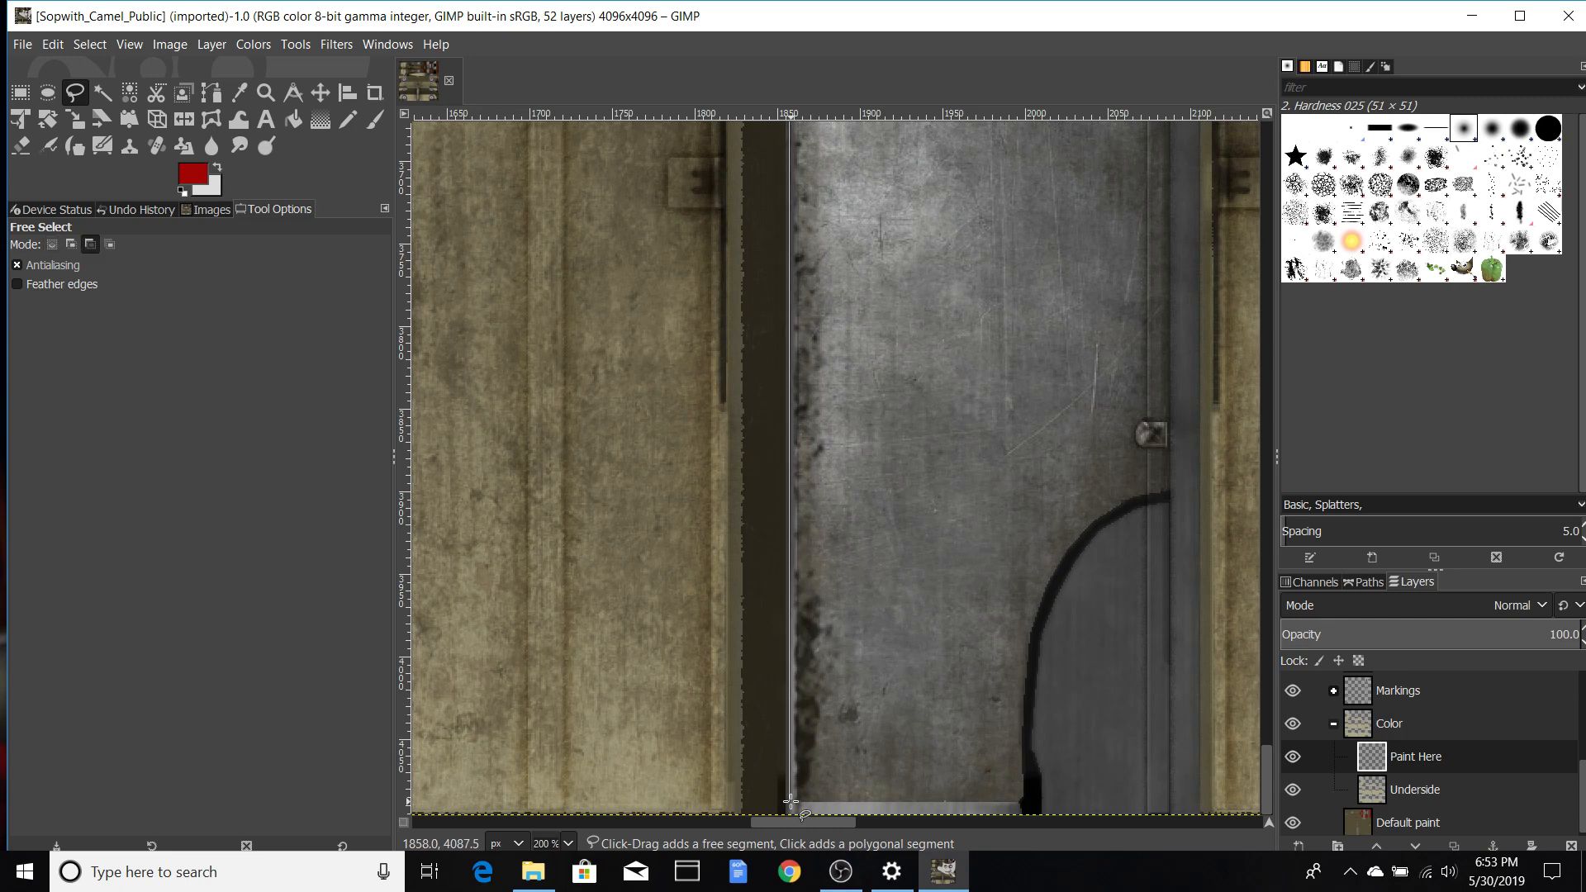
key("shift")
left_click(789, 813)
left_click(1024, 811)
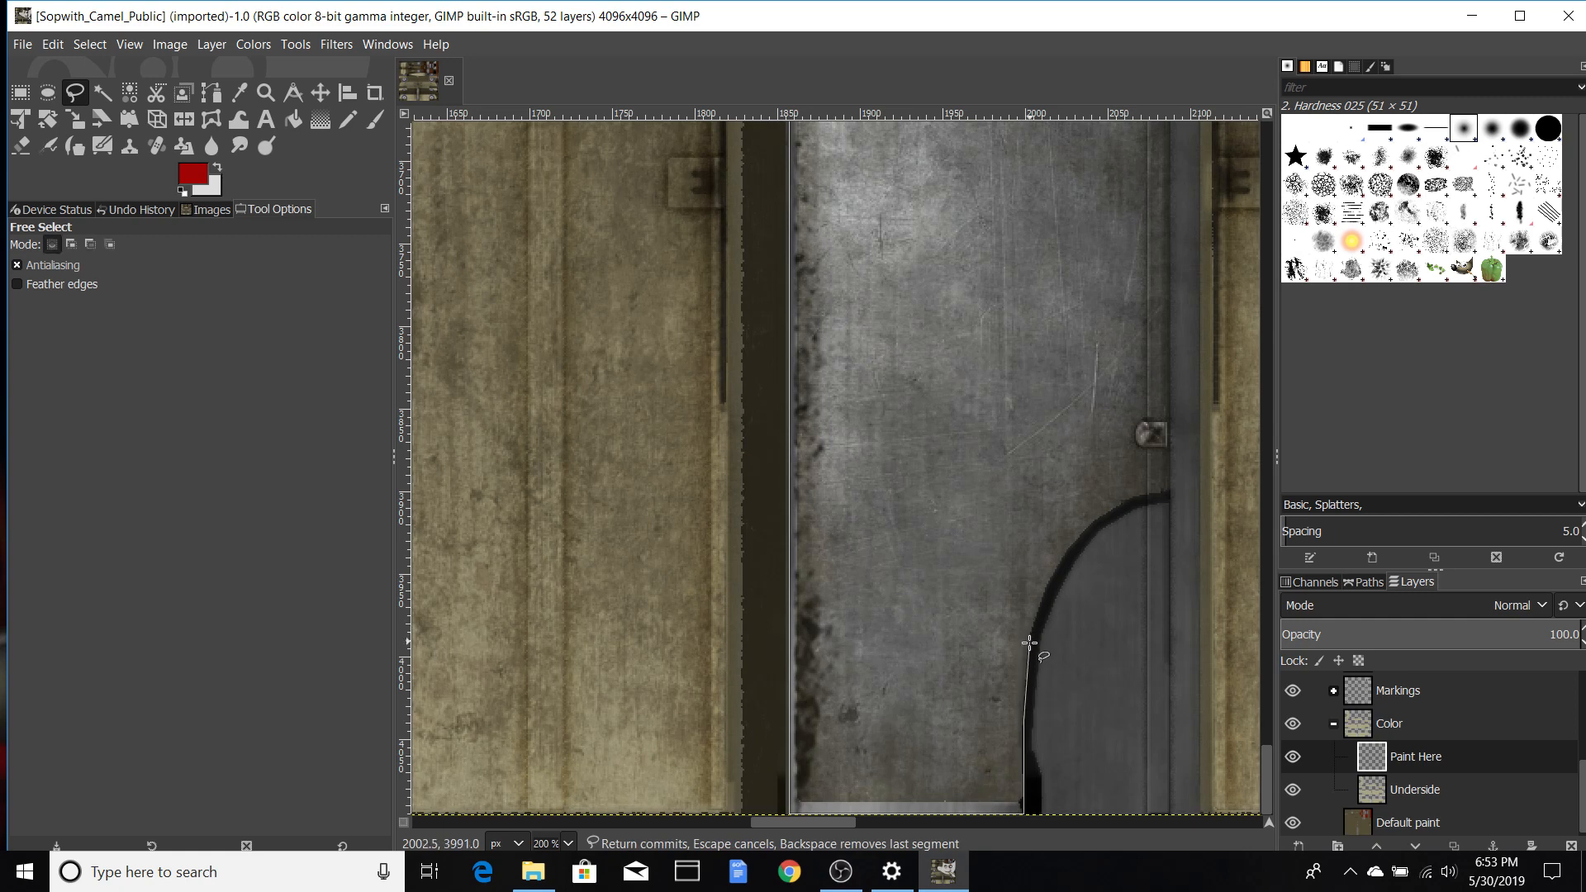
Step: Trace the curved cut-out at the metal panel's lower right with short polygonal segments
left_click(1028, 642)
left_click(1043, 589)
left_click(1069, 543)
left_click(1134, 496)
left_click(1171, 490)
Step: Run the outline straight up the metal panel's right edge to just below the upper dark cut-out
scroll(1157, 543, "up", 10)
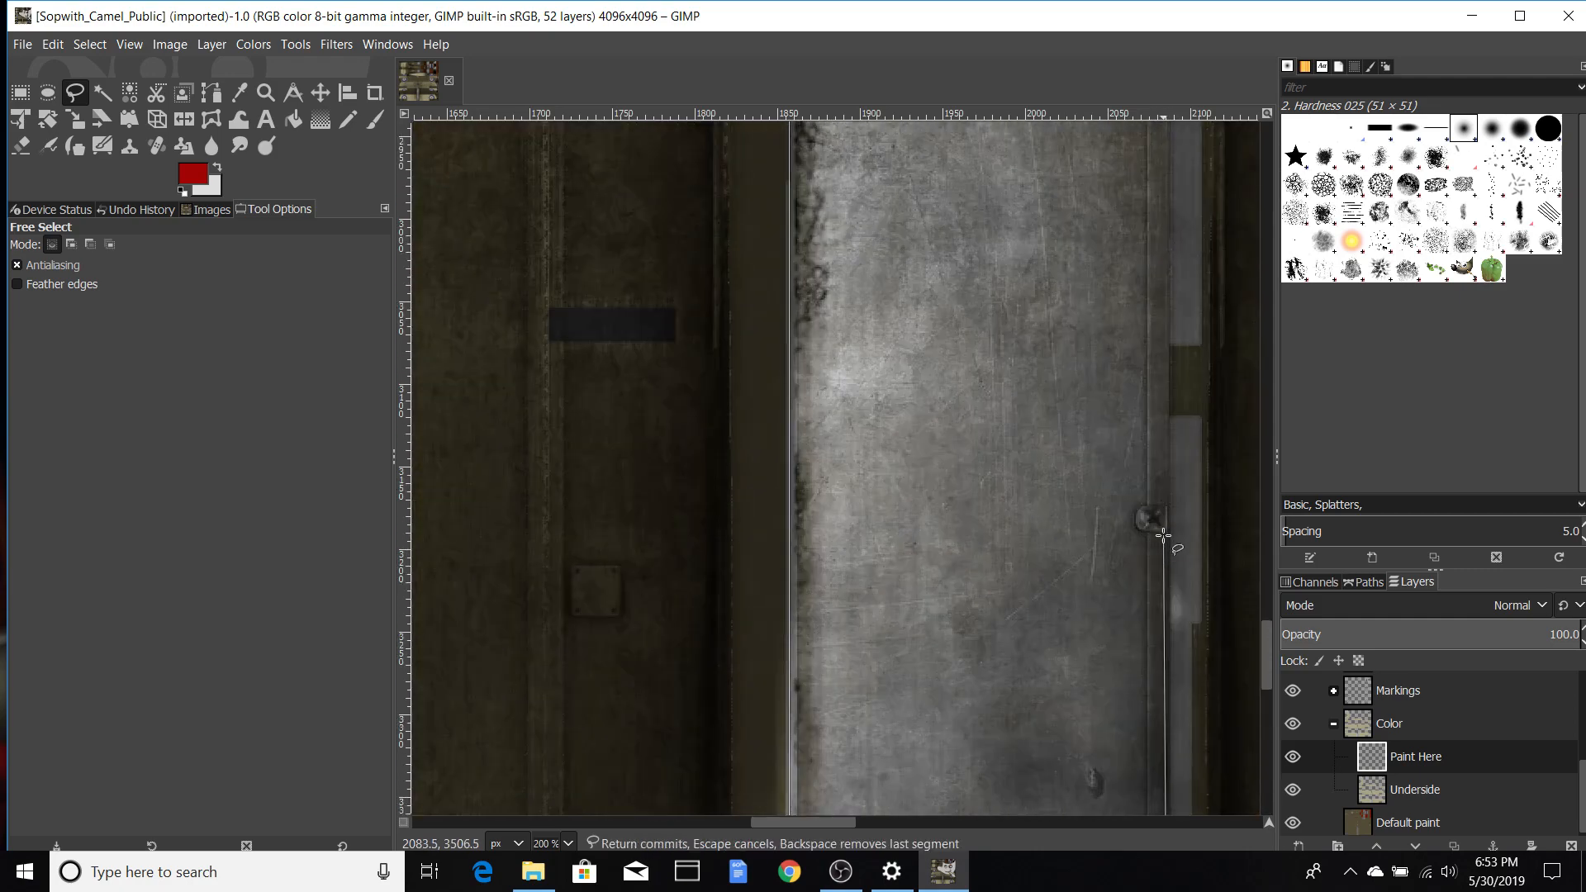
scroll(1163, 536, "up", 12)
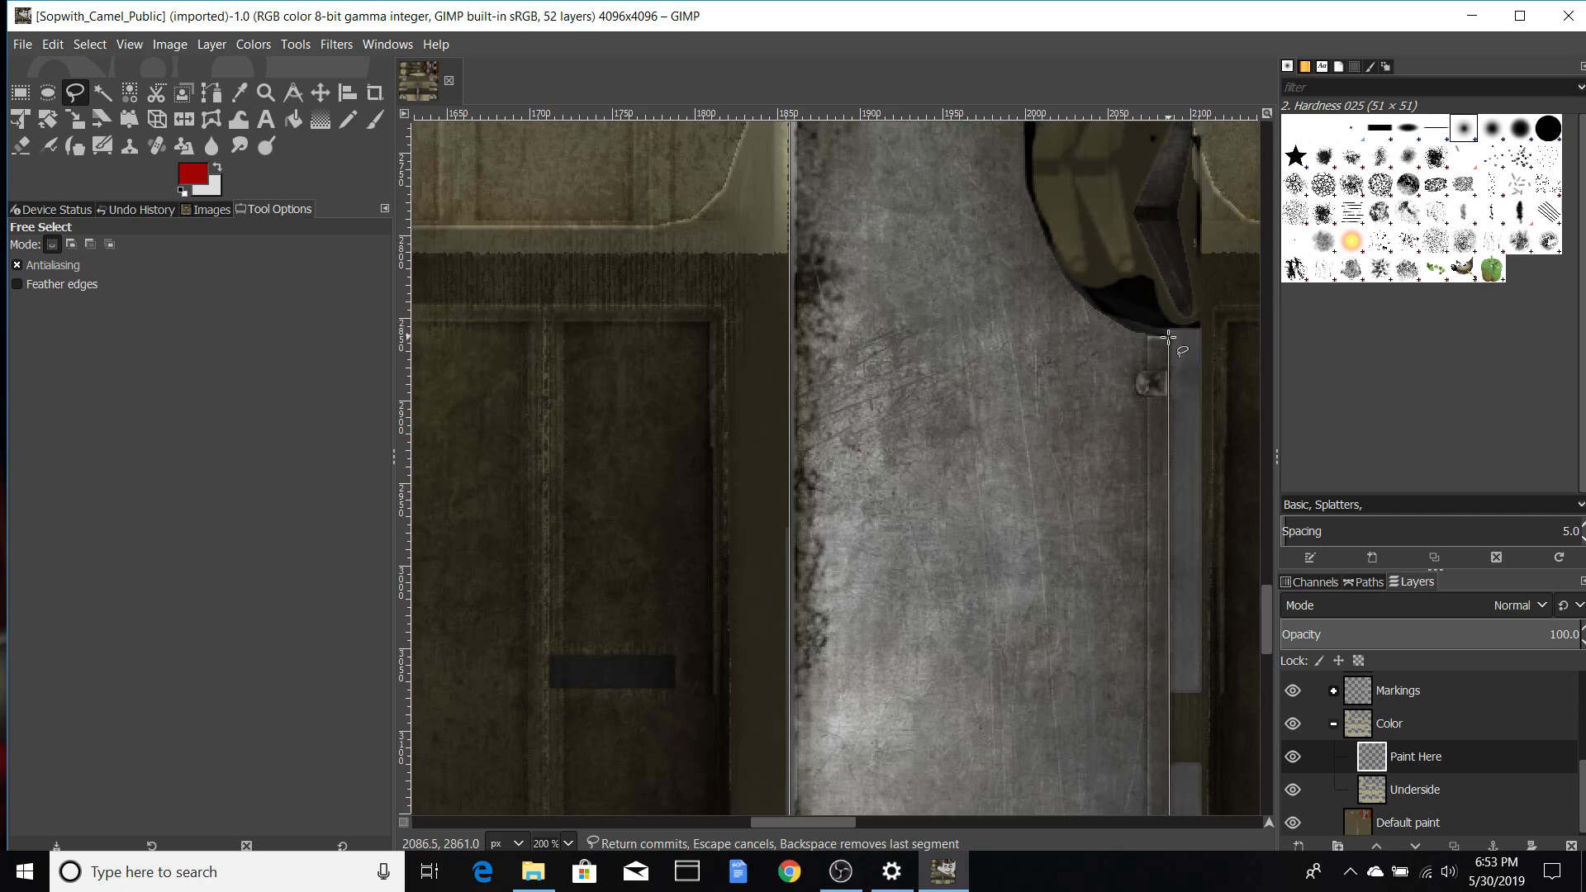
key("ctrl")
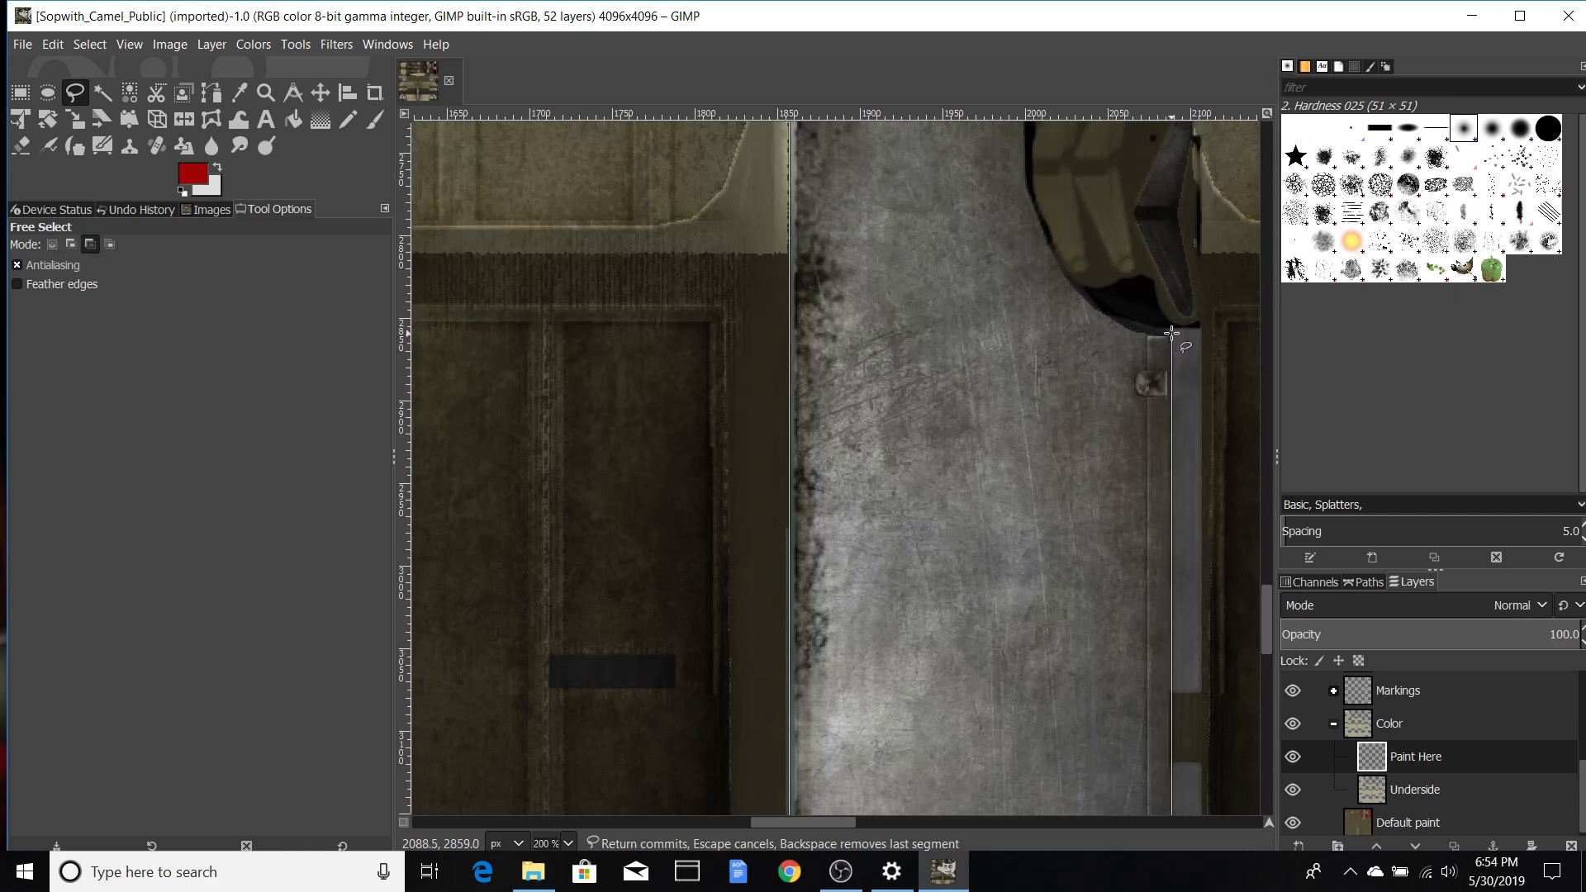
left_click(1171, 333)
Step: Trace the outline around the curved edge of the upper dark cut-out to the metal panel's top edge
scroll(1141, 341, "up", 2)
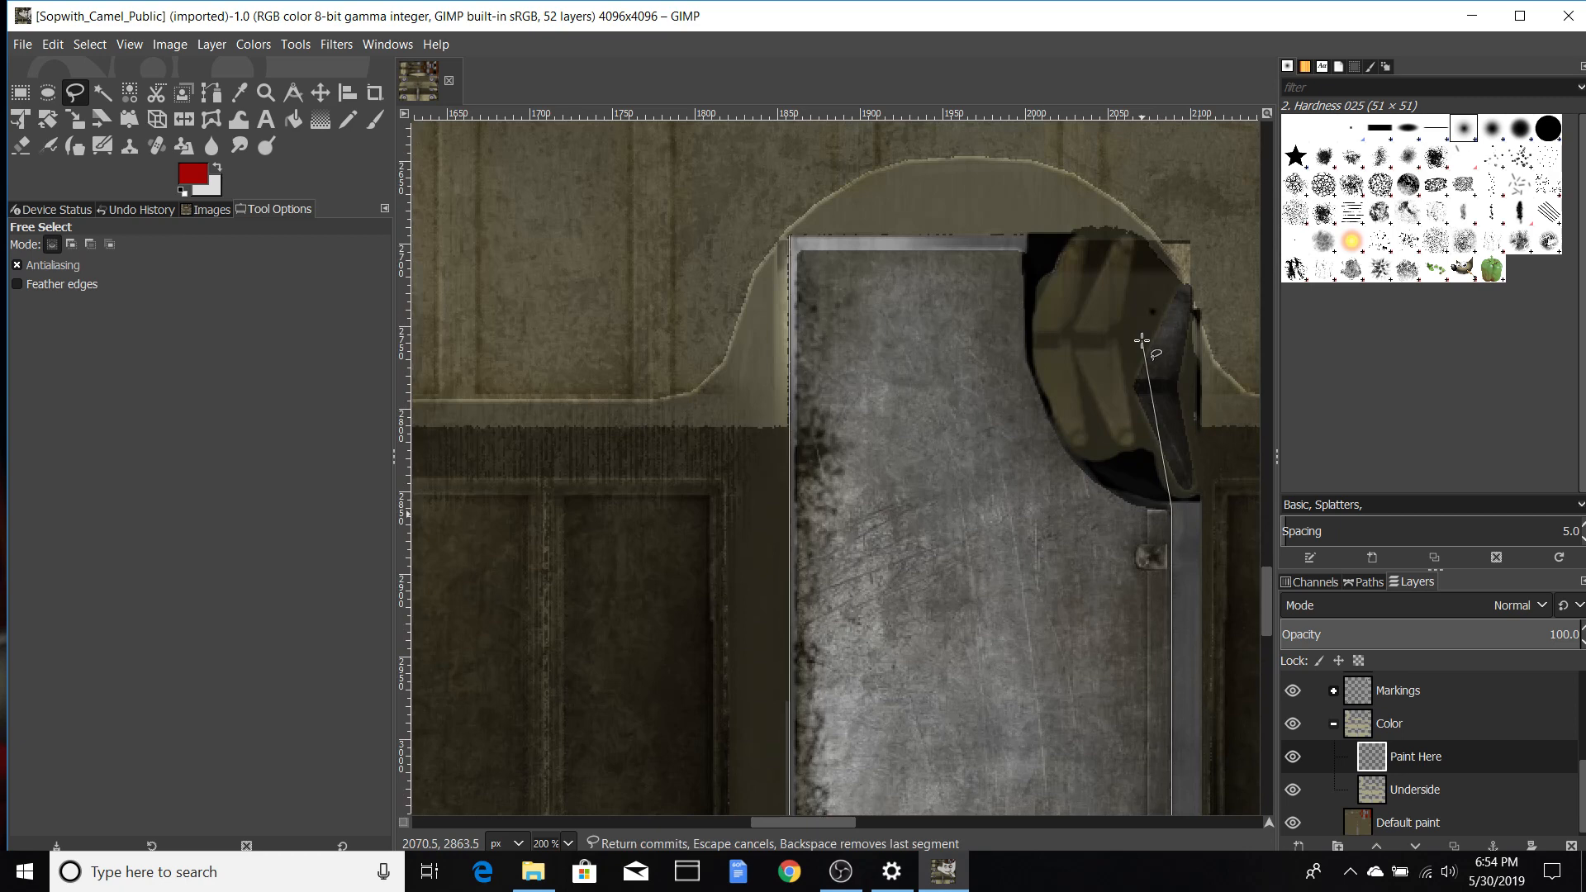
left_click(1140, 506)
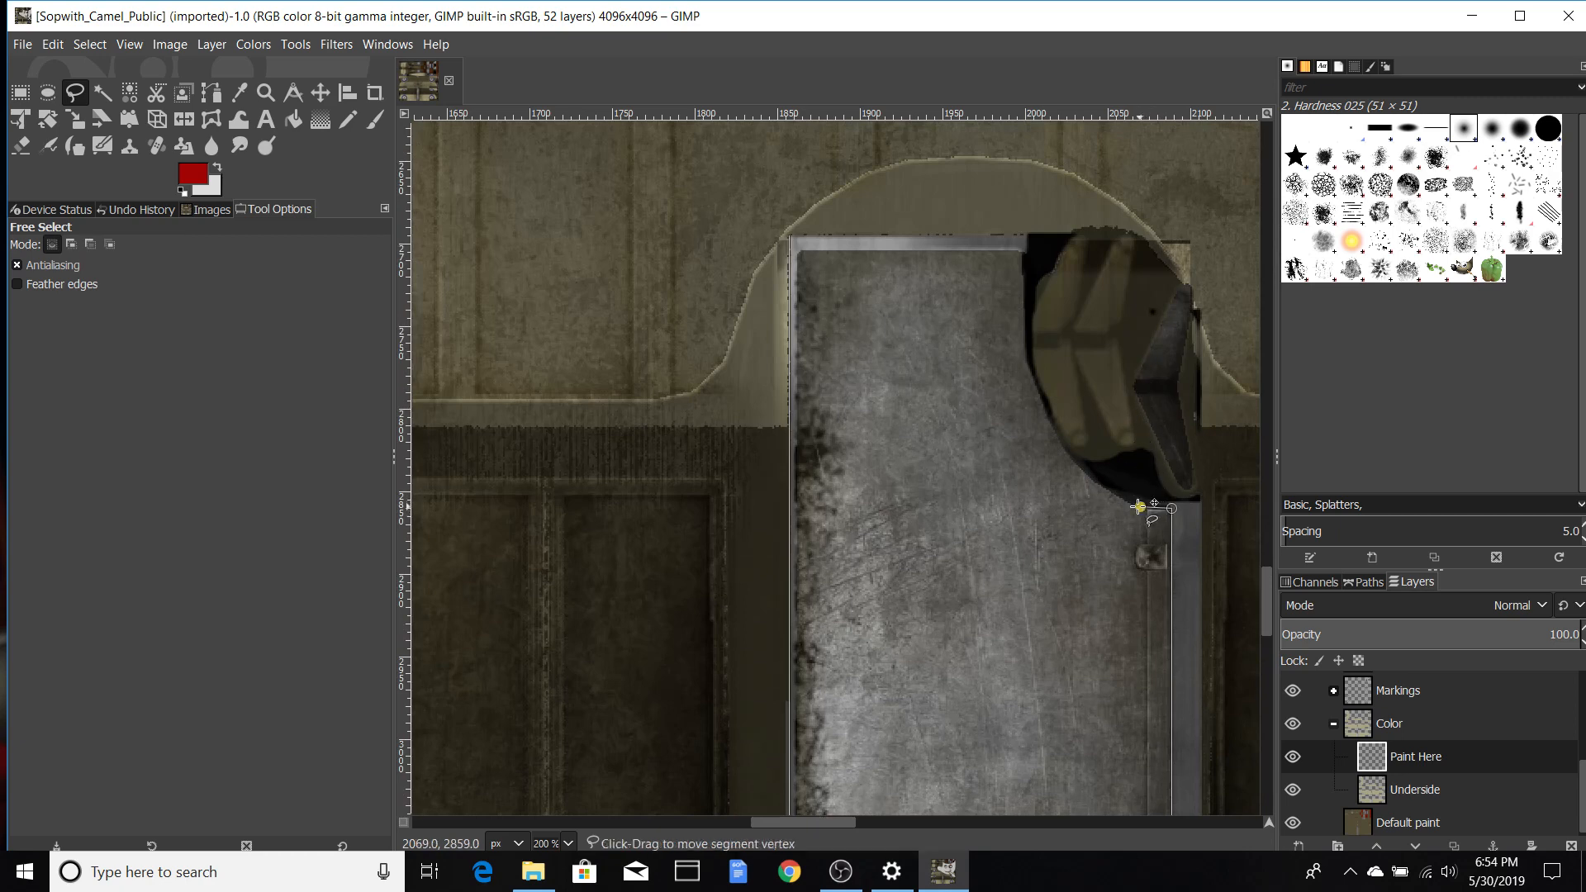
left_click(1091, 482)
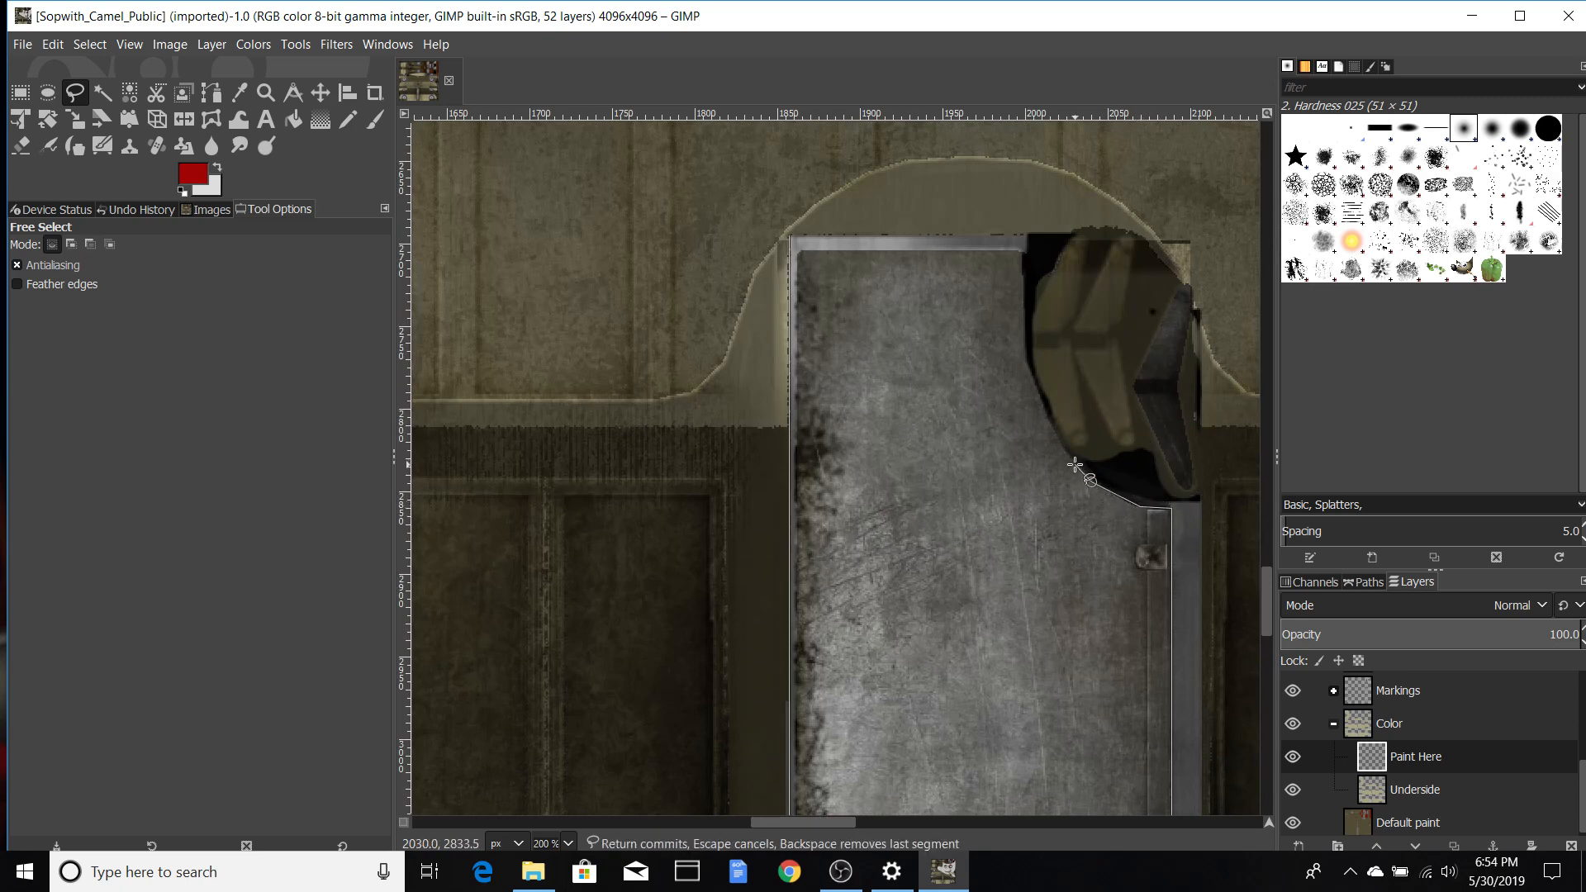
left_click(1056, 439)
left_click(1026, 364)
scroll(1058, 429, "up", 3)
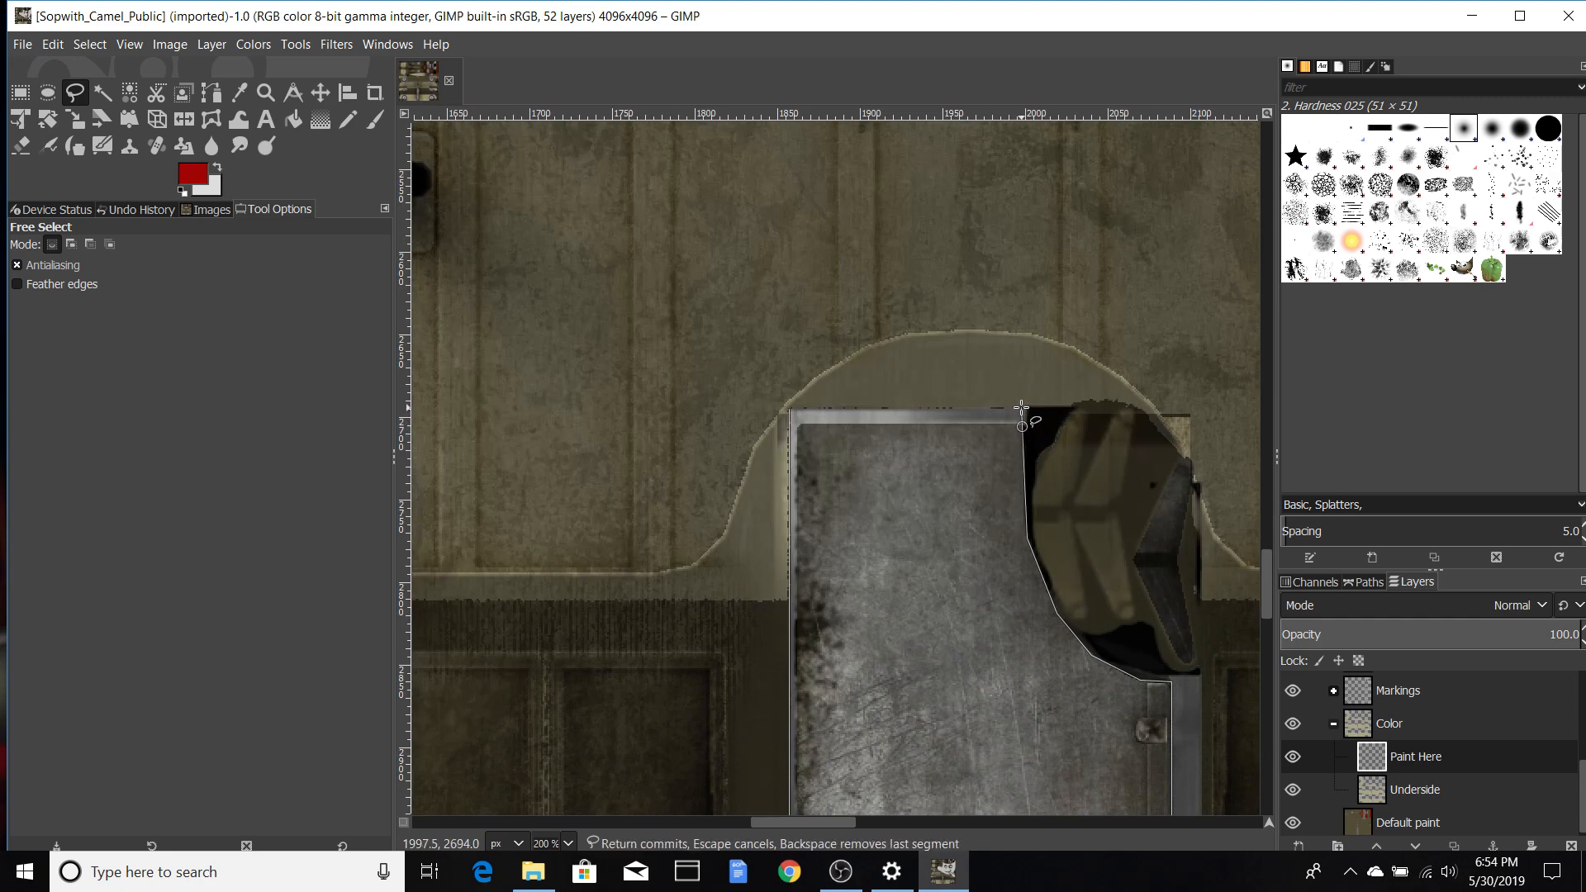
left_click(1022, 407)
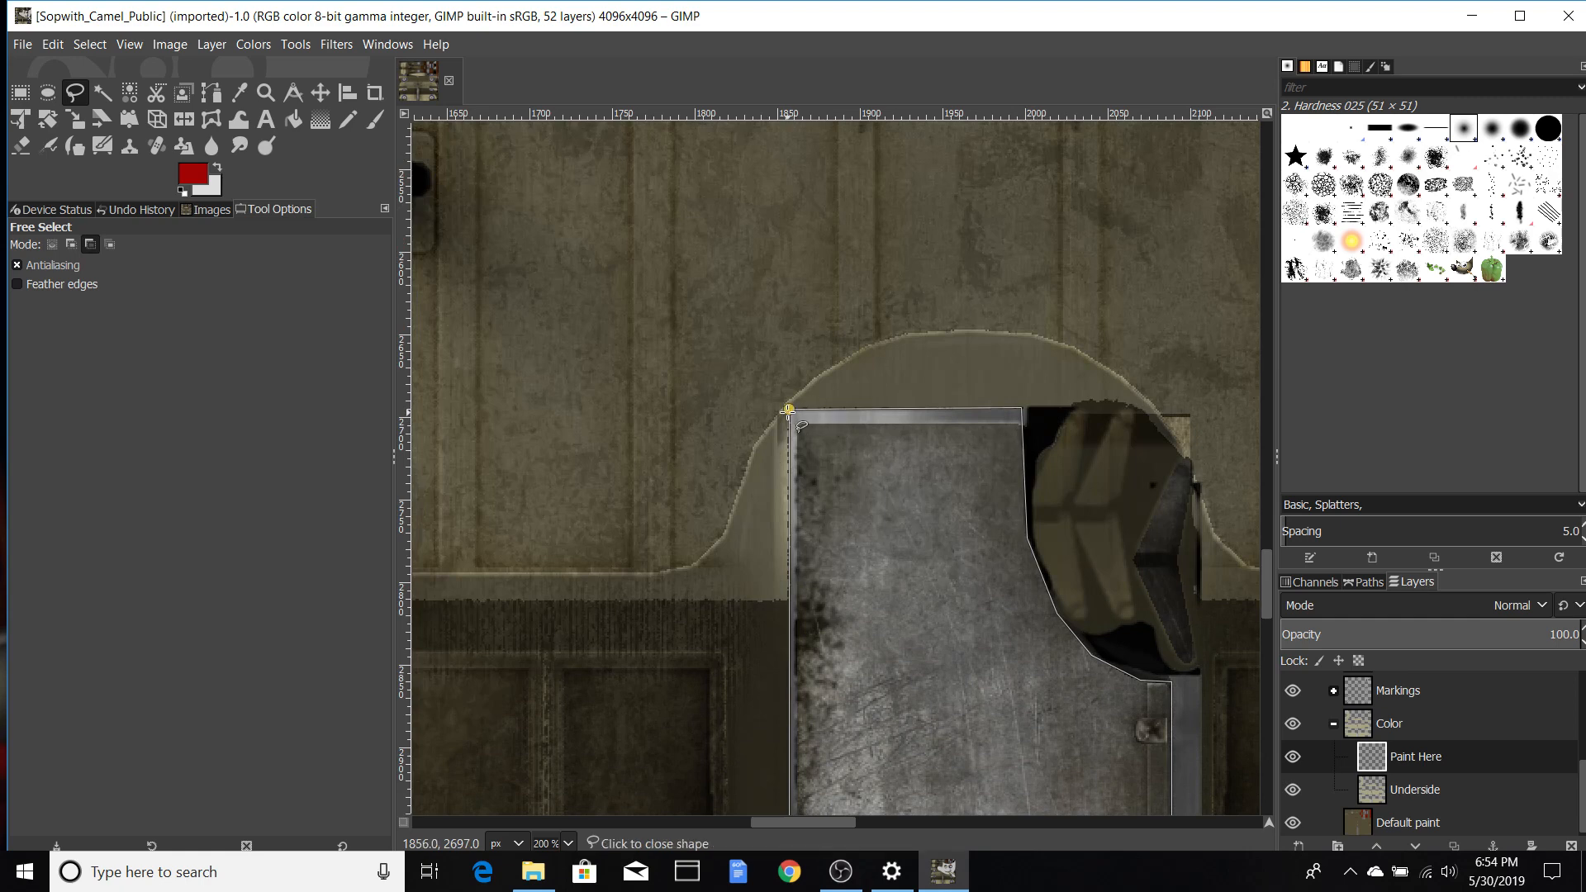
Step: Close the outline at its starting corner and switch to Fuzzy Select, committing the metal panel as the selection
left_click(789, 408)
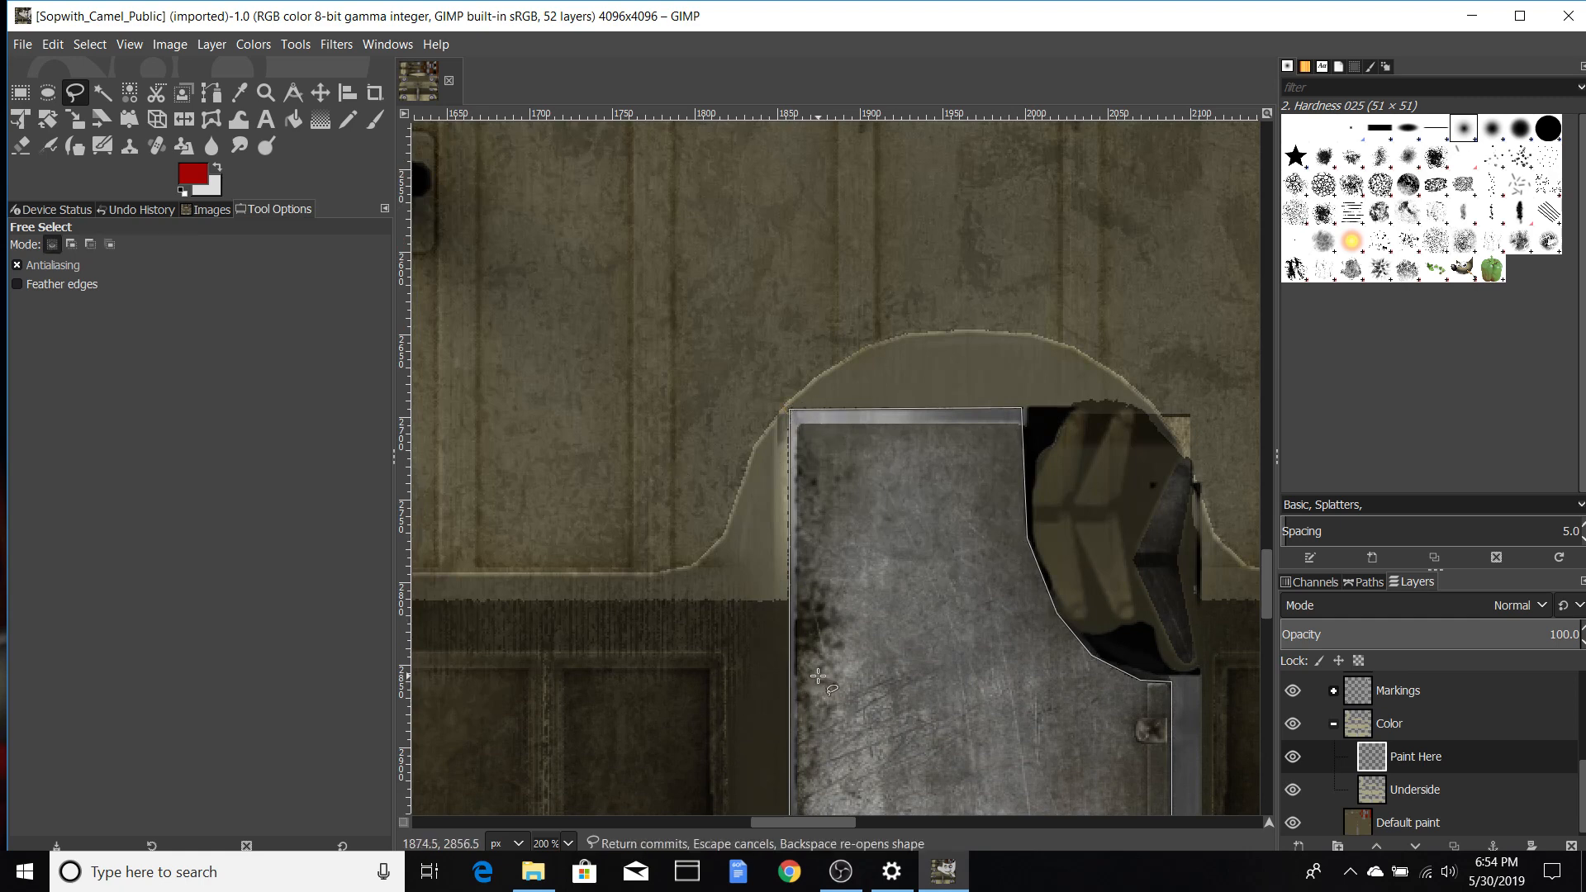
scroll(869, 651, "down", 2)
scroll(876, 648, "down", 10)
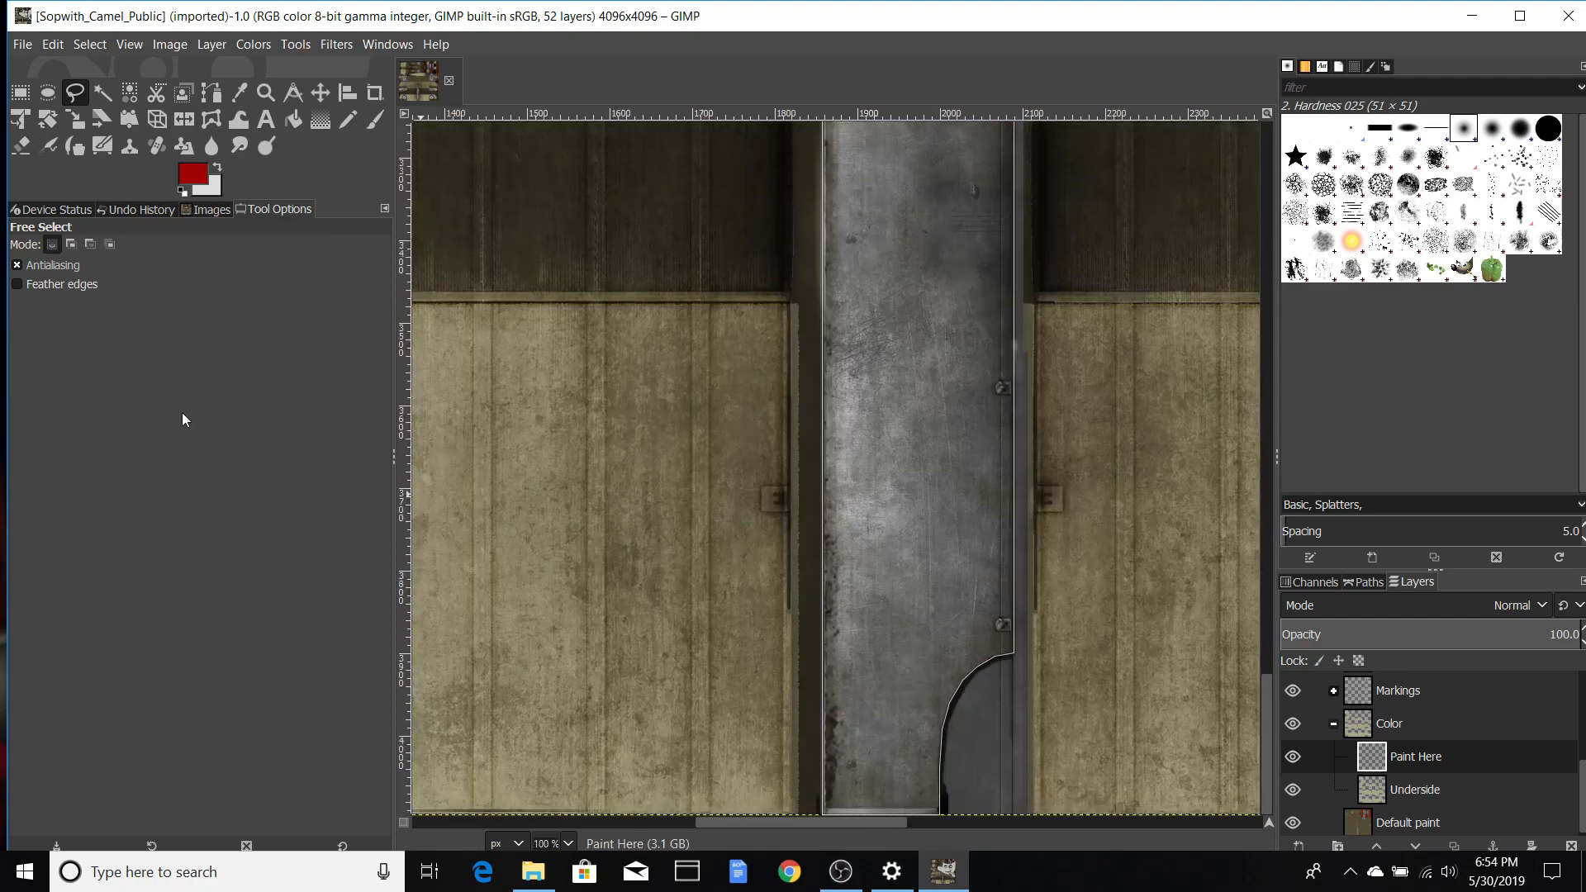
left_click(102, 93)
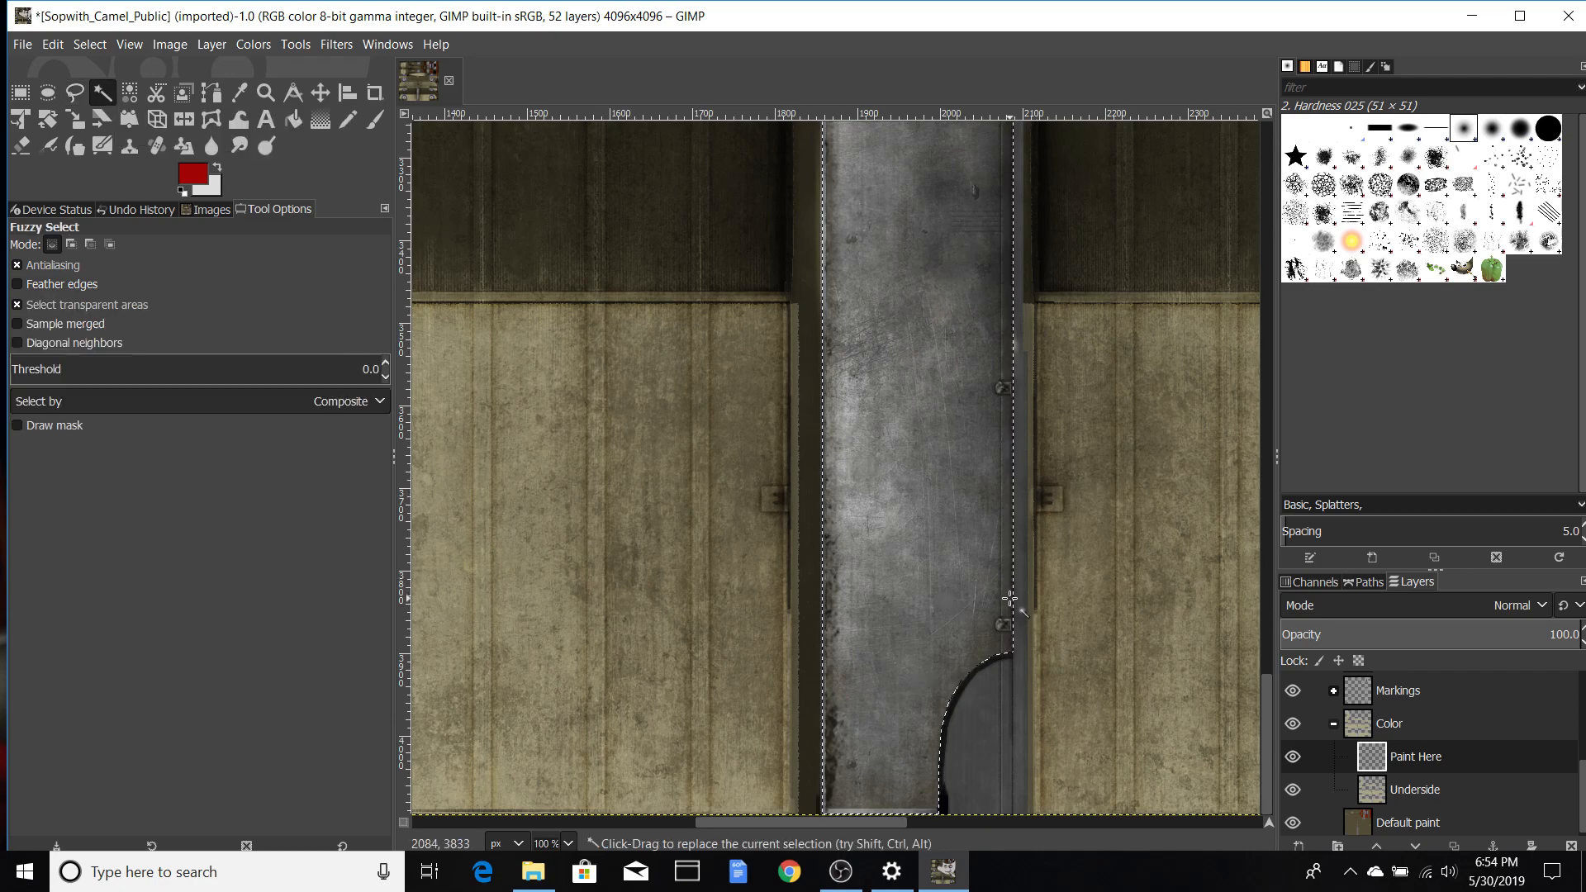
Step: Switch to the Paintbrush with the 1. Pixel brush for painting the selected panel
scroll(1010, 598, "down", 3, "ctrl")
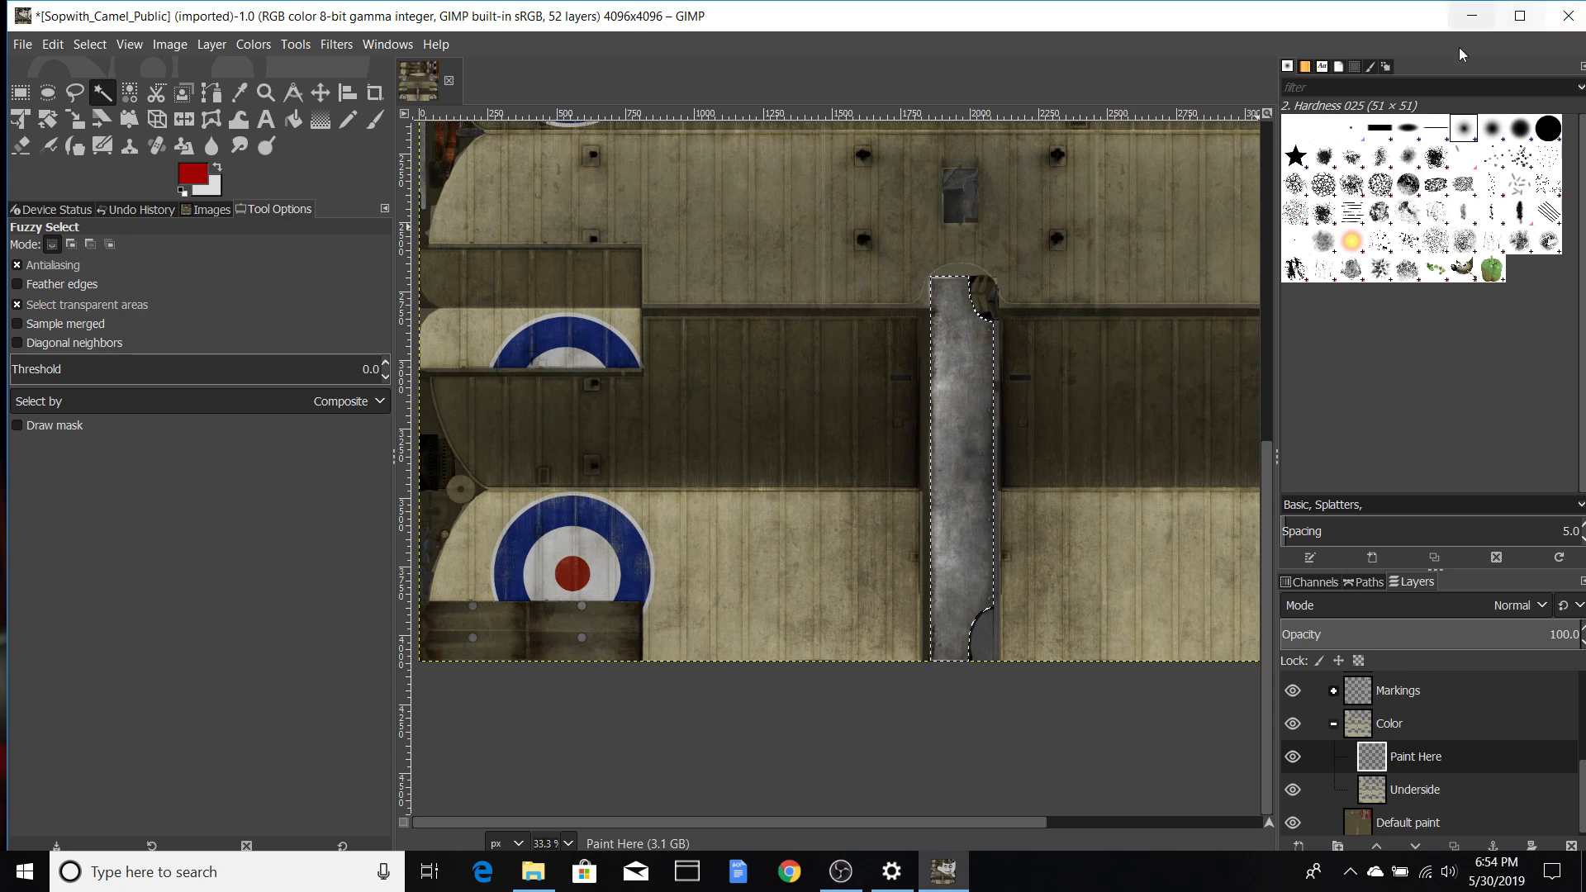
left_click(1351, 129)
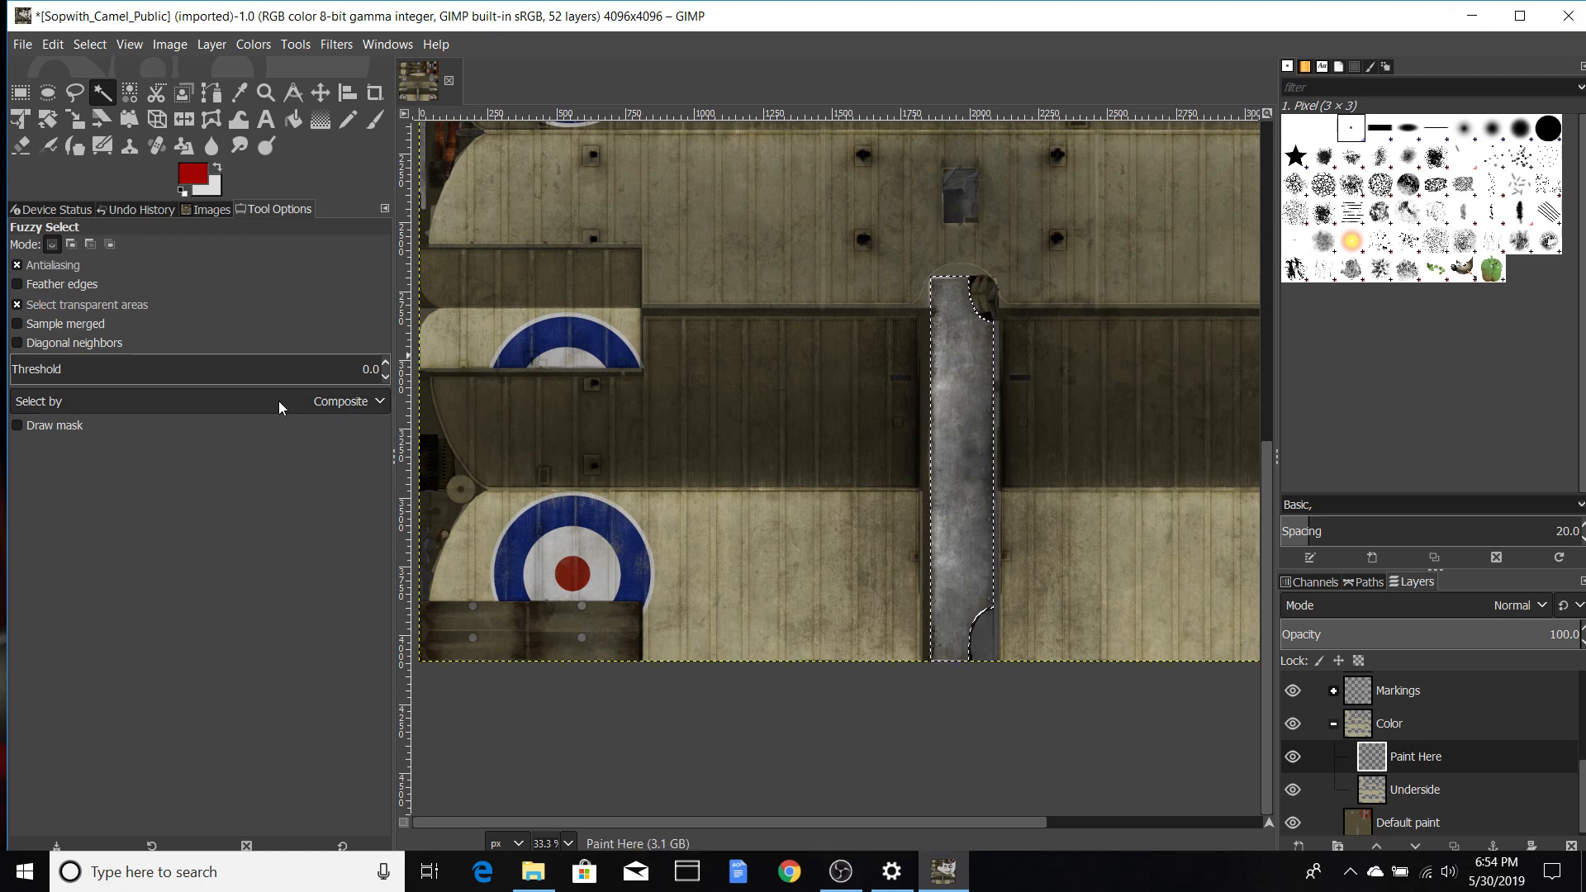
left_click(373, 121)
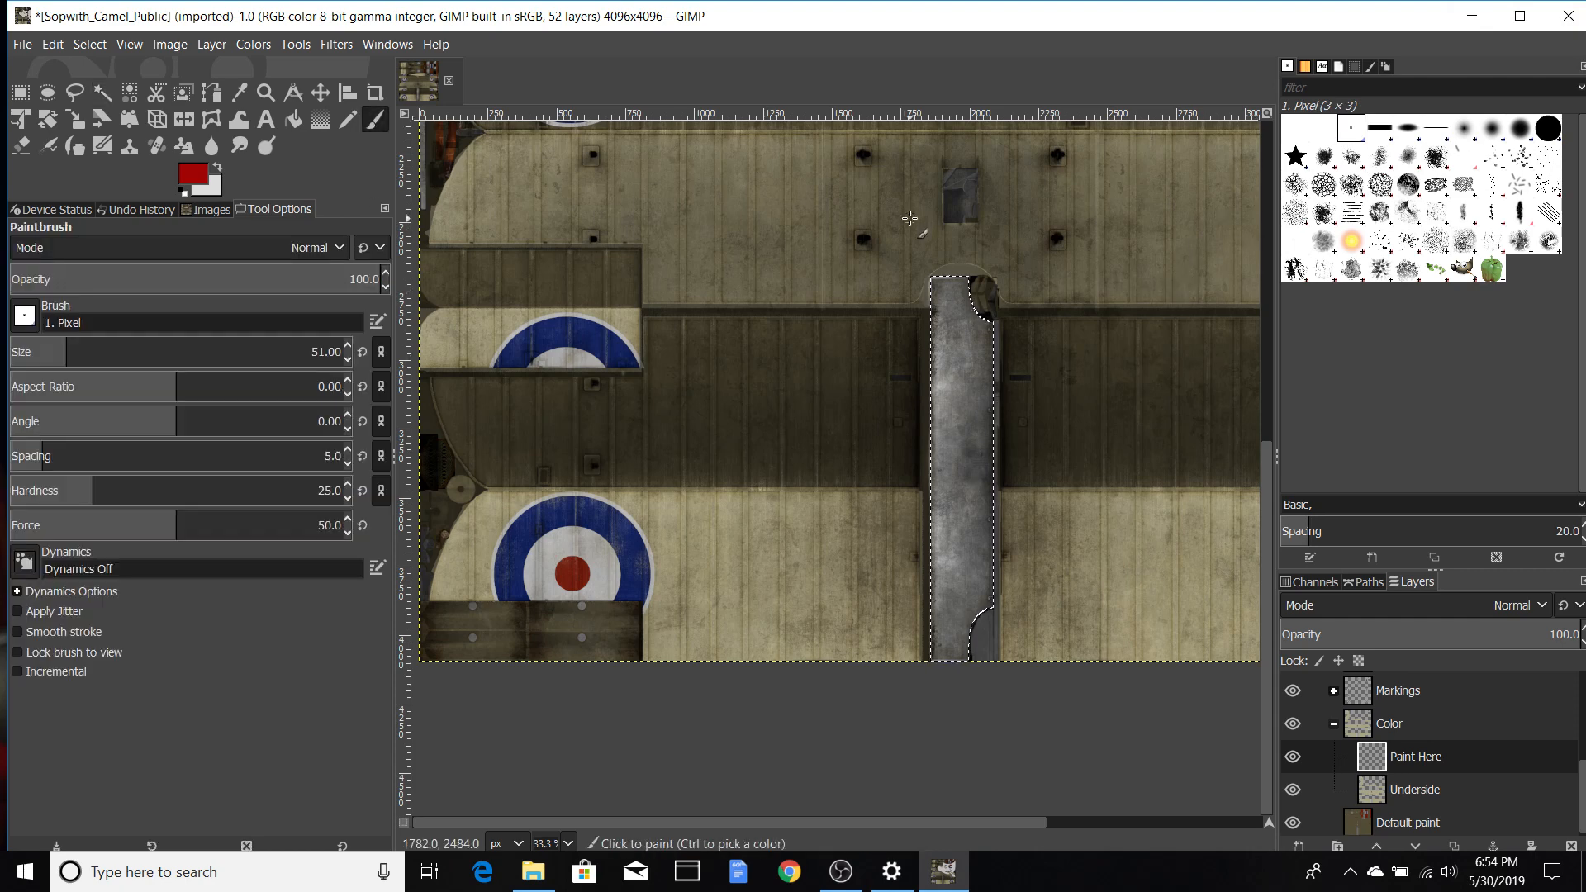
Step: Try the 2. Block 01 brush at a size of 69.07
left_click(1378, 129)
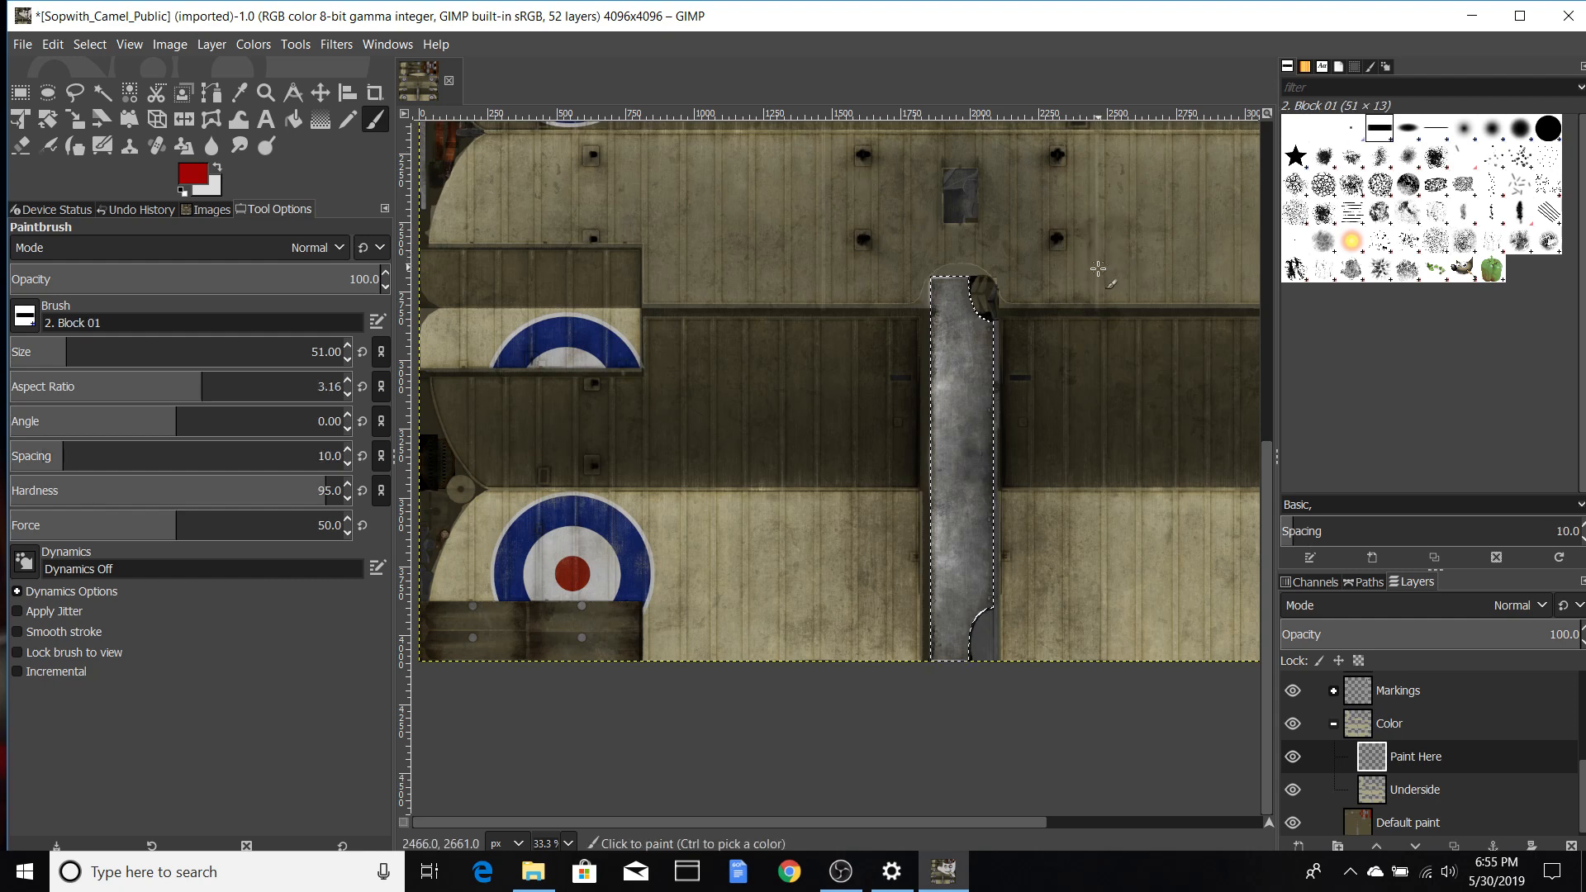
left_click_drag(68, 345, 78, 345)
left_click_drag(194, 354, 150, 355)
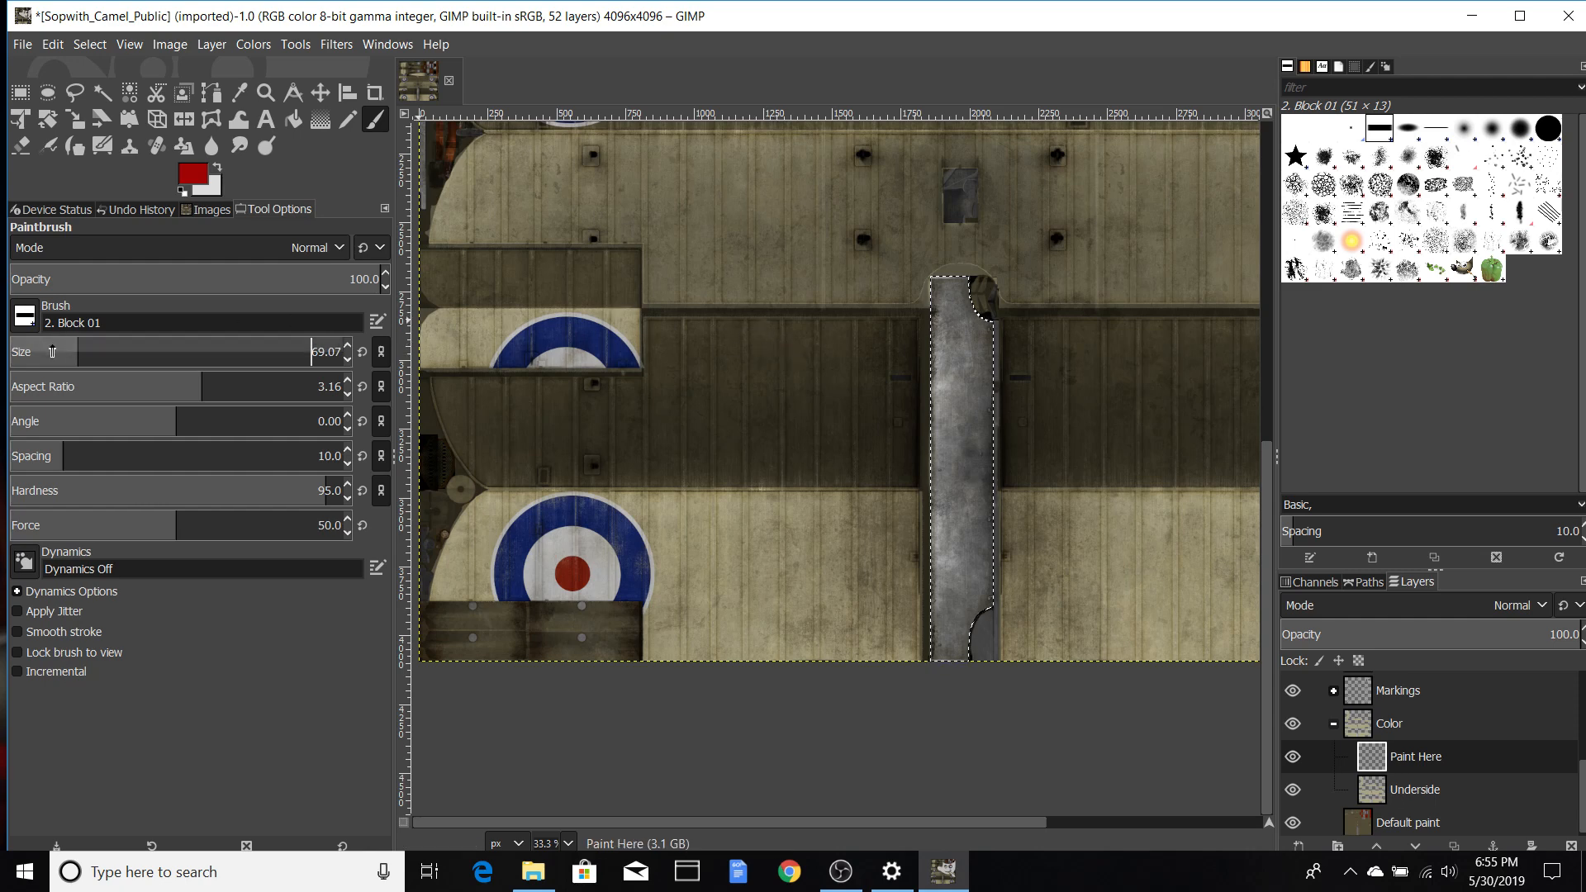
Step: Choose the 2. Block 03 brush and set its size to 116.02
left_click(1407, 128)
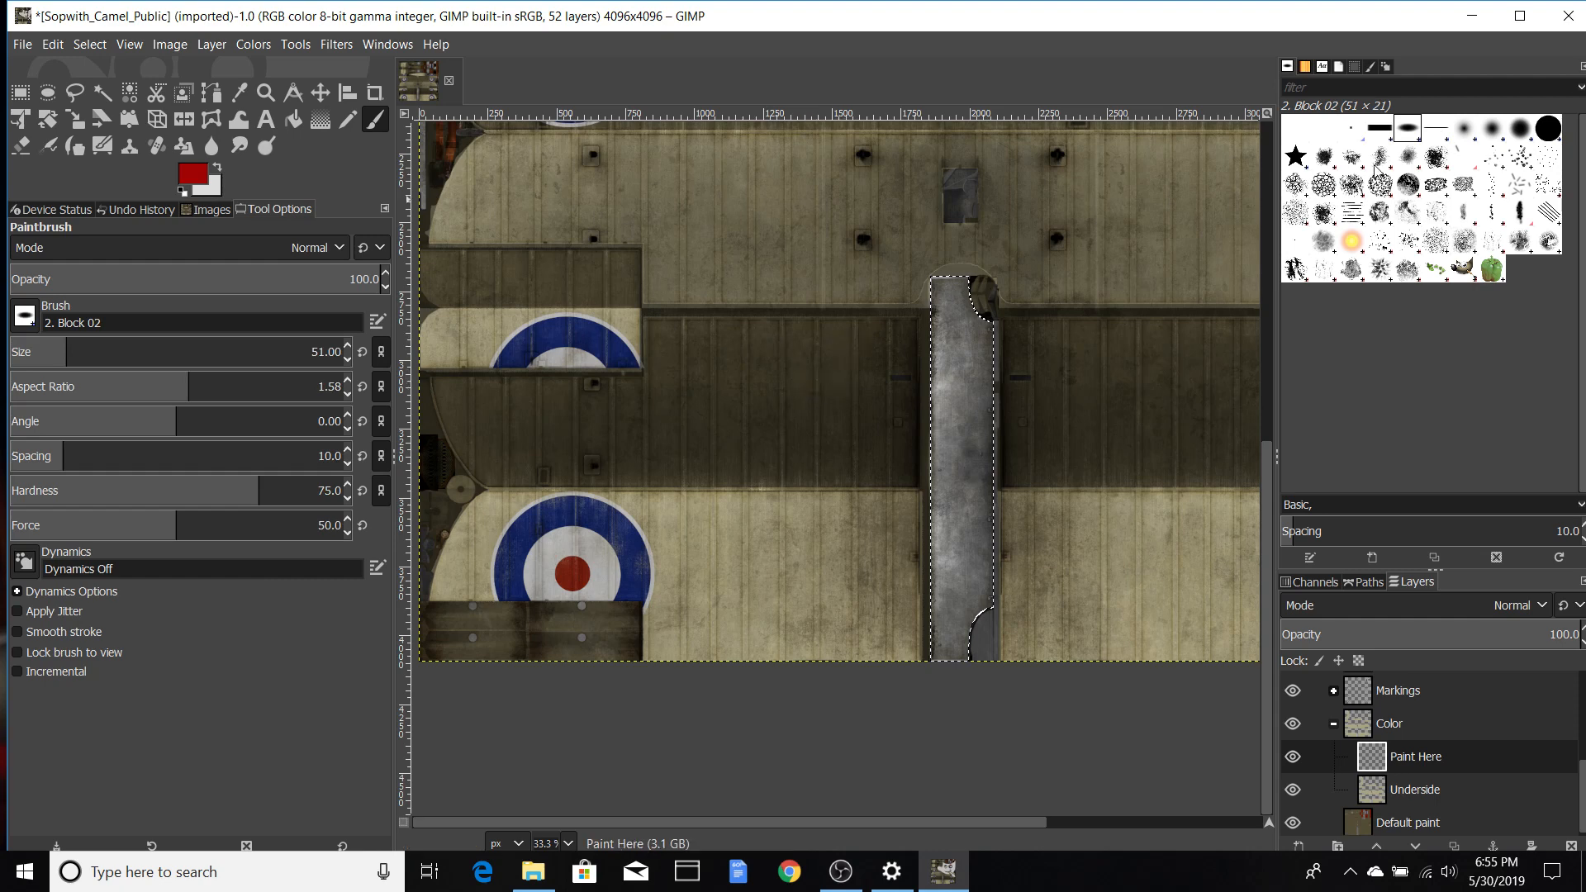
left_click(1428, 128)
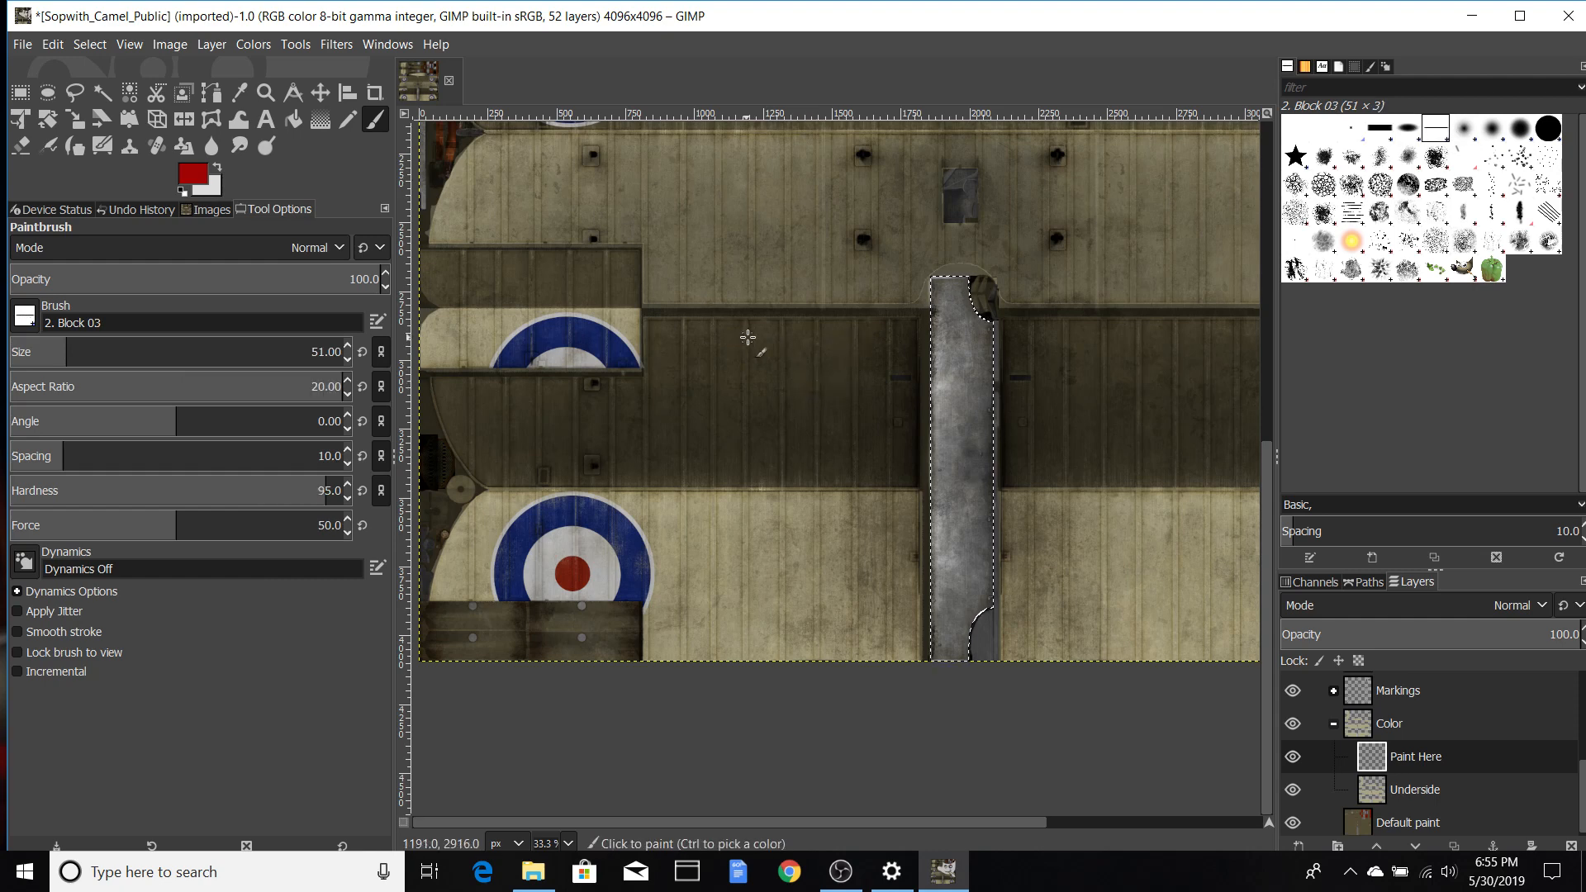
left_click(104, 345)
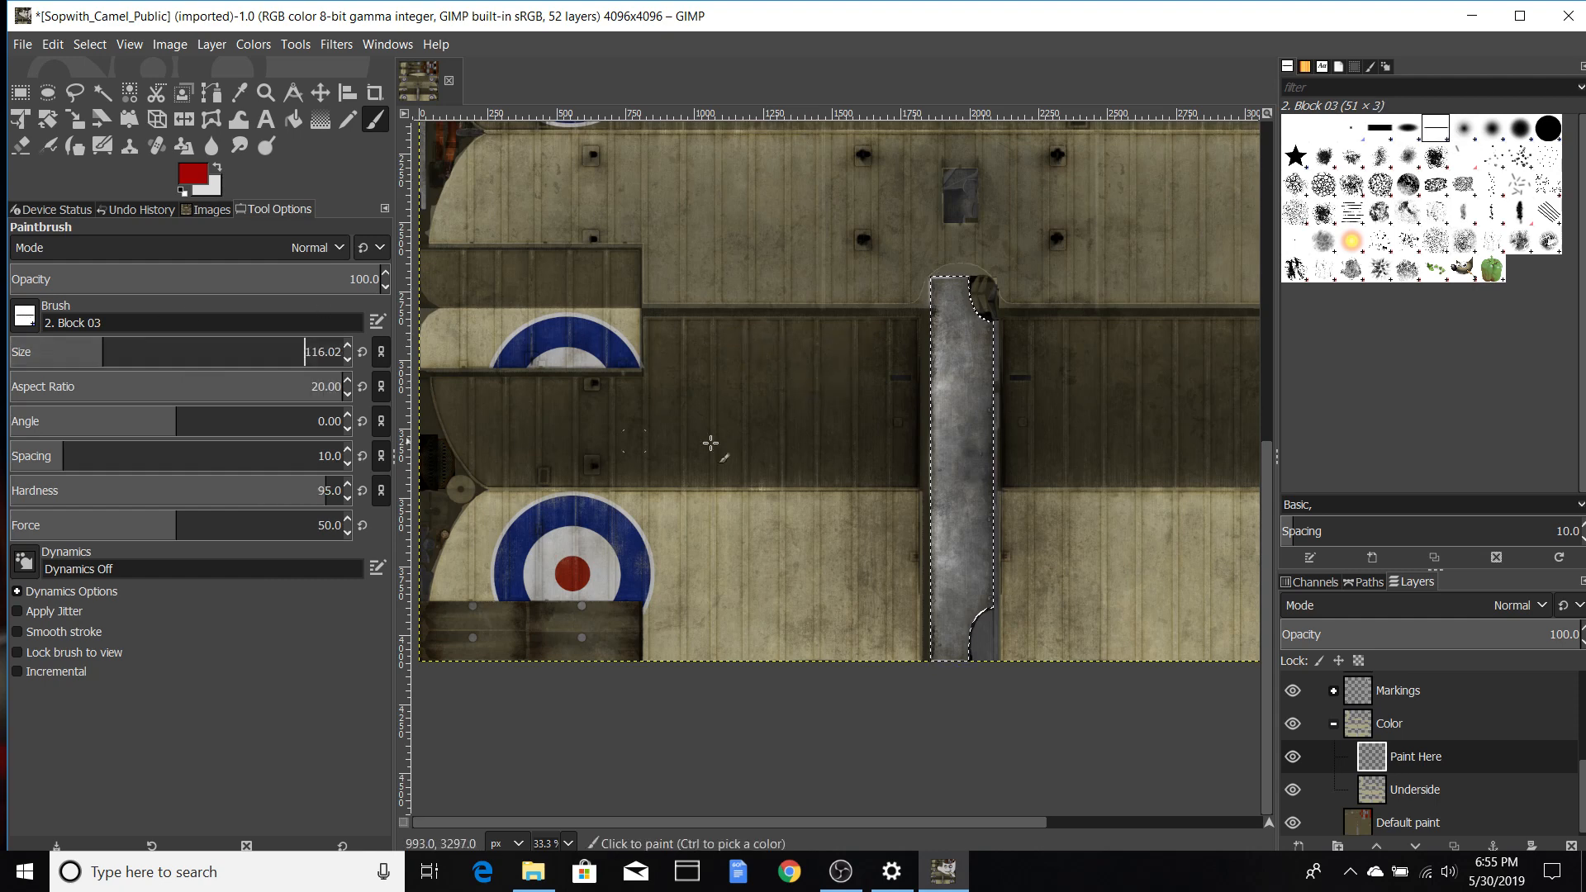
Step: Choose the 2. Hardness 025 brush, set its hardness to 100 and keep a10404 as the foreground color
left_click(60, 345)
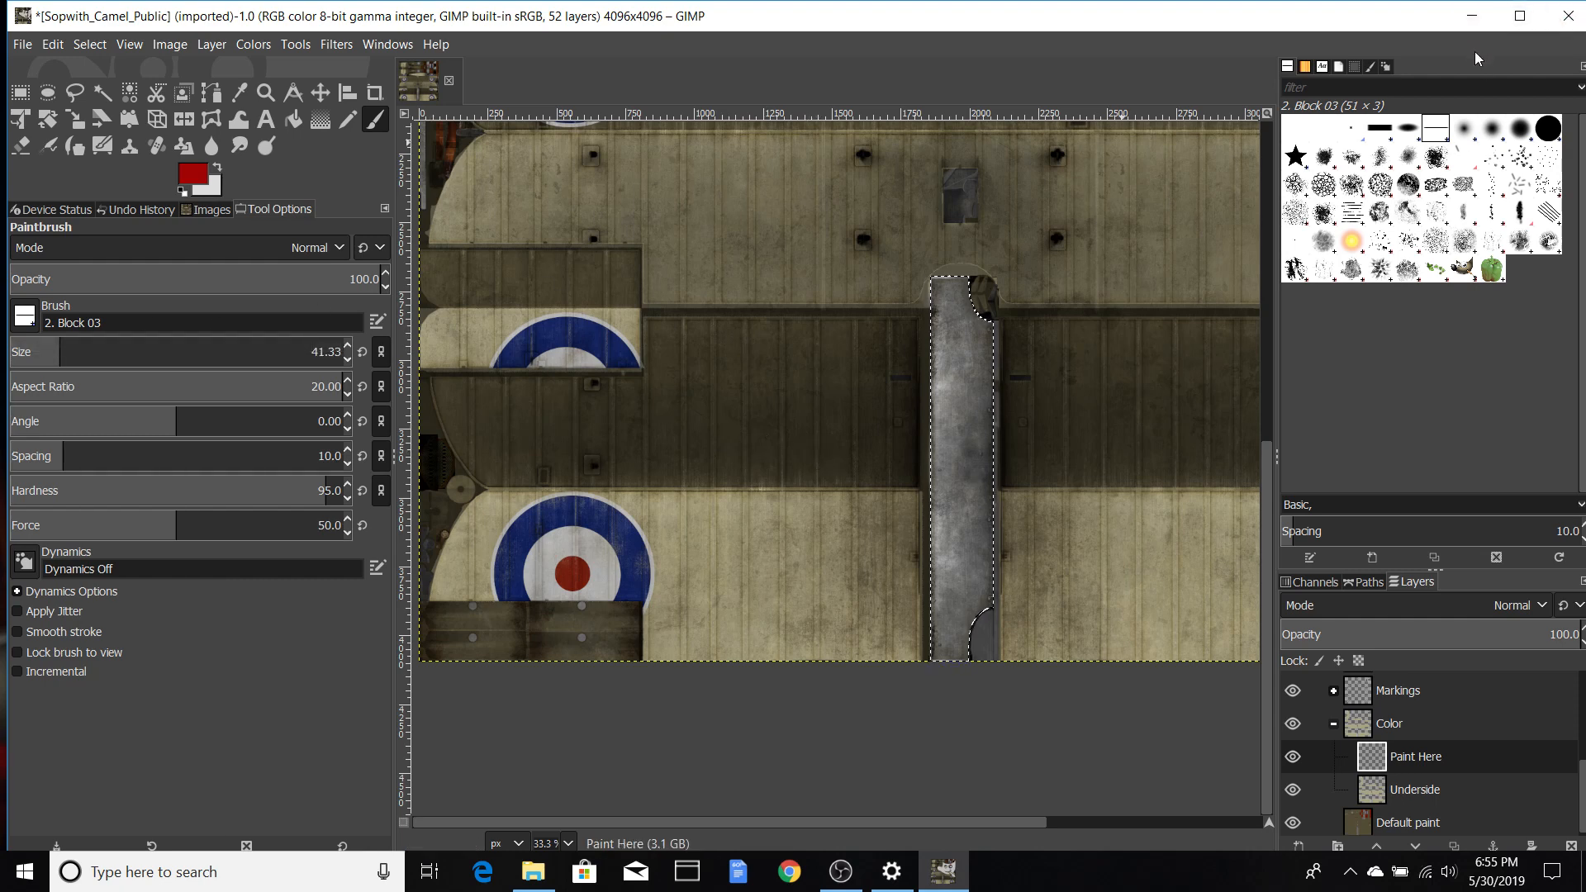
left_click(1466, 131)
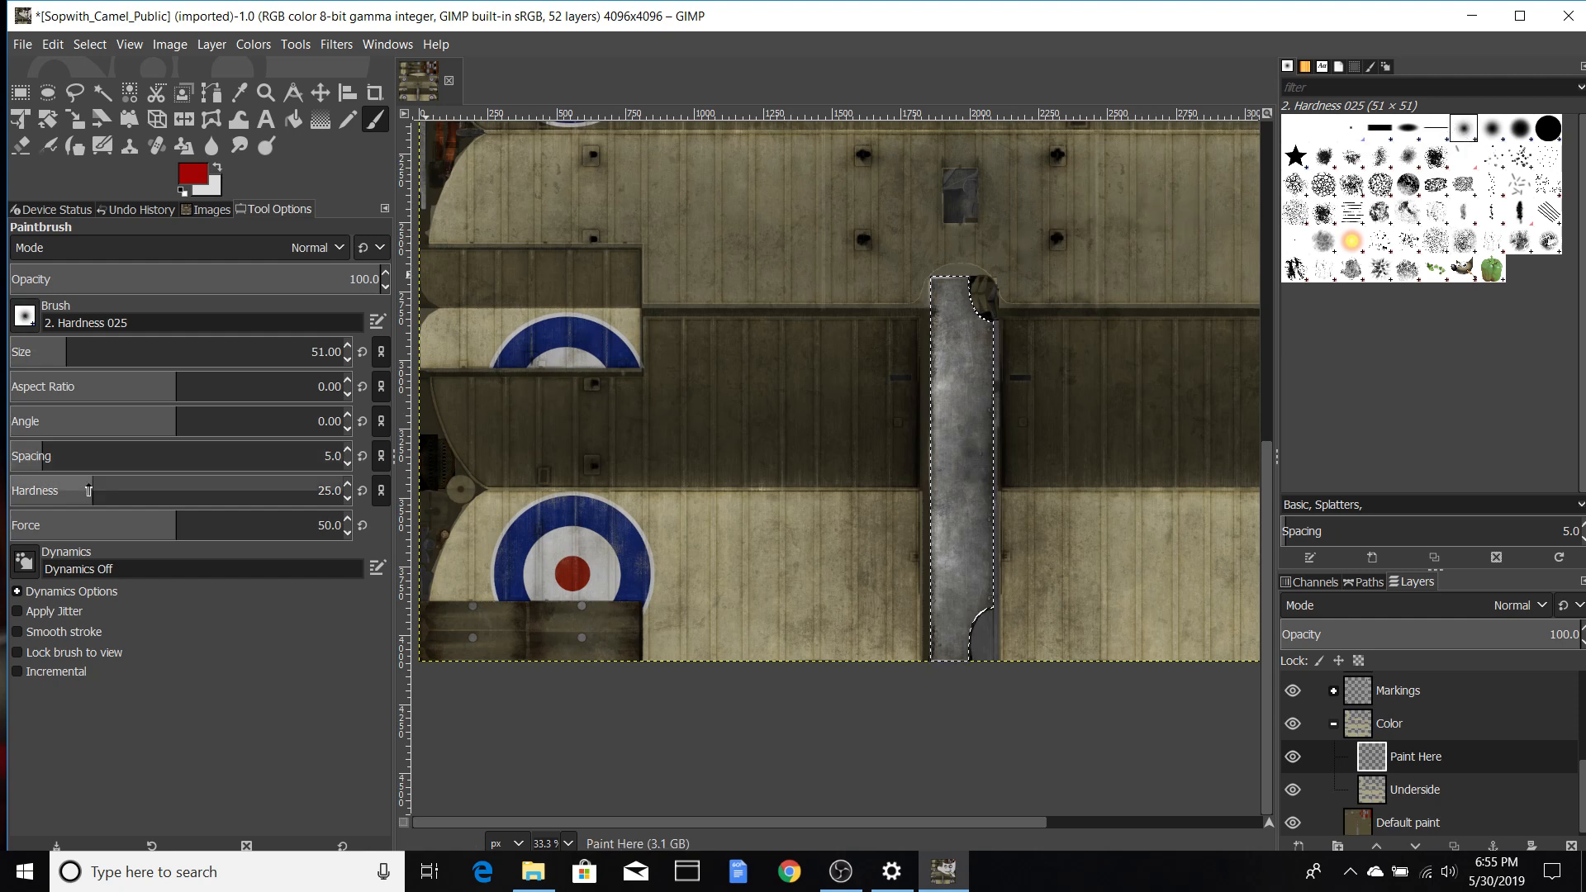
left_click_drag(89, 491, 345, 491)
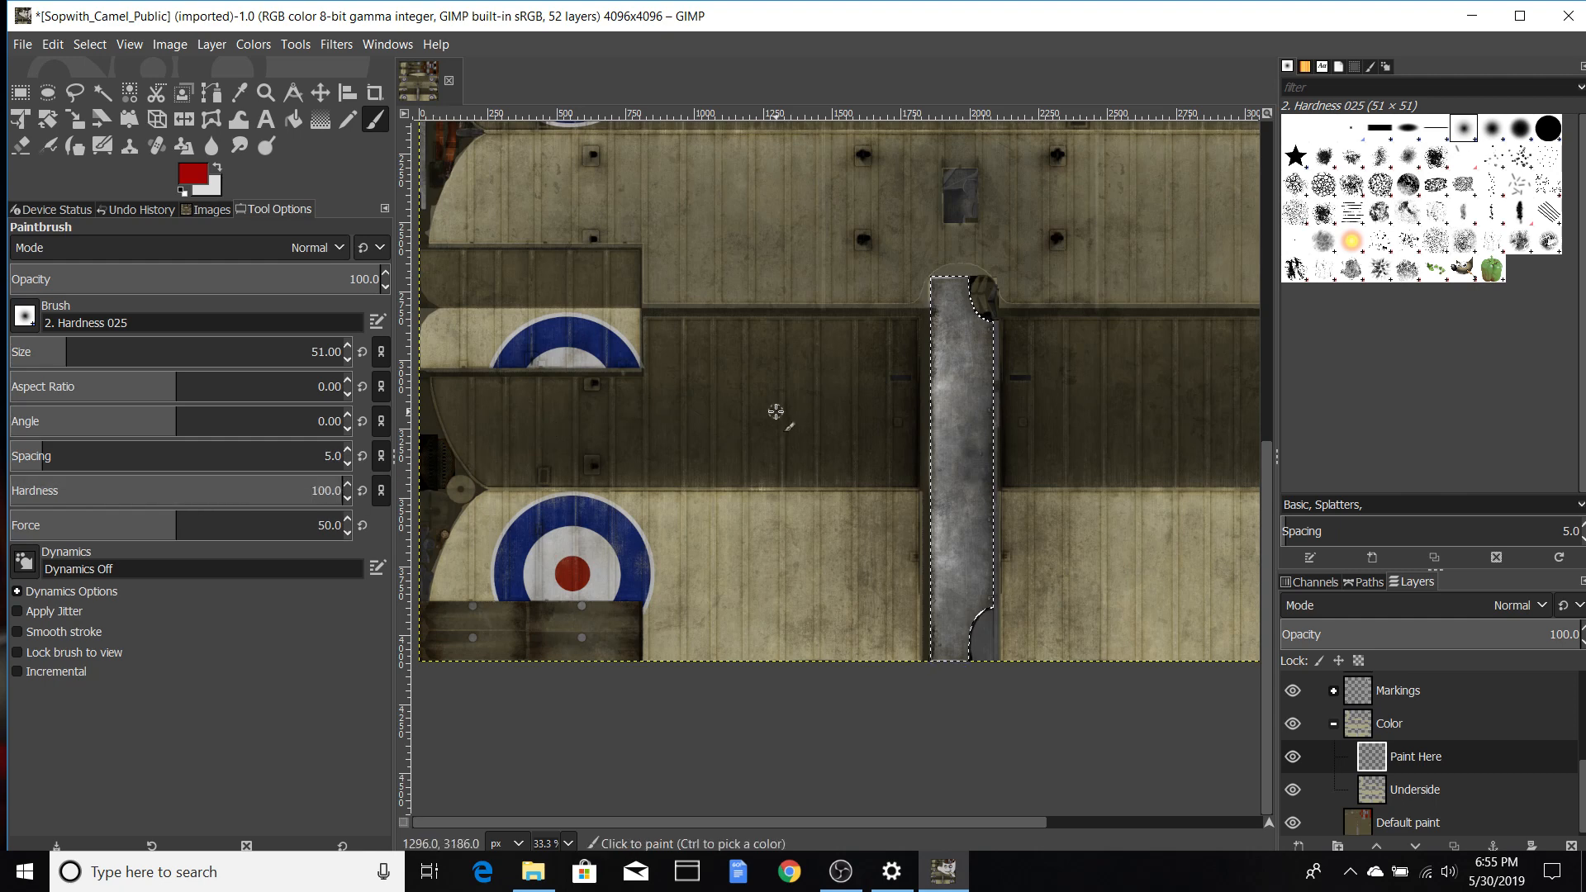
left_click_drag(775, 412, 711, 438)
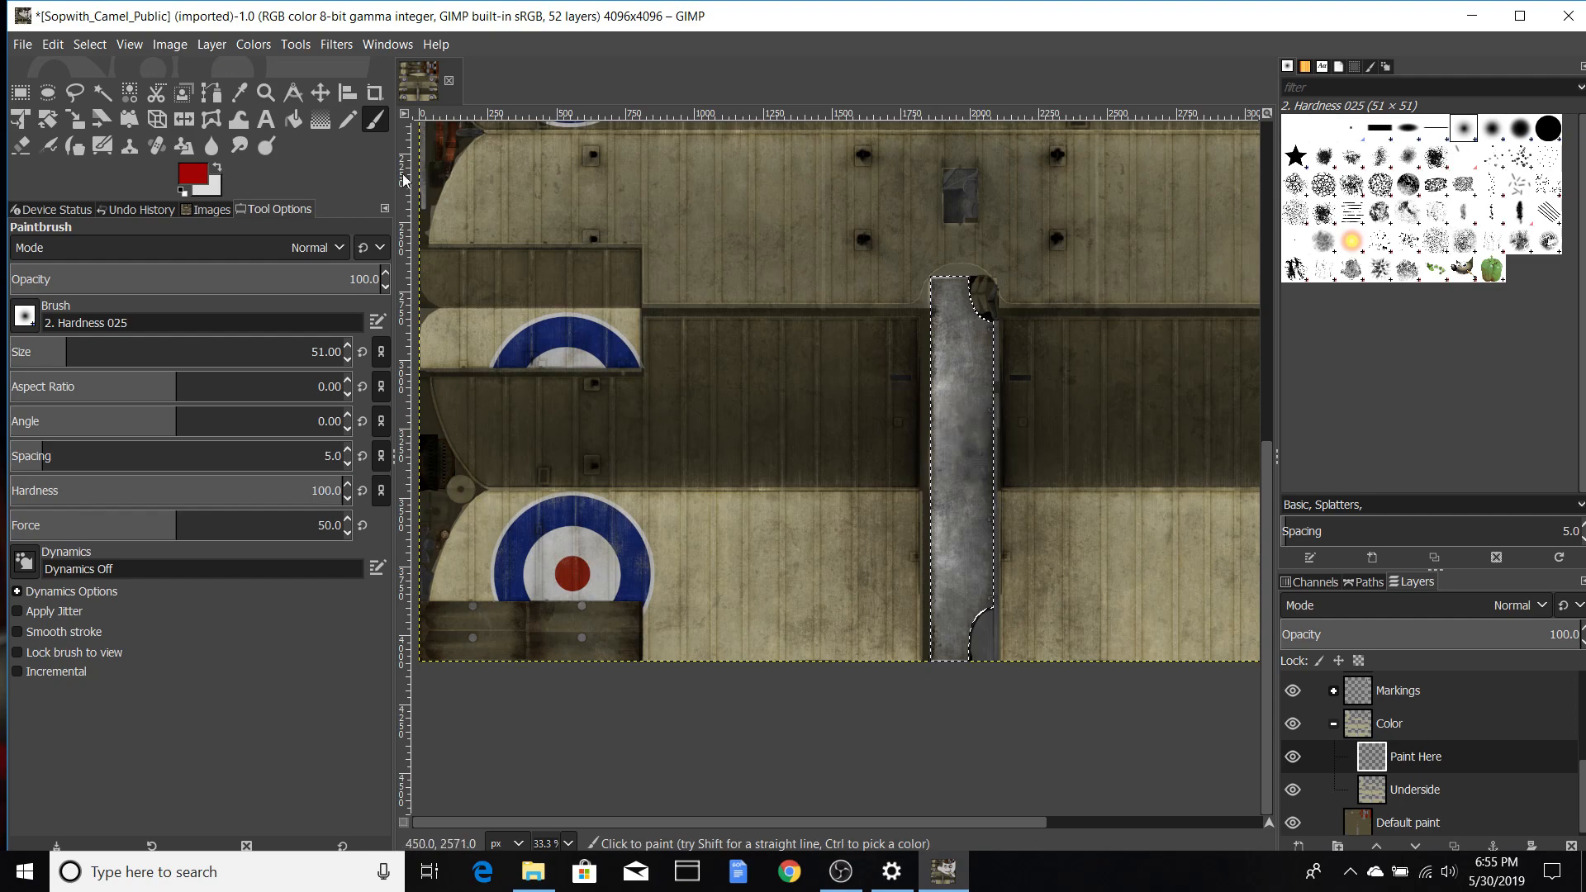
left_click(195, 164)
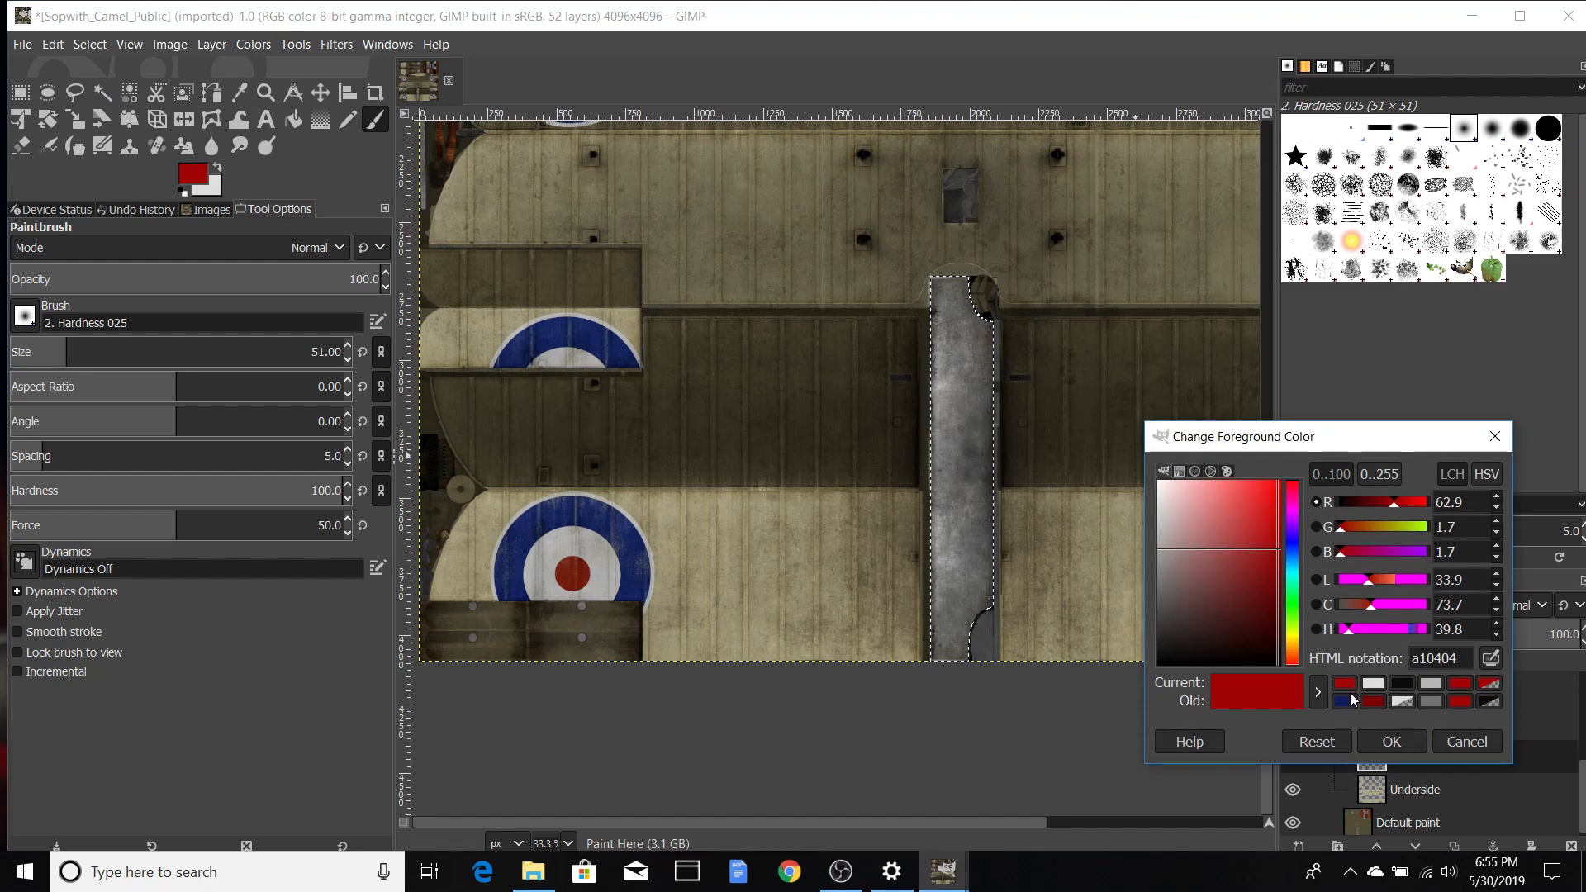
left_click(1390, 740)
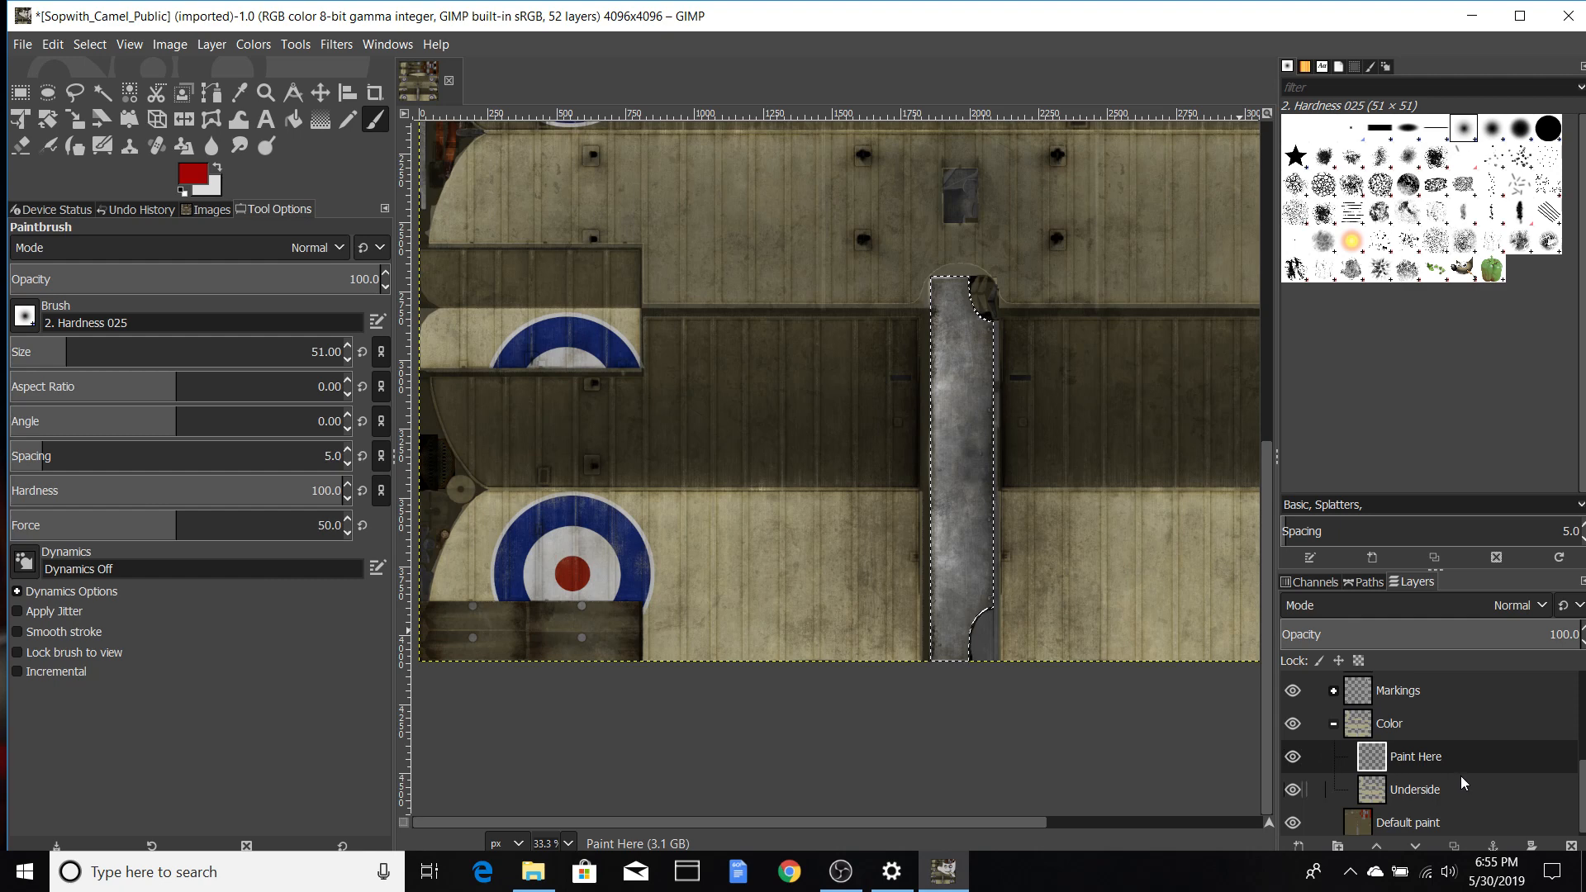
Step: Expand the Metal & Wood Effects layer group and make its Metal Parts layer active for painting
scroll(1439, 730, "up", 5)
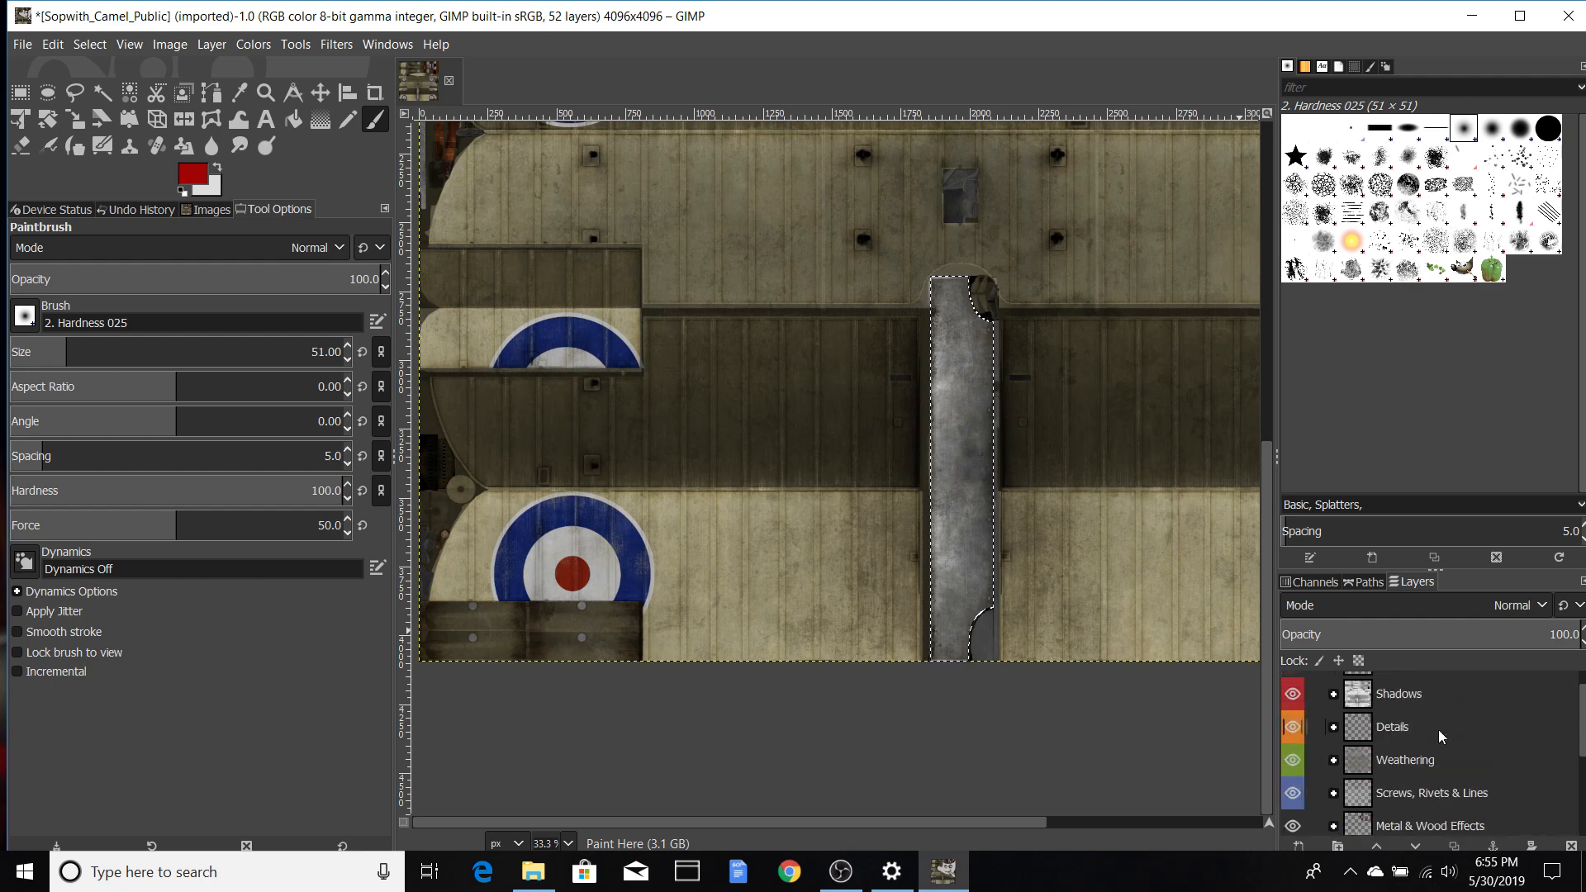
scroll(1439, 730, "up", 1)
scroll(1435, 730, "down", 2)
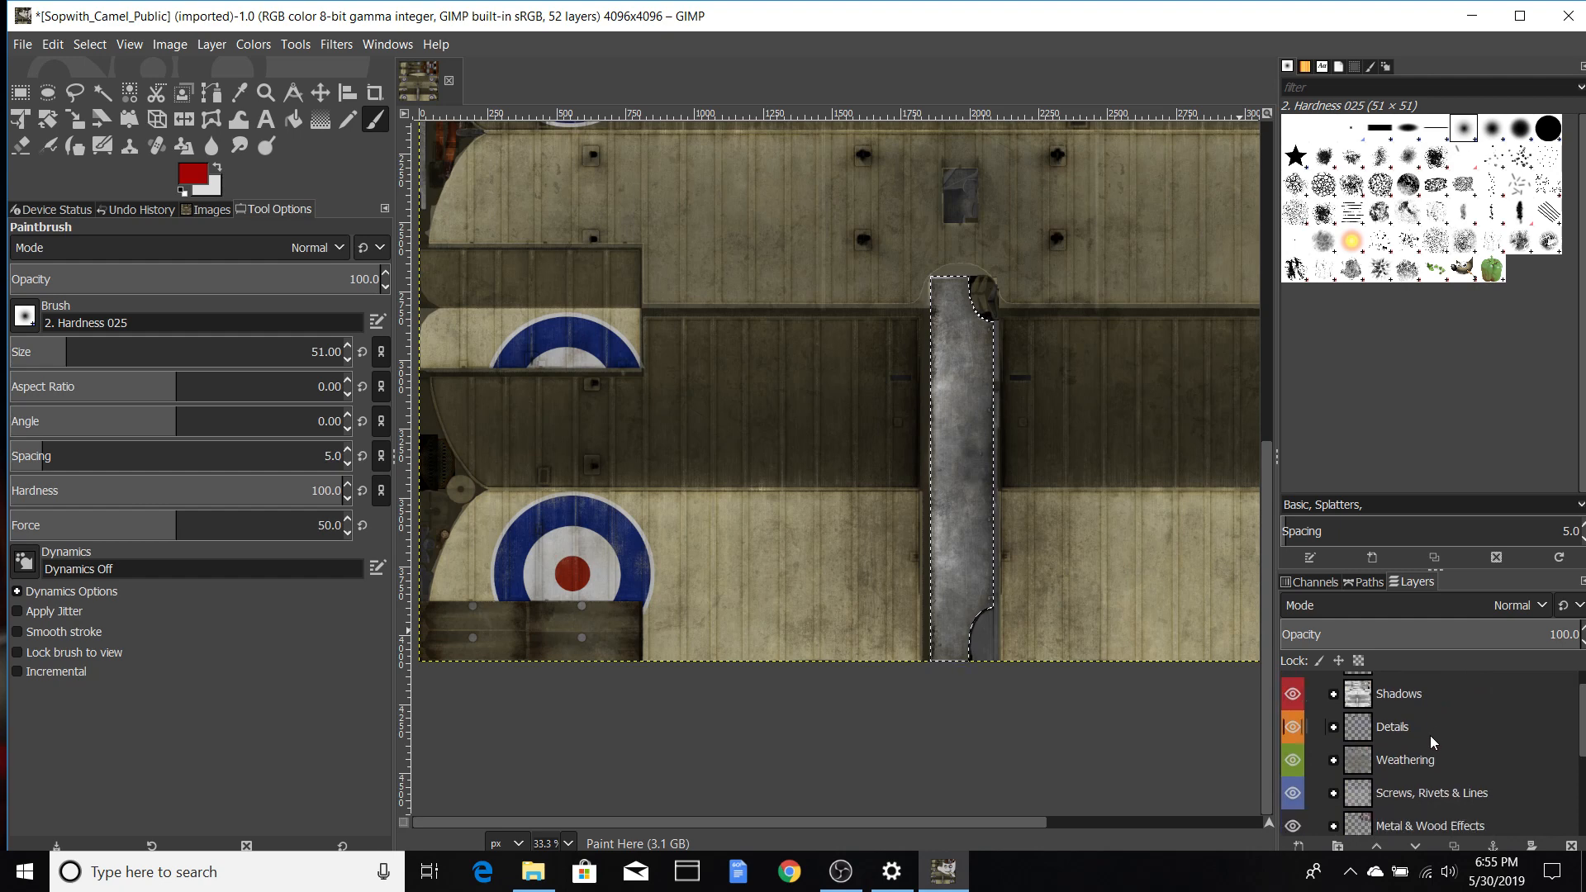
scroll(1396, 737, "down", 2)
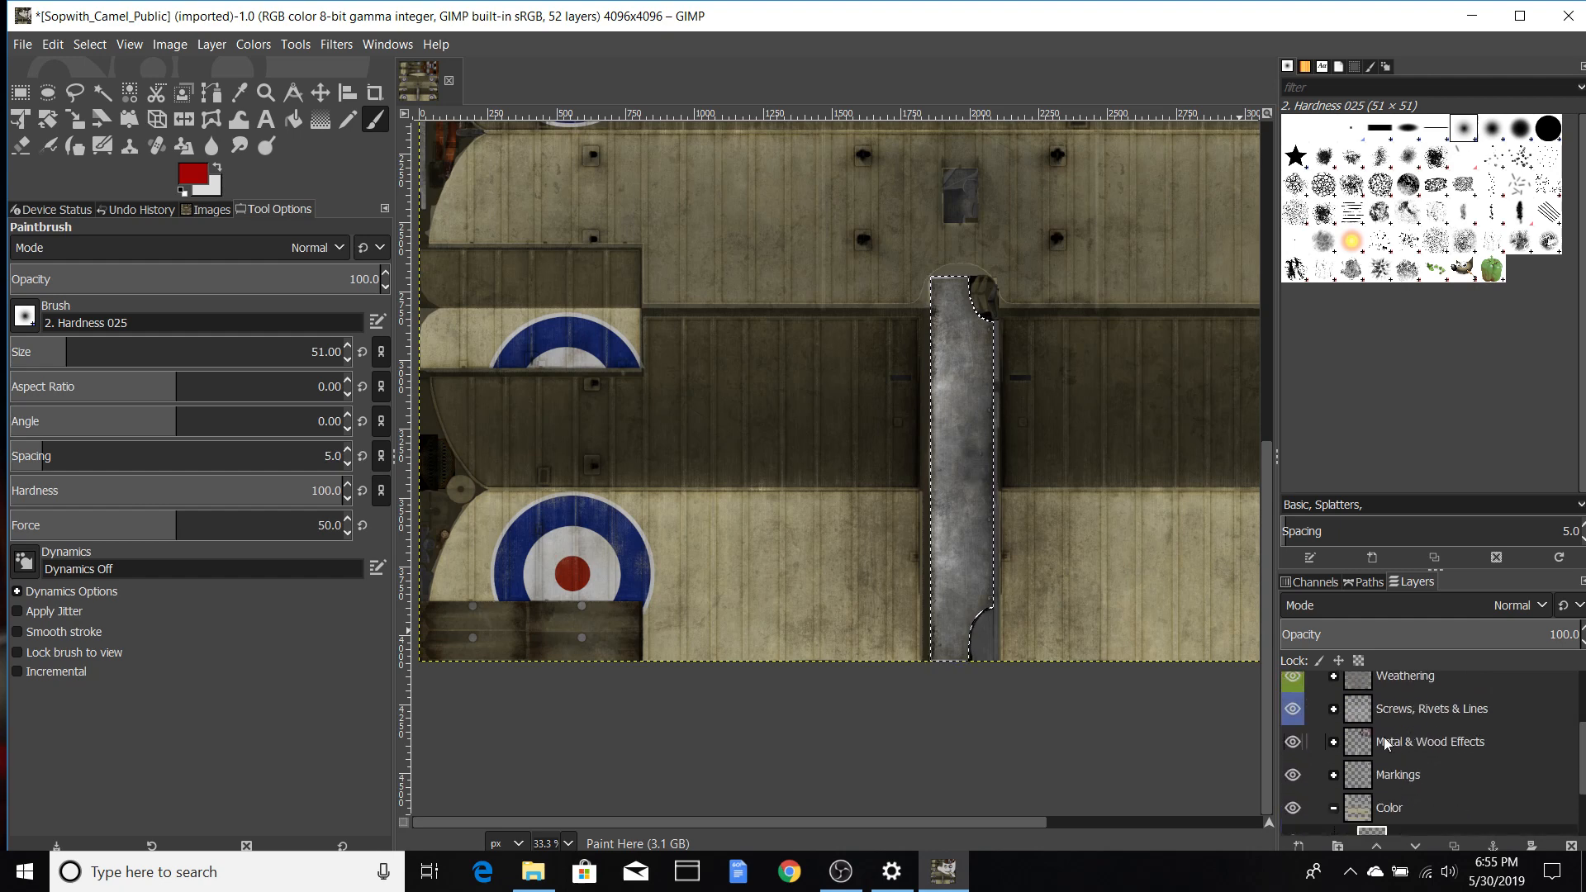
left_click(1333, 742)
scroll(1444, 741, "down", 2)
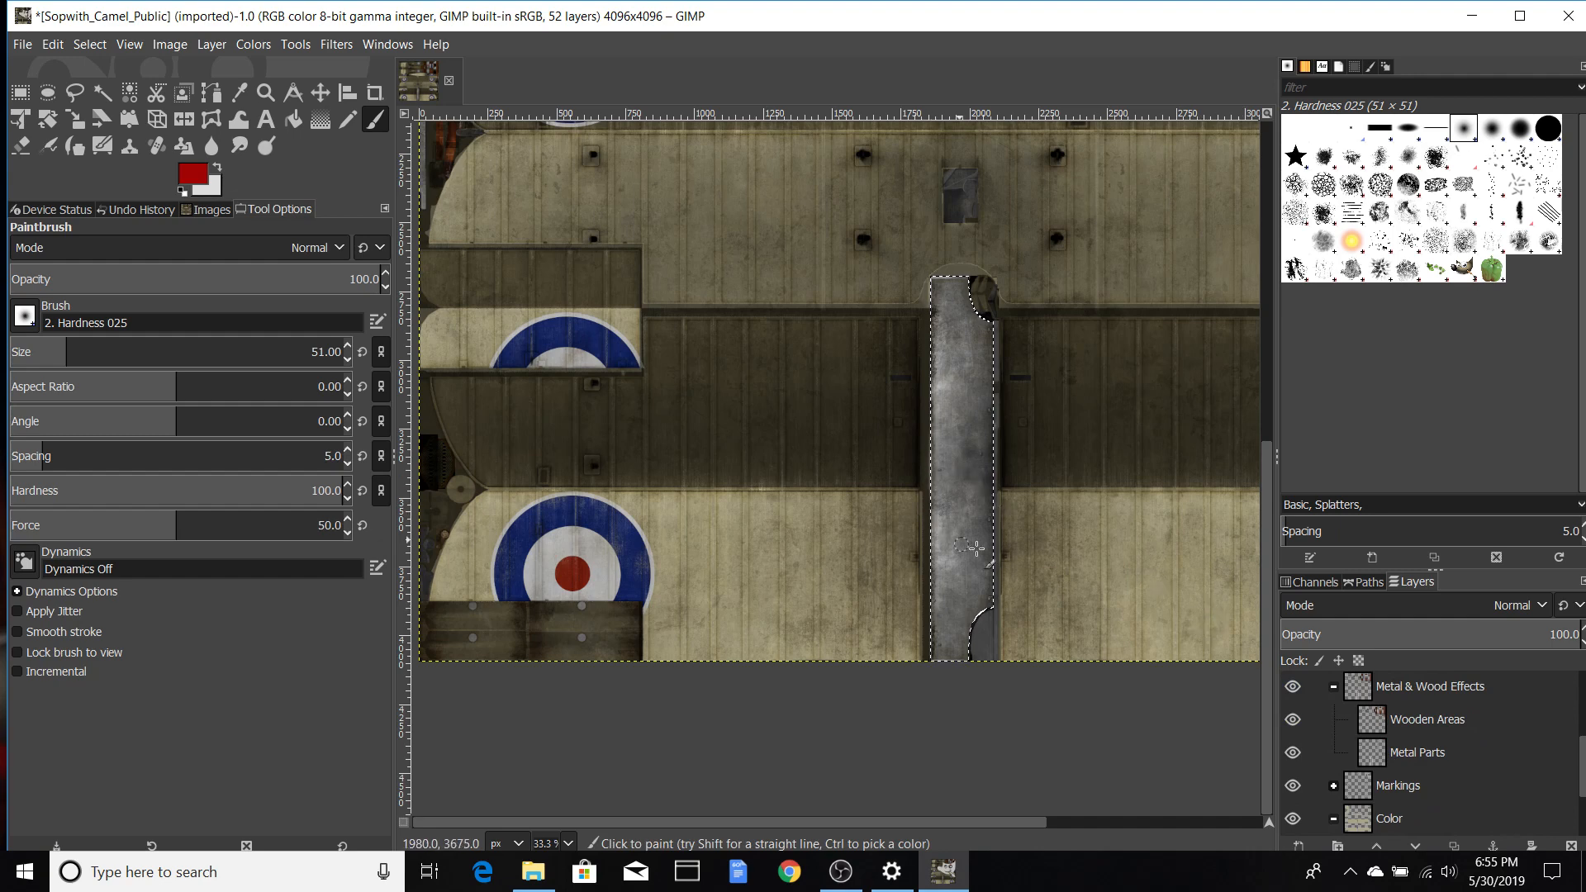
left_click(1417, 753)
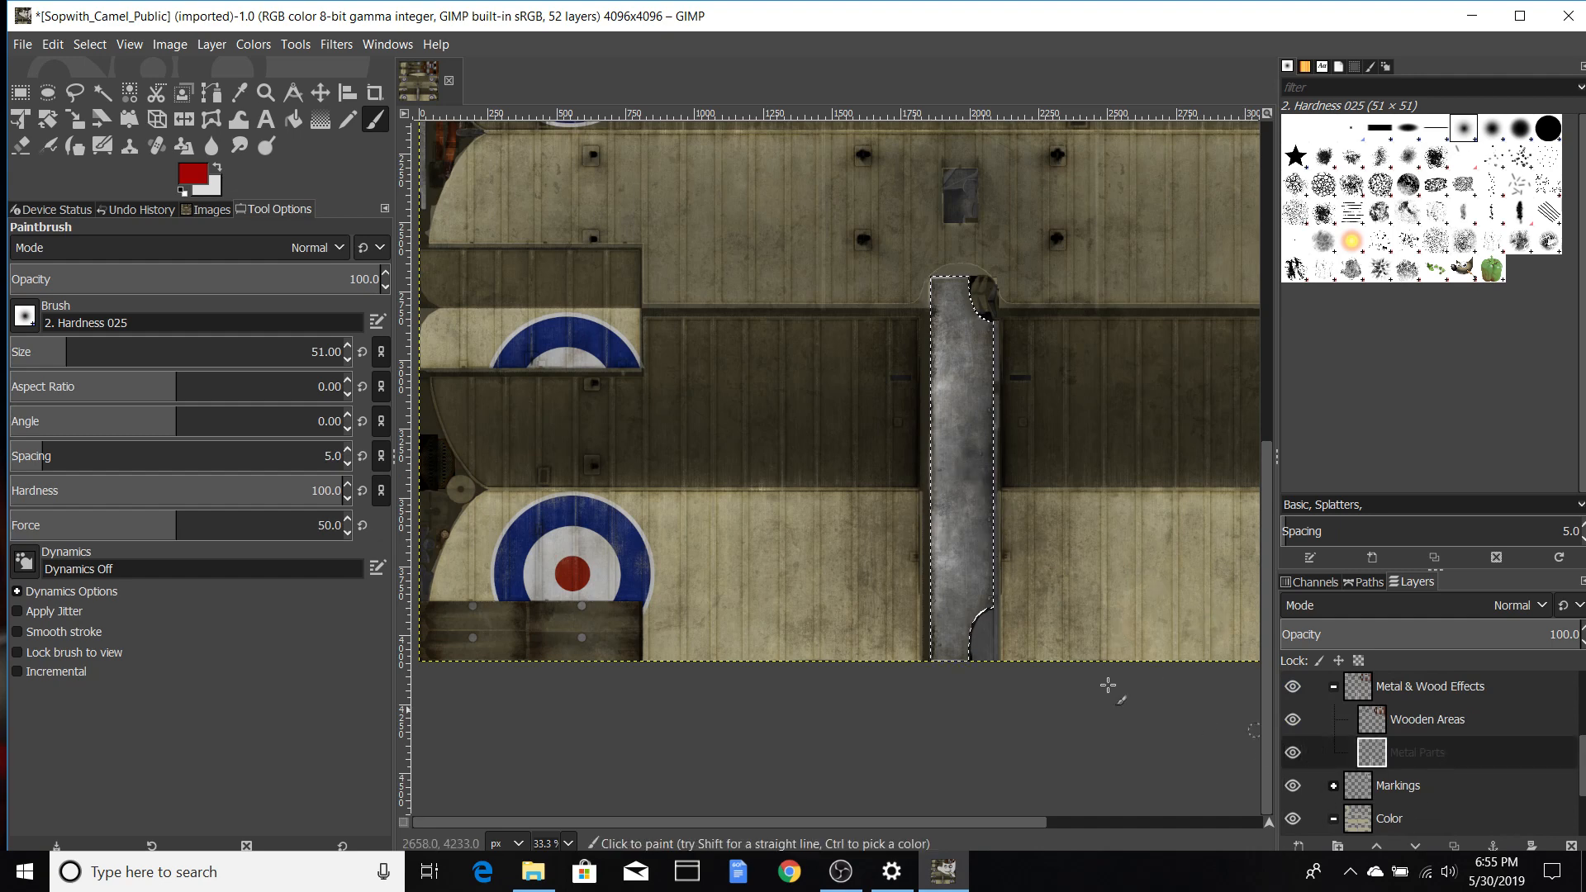
Step: Try a red dab on the selected metal panel, undo it and set the brush size to 96.04
left_click(964, 559)
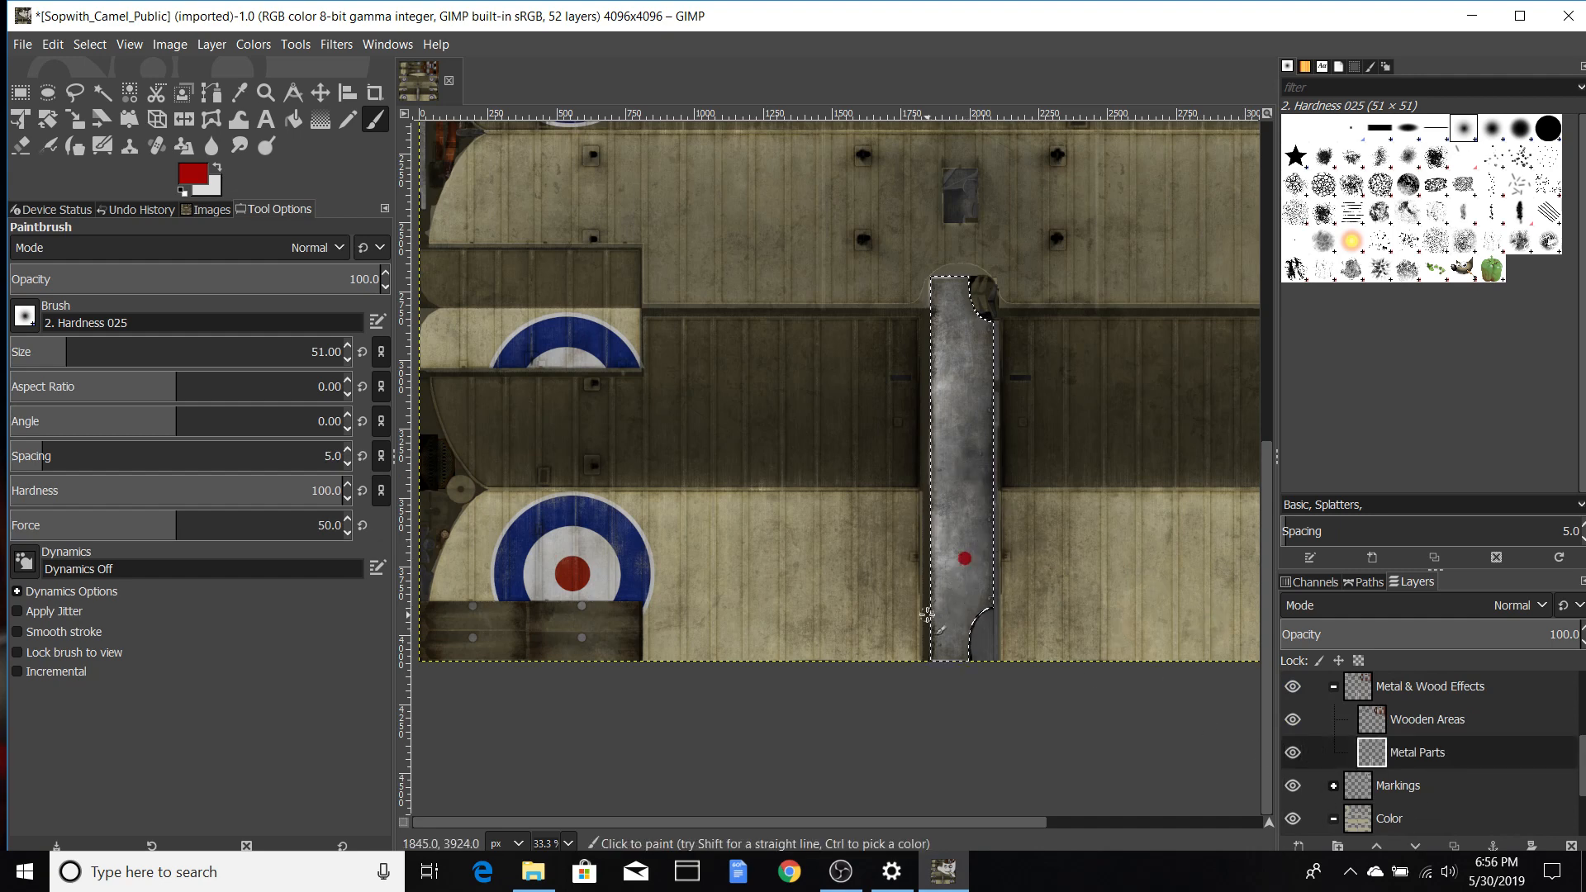
key("ctrl+z")
left_click(93, 348)
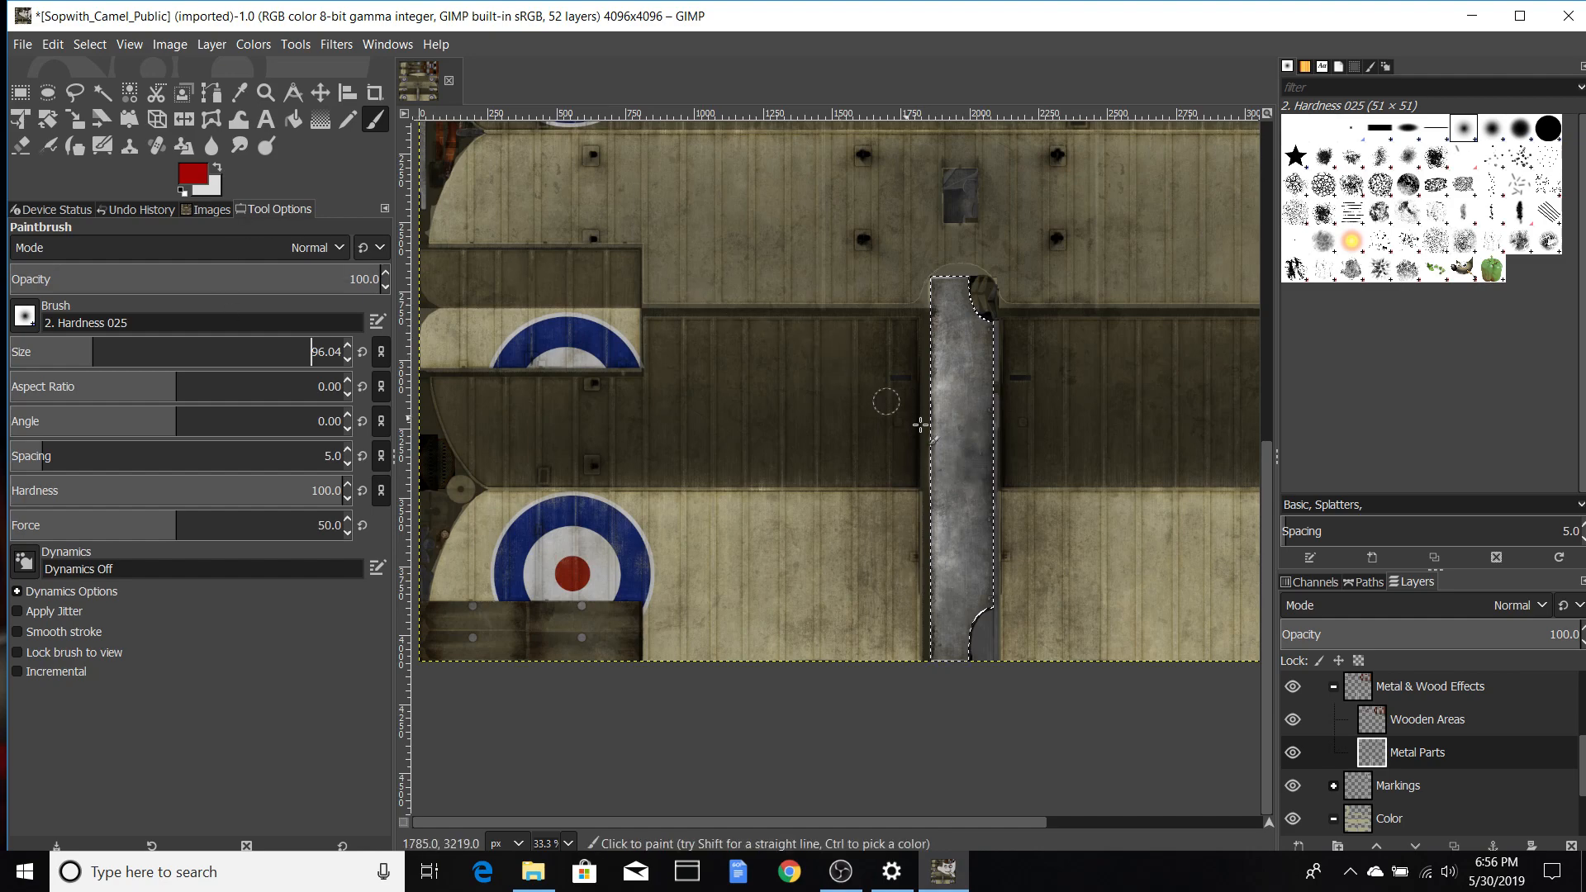
scroll(1092, 465, "up", 2)
scroll(1090, 464, "down", 1)
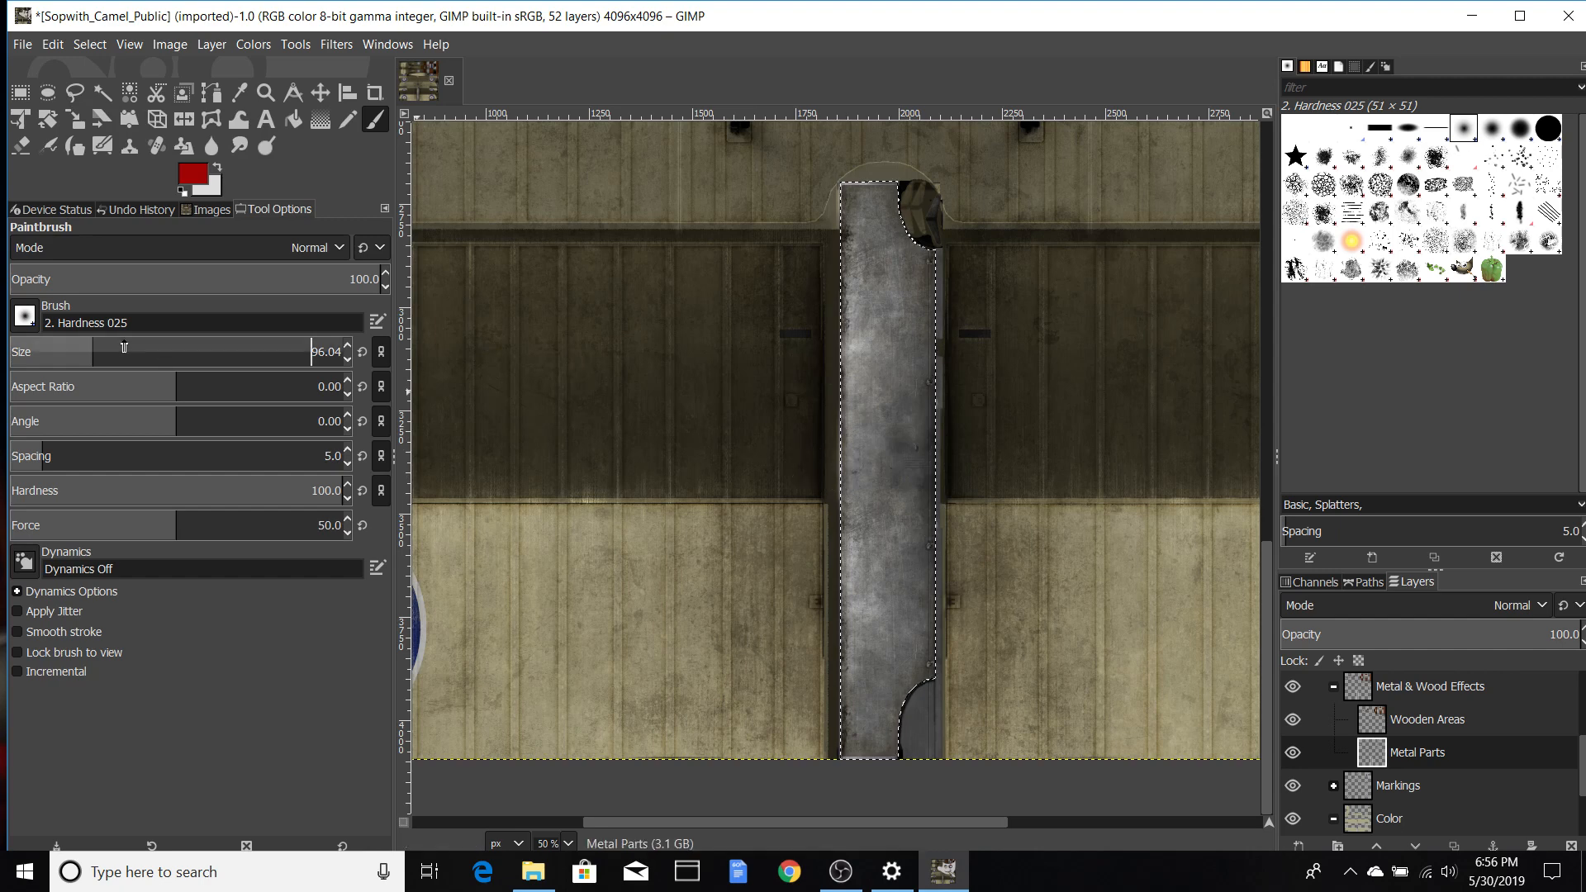
Step: Try larger brush sizes of 760.53, 2604.77, 701.29, 1051.10, 1345.80 and 1408.30 over the metal panel
left_click(294, 347)
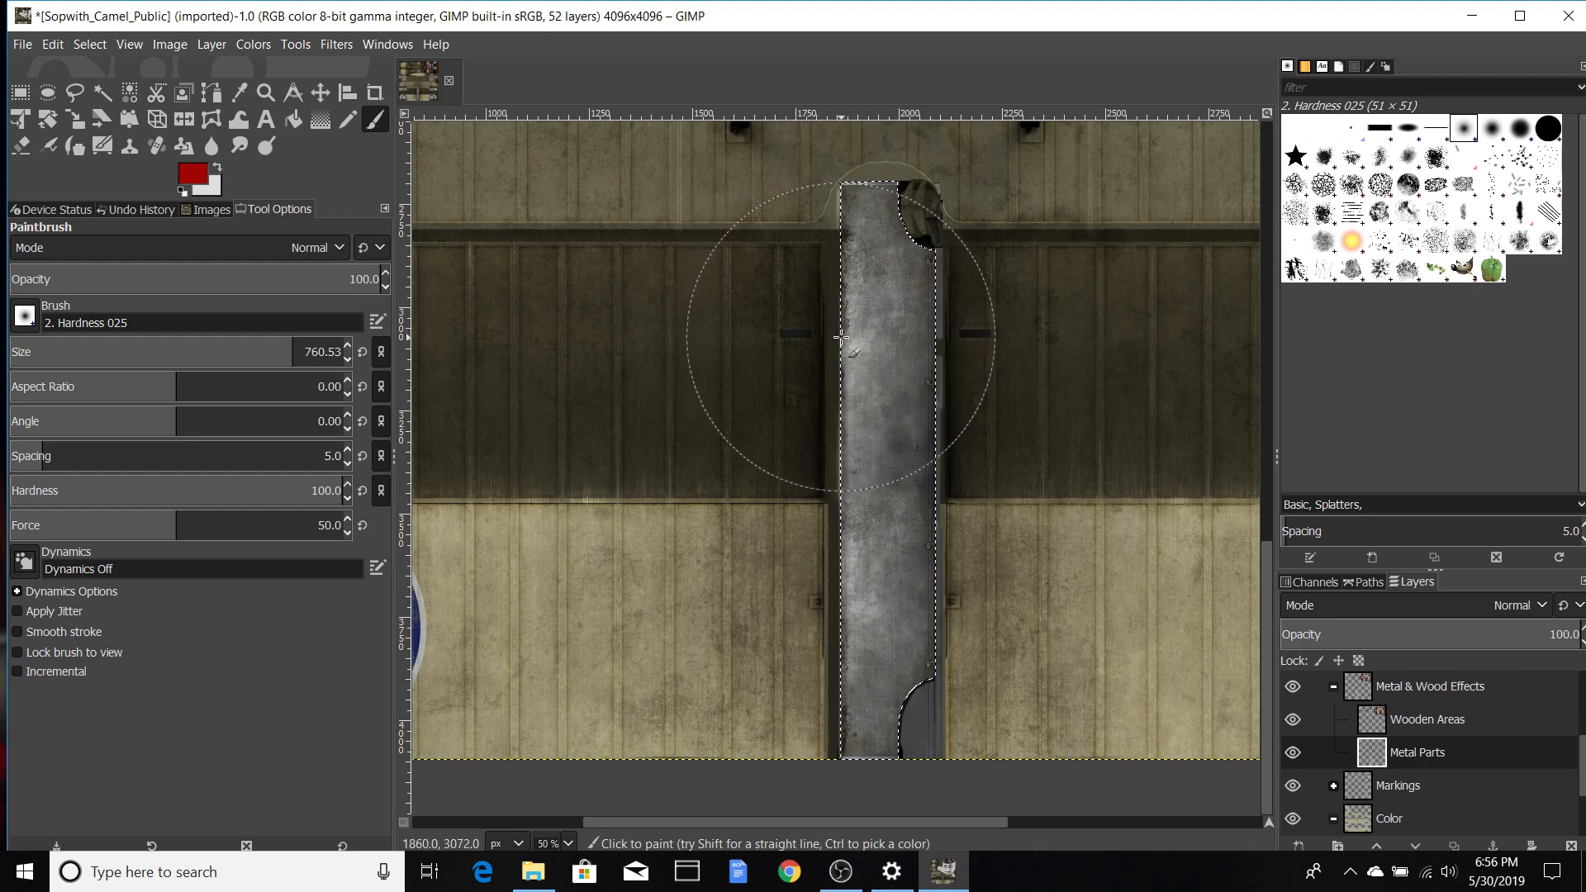
left_click_drag(293, 348, 636, 347)
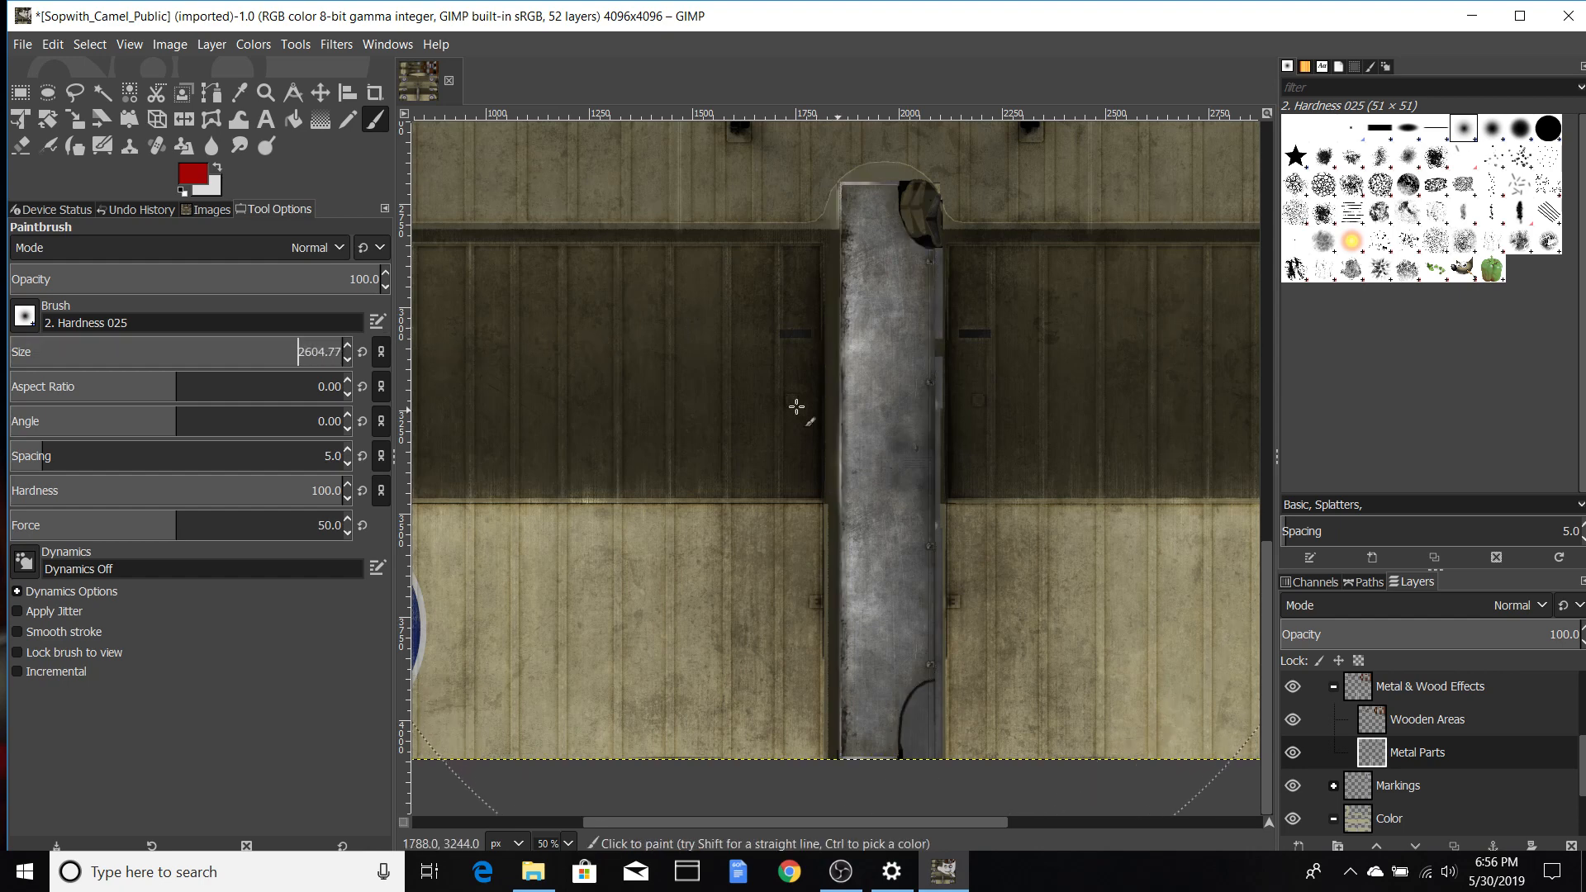
left_click(279, 350)
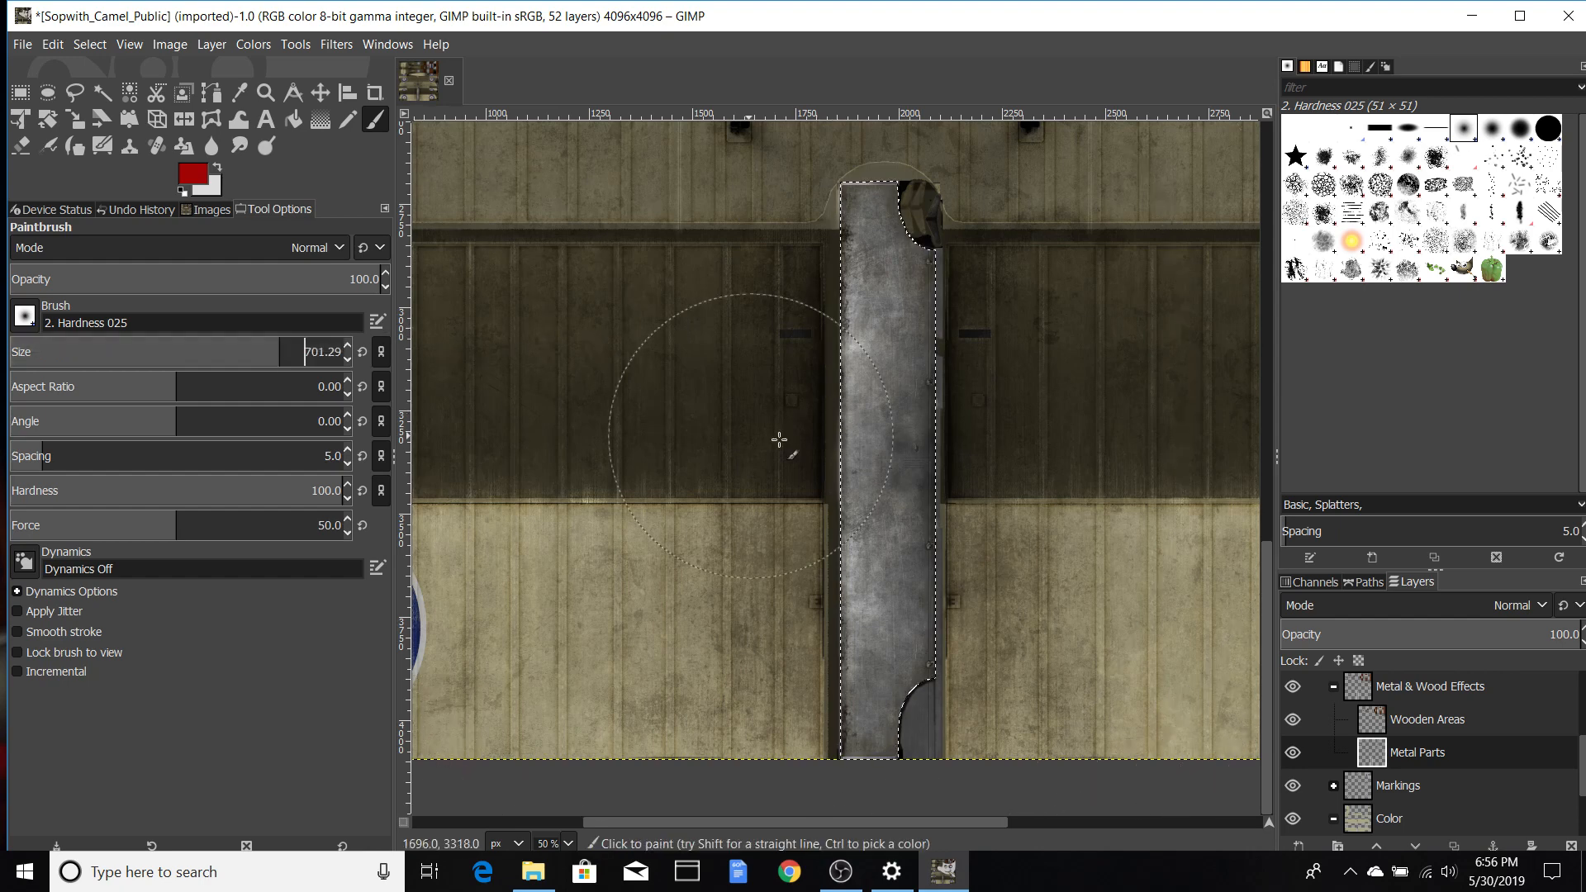
left_click(297, 350)
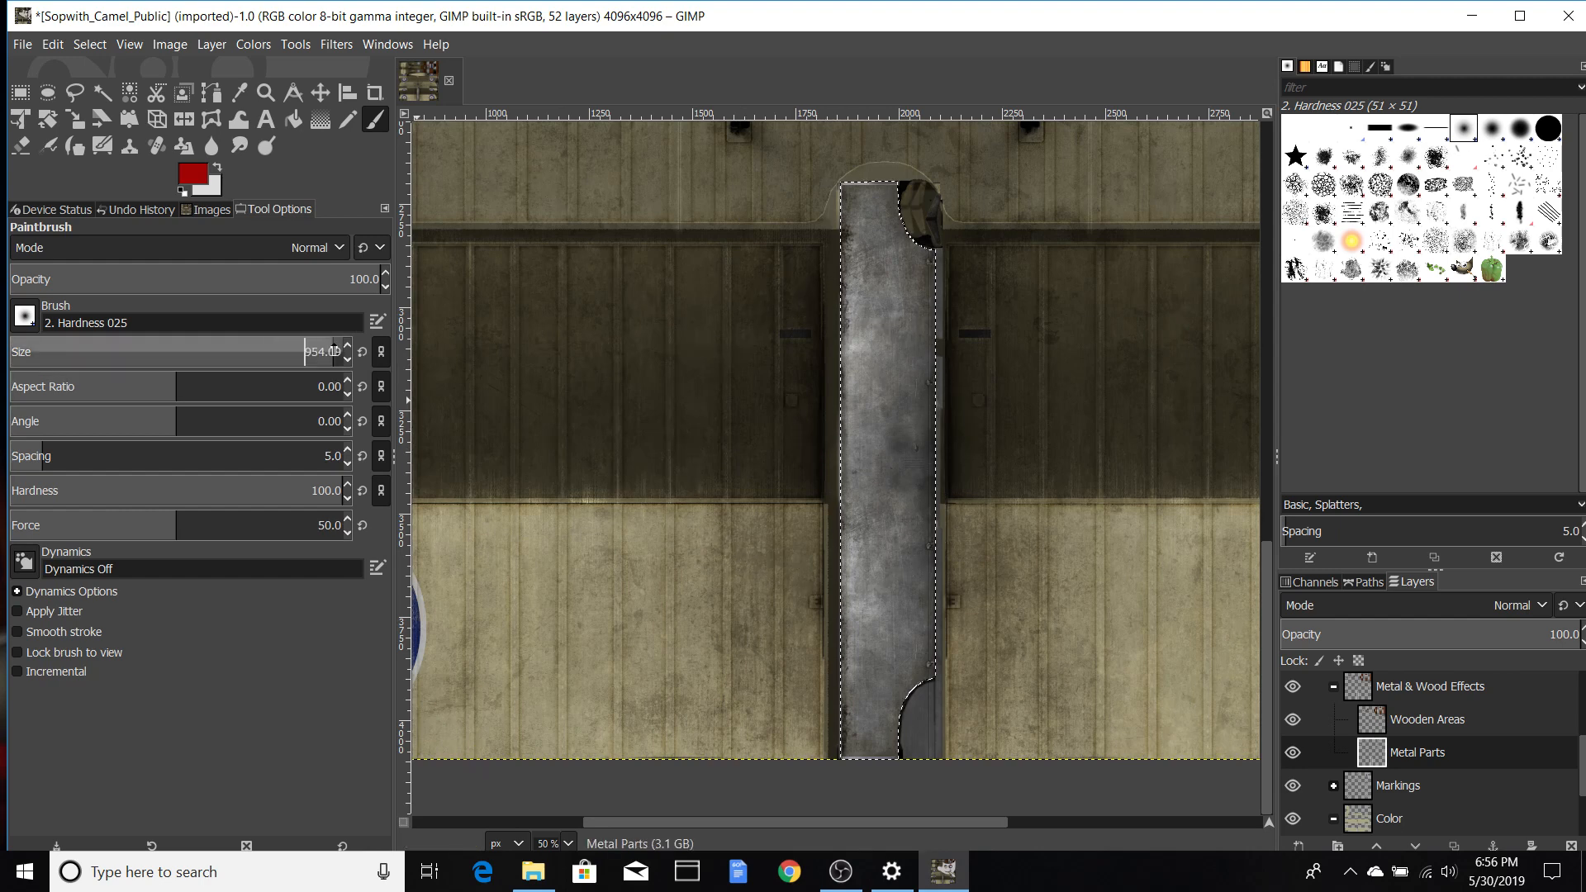
left_click_drag(346, 352, 350, 352)
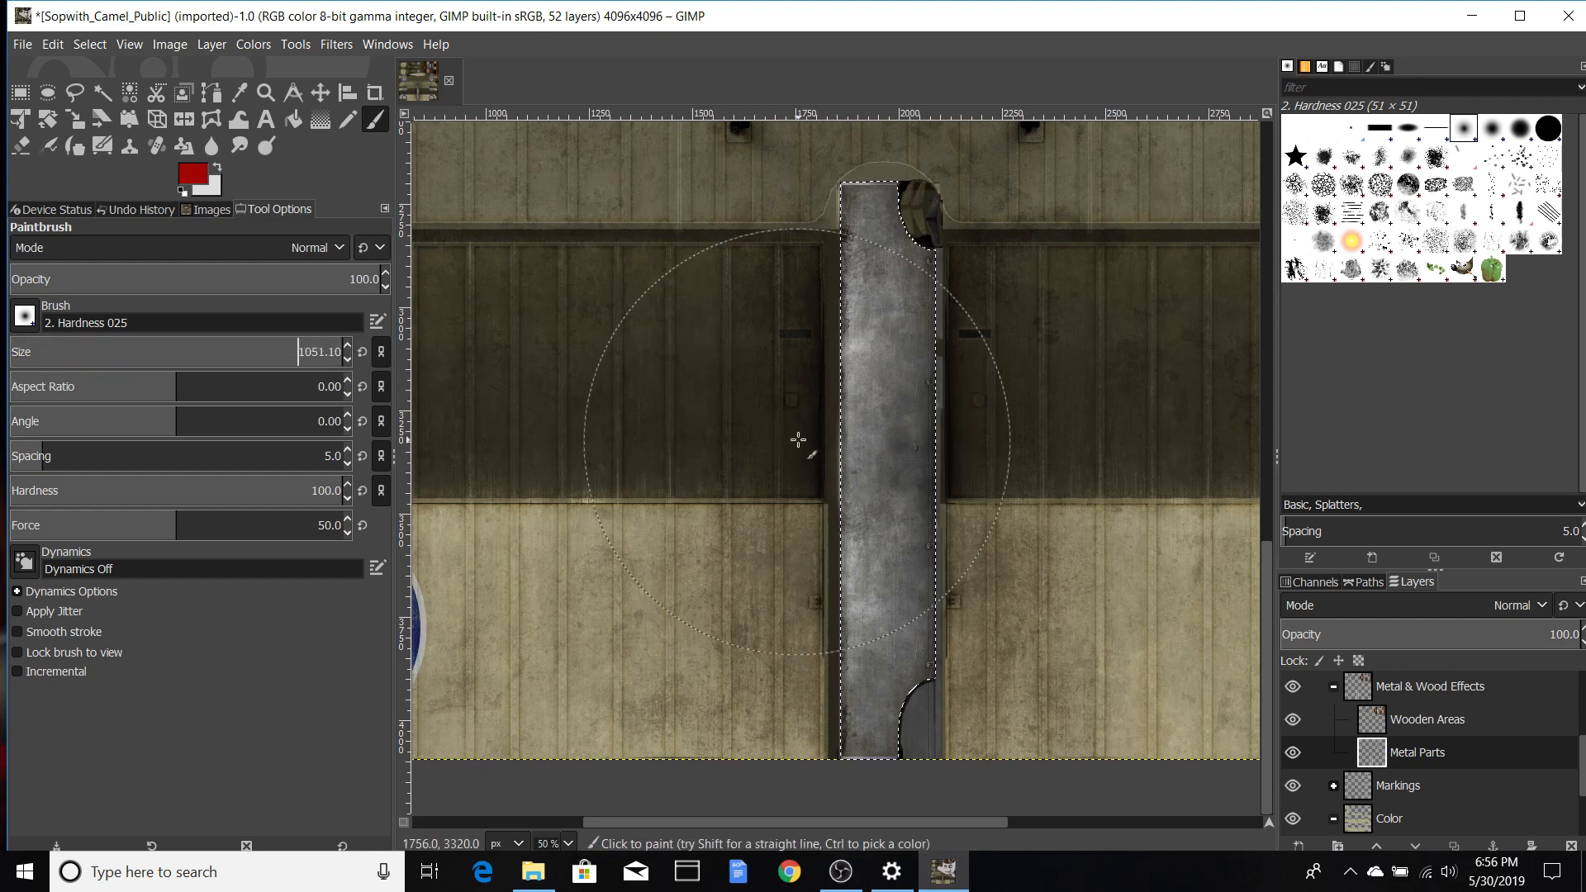
left_click_drag(344, 350, 408, 350)
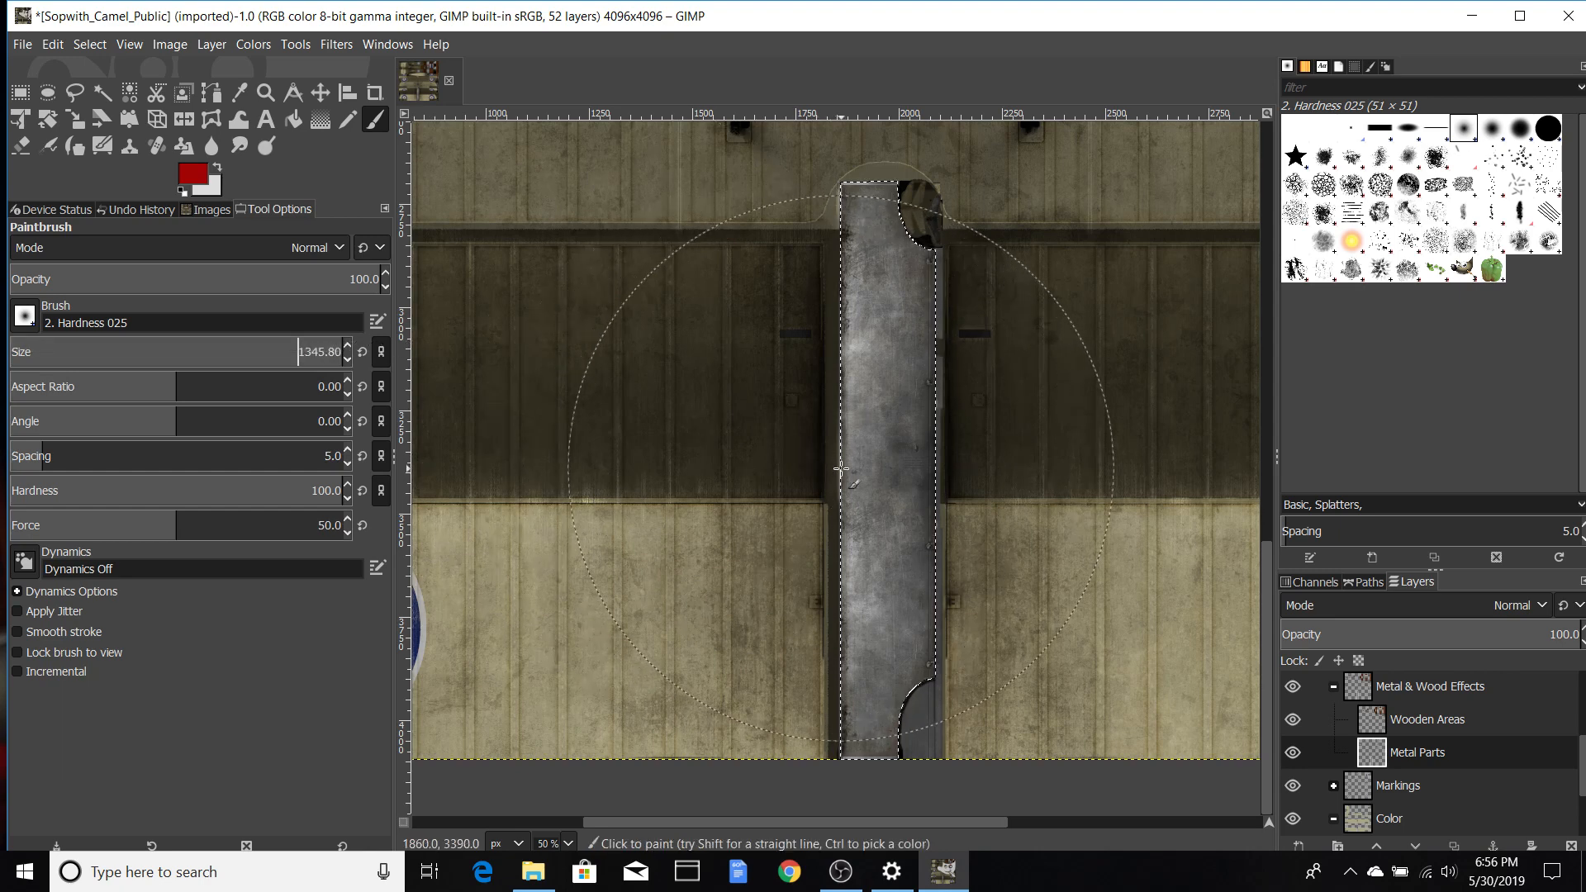
left_click(308, 345)
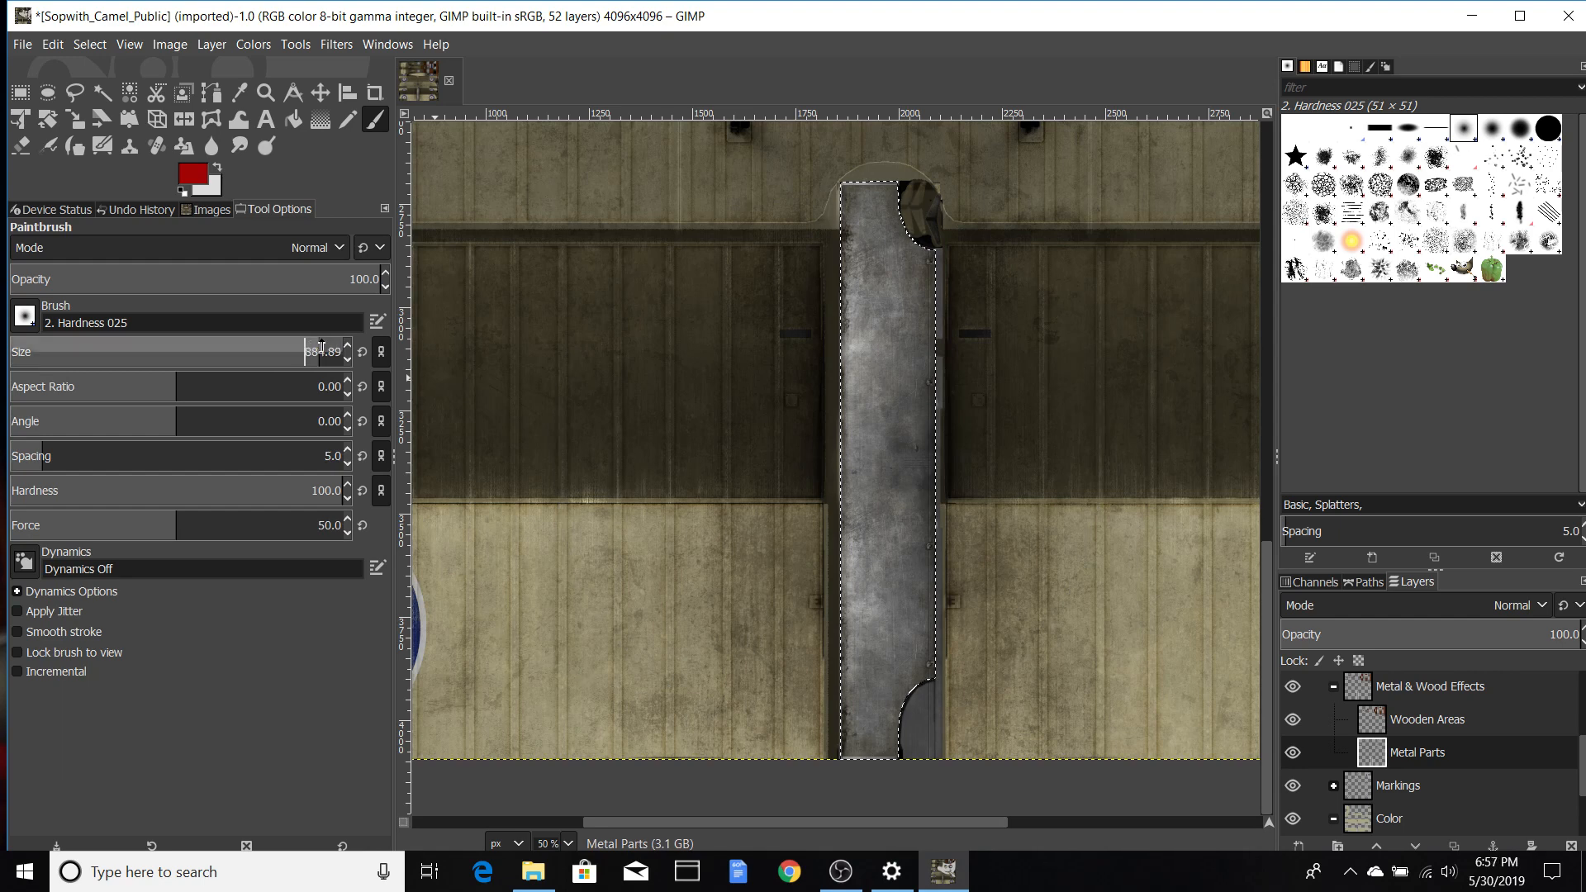
left_click_drag(322, 347, 415, 350)
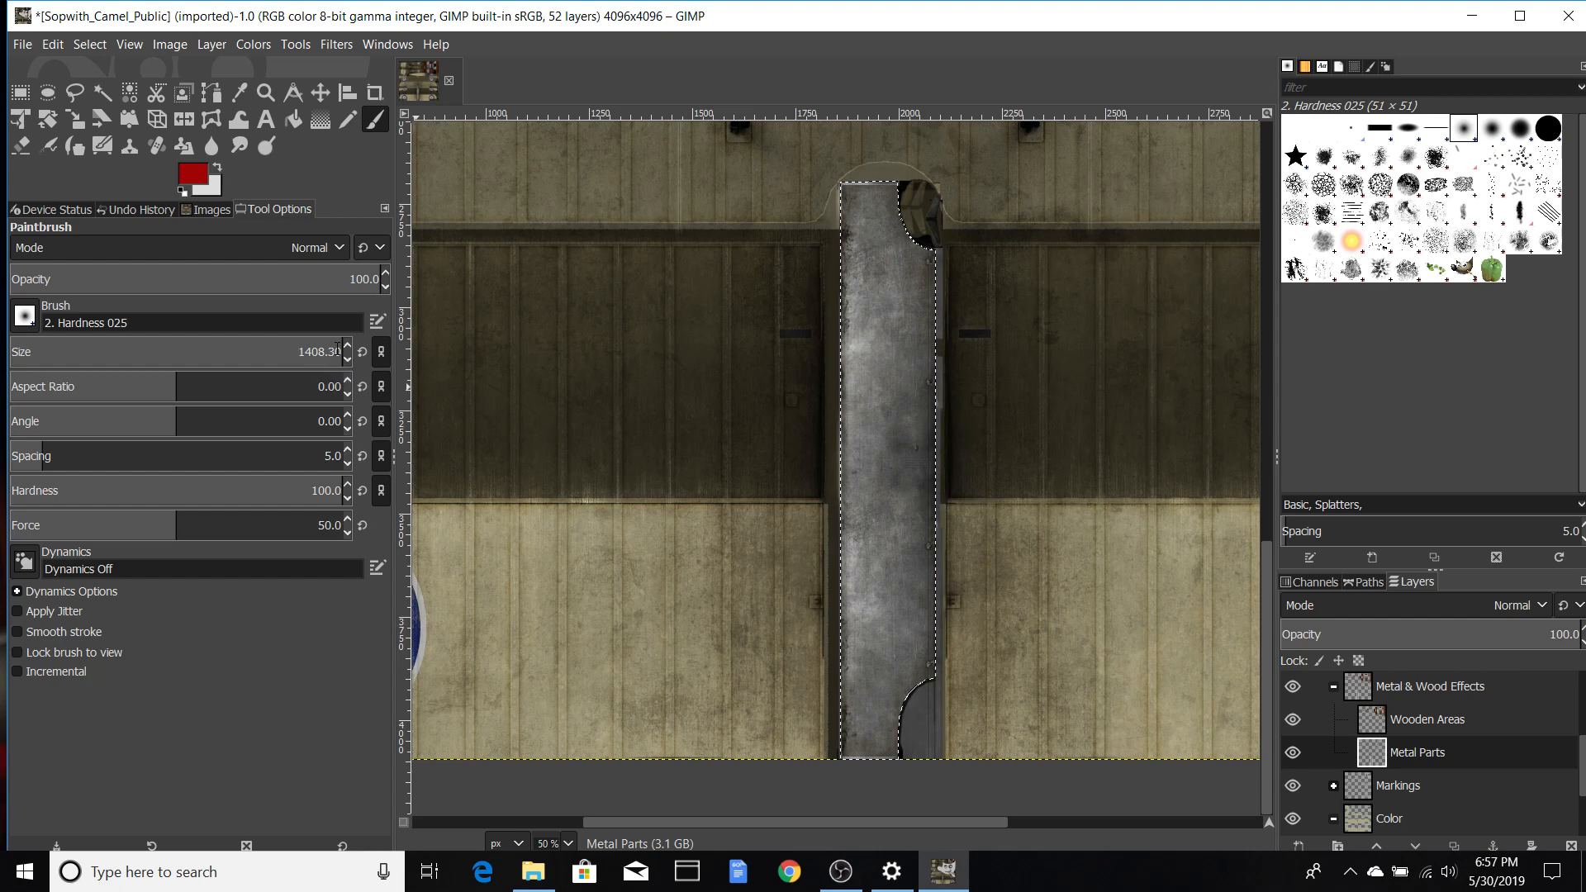
Step: Set the brush size to exactly 705
left_click_drag(337, 348, 296, 350)
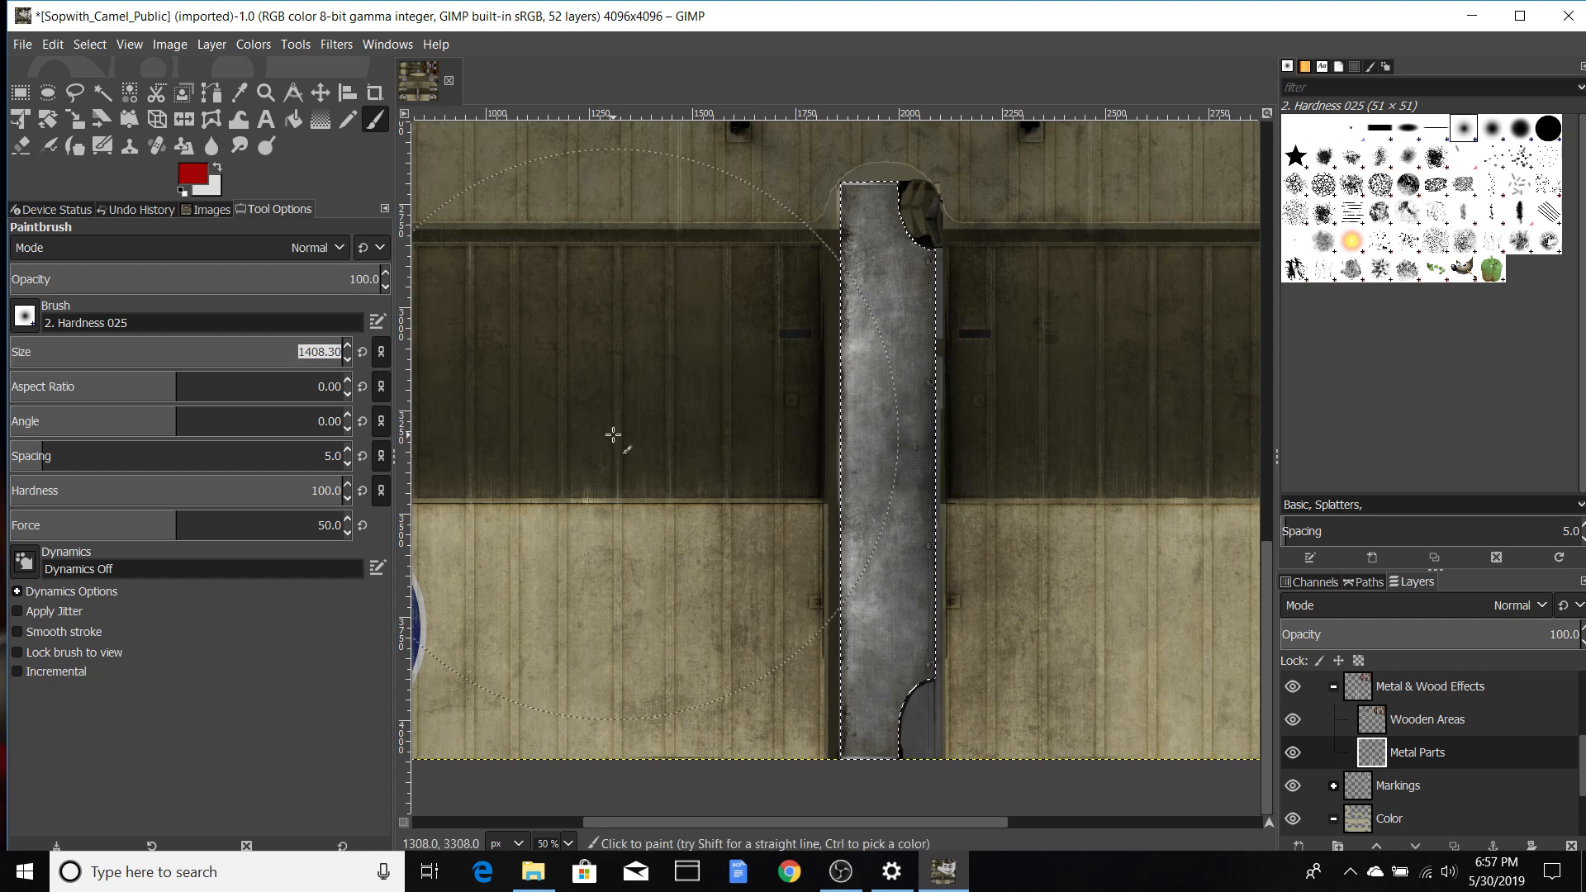
type("70")
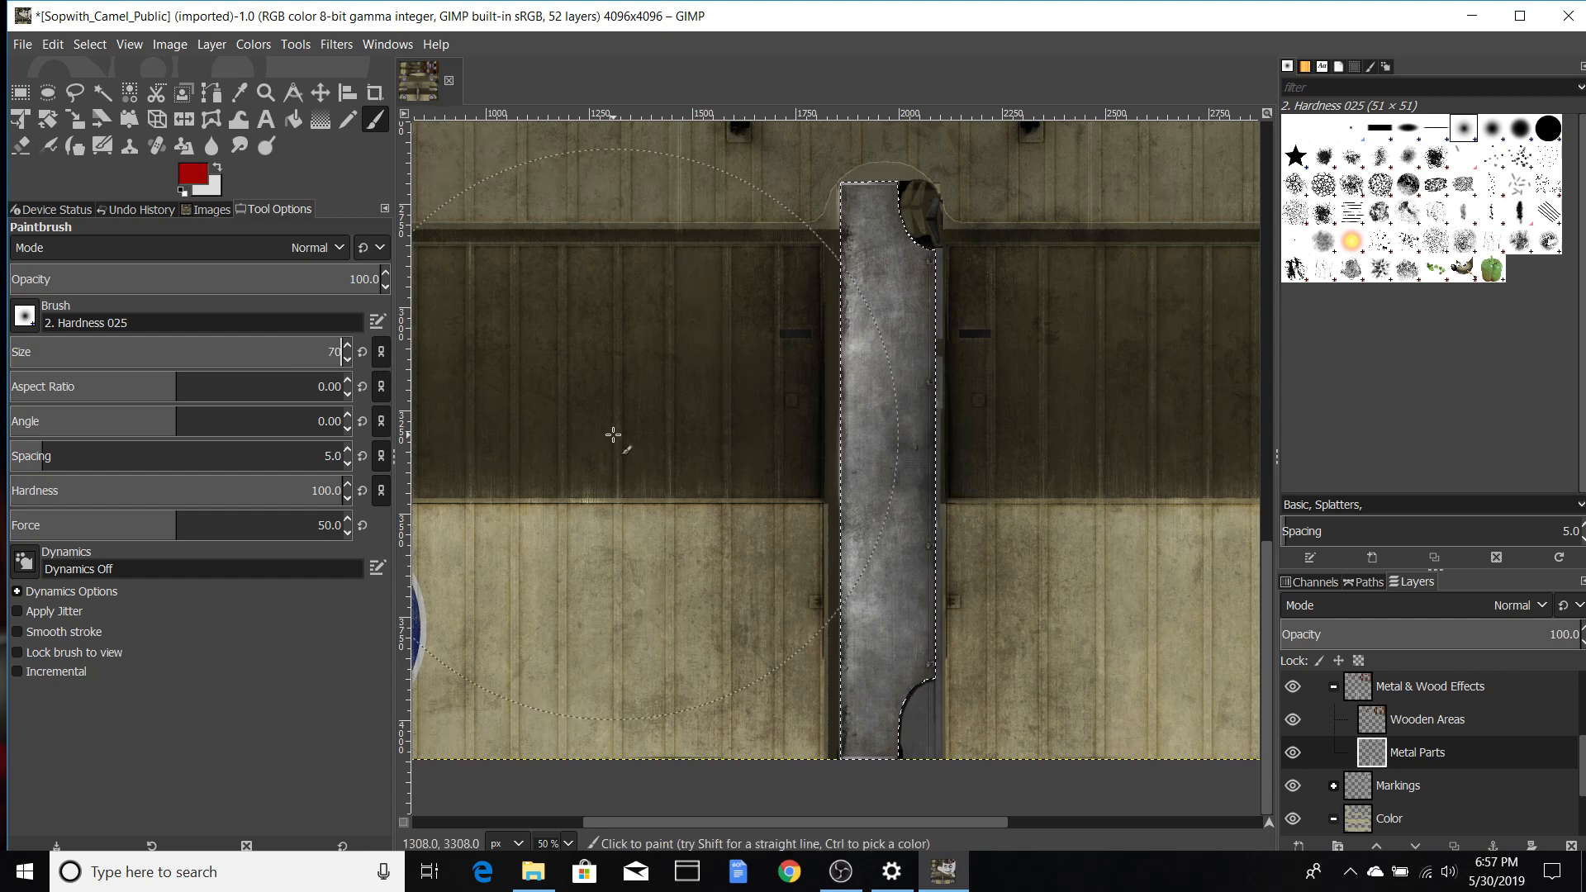
type("5")
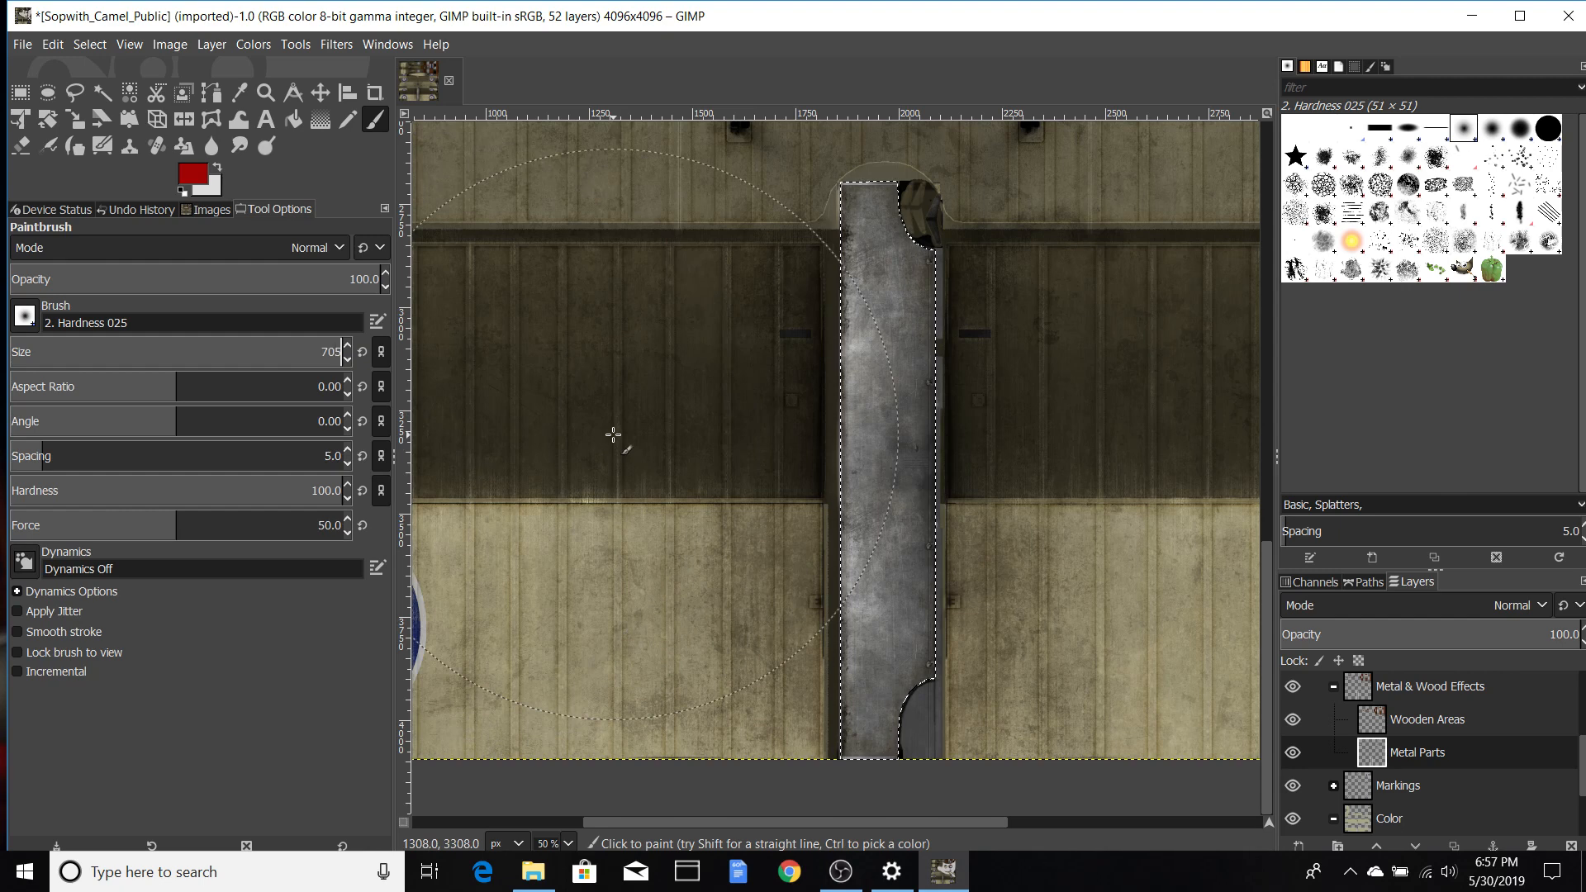
key("Return")
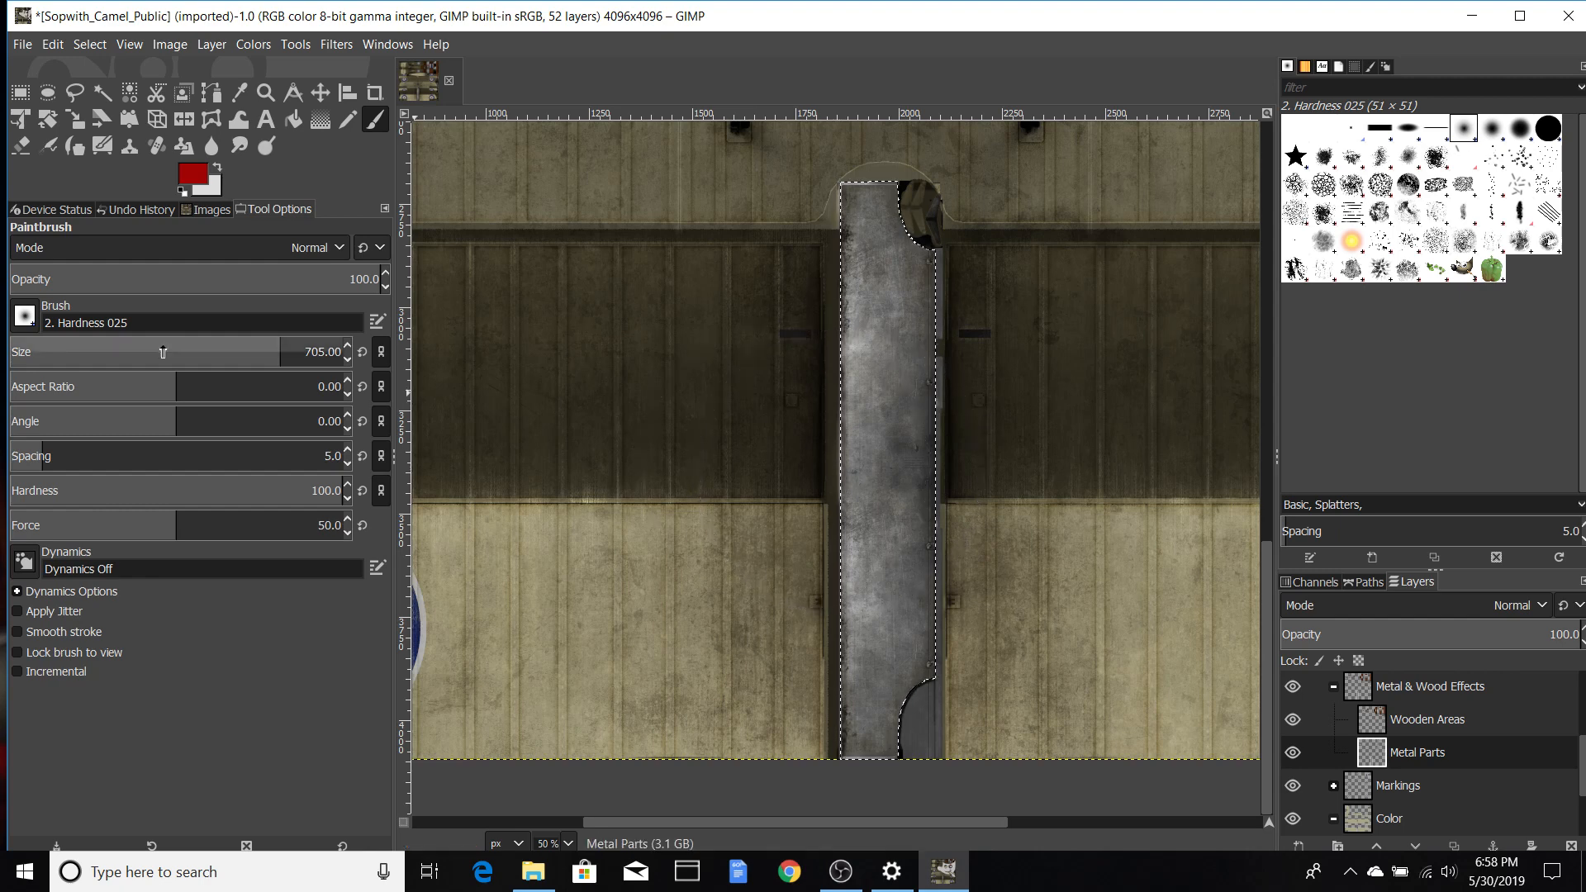
Step: Set the brush size to 104.17 and paint a straight horizontal red band across the selected metal panel
left_click(61, 345)
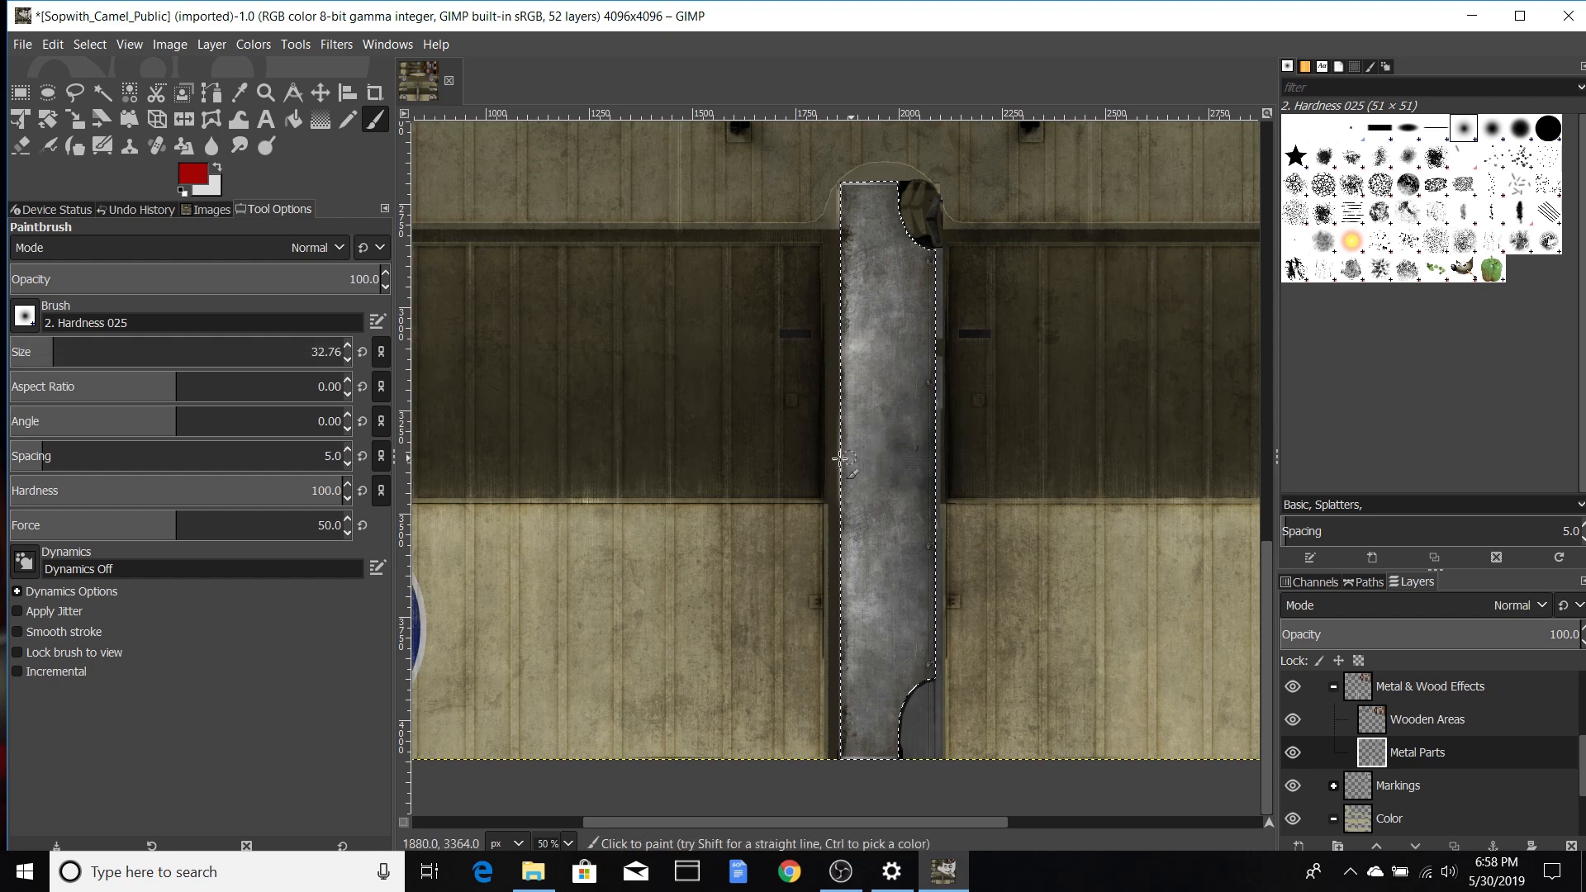
left_click(97, 345)
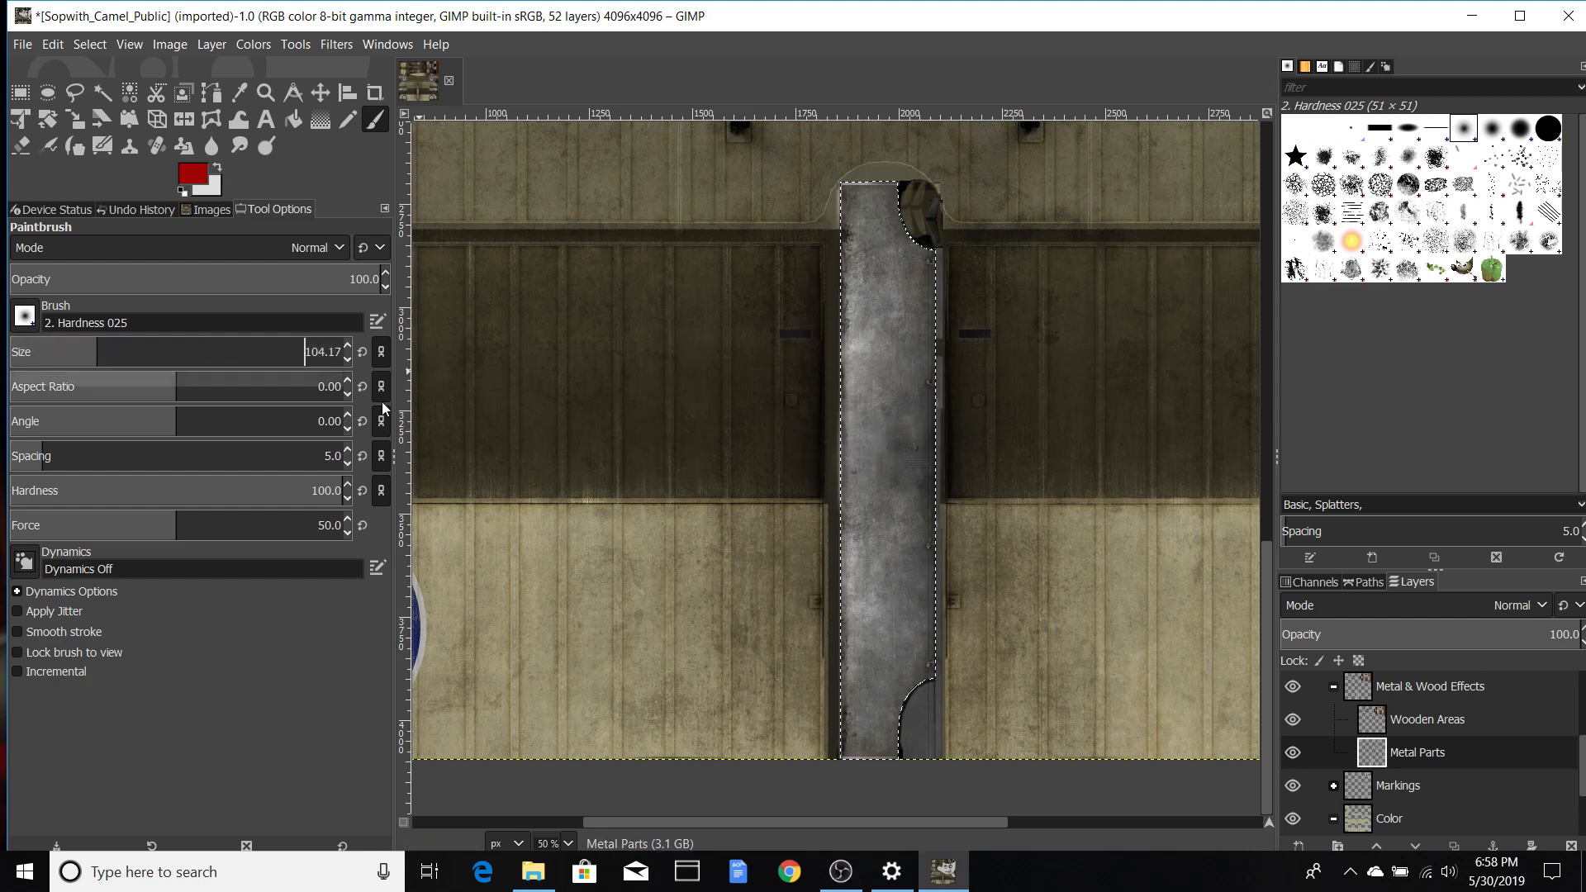
left_click(840, 473)
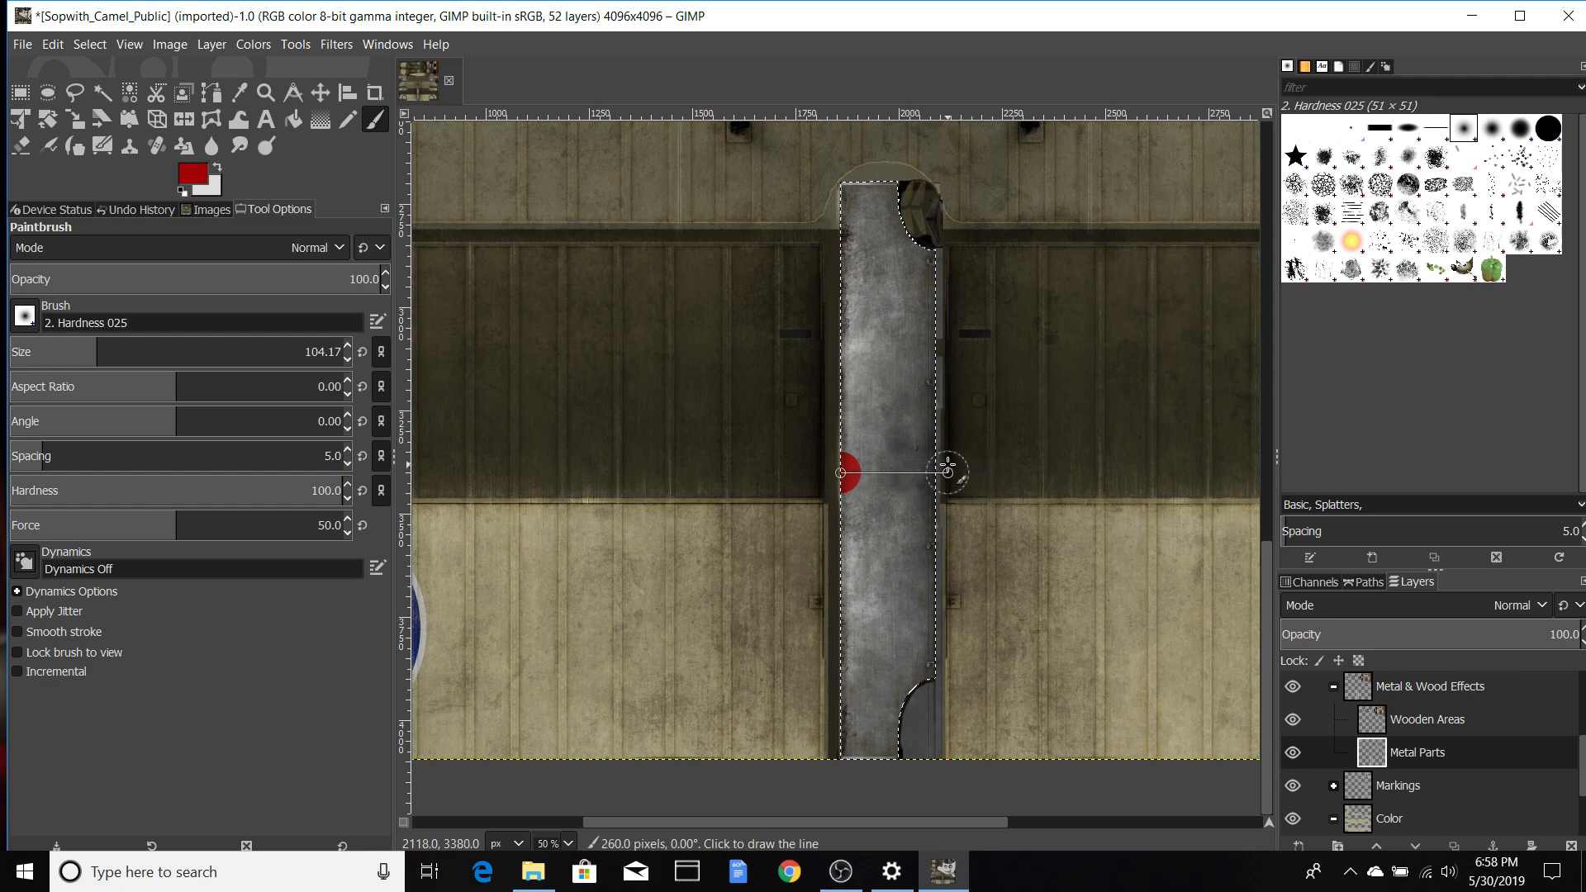
left_click(947, 469, "shift")
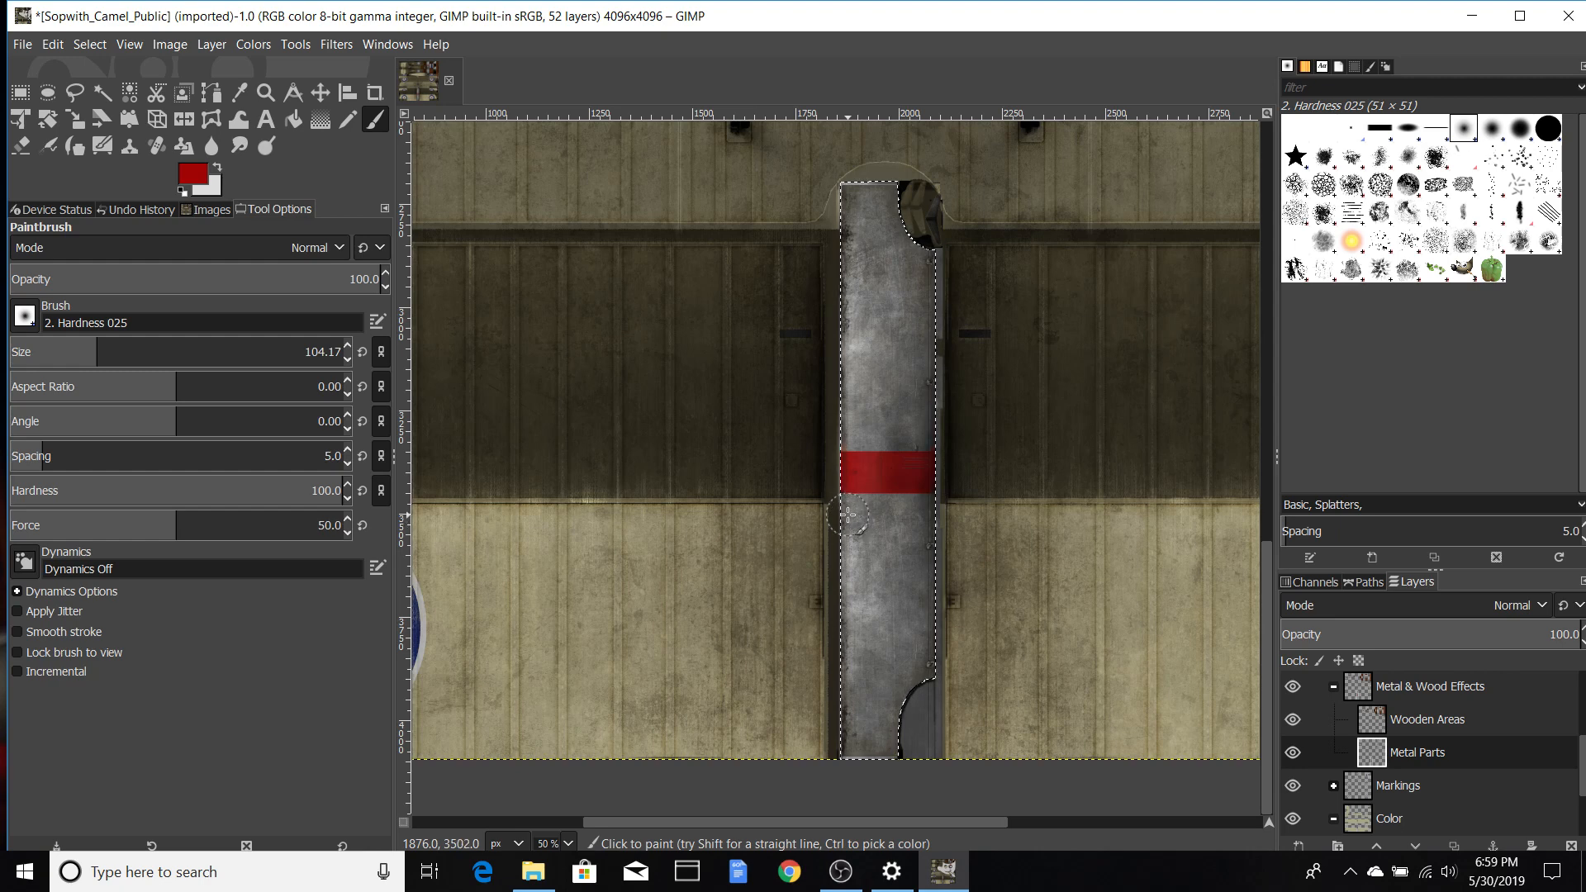
Step: Change the foreground color to the near-black 0b0b0b and paint a dab at the panel's left edge just below the red band
left_click(190, 177)
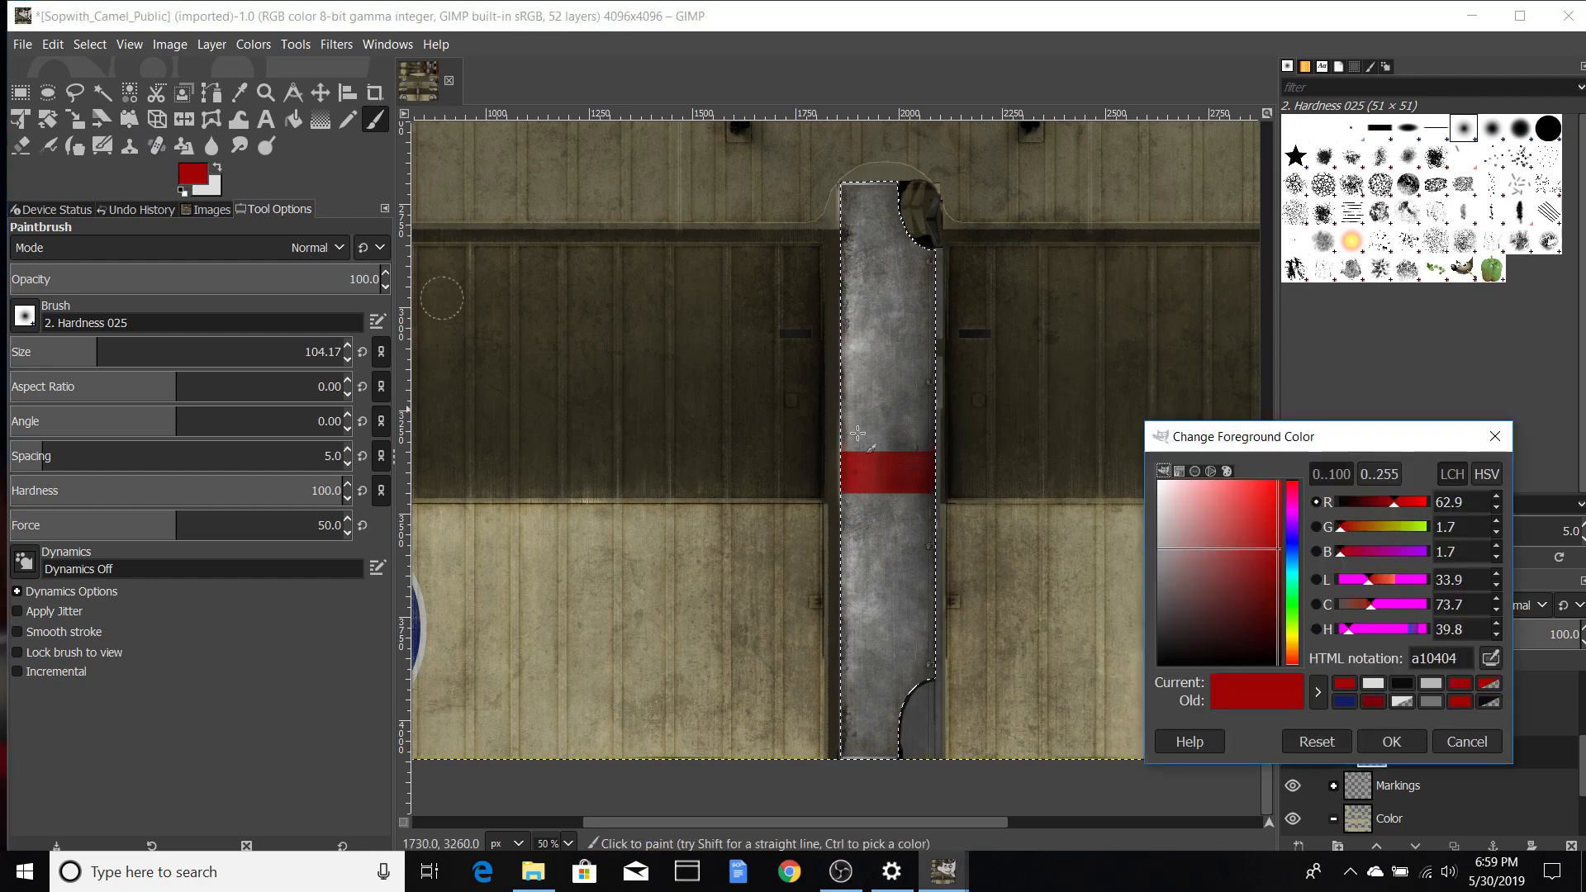
left_click(1401, 683)
left_click(1390, 740)
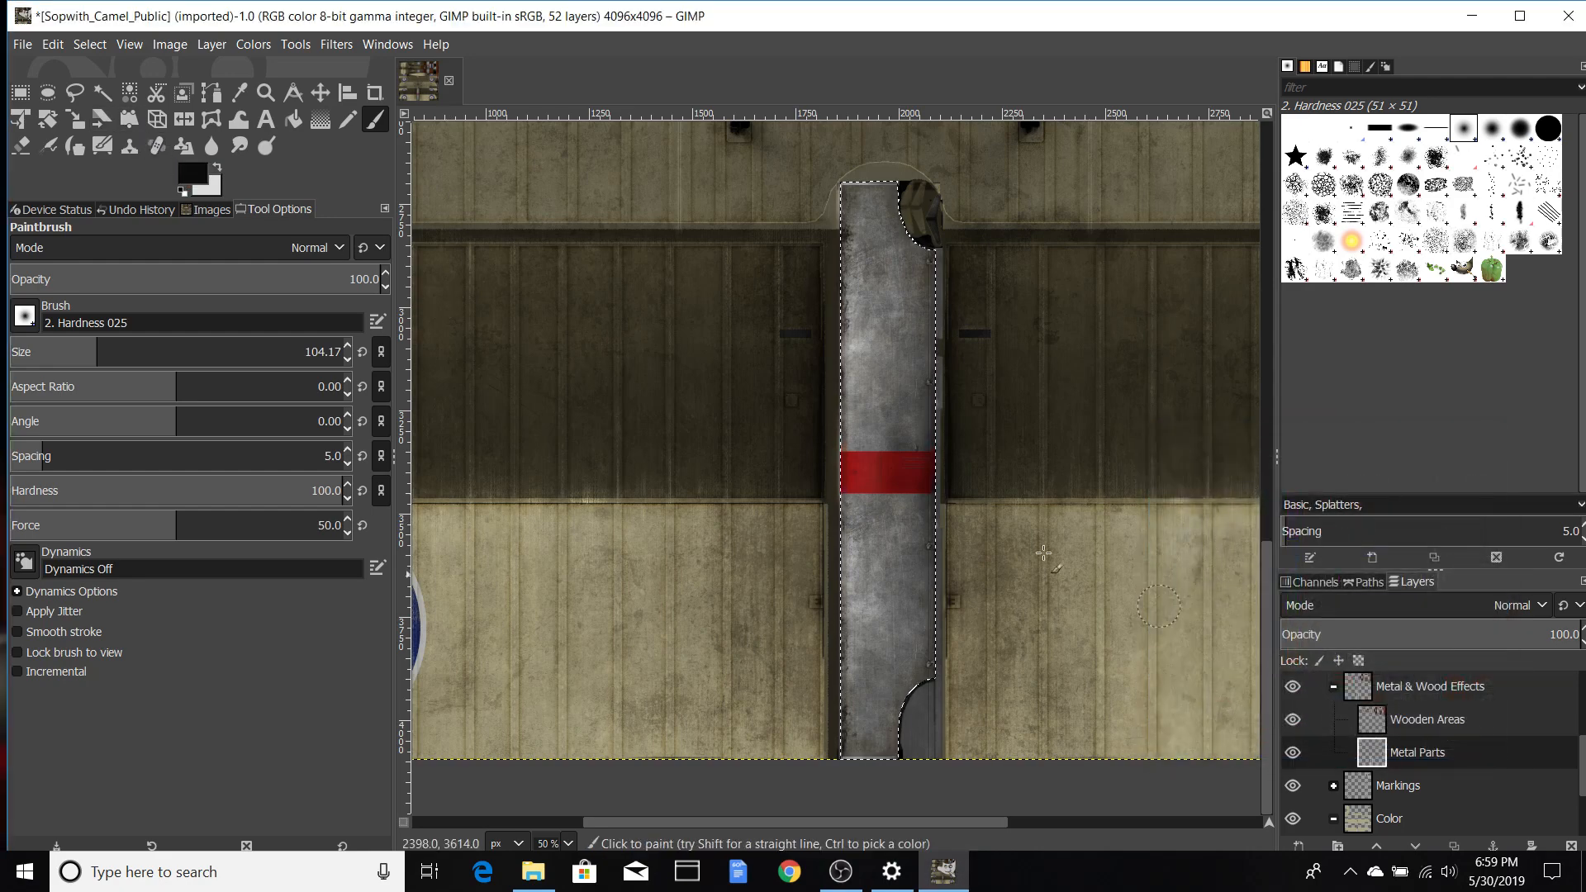
left_click(843, 515)
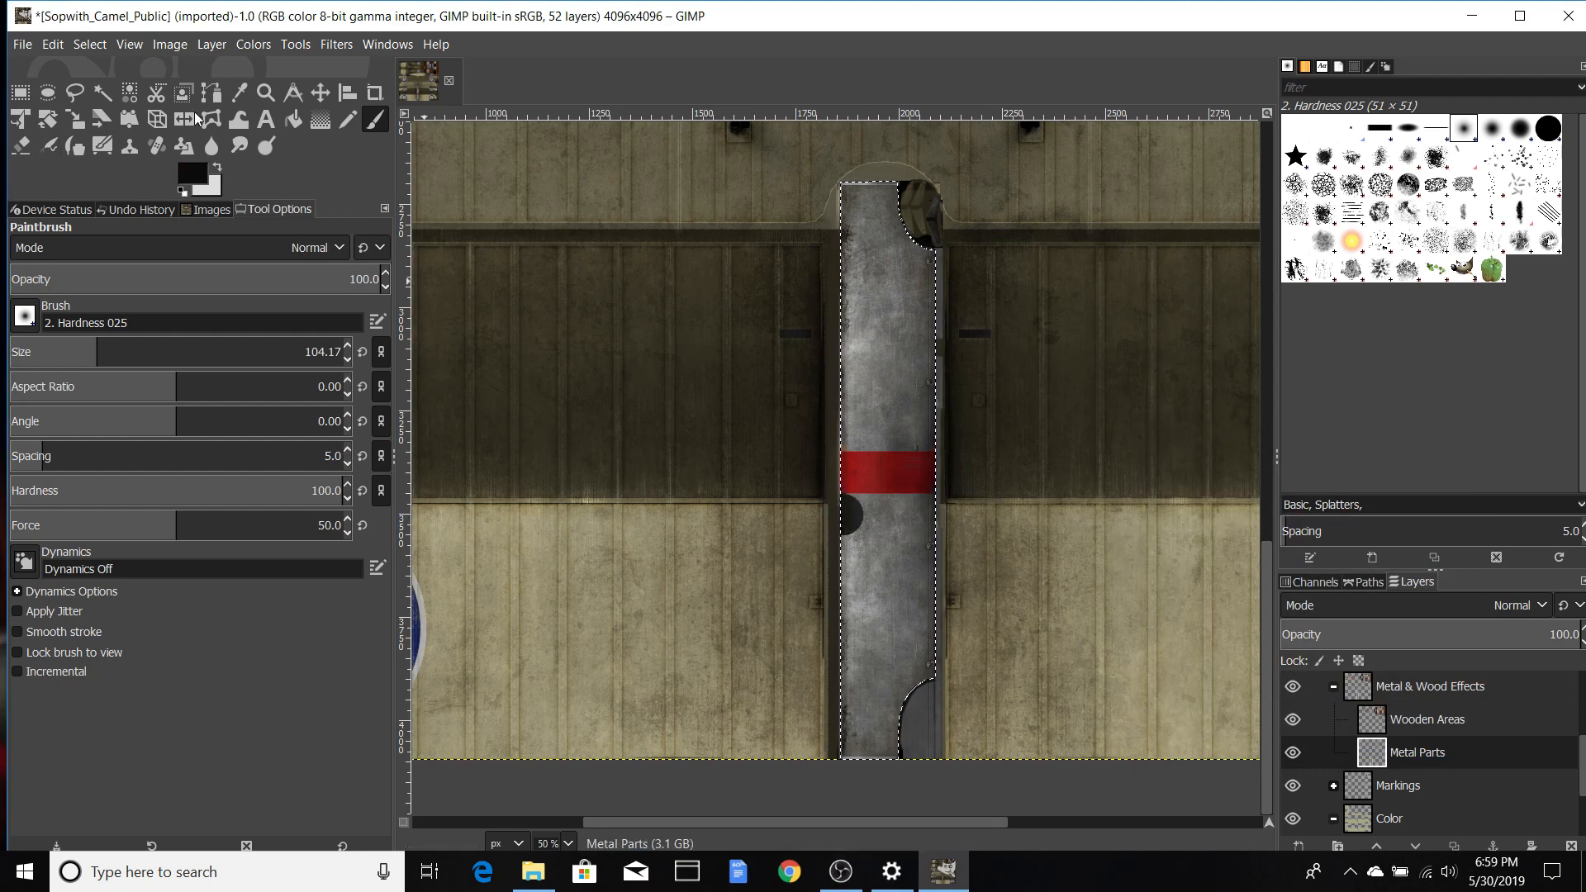
Step: Change the foreground color from near-black to the dark red in the color history
left_click(191, 173)
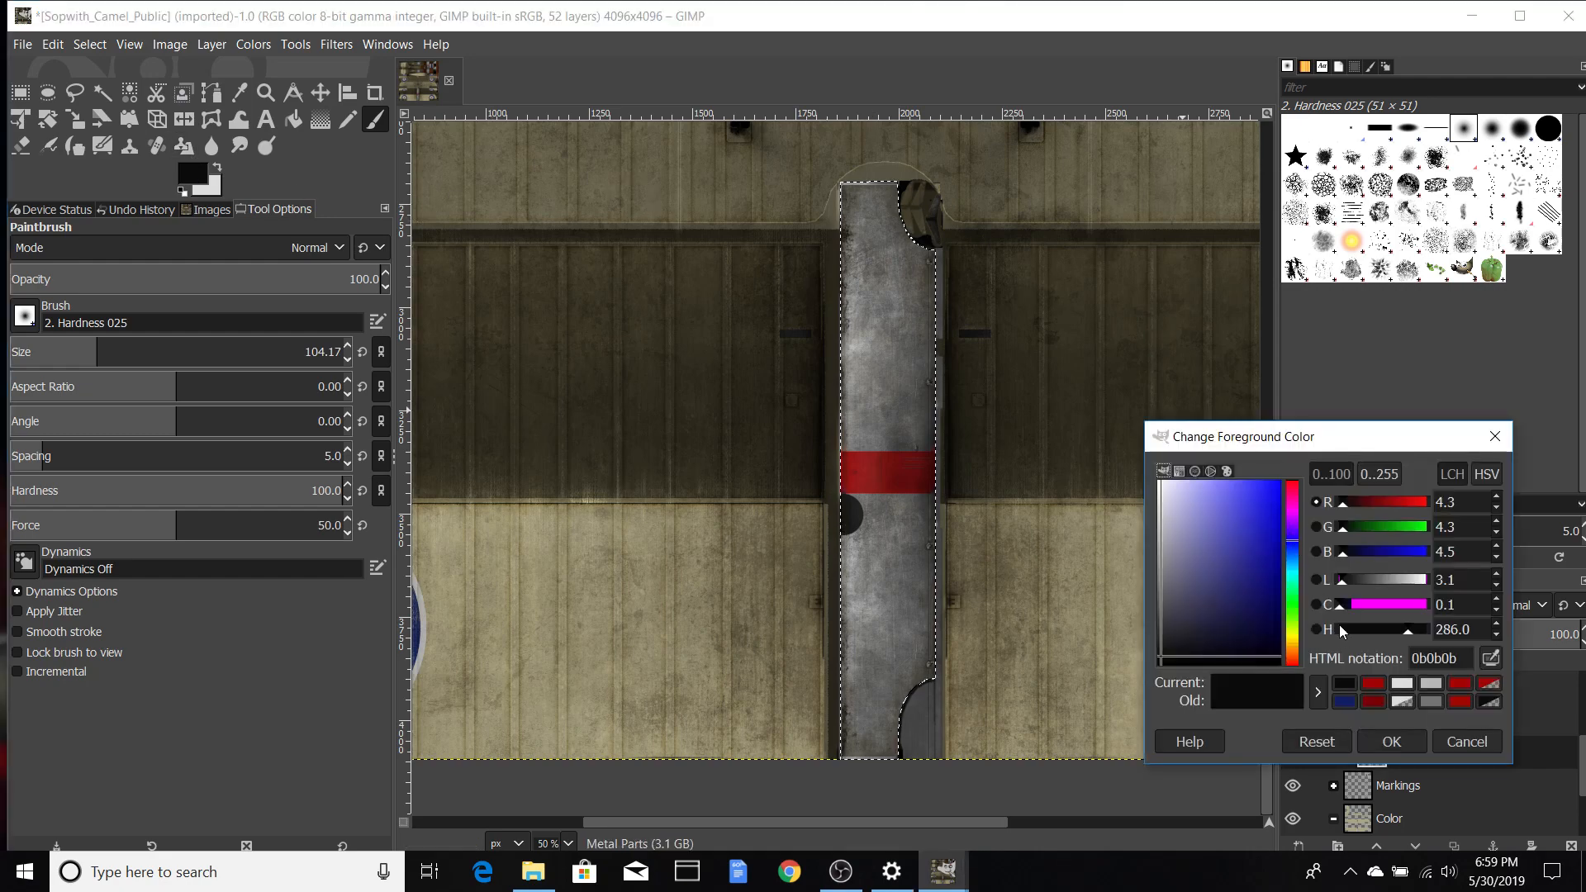
left_click(1372, 687)
left_click(1390, 740)
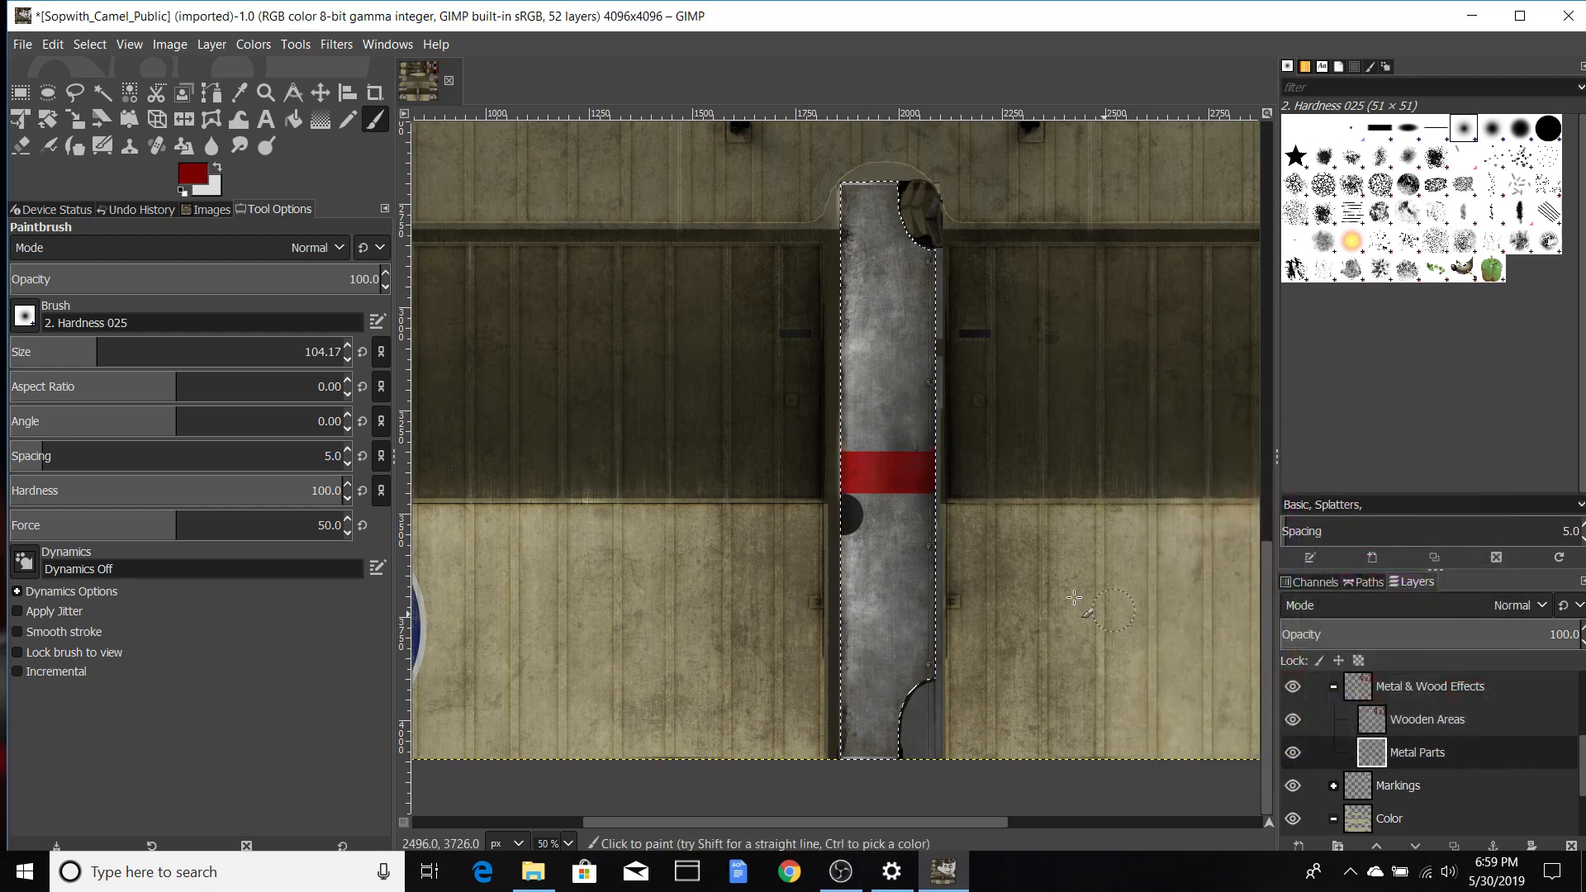
Step: Paint a second straight horizontal red band across the selected metal panel, just below the near-black dab
left_click(839, 556)
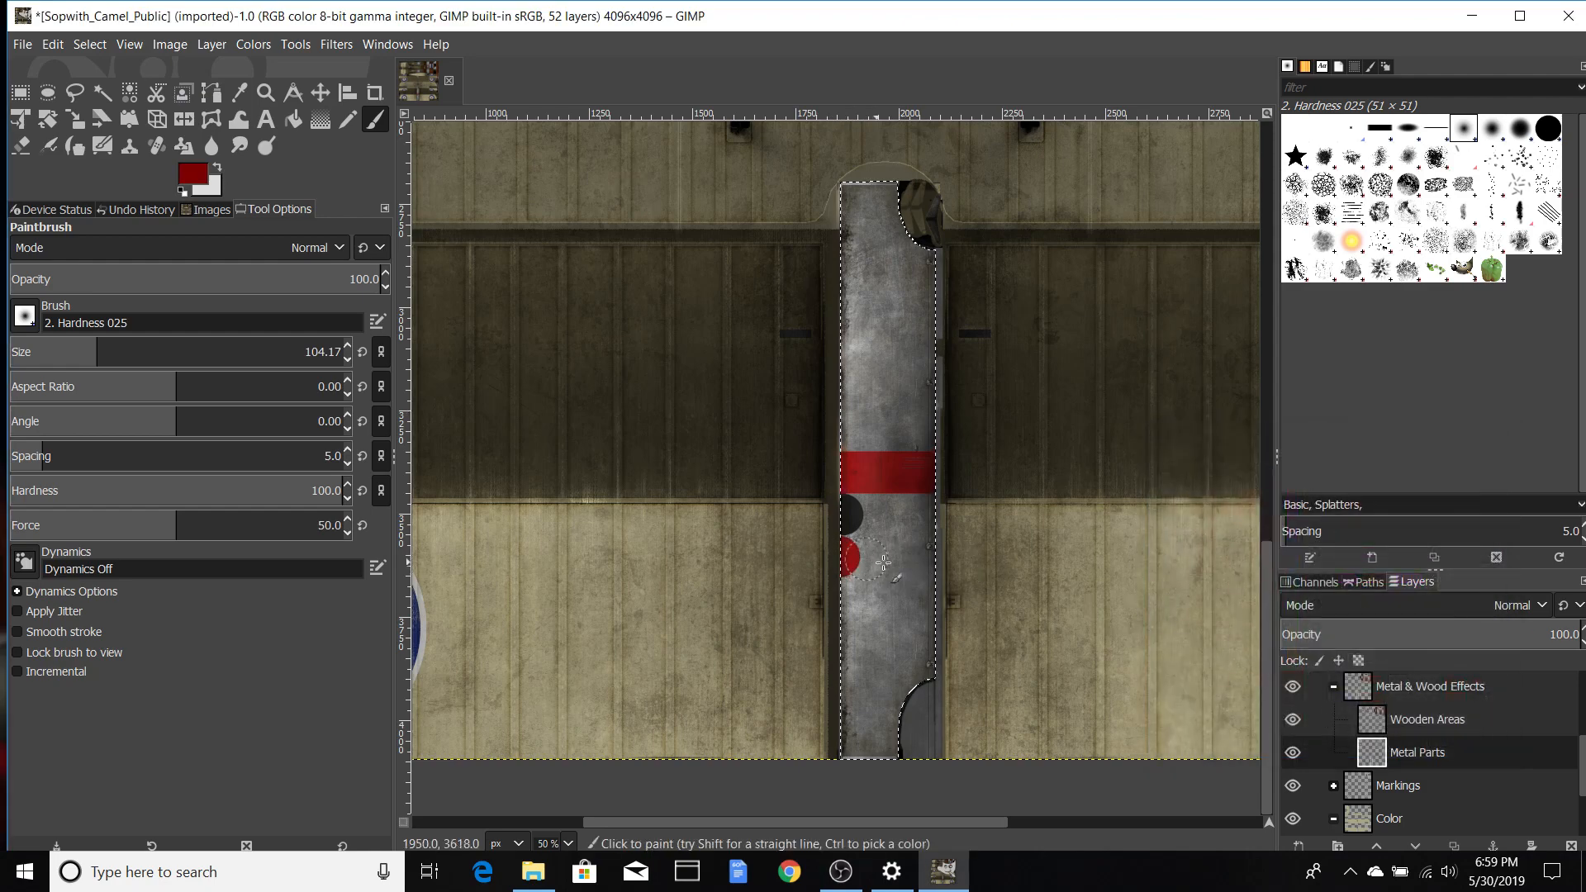
left_click(954, 556, "shift")
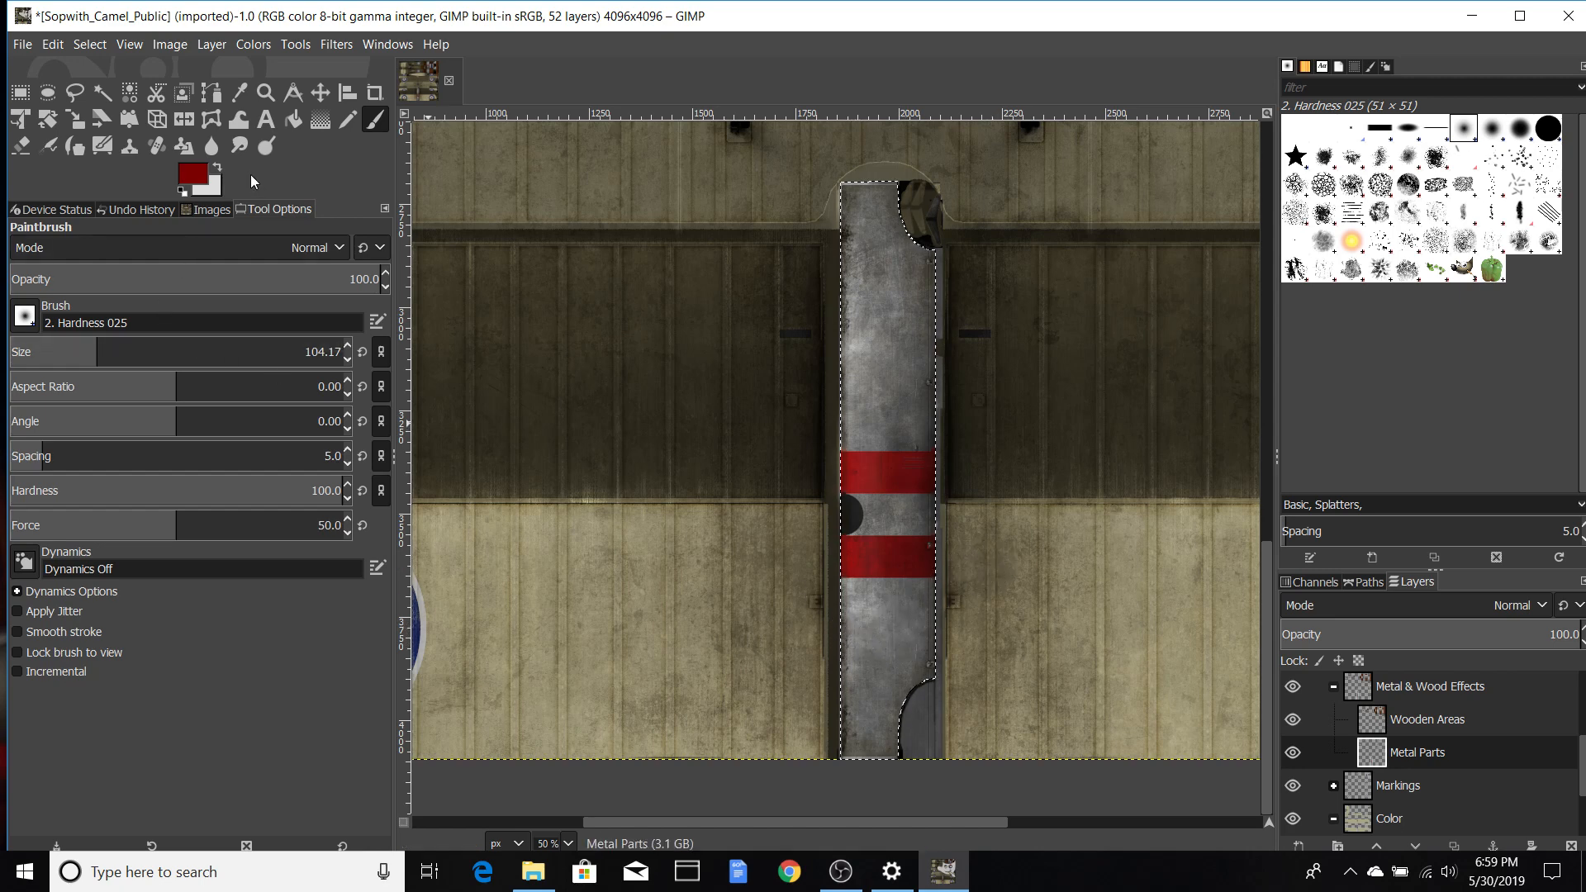
Step: Try to remove the near-black dab between the red bands with the Eraser, and undo the erasing
left_click(20, 156)
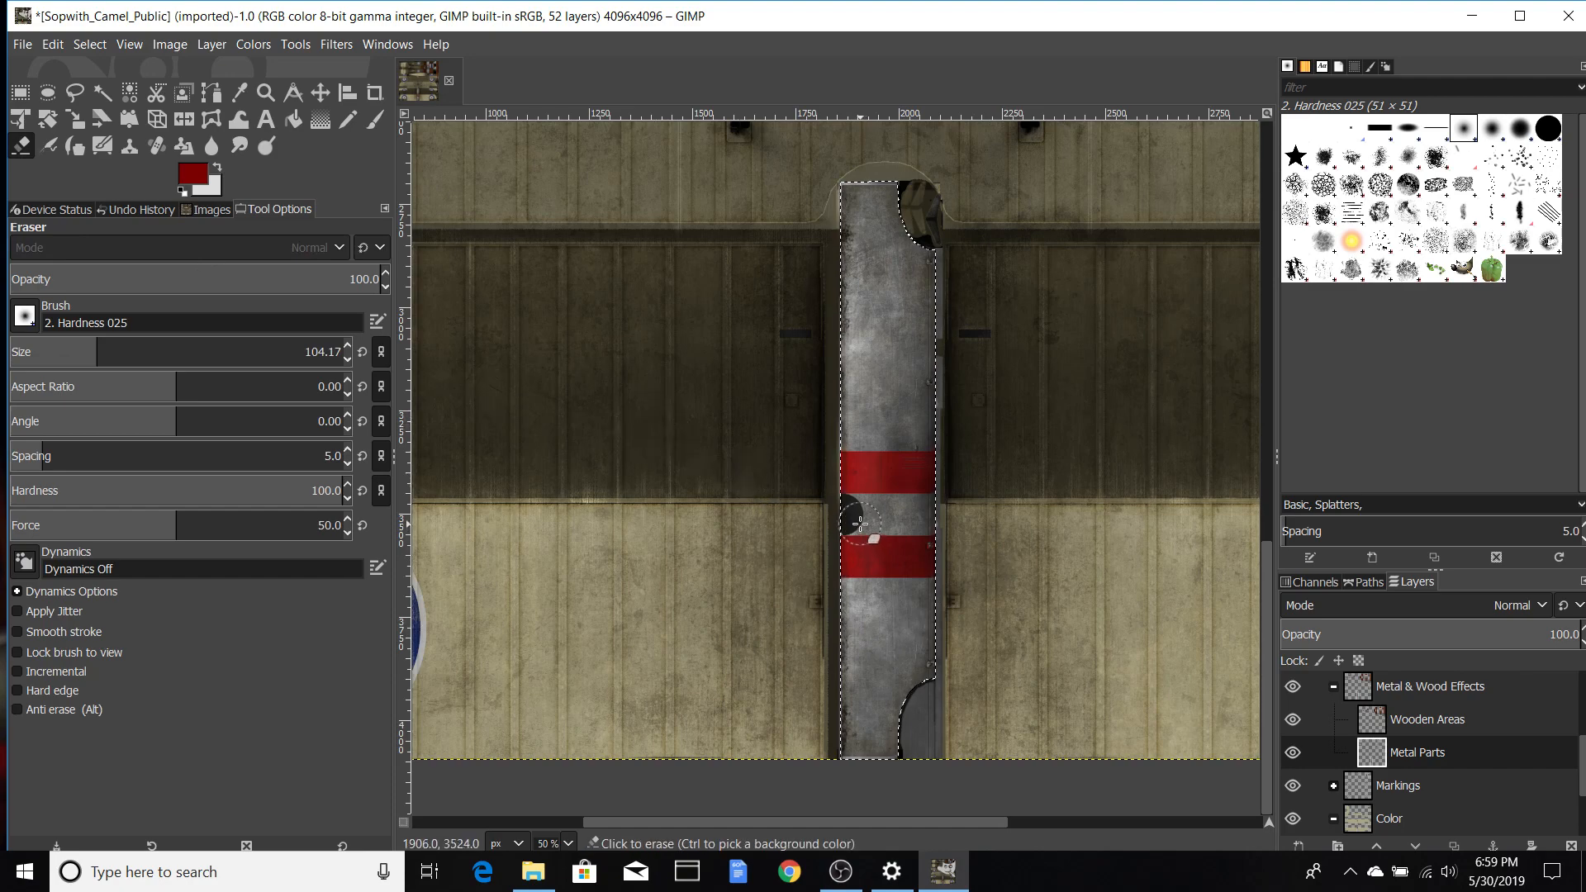
scroll(859, 523, "up", 3)
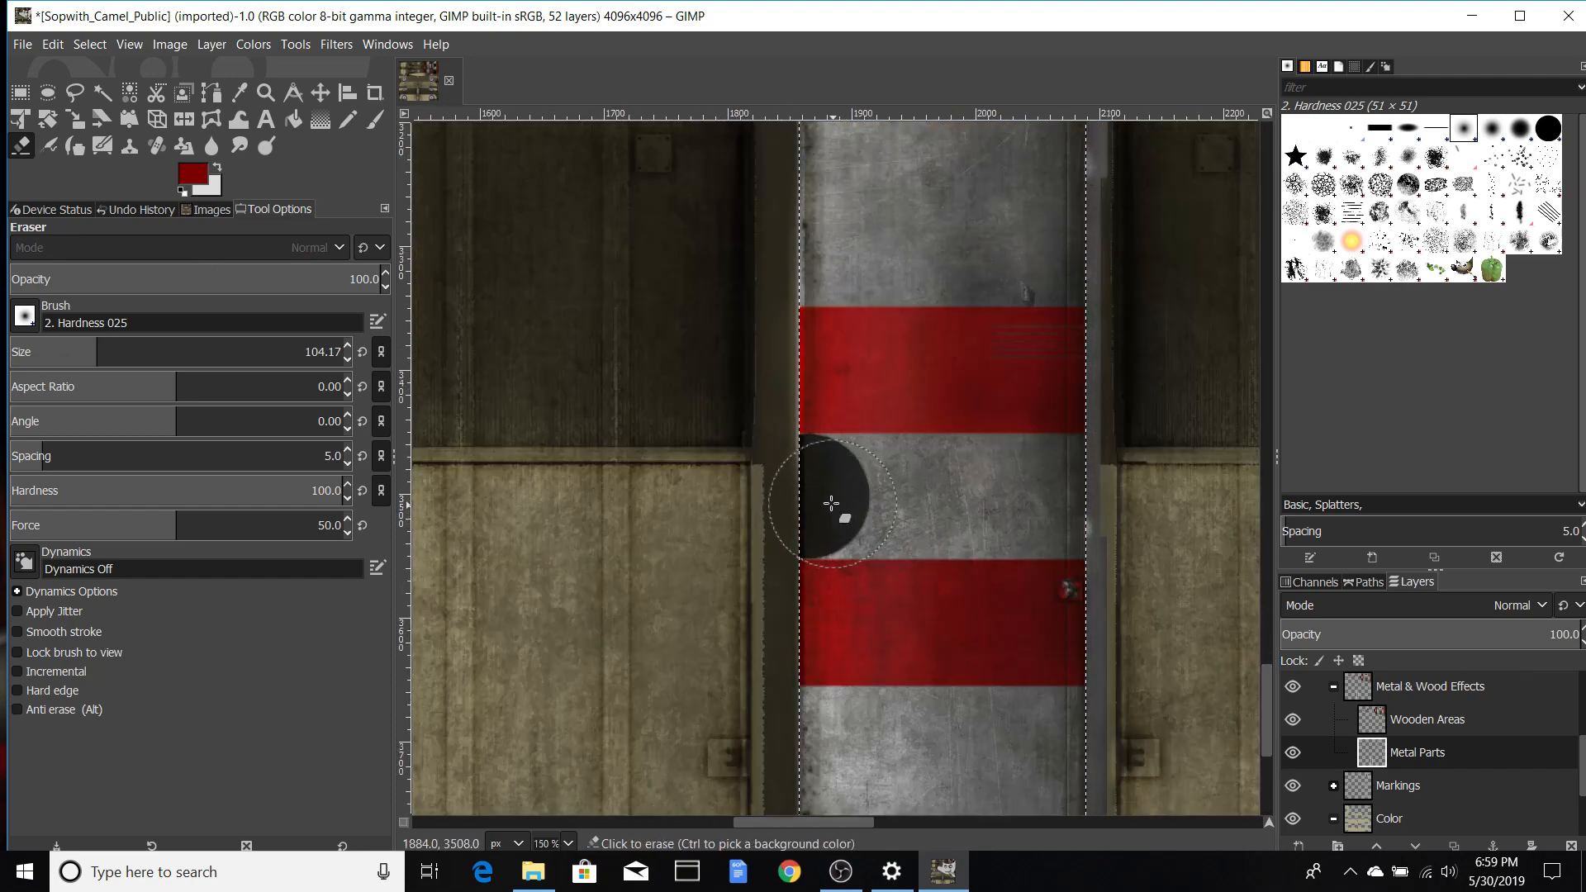
left_click(803, 492)
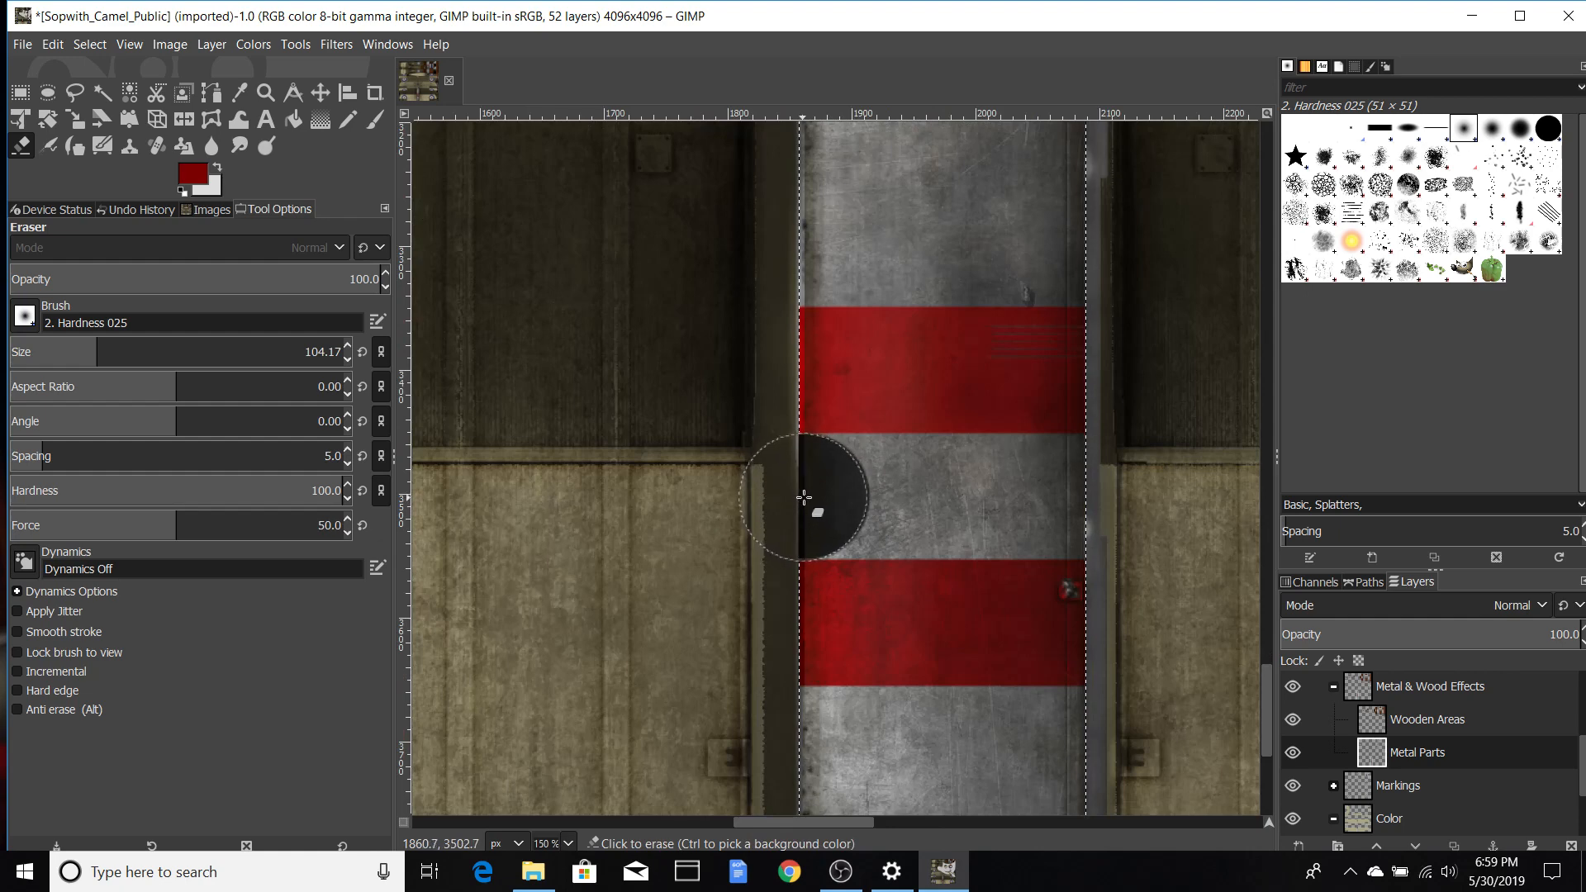
key("ctrl+z")
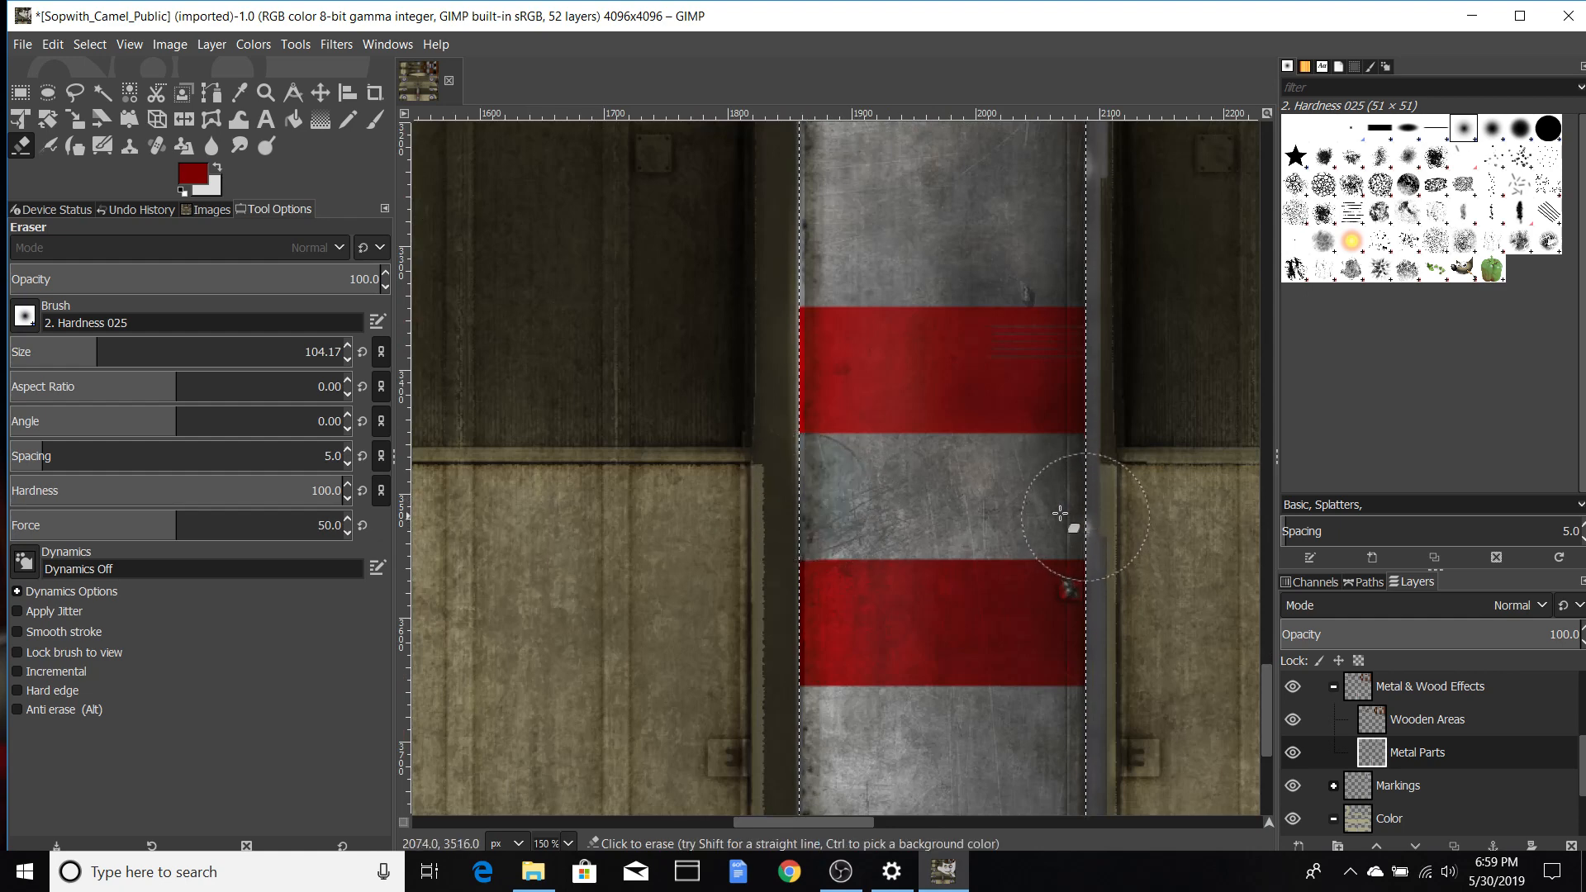
left_click(896, 494)
left_click_drag(896, 493, 783, 497)
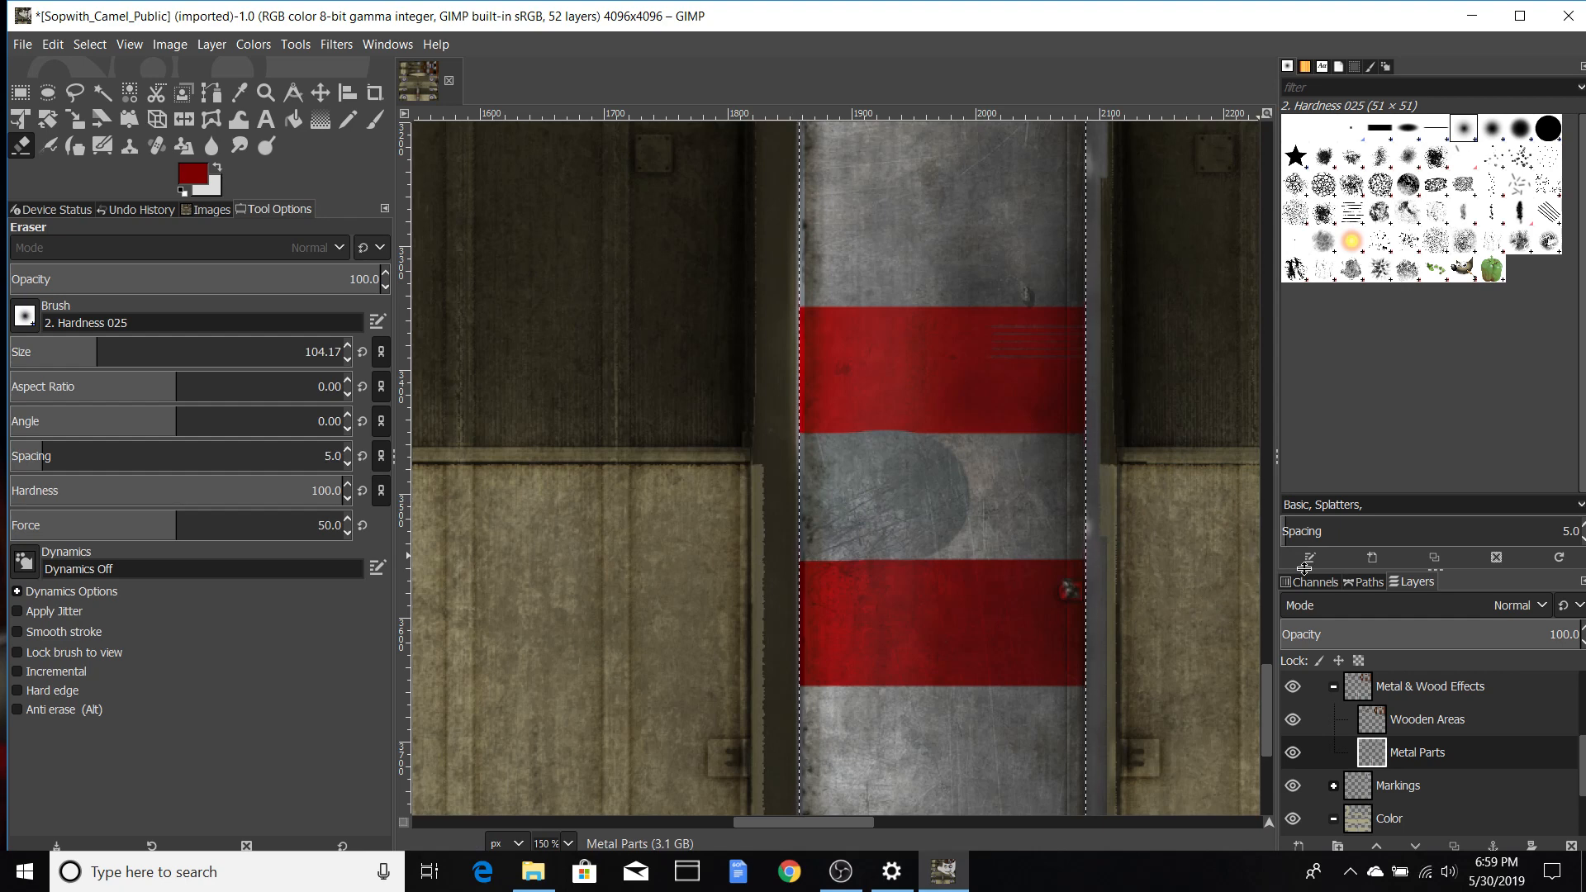
key("ctrl+z")
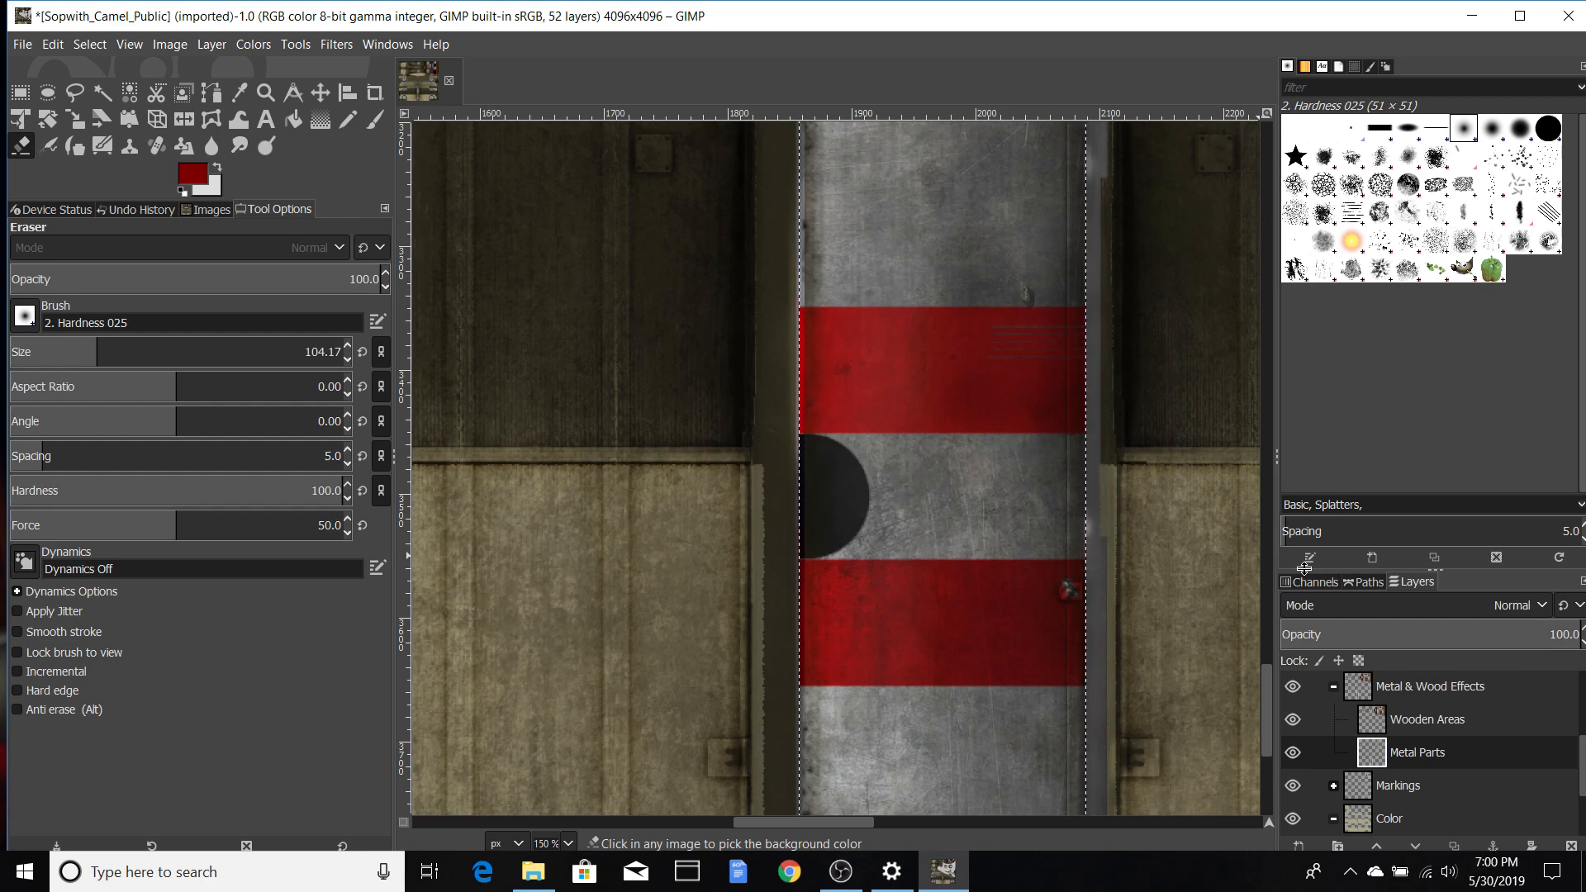
Step: Undo the painted red bands and the near-black dab until the metal panel is bare again
key("ctrl+z")
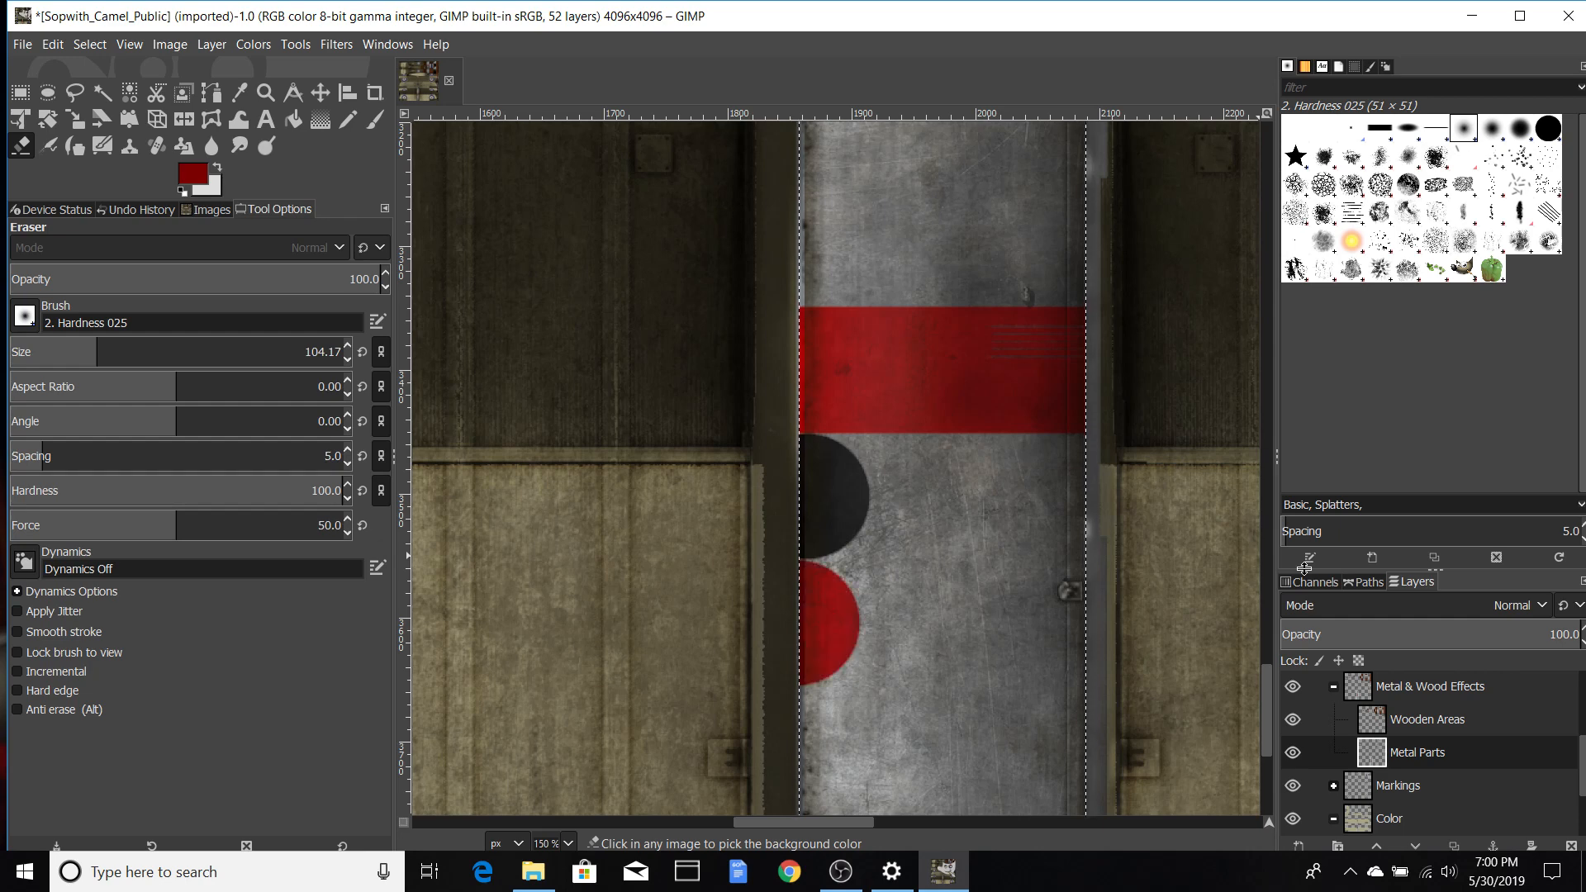
key("ctrl+y")
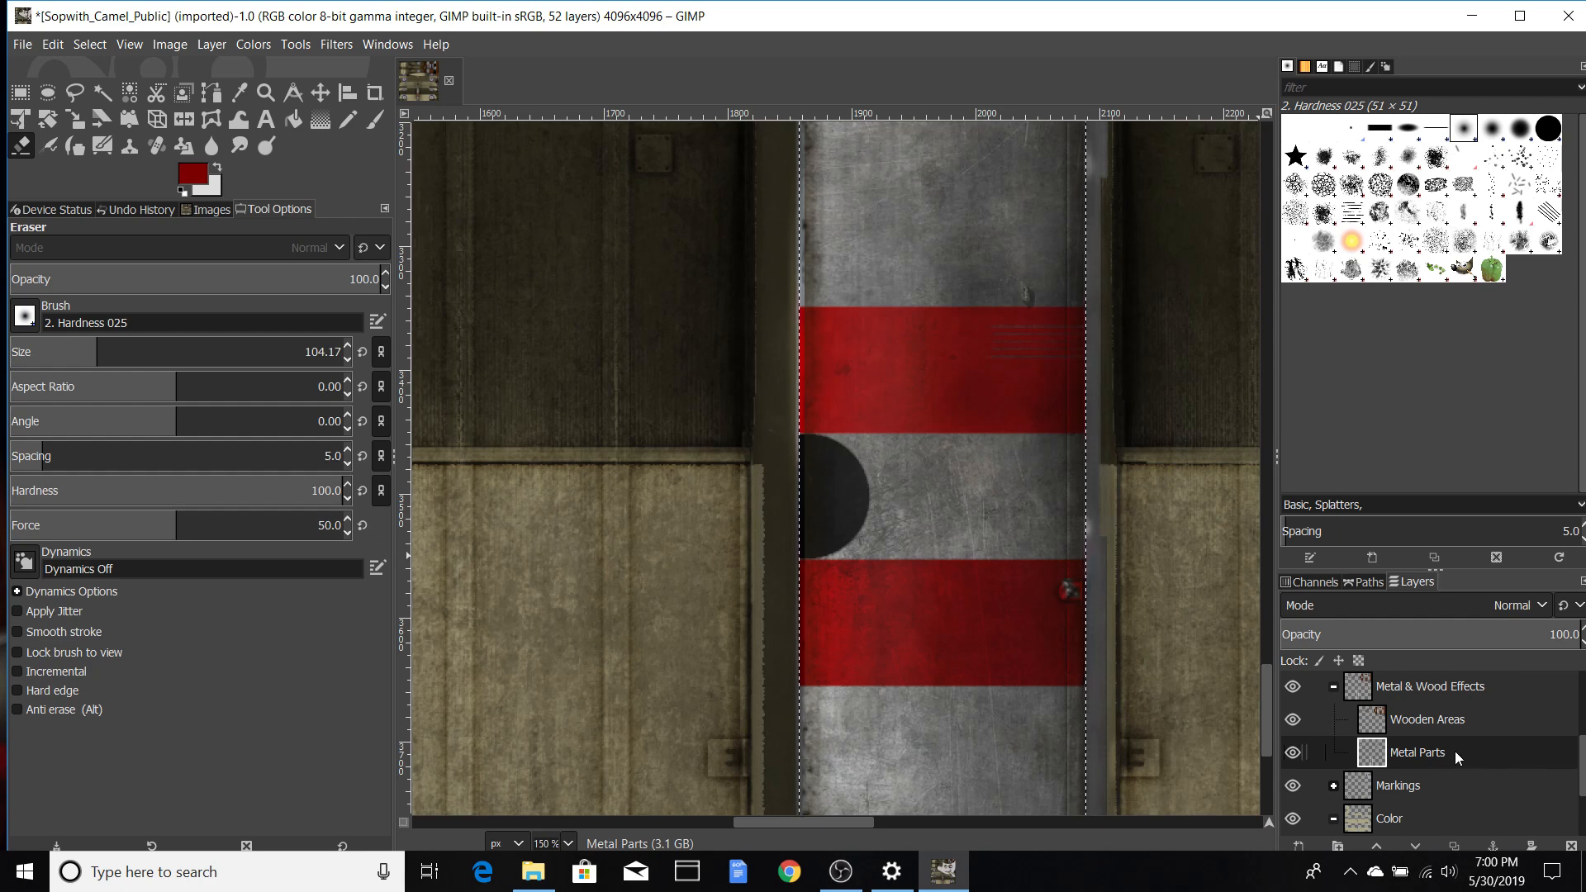
scroll(1454, 750, "up", 1)
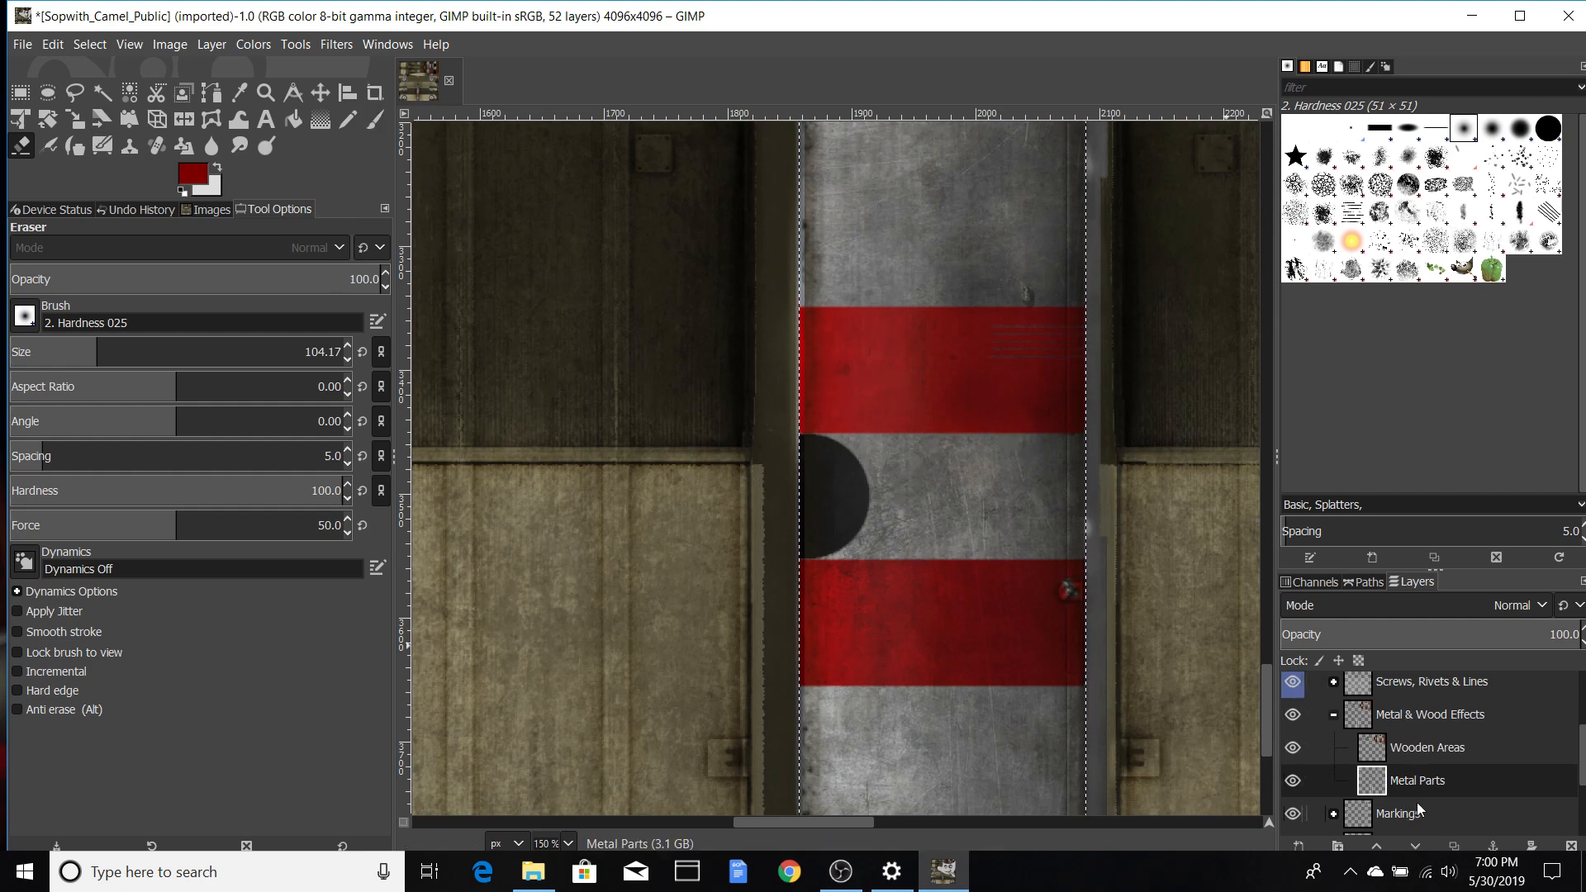
key("ctrl+z")
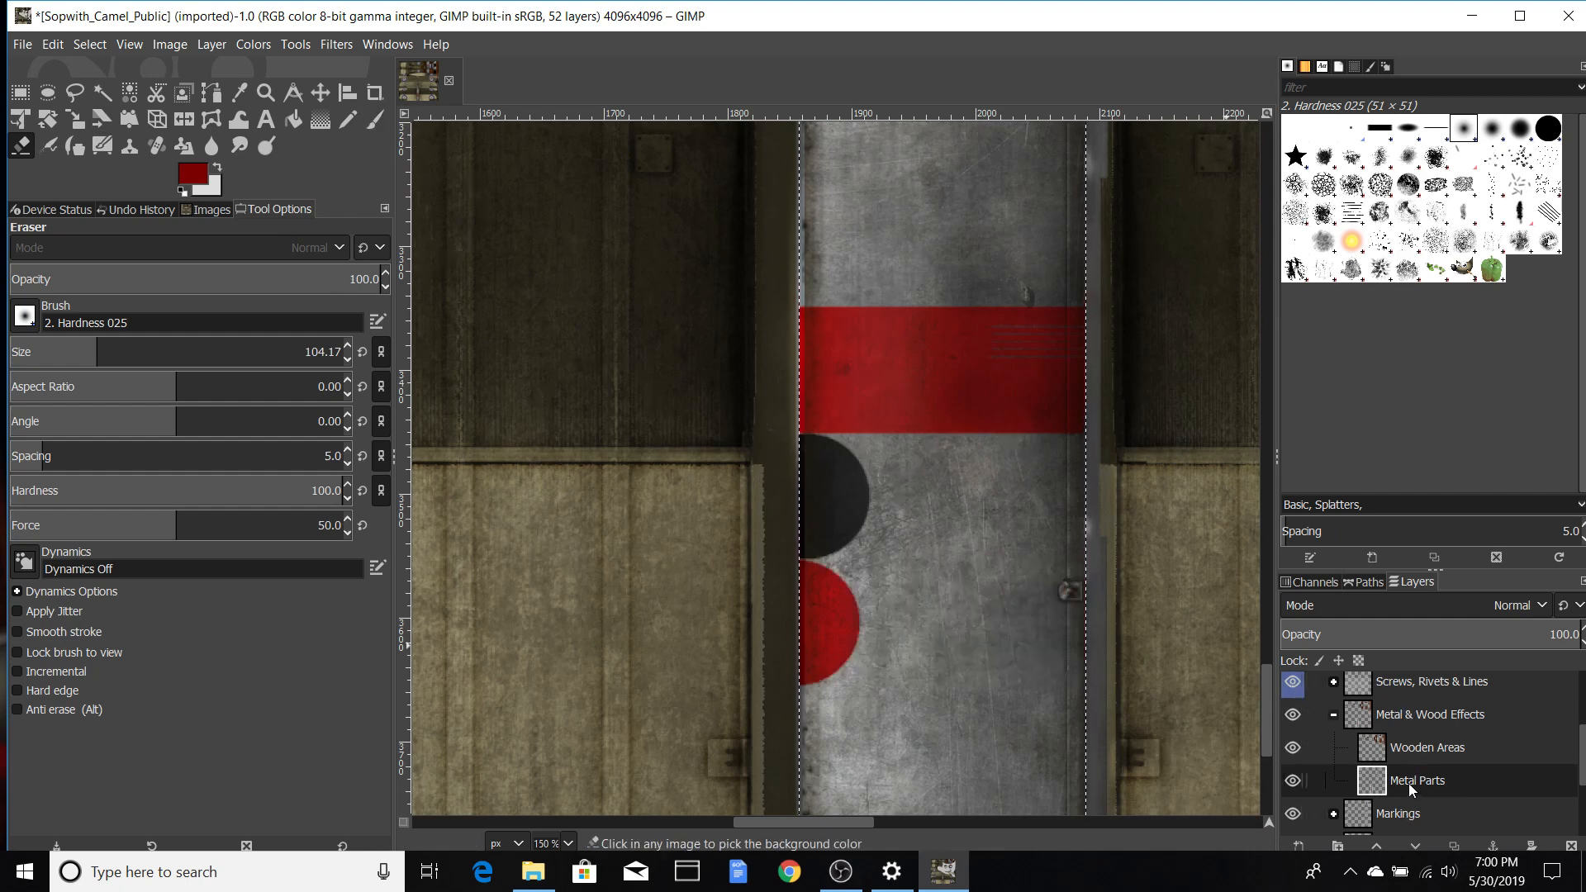
key("ctrl+z")
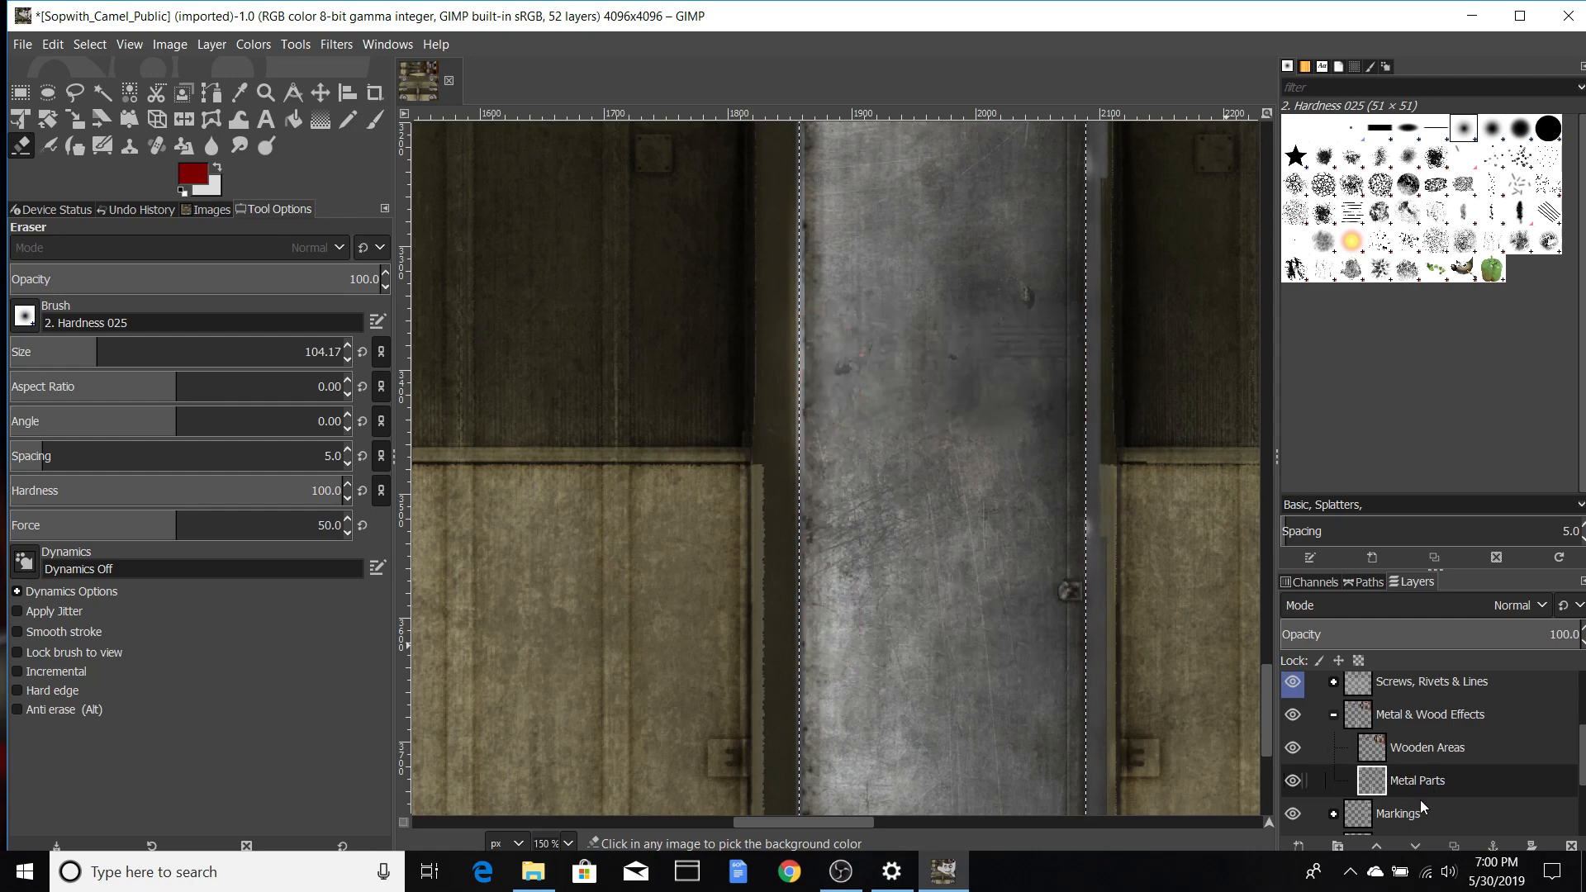
Step: Create a new transparent 4096 × 4096 px layer named "red banner" above the Metal Parts layer
right_click(1422, 785)
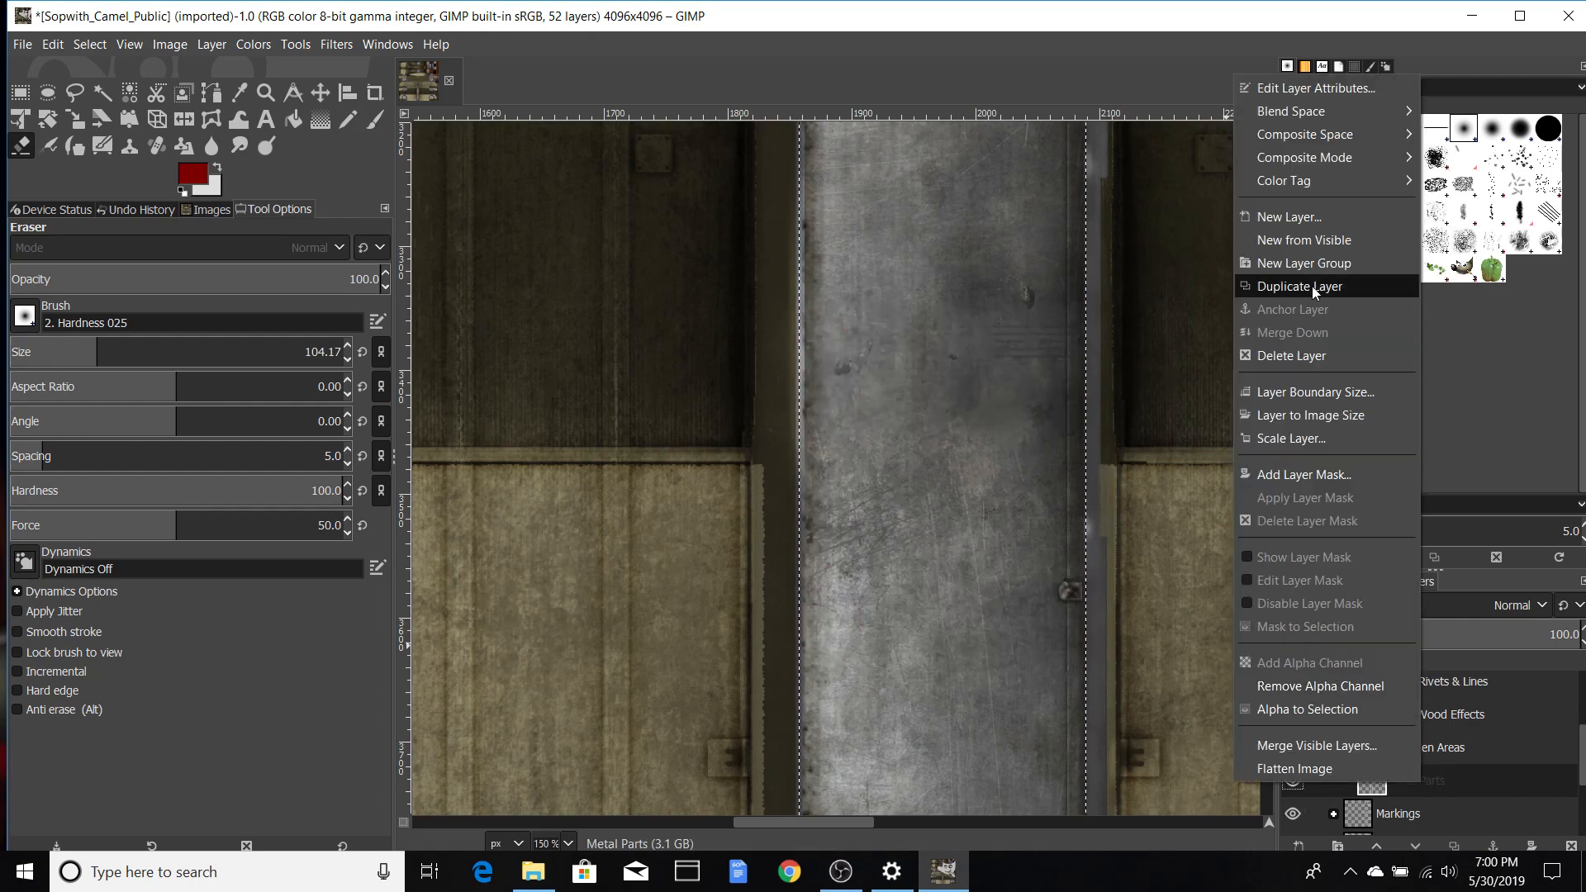
left_click(1287, 217)
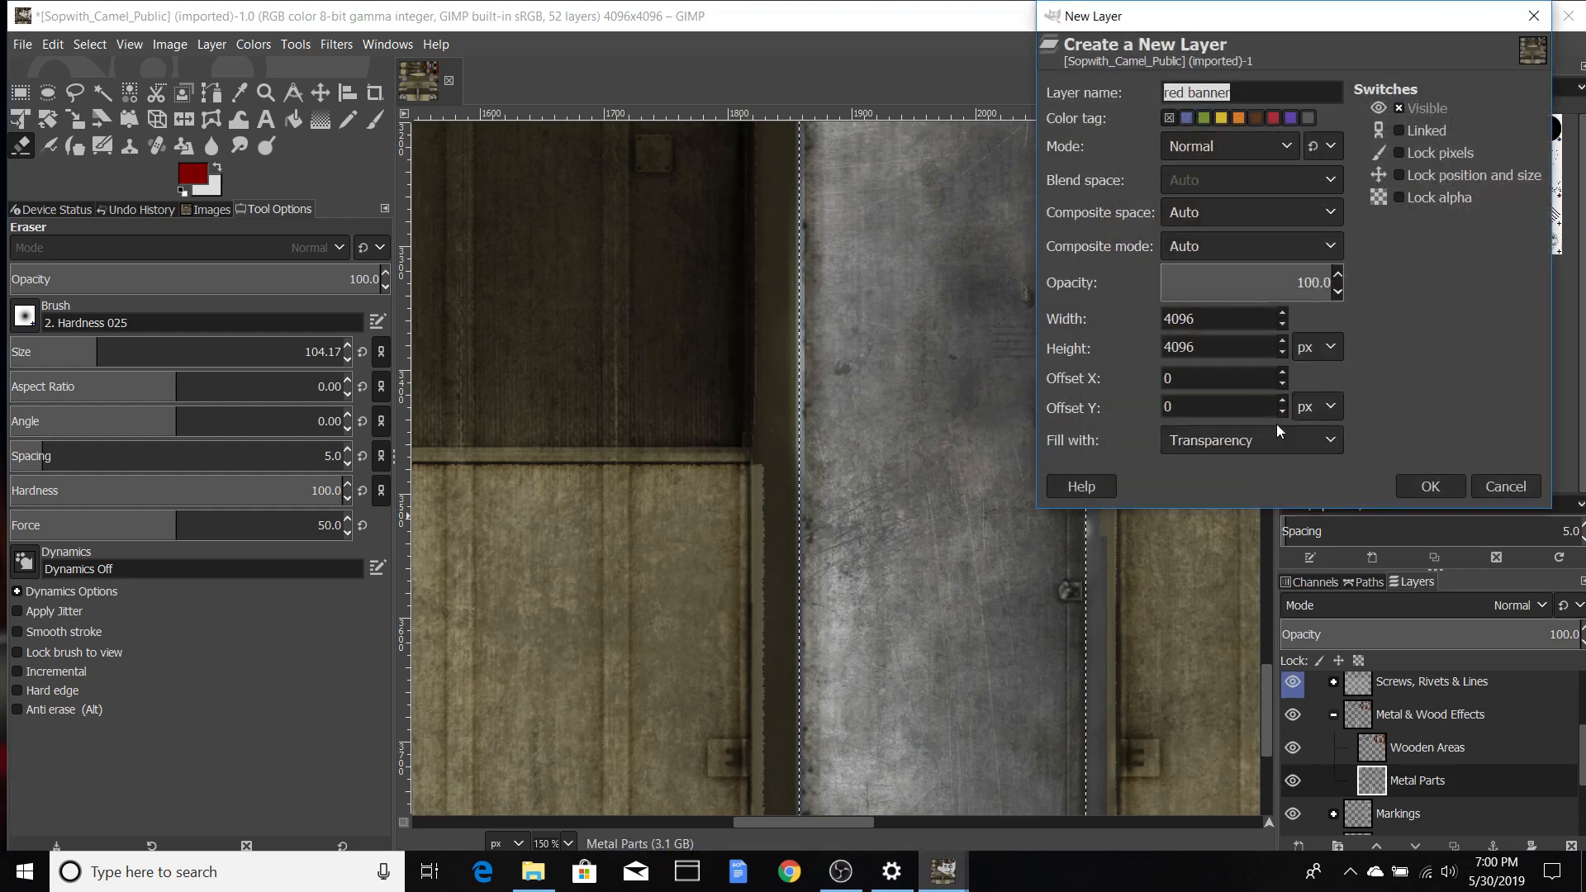
left_click(1429, 485)
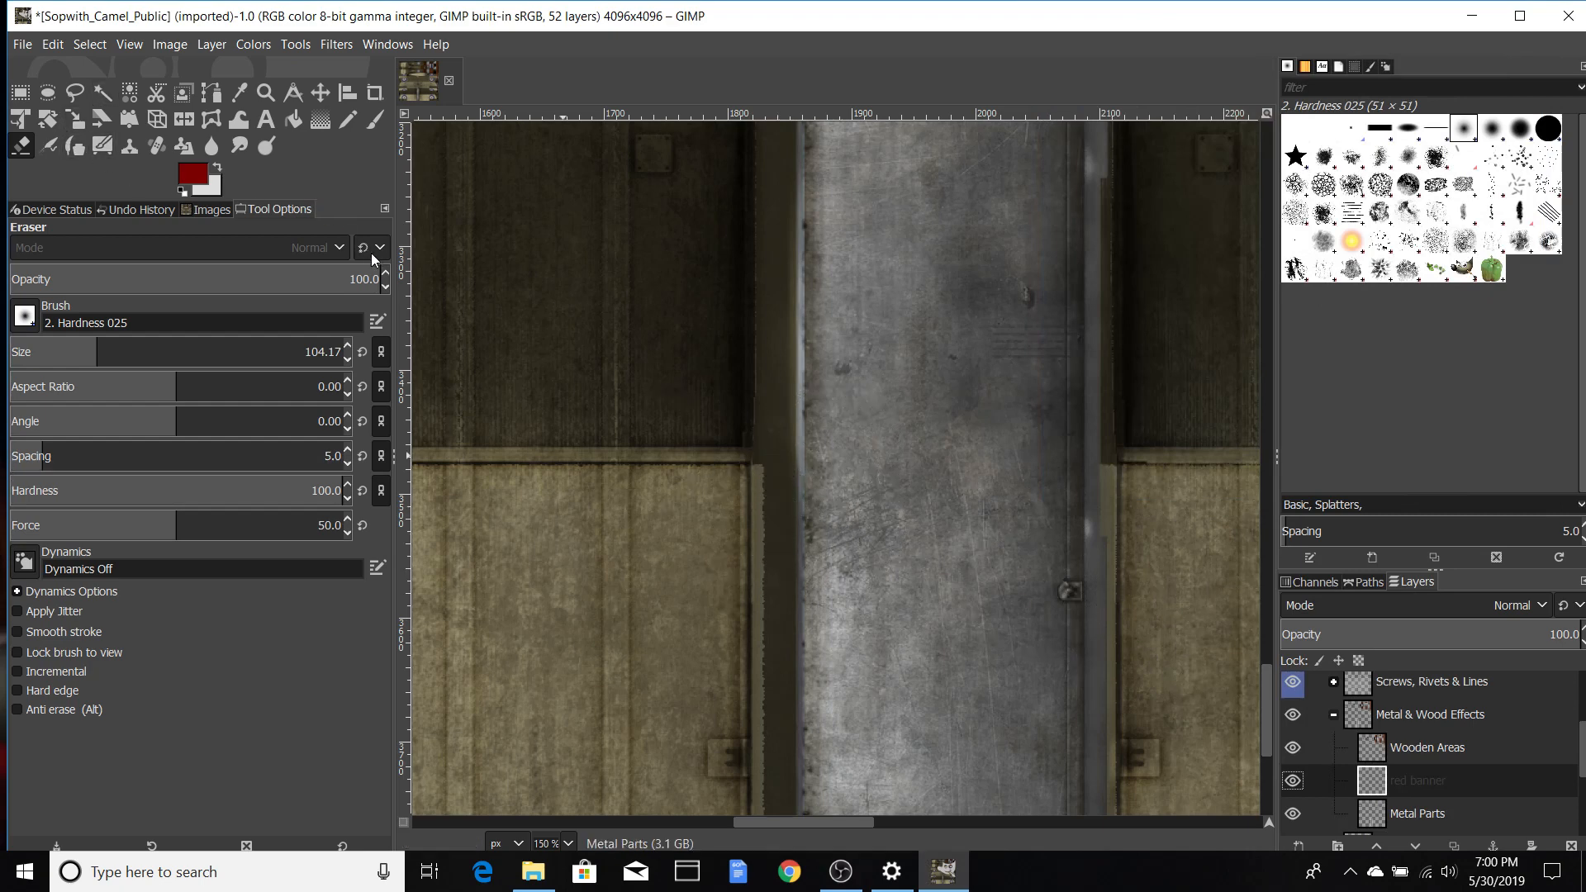
key("ctrl+z")
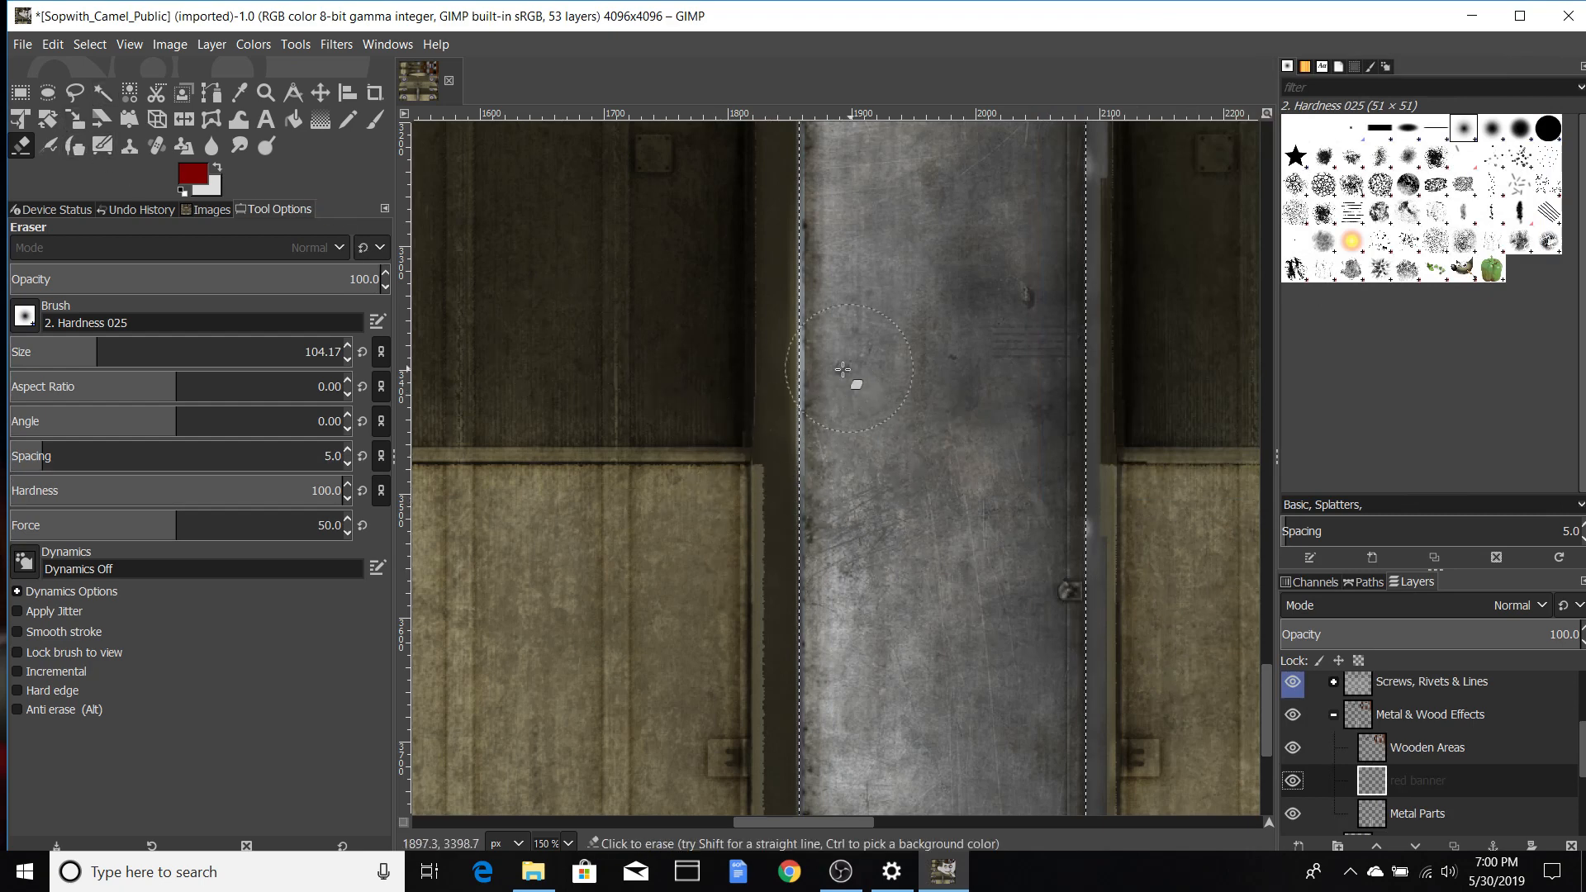
scroll(828, 373, "down", 2)
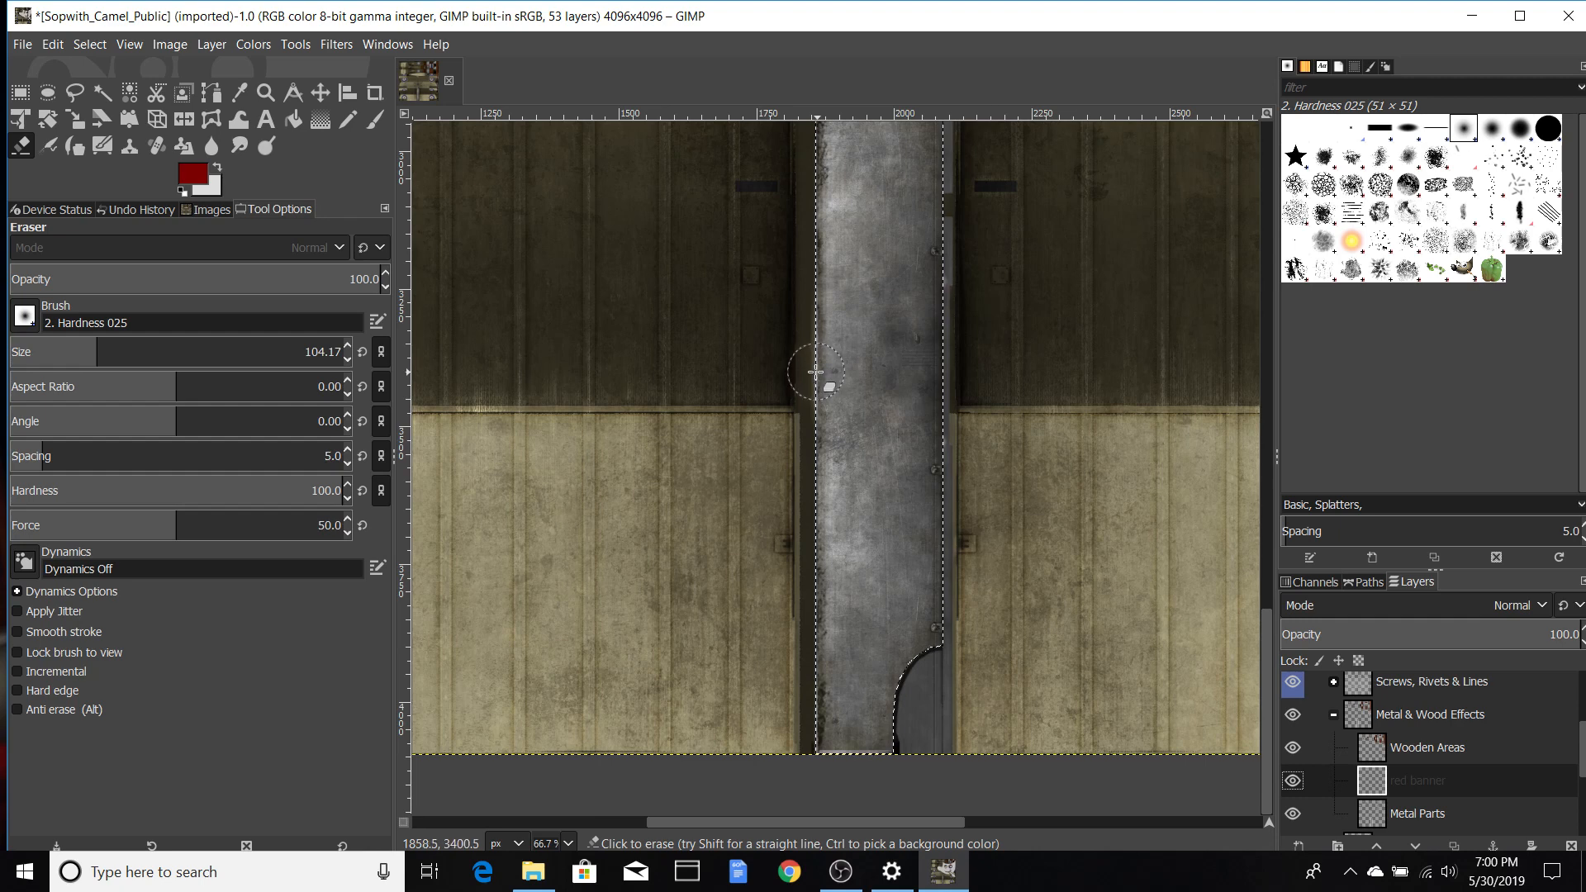
left_click(814, 372)
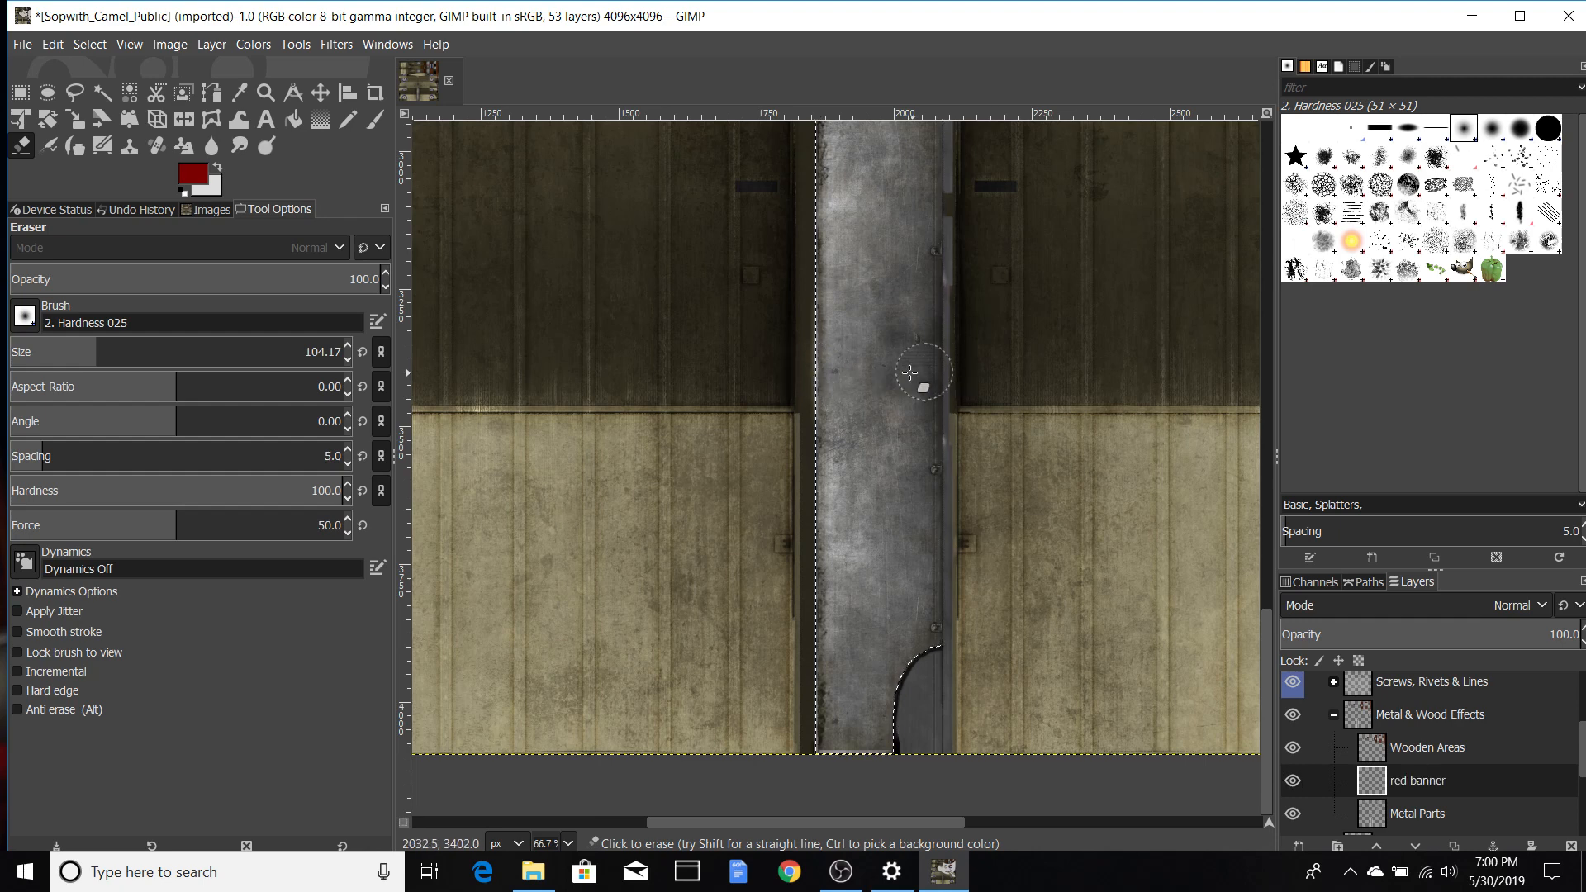
left_click(1428, 781)
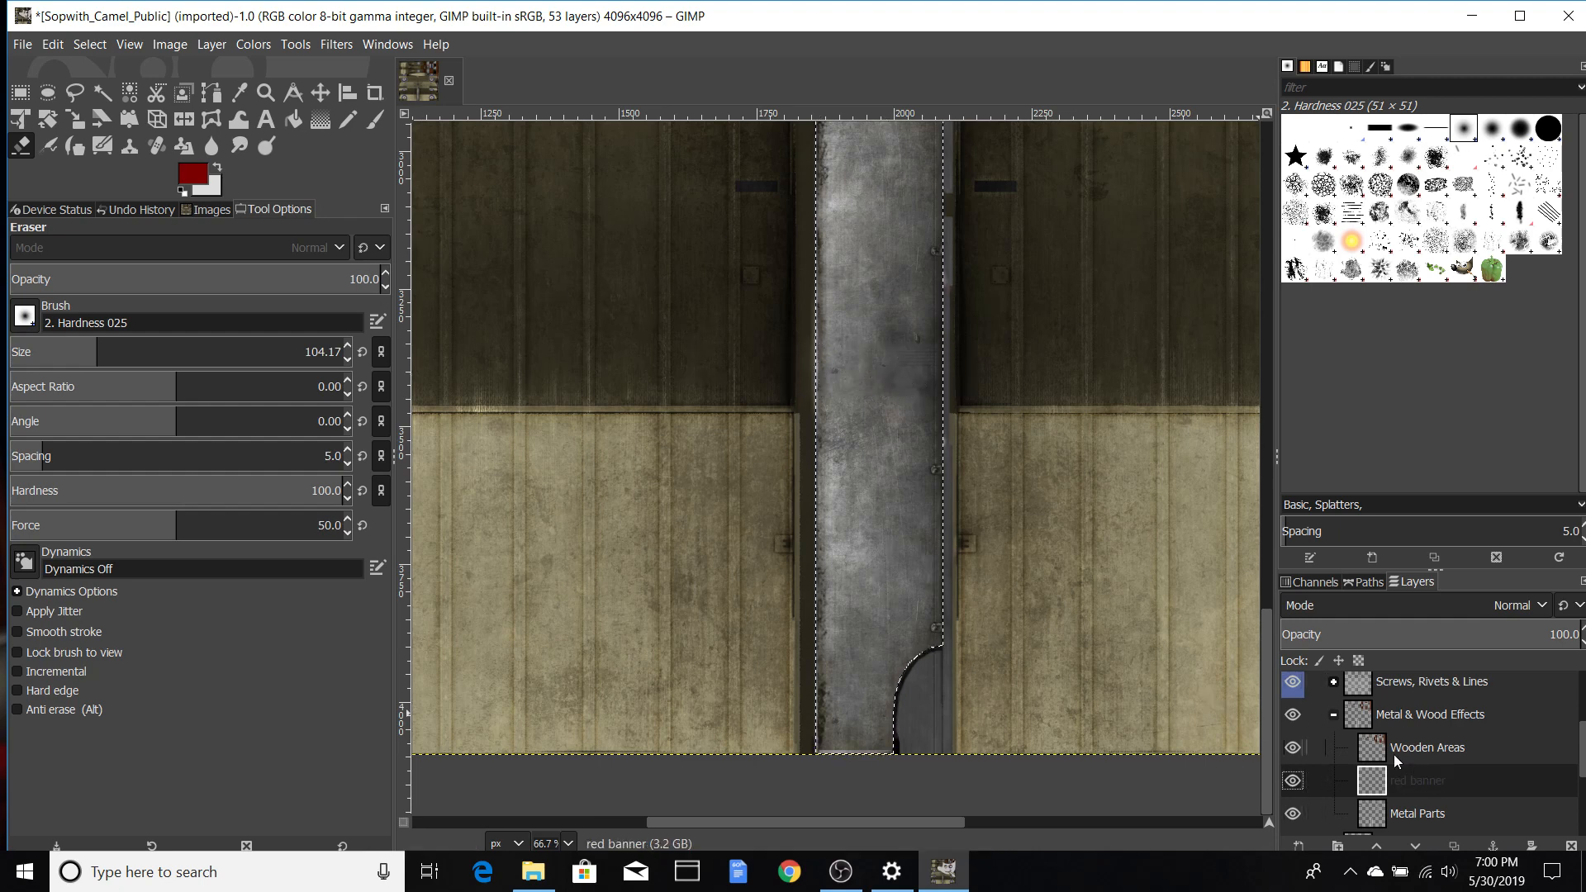
left_click(816, 372)
Step: Move the red banner layer below Metal Parts in the layer stack and switch to the Paintbrush
left_click_drag(1485, 786, 1409, 722)
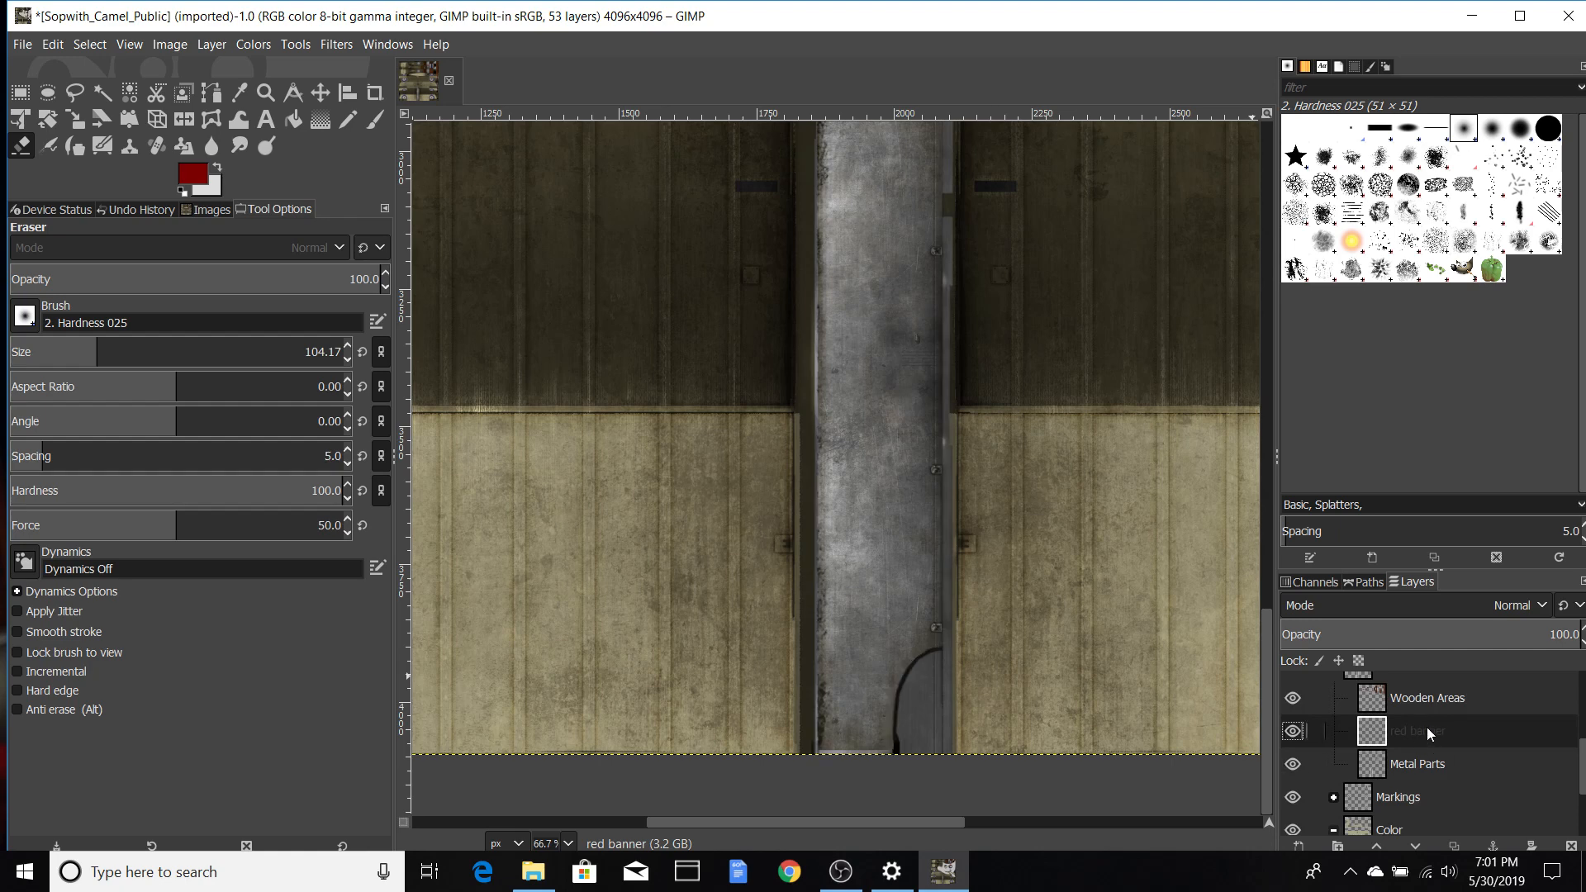
left_click_drag(1426, 726, 1410, 782)
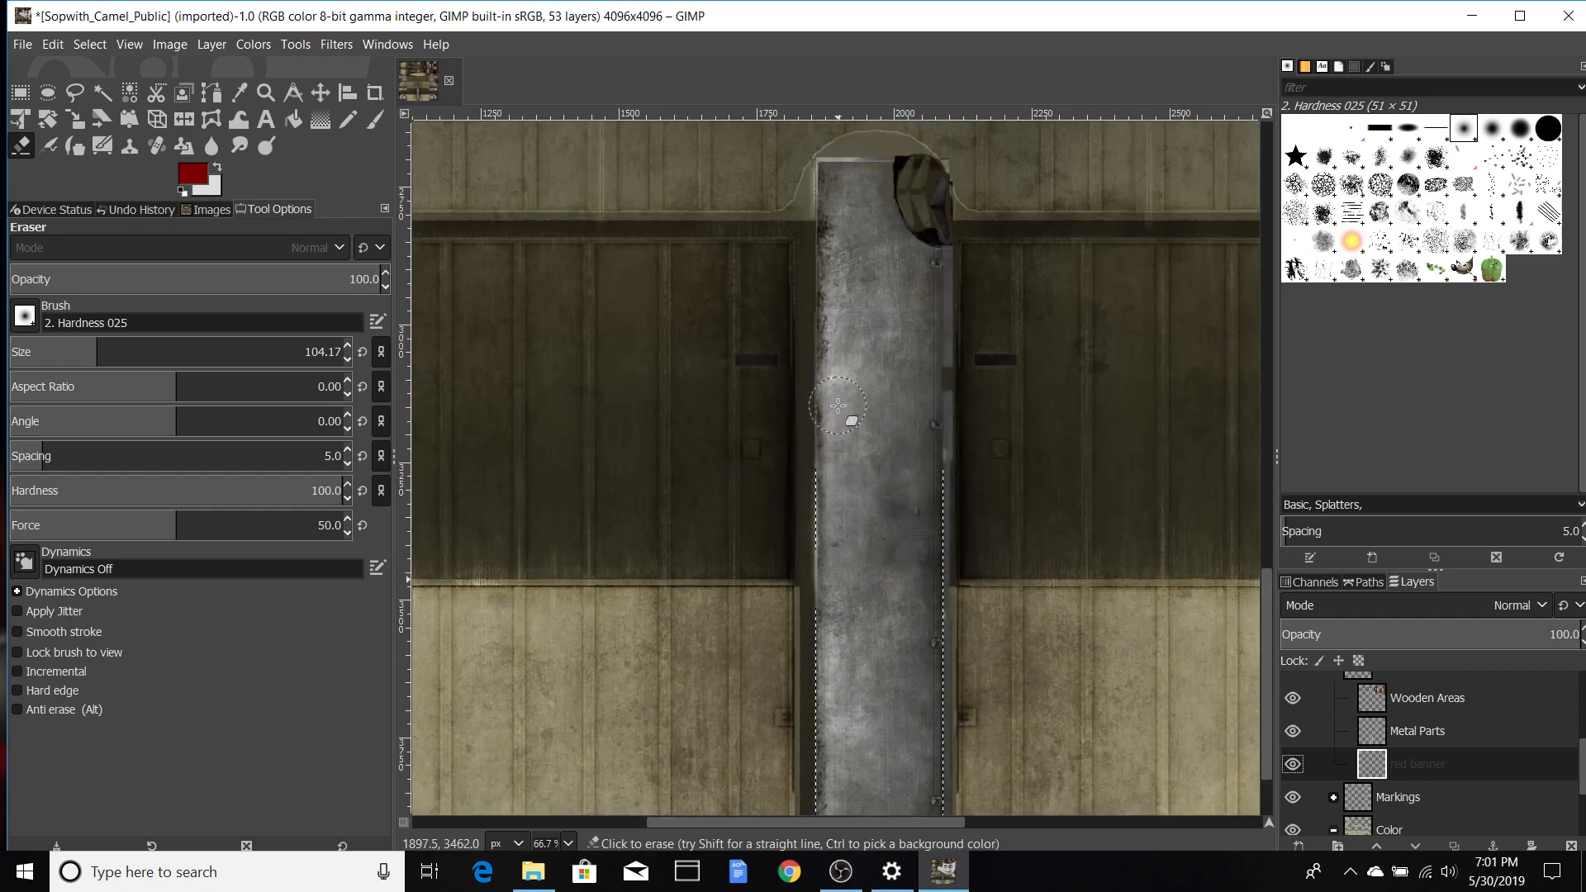
scroll(838, 413, "up", 3)
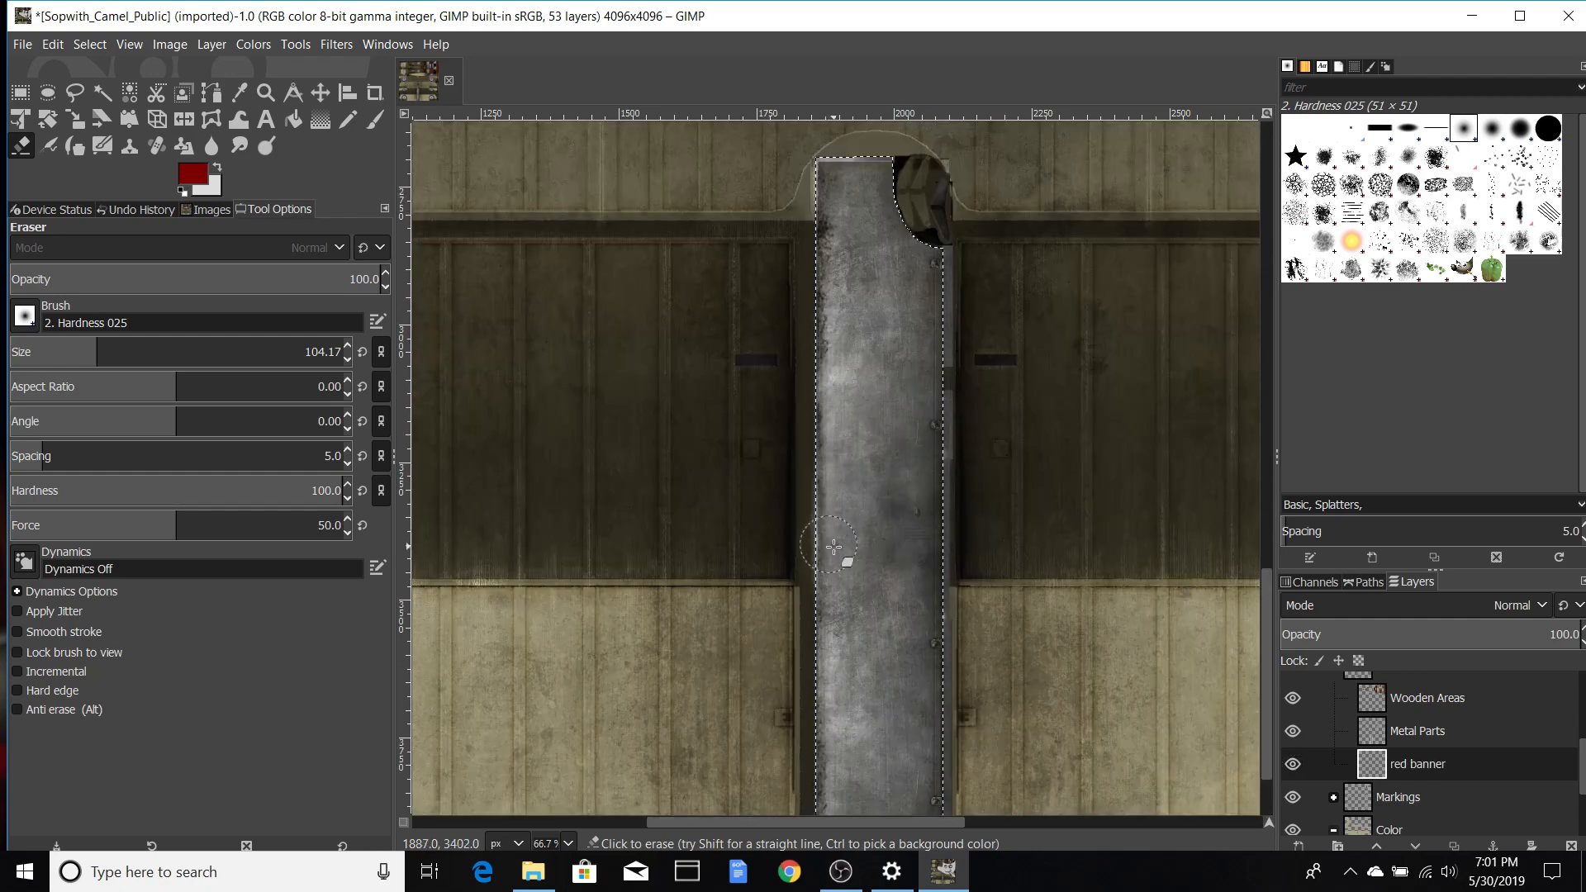
left_click(377, 120)
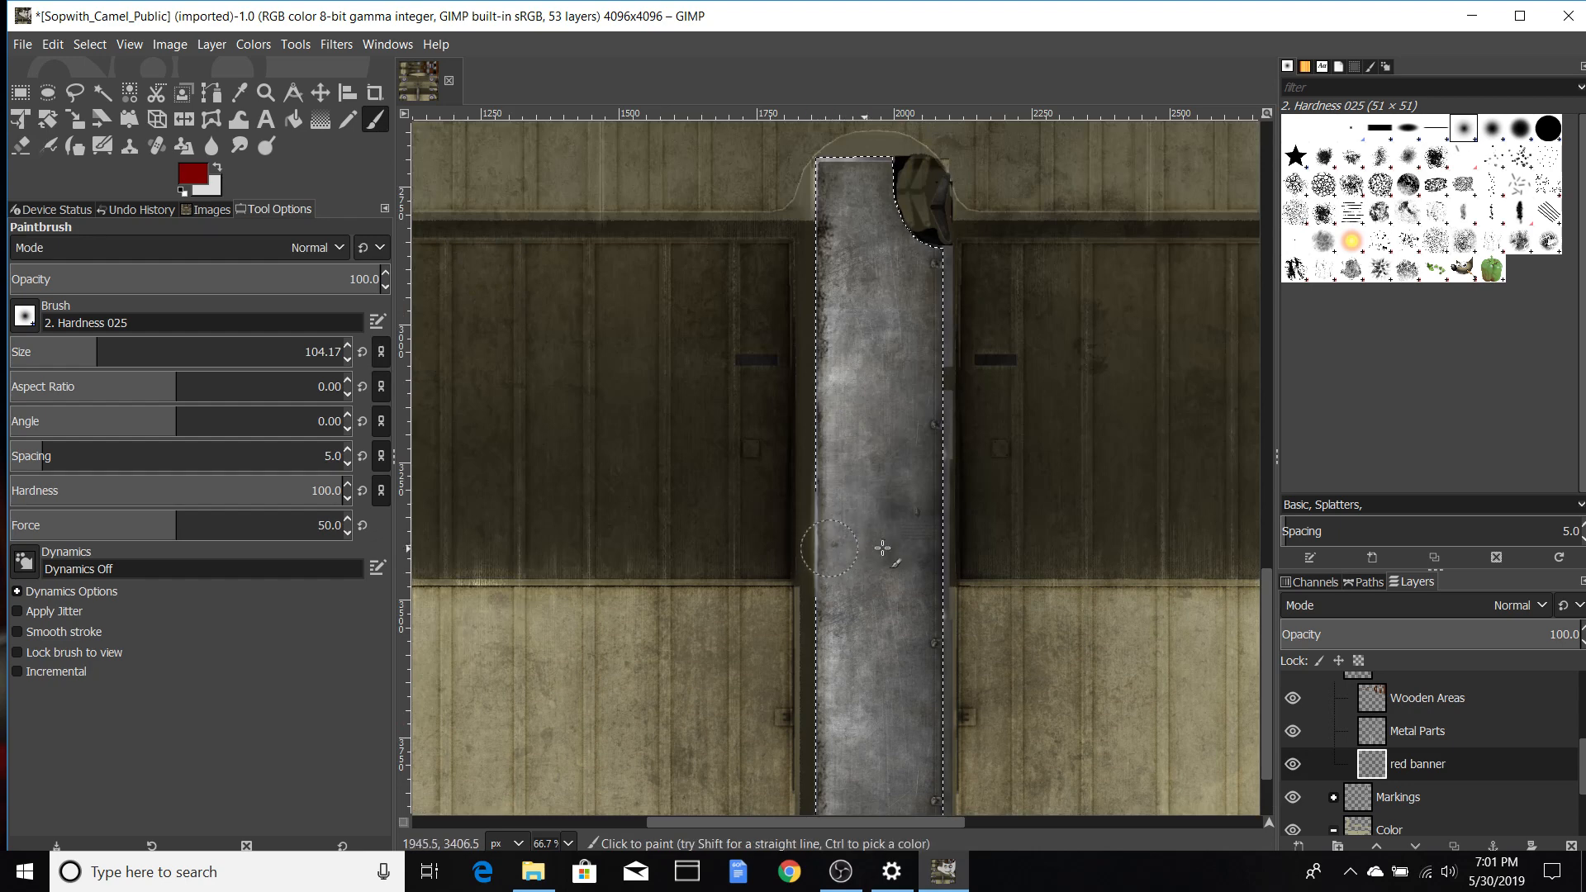
Step: Test a red dab at the metal panel's left edge on the Metal Parts layer, undo it and reselect the red banner layer
left_click(1410, 738)
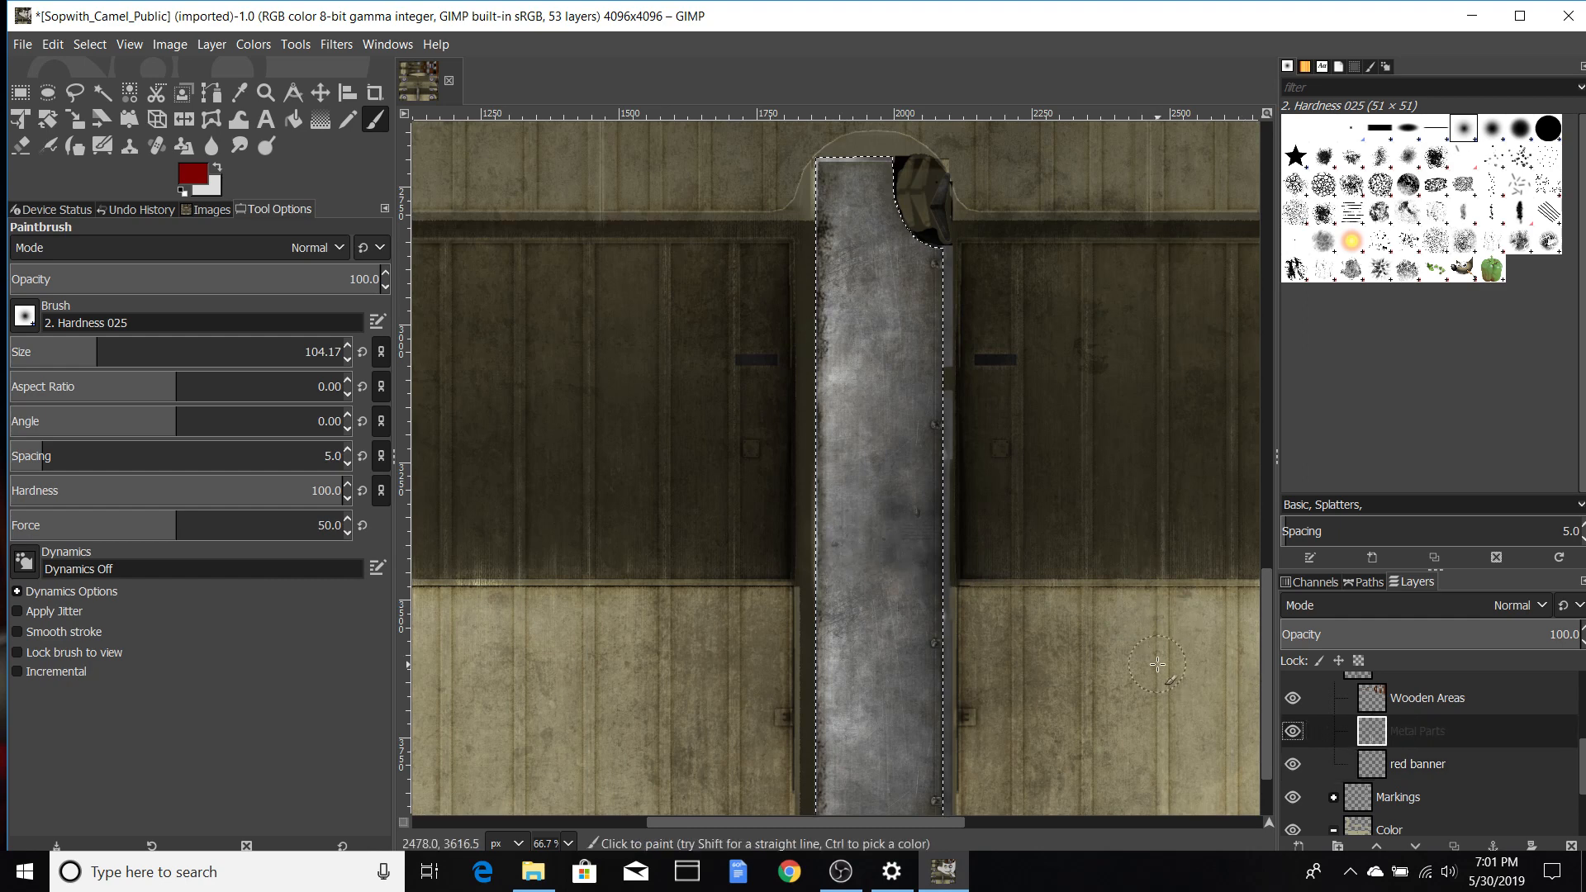
left_click(821, 545)
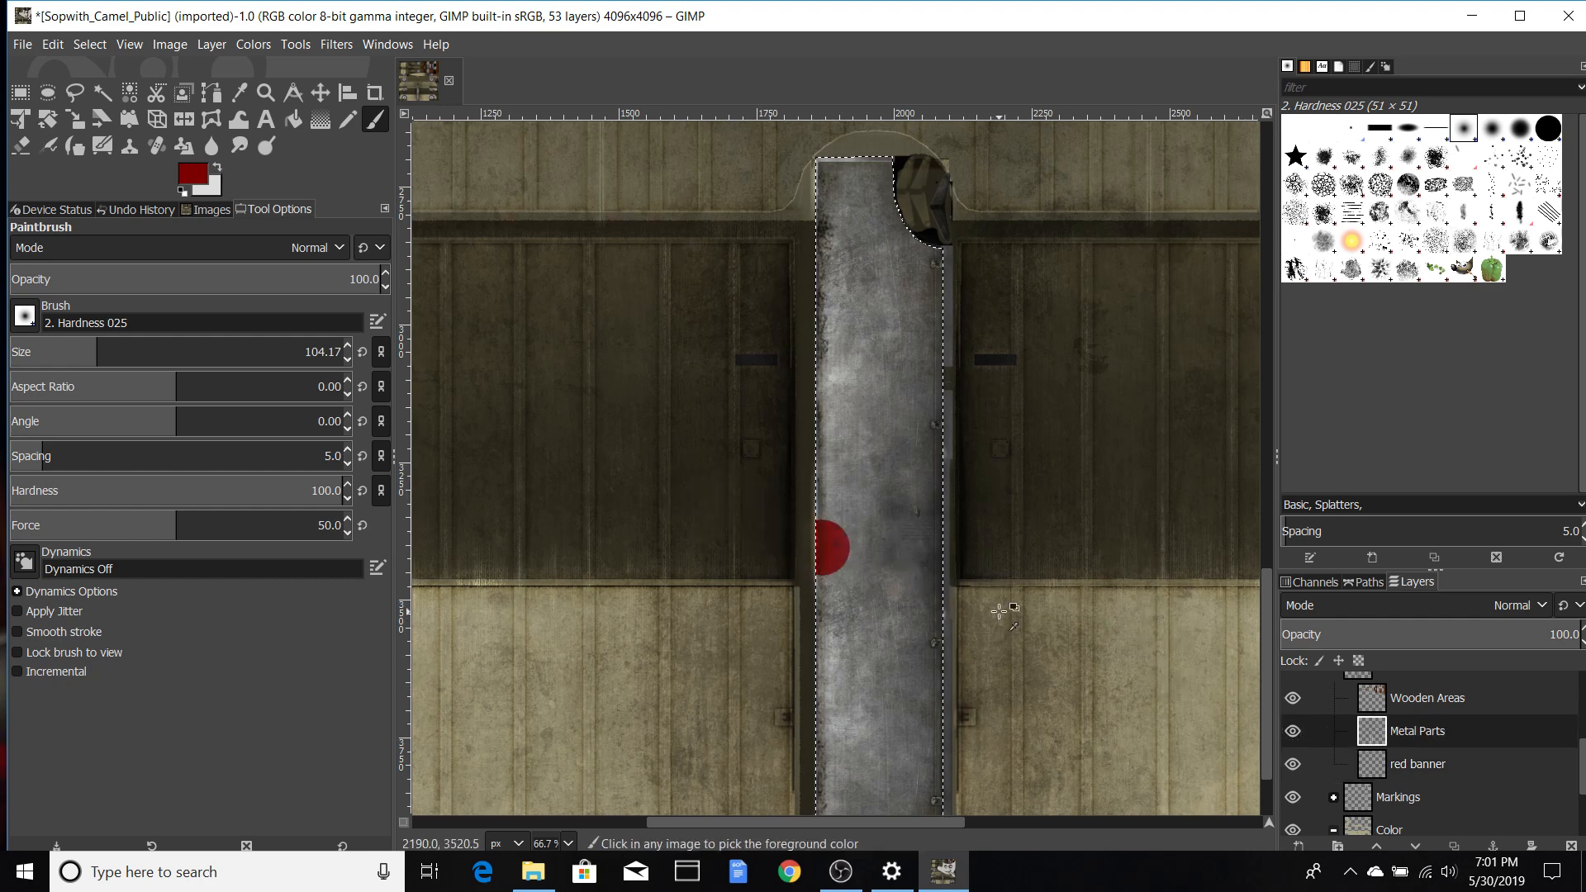
key("ctrl+z")
left_click(1418, 764)
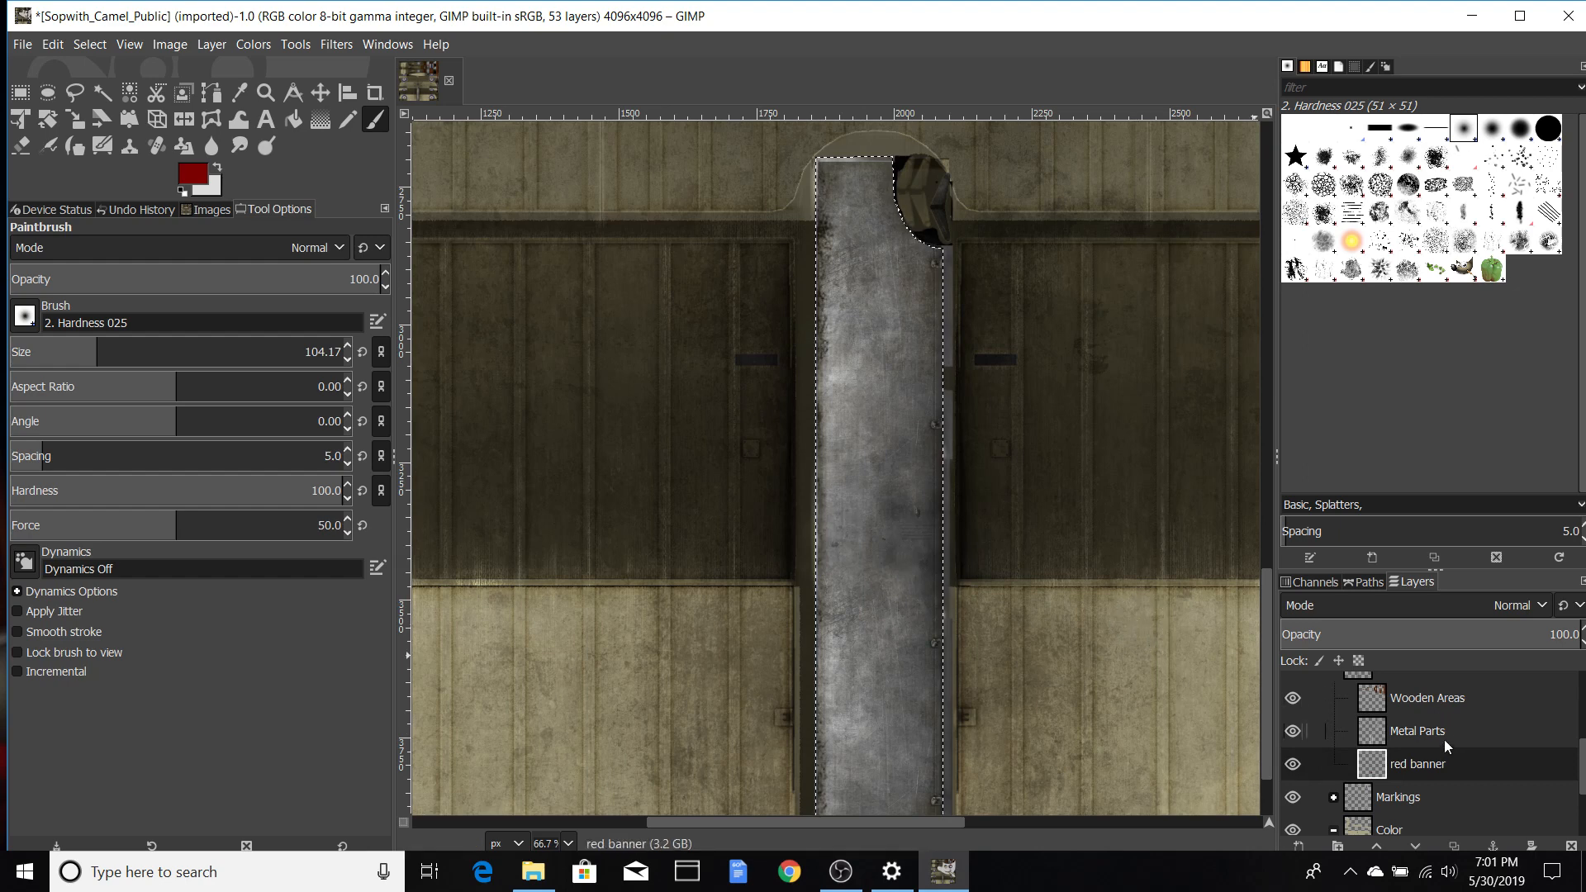
Step: Try to paint on the metal panel with the Metal & Wood Effects layer group active
scroll(1445, 735, "up", 1)
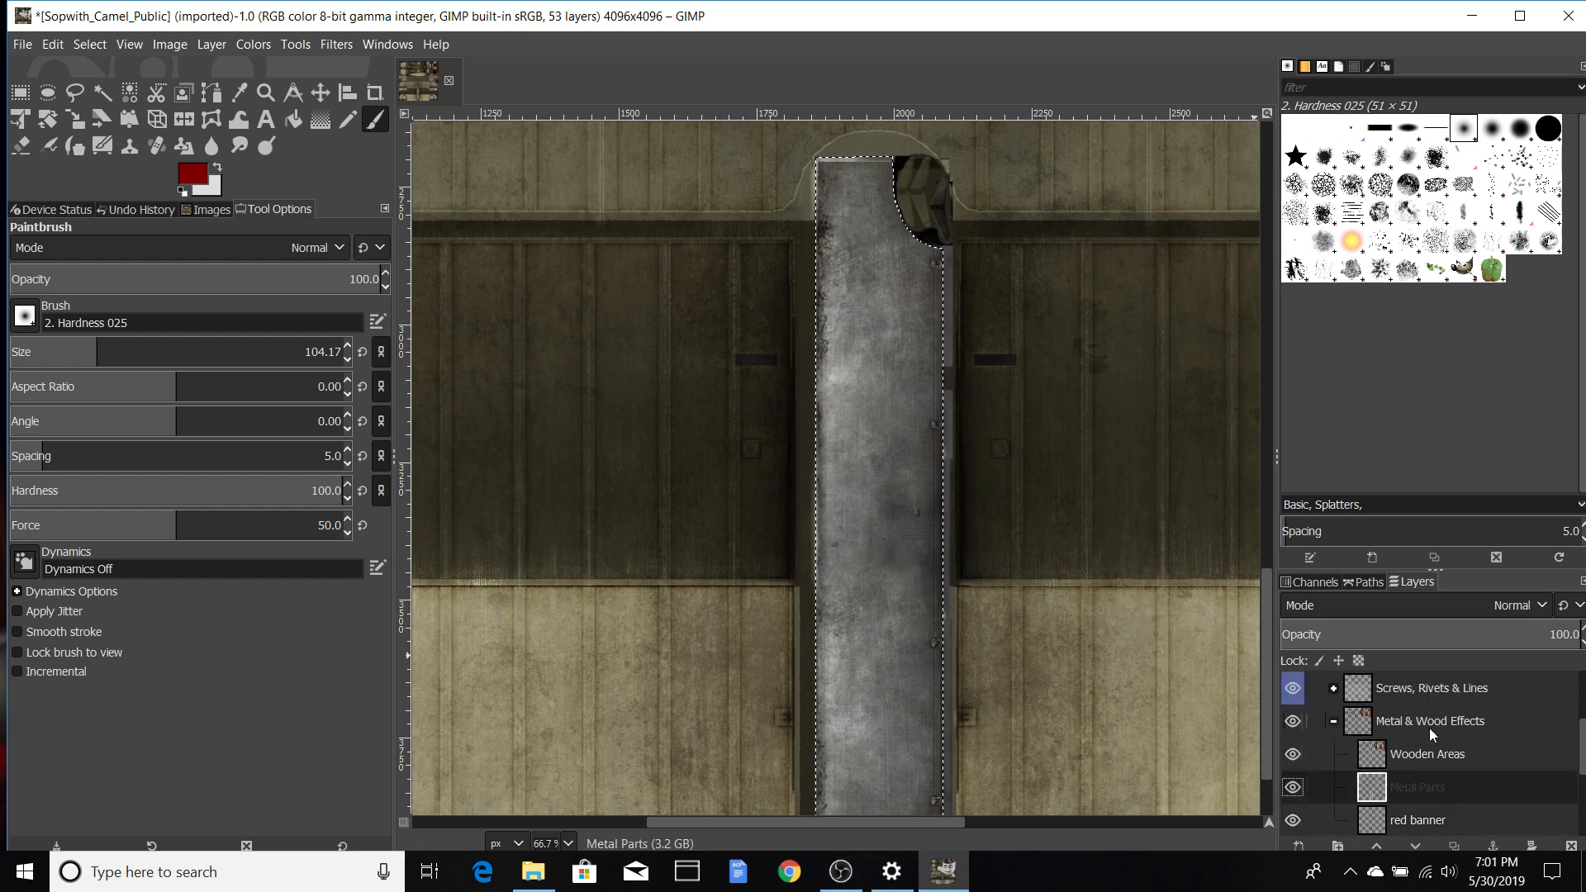
left_click(1386, 721)
left_click(904, 562)
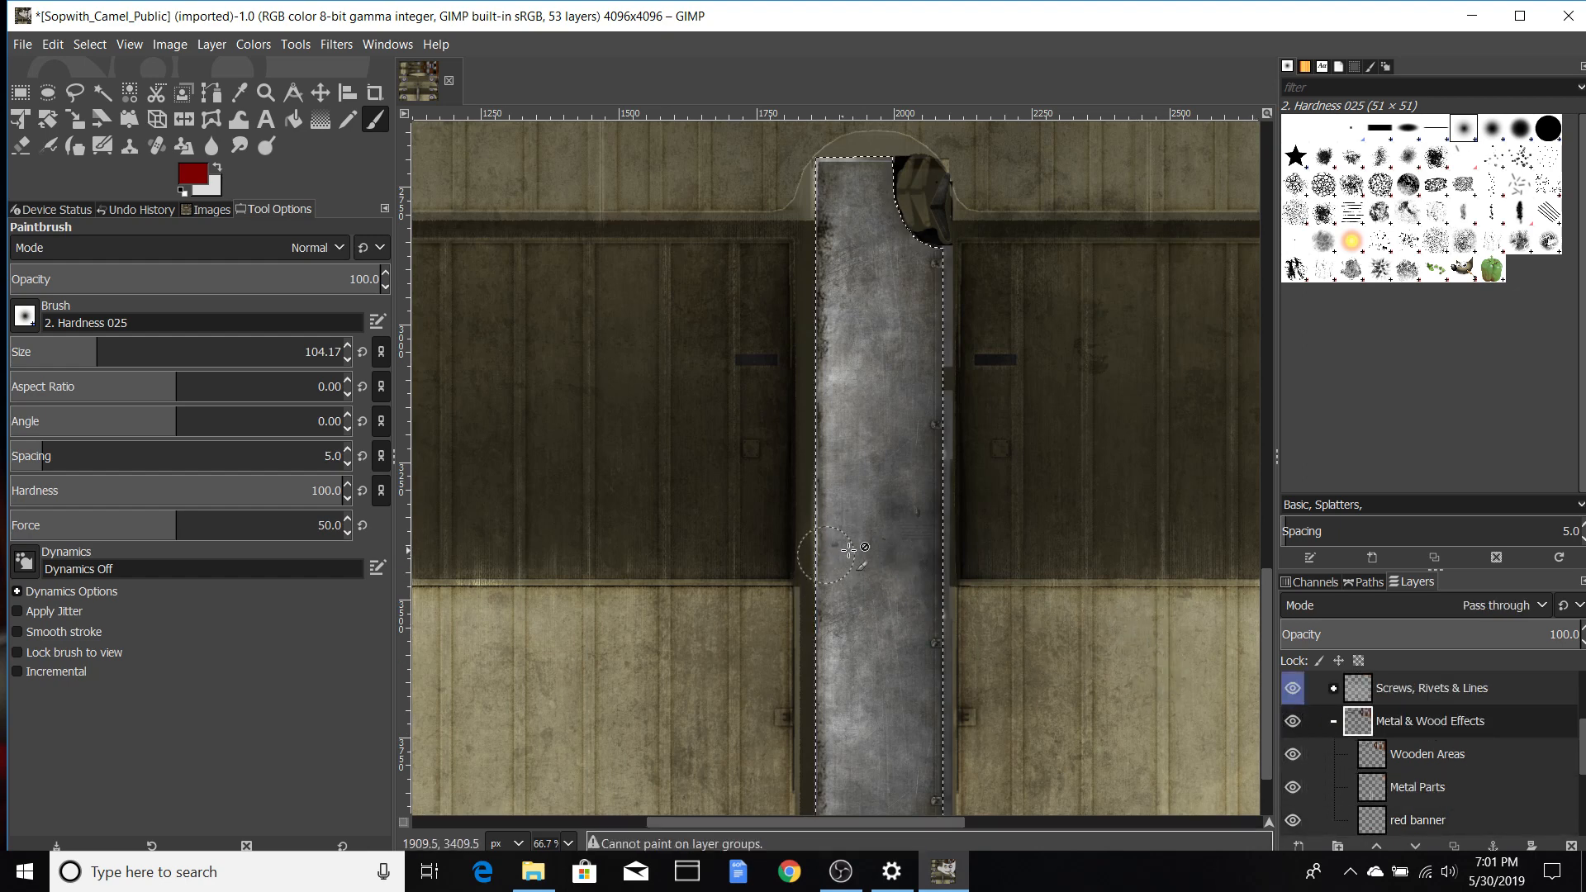
Step: Paint three evenly spaced straight horizontal red bands across the selected metal panel on the Metal Parts layer
left_click(1437, 791)
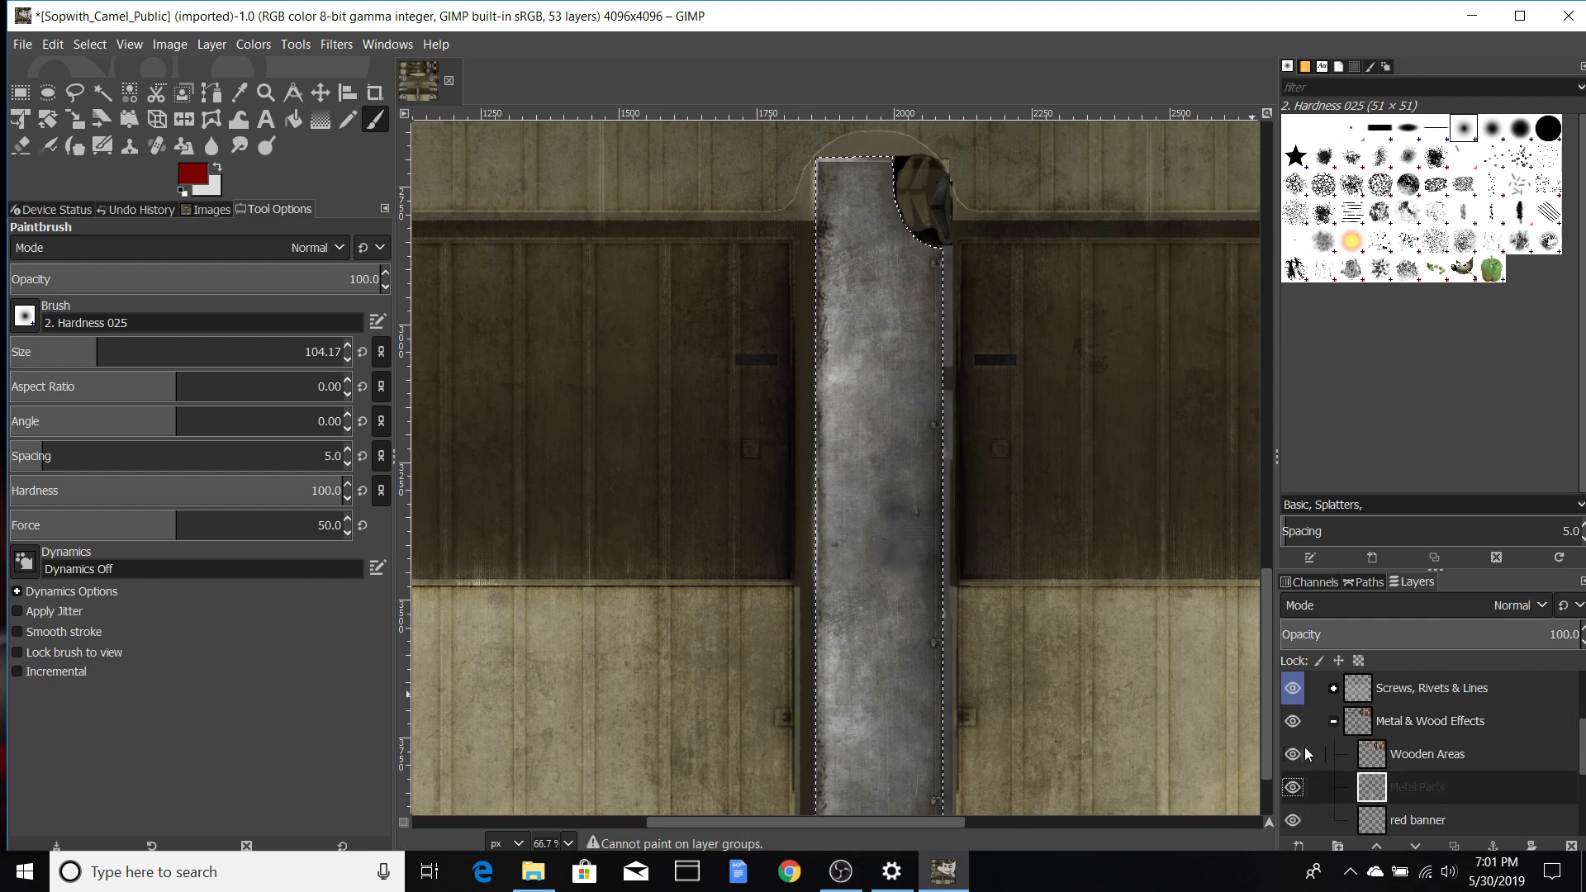
left_click(817, 545)
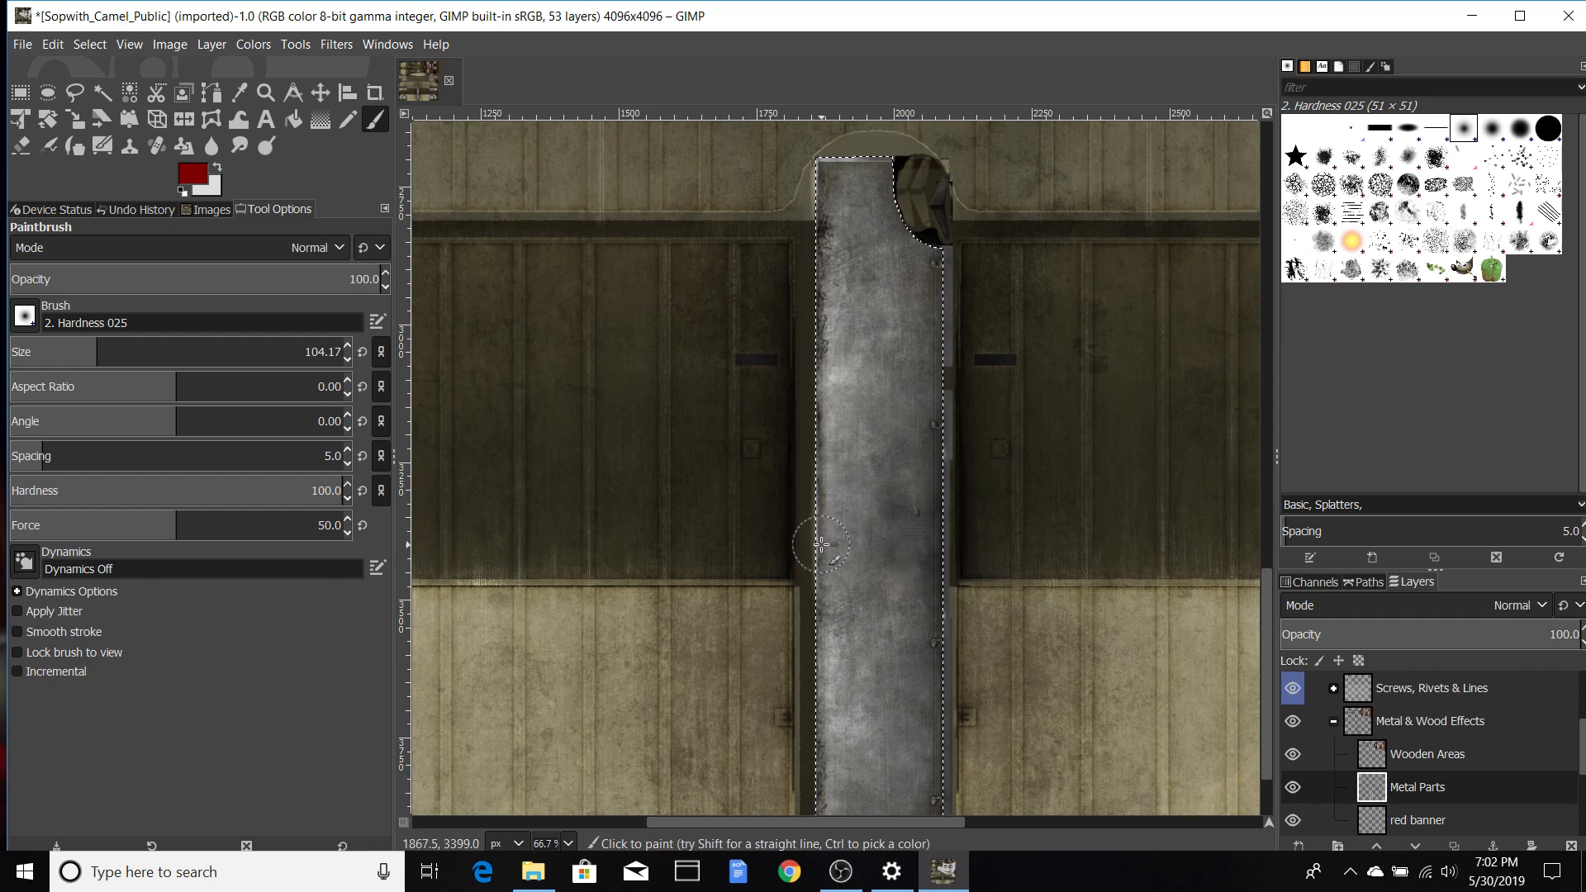
key("shift")
left_click(938, 544, "shift")
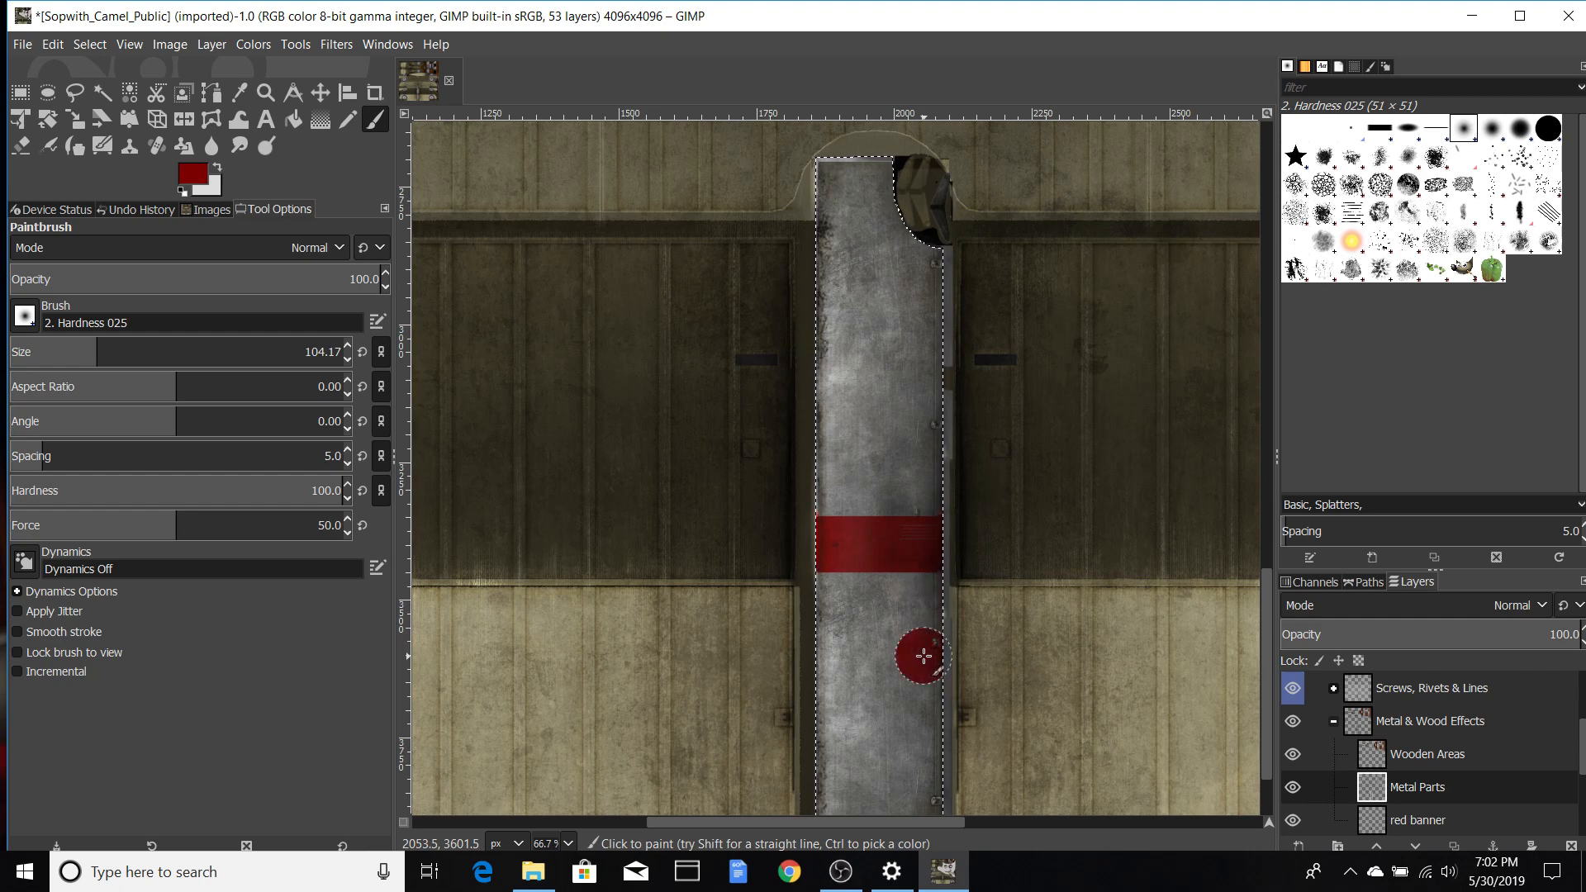
left_click(814, 656, "shift")
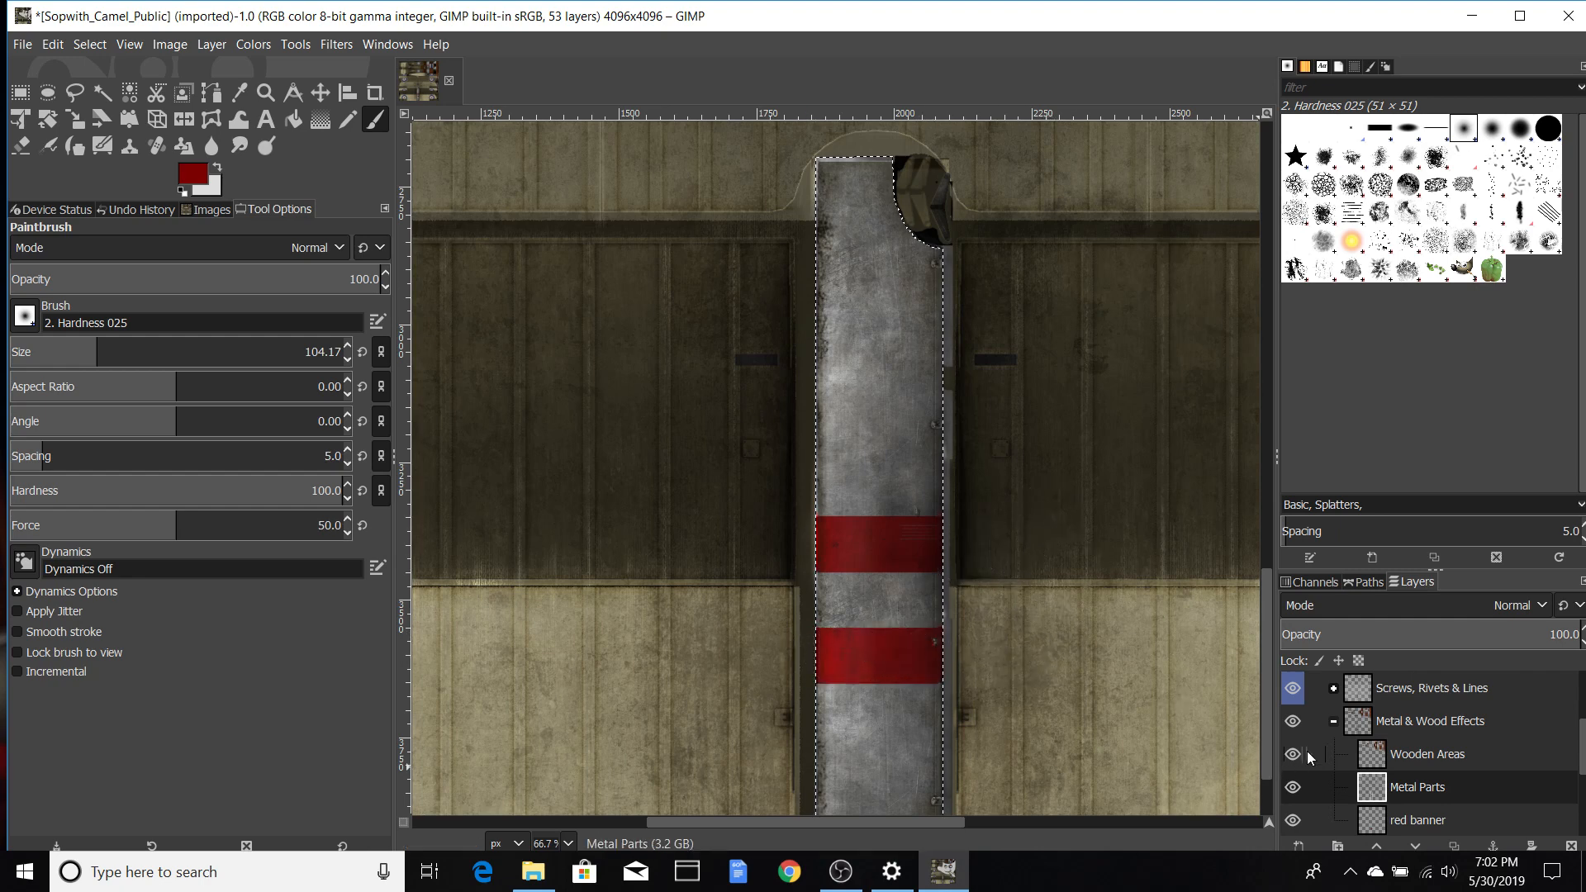
scroll(908, 660, "down", 3)
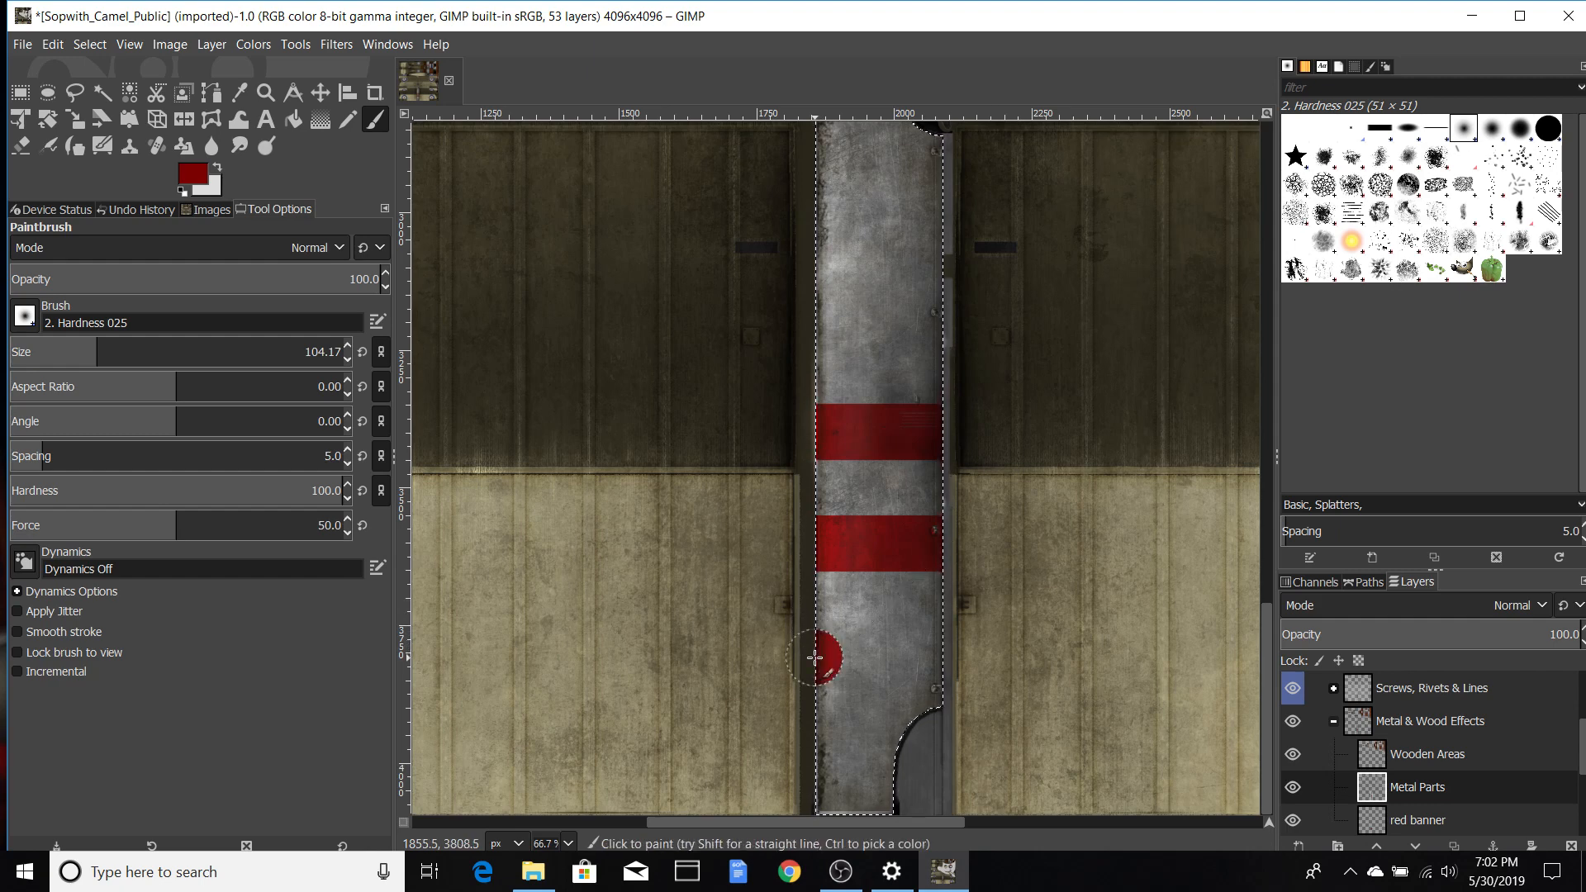
left_click(963, 658, "shift")
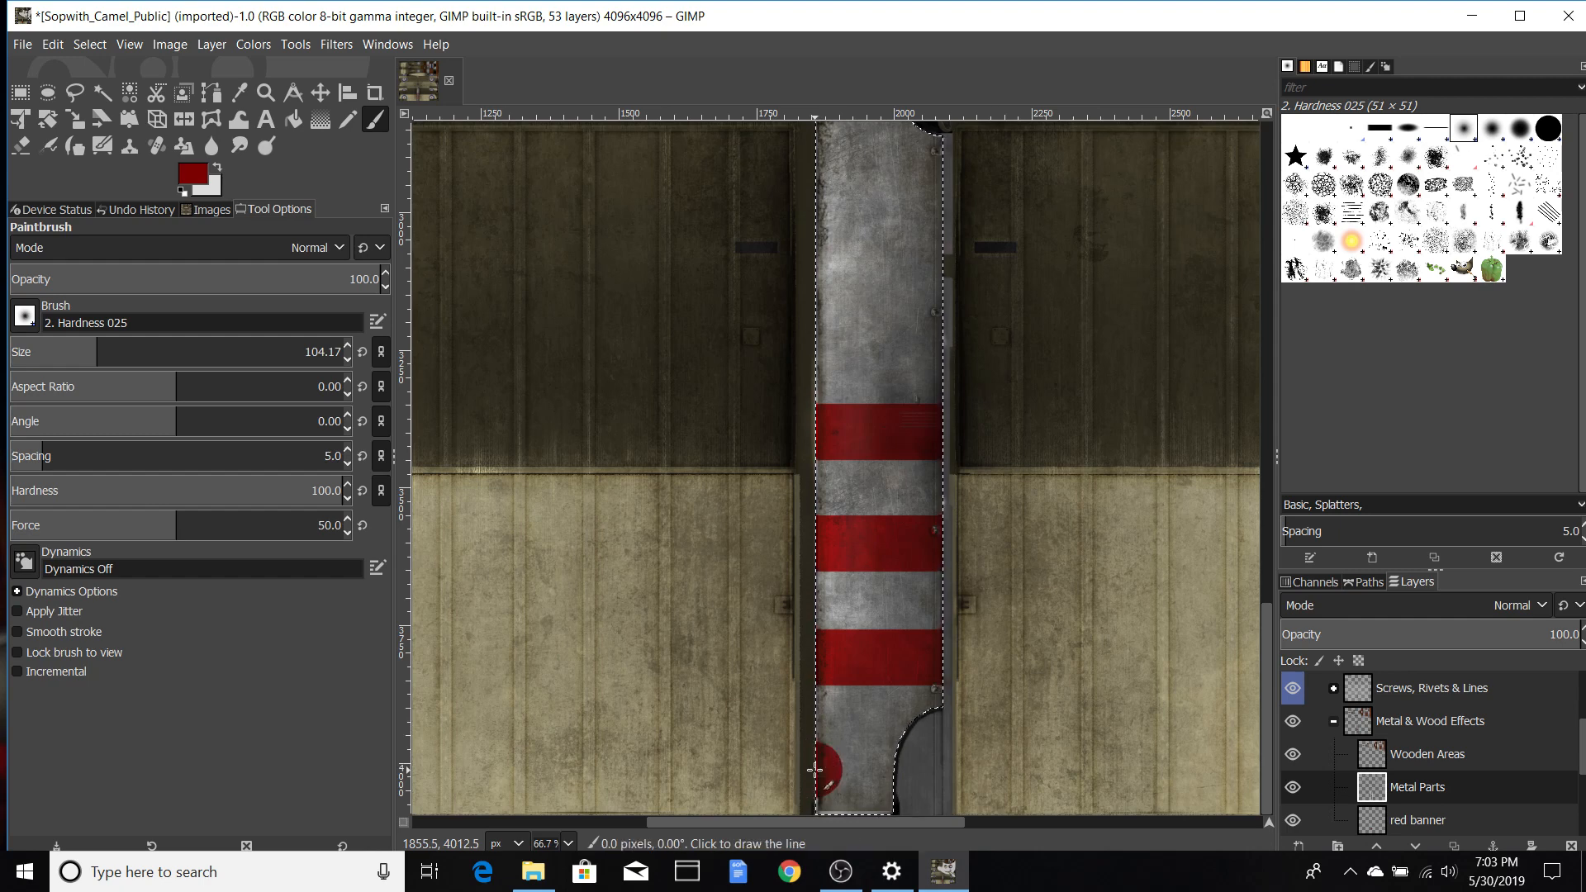
Step: Paint four more evenly spaced straight red bands on the metal panel, one at its lower end and three towards its upper end
left_click(918, 768, "shift")
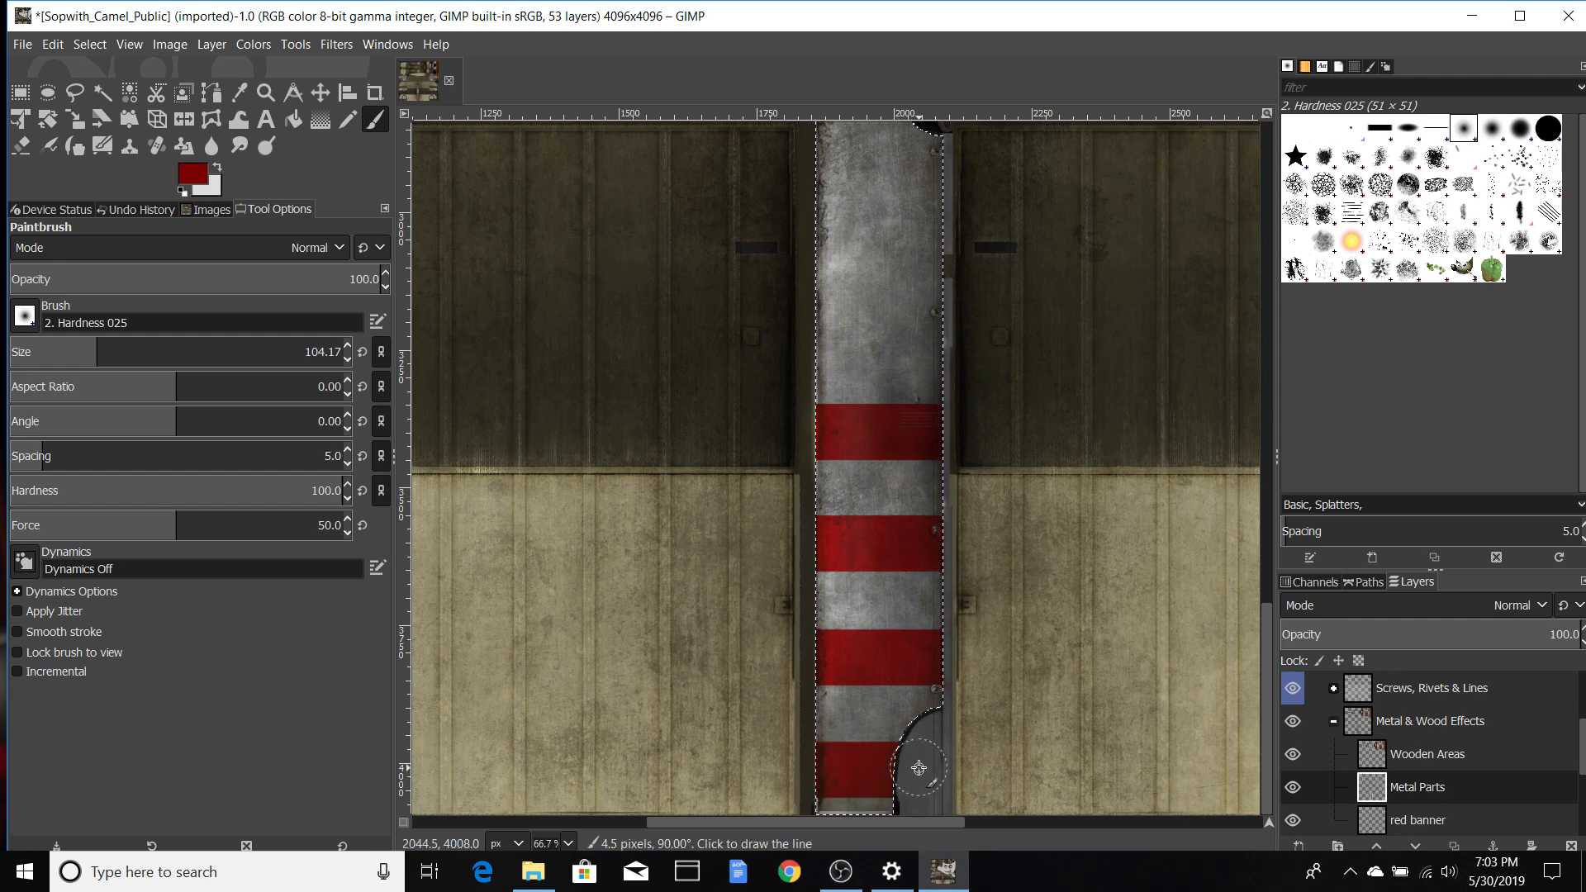
scroll(1018, 669, "up", 3)
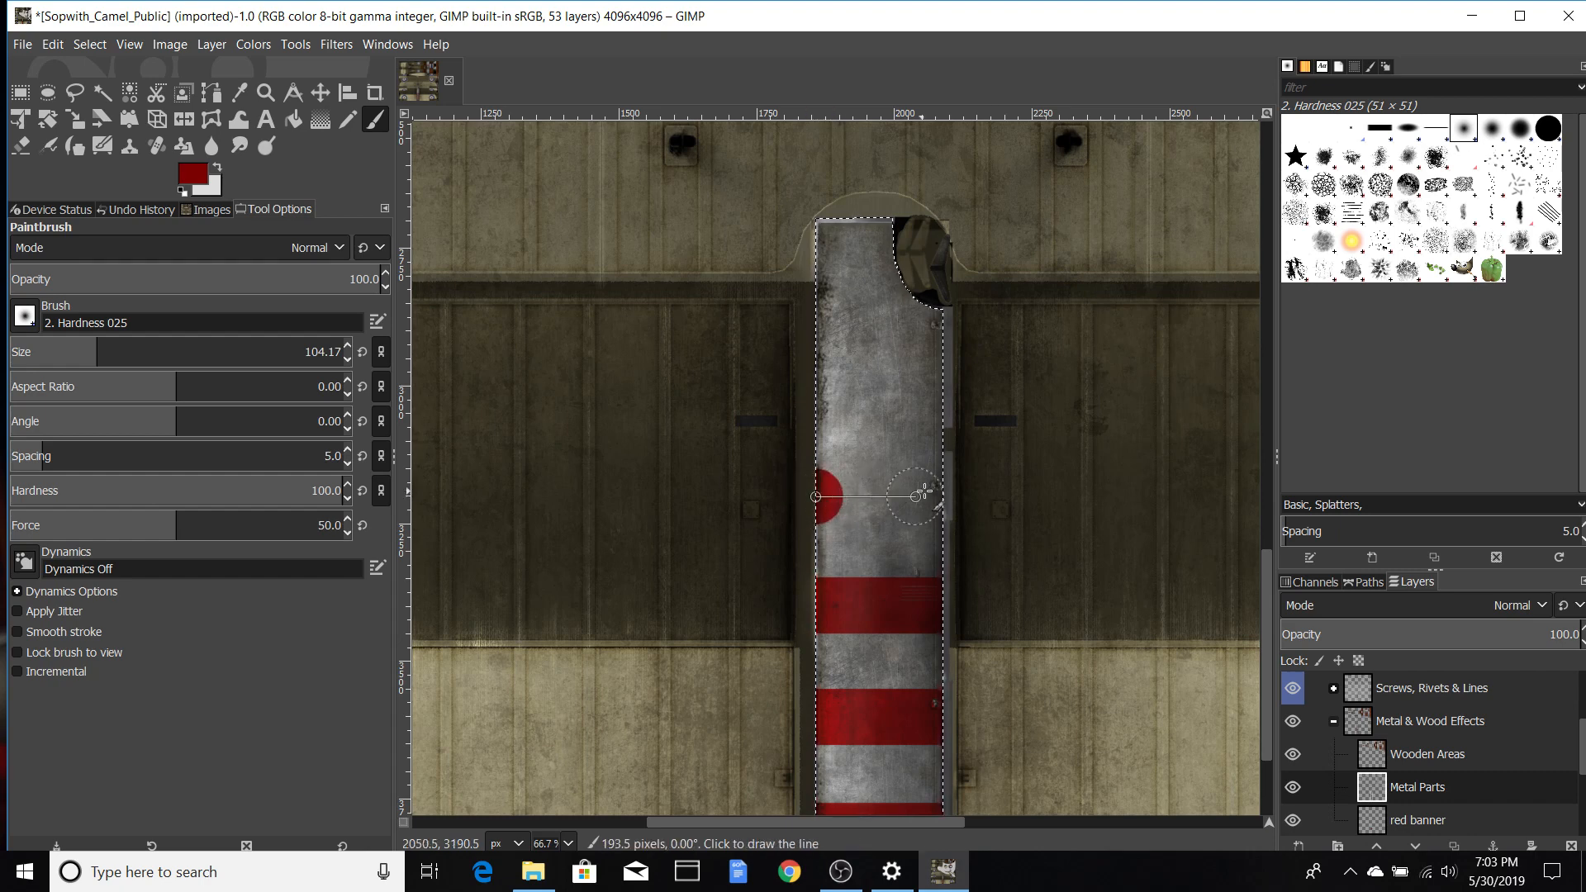
left_click(941, 495, "shift")
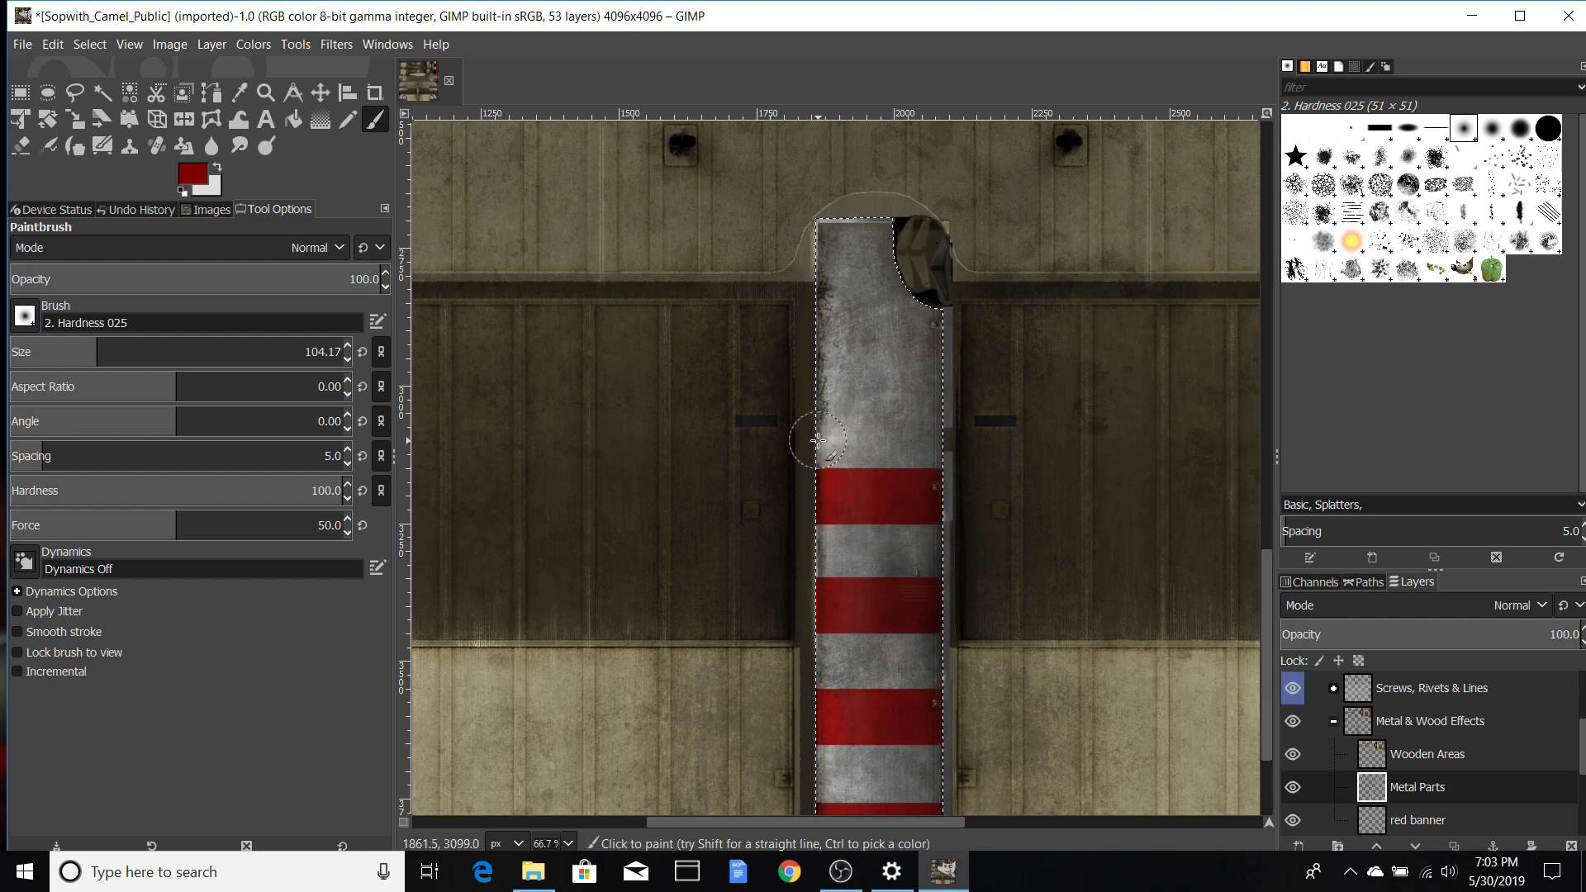
left_click(816, 387)
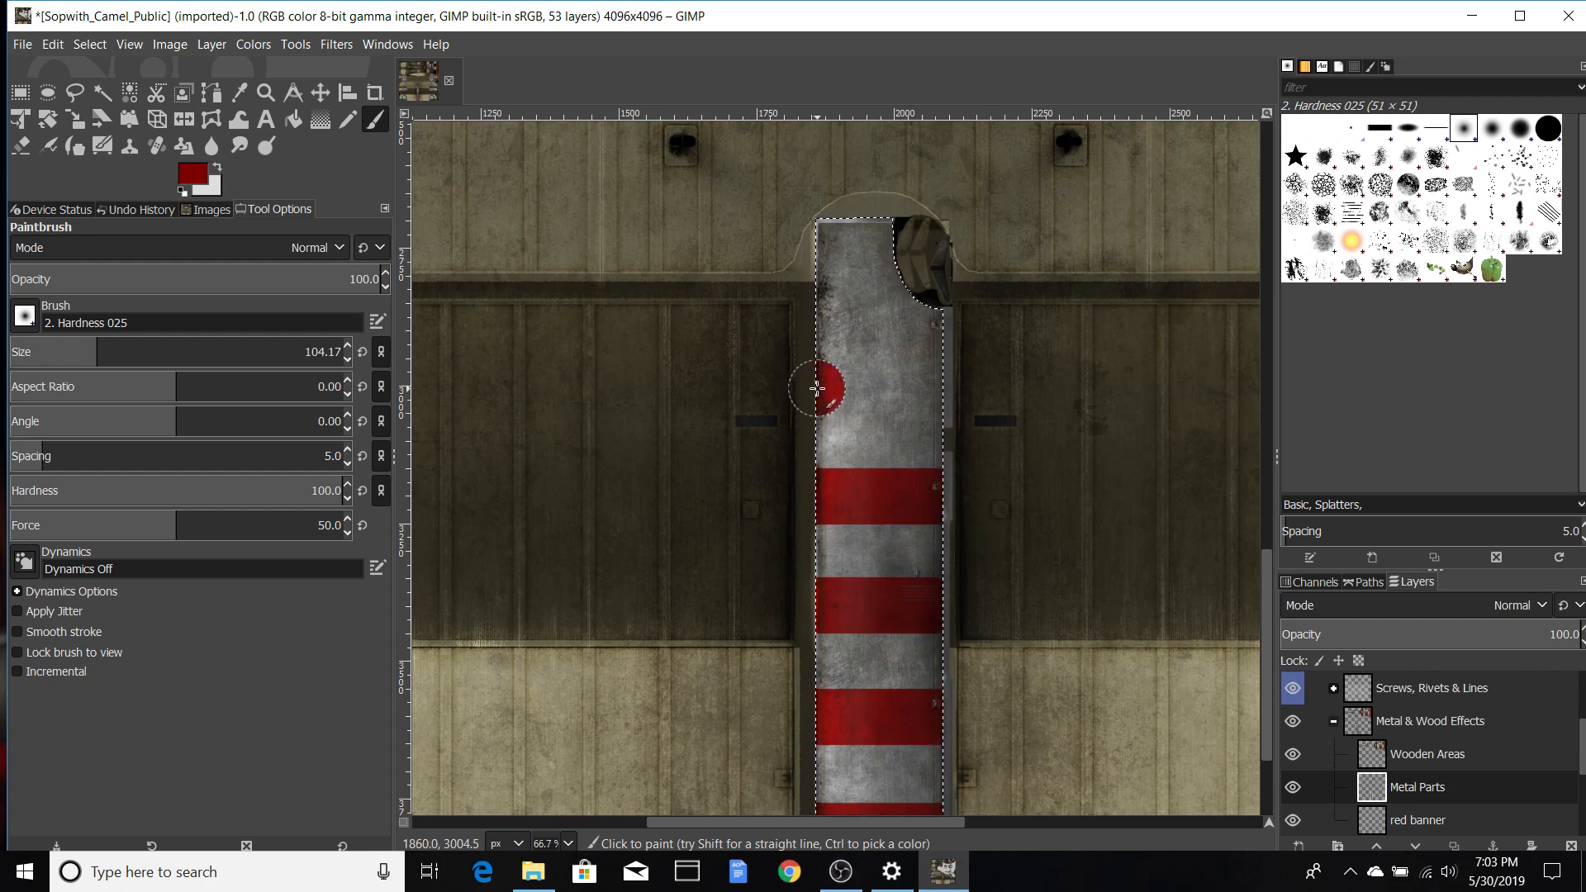
left_click(950, 389, "shift")
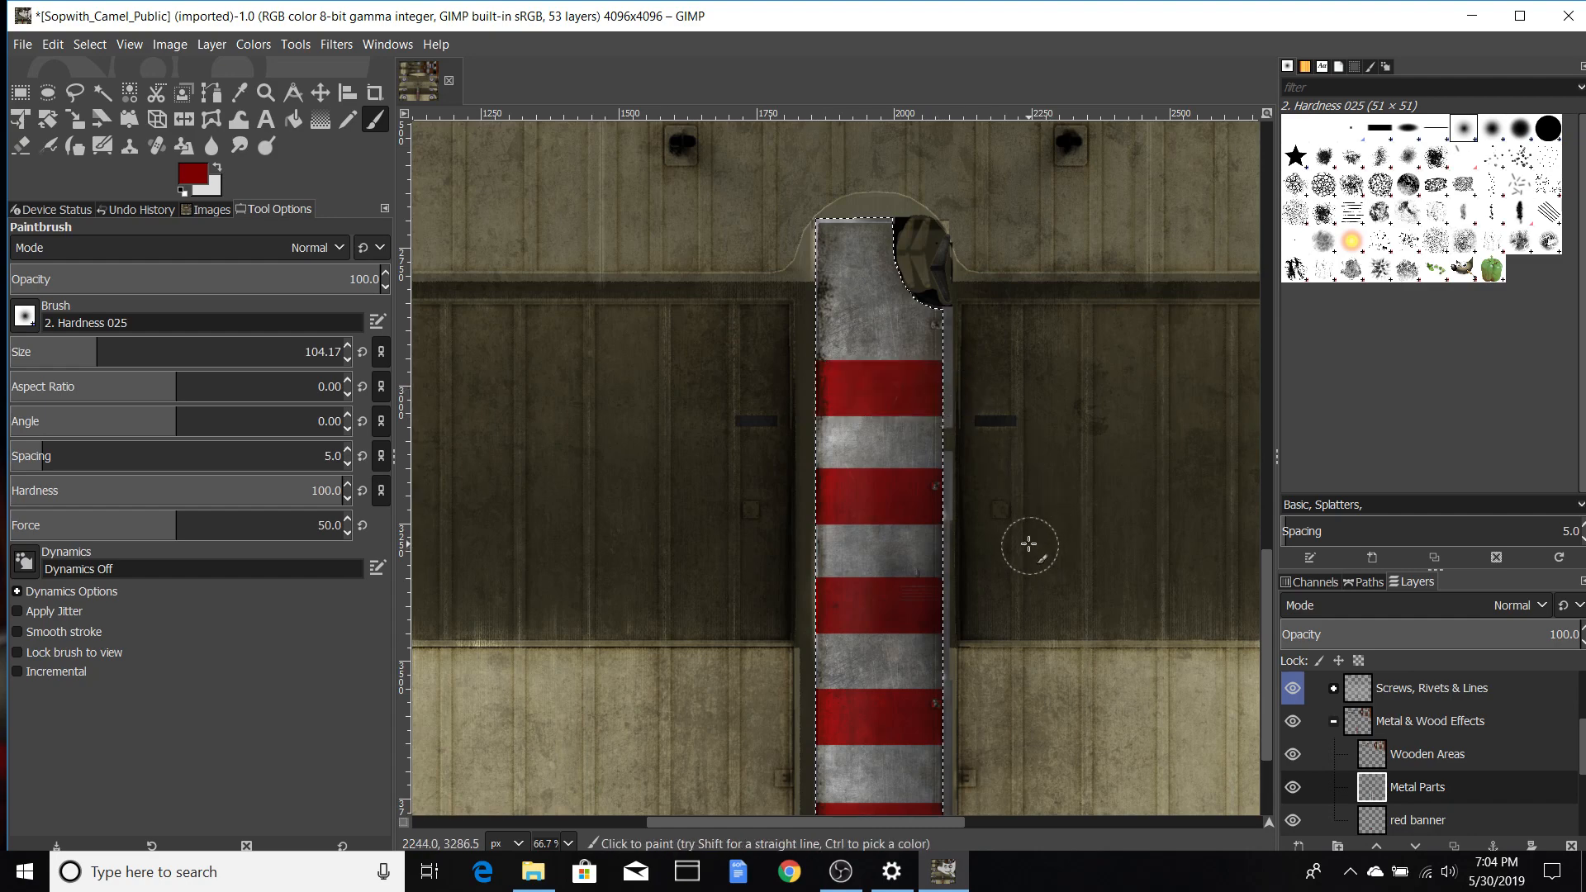
scroll(1008, 529, "up", 3)
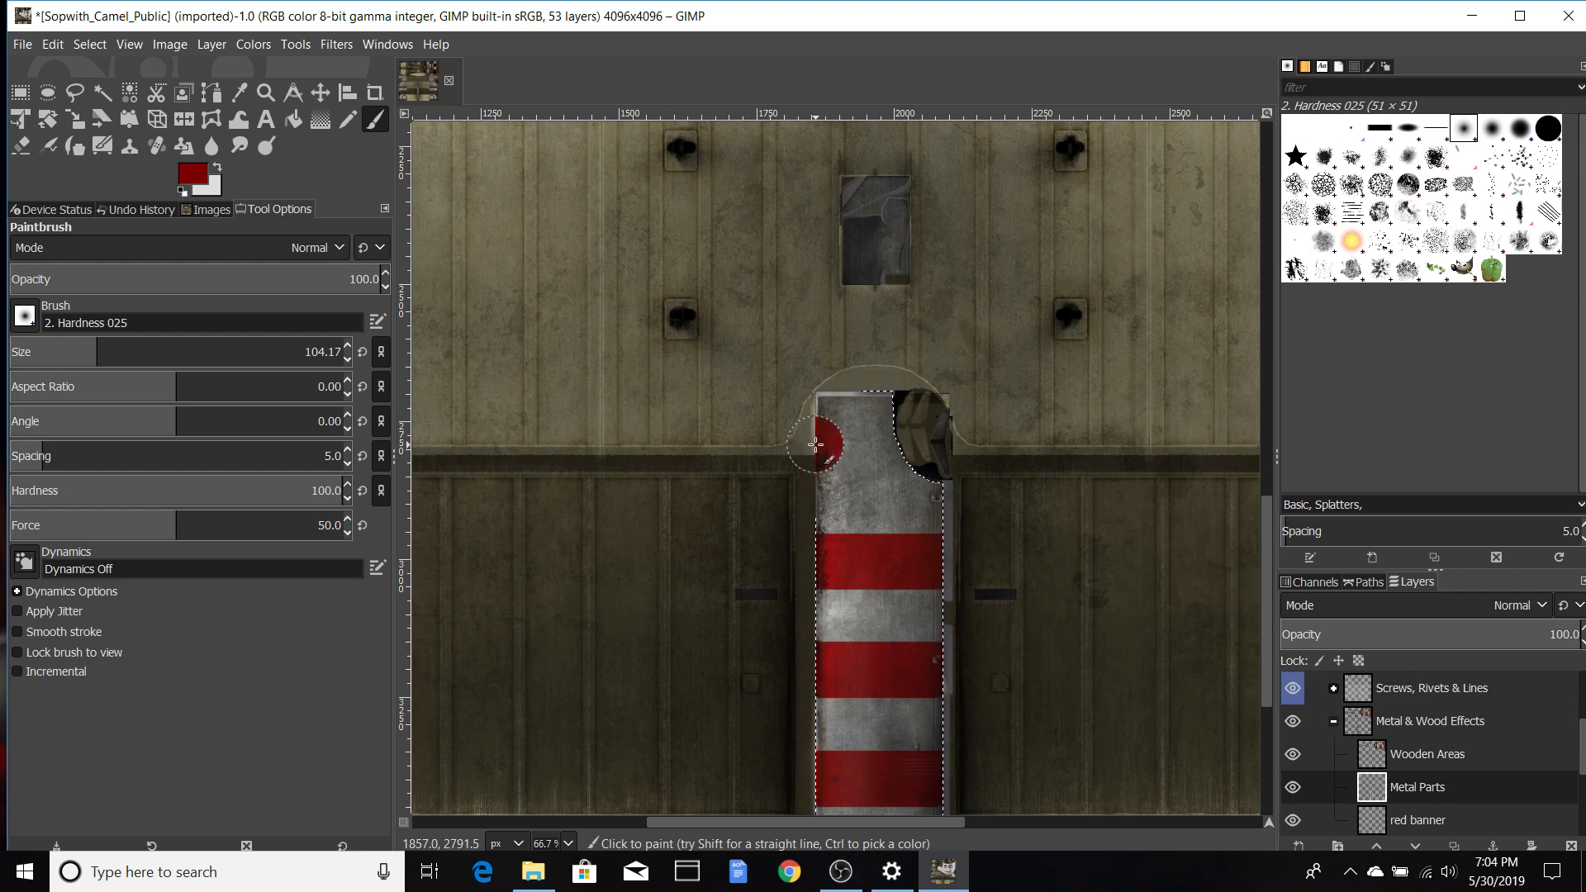
left_click(929, 446, "shift")
scroll(1115, 508, "down", 3)
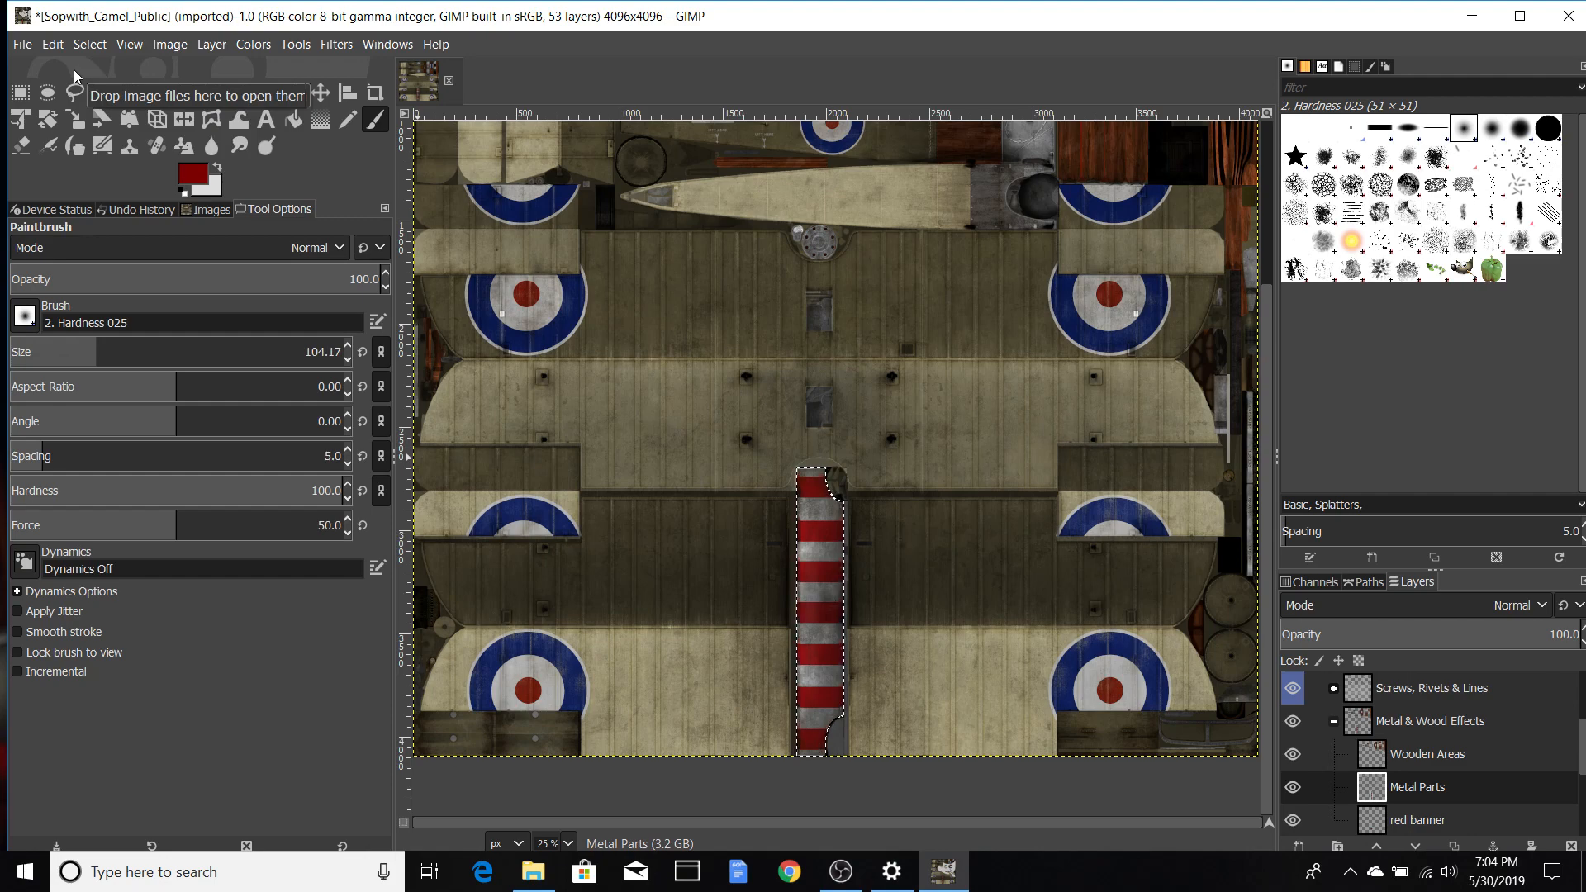
Step: Float the selected striped panel and turn the floating selection into a new layer
left_click(97, 46)
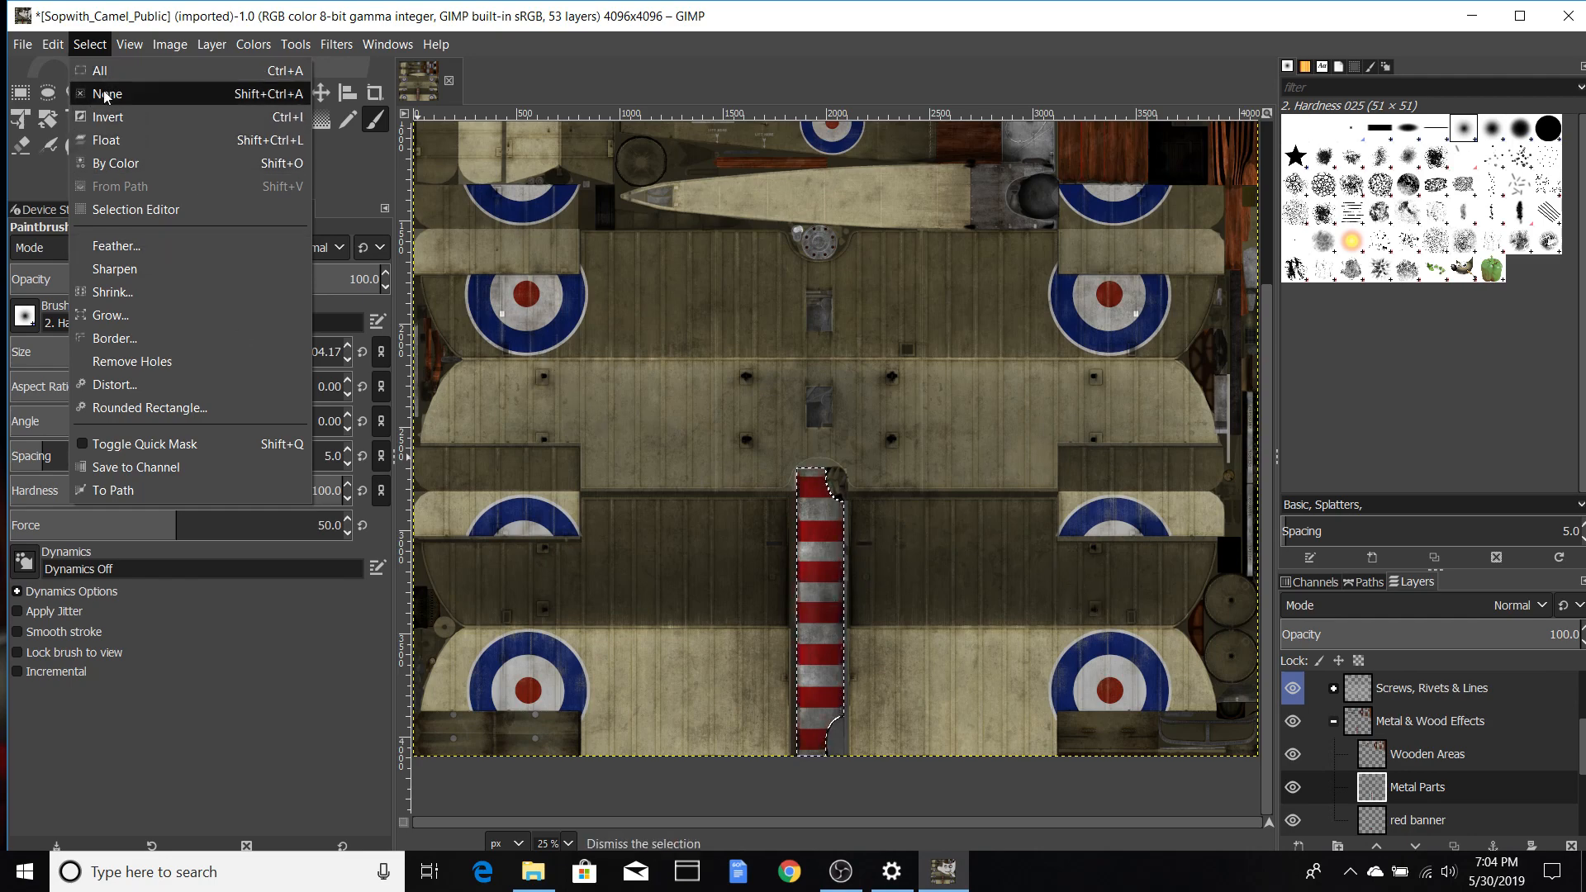
left_click(135, 134)
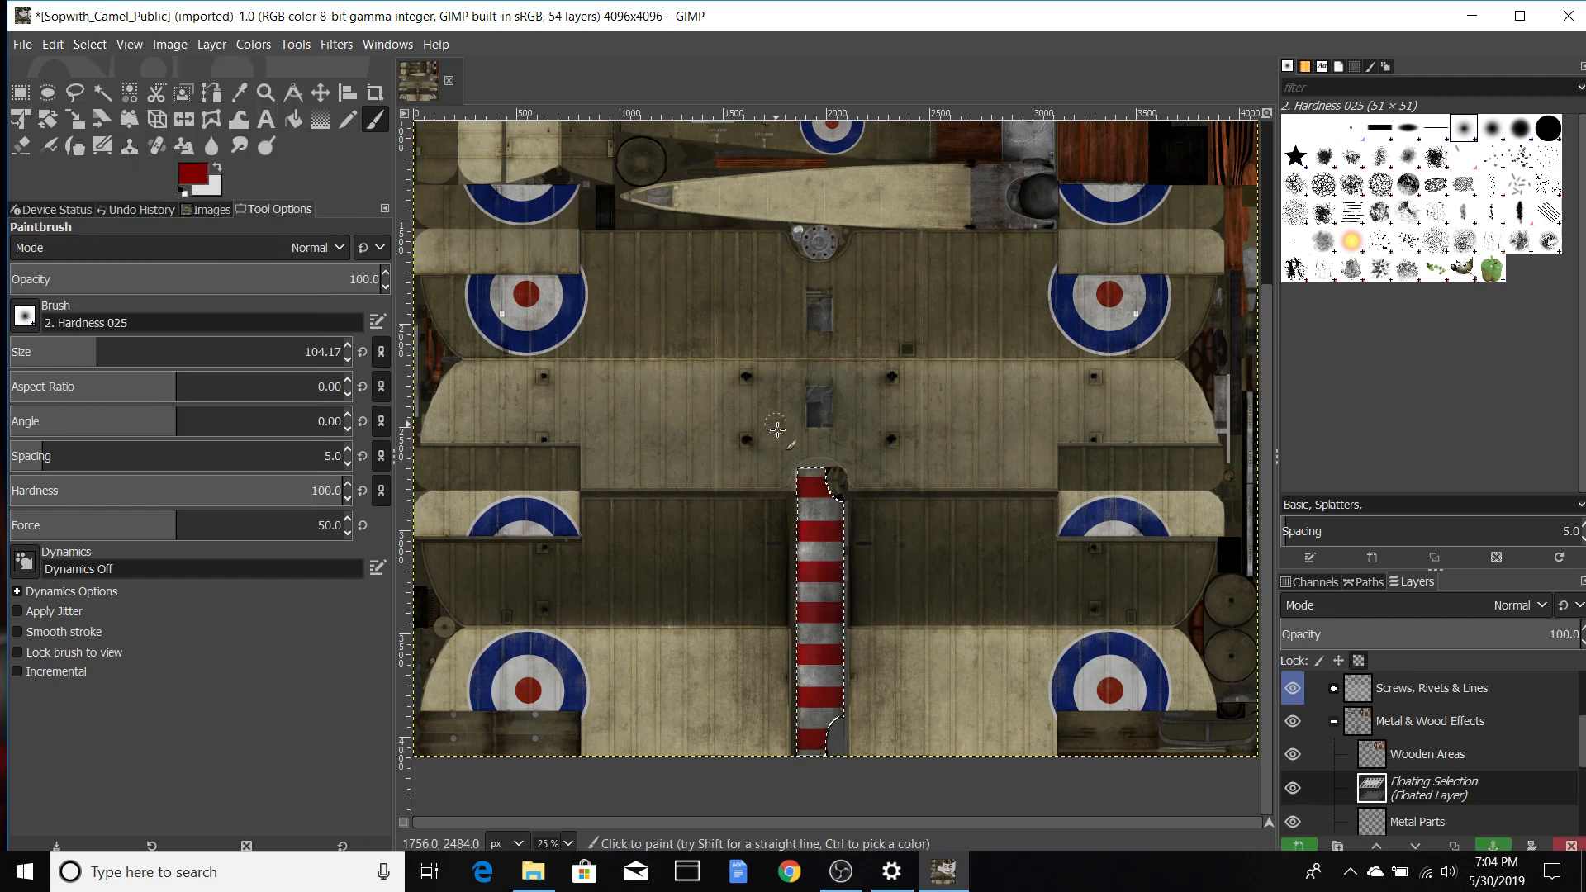
right_click(1447, 798)
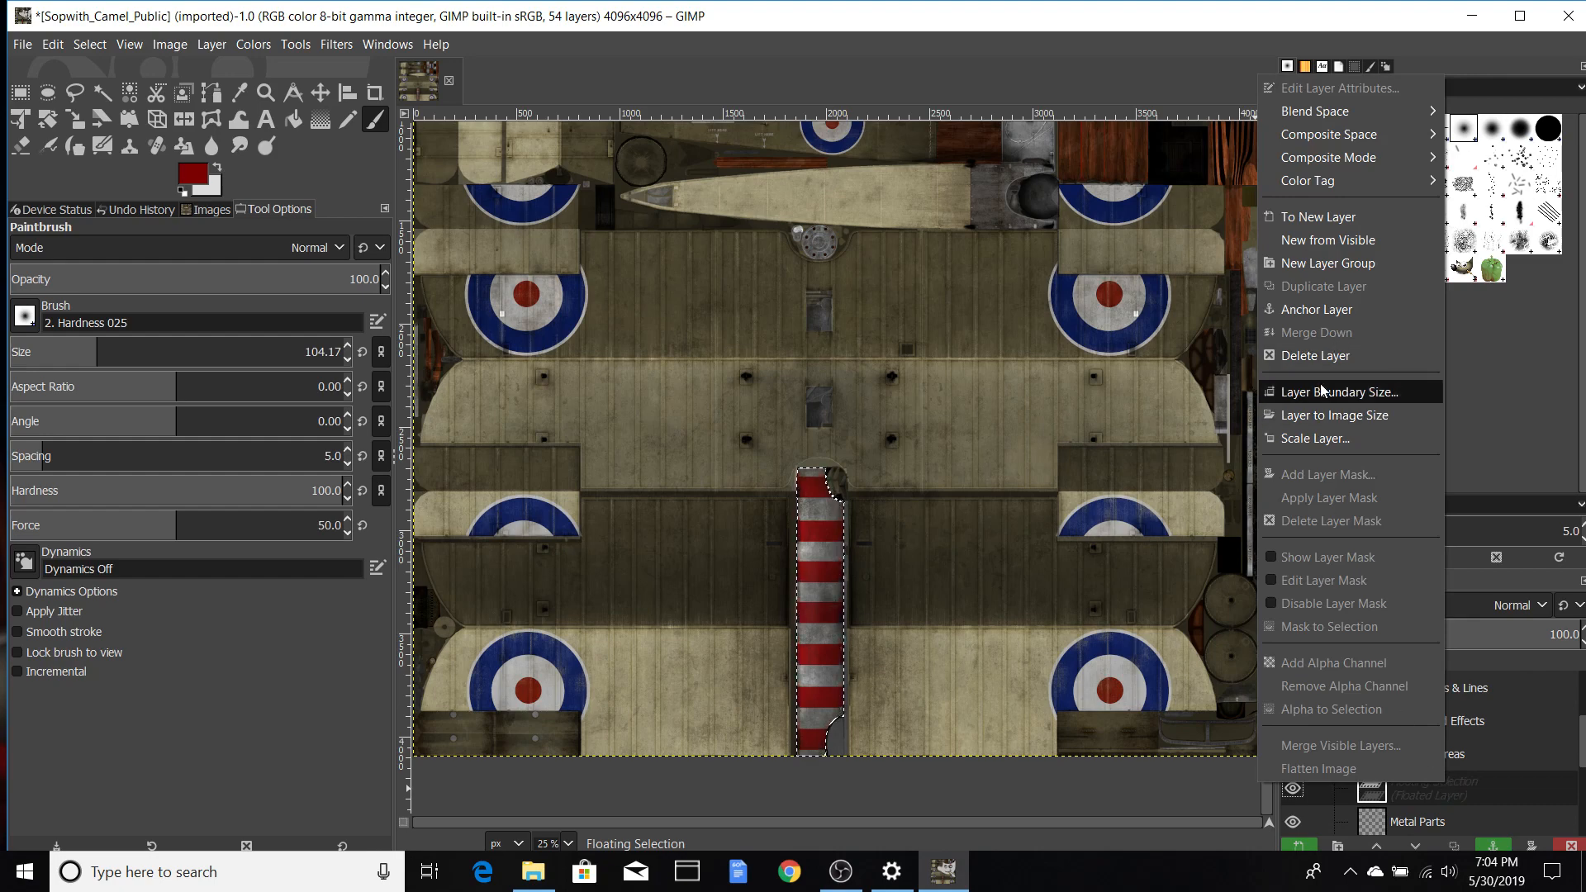
left_click(1322, 217)
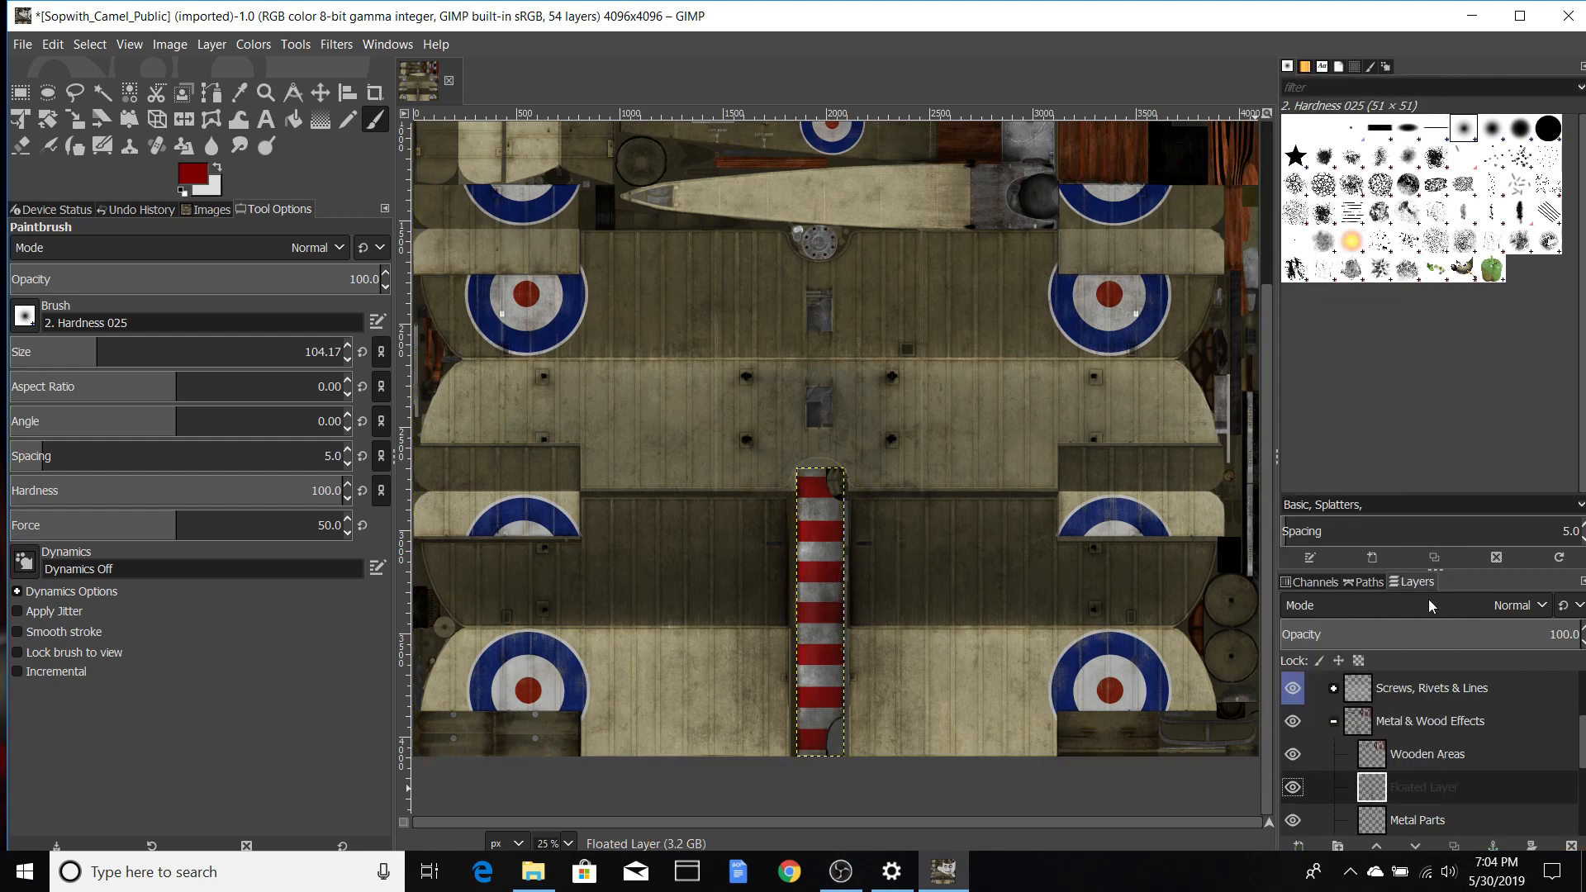
Step: Toggle the Floated Layer's visibility to compare the metal panel with and without the red stripes
scroll(1425, 766, "down", 1)
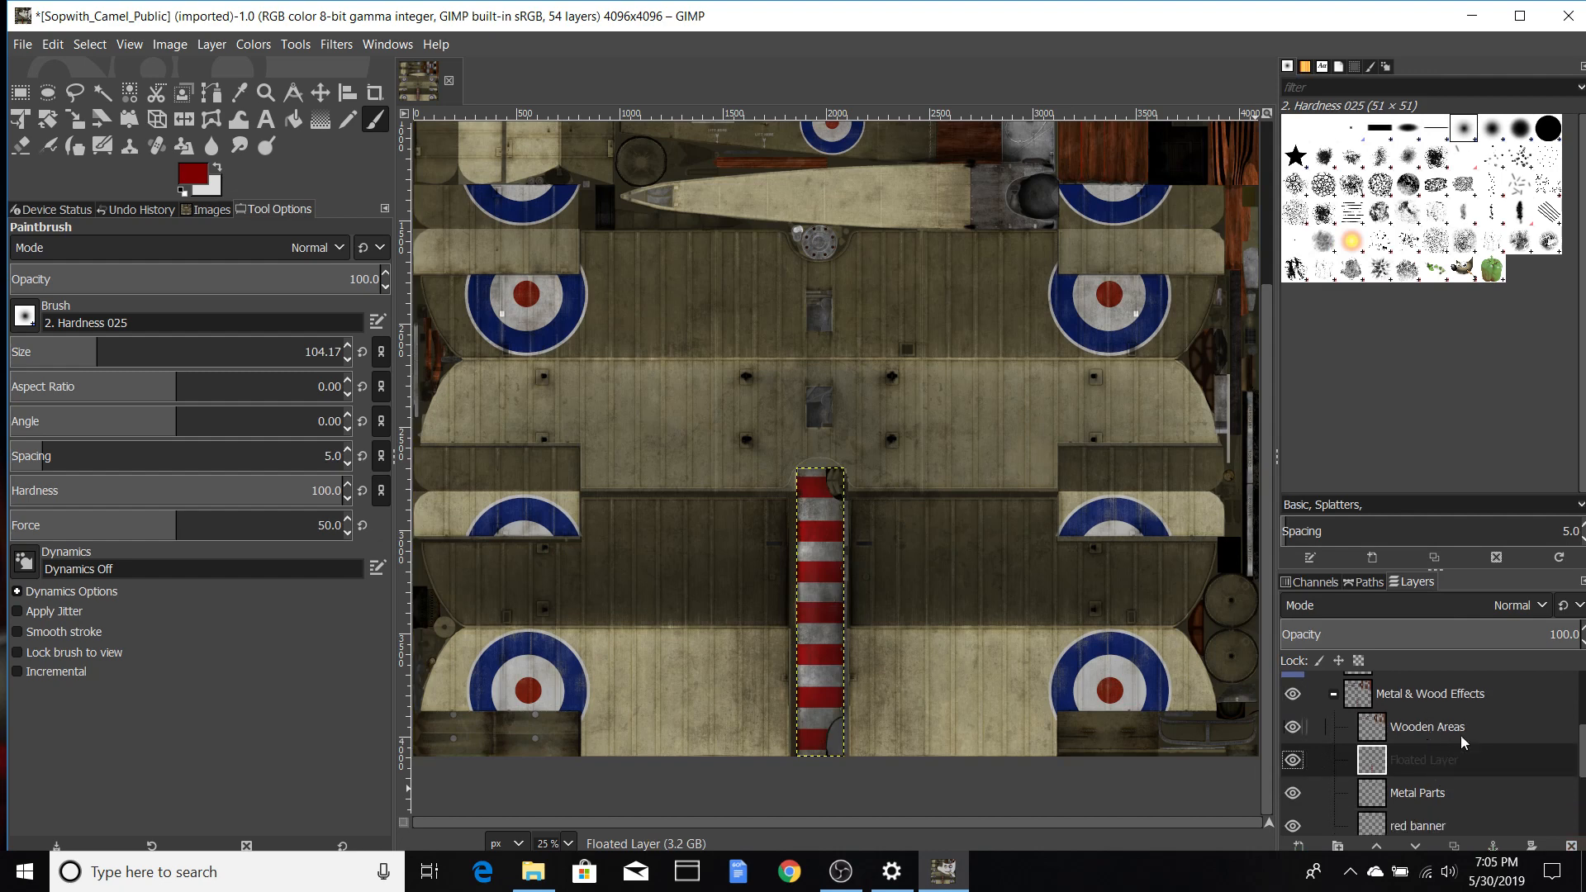
scroll(1460, 771, "down", 1)
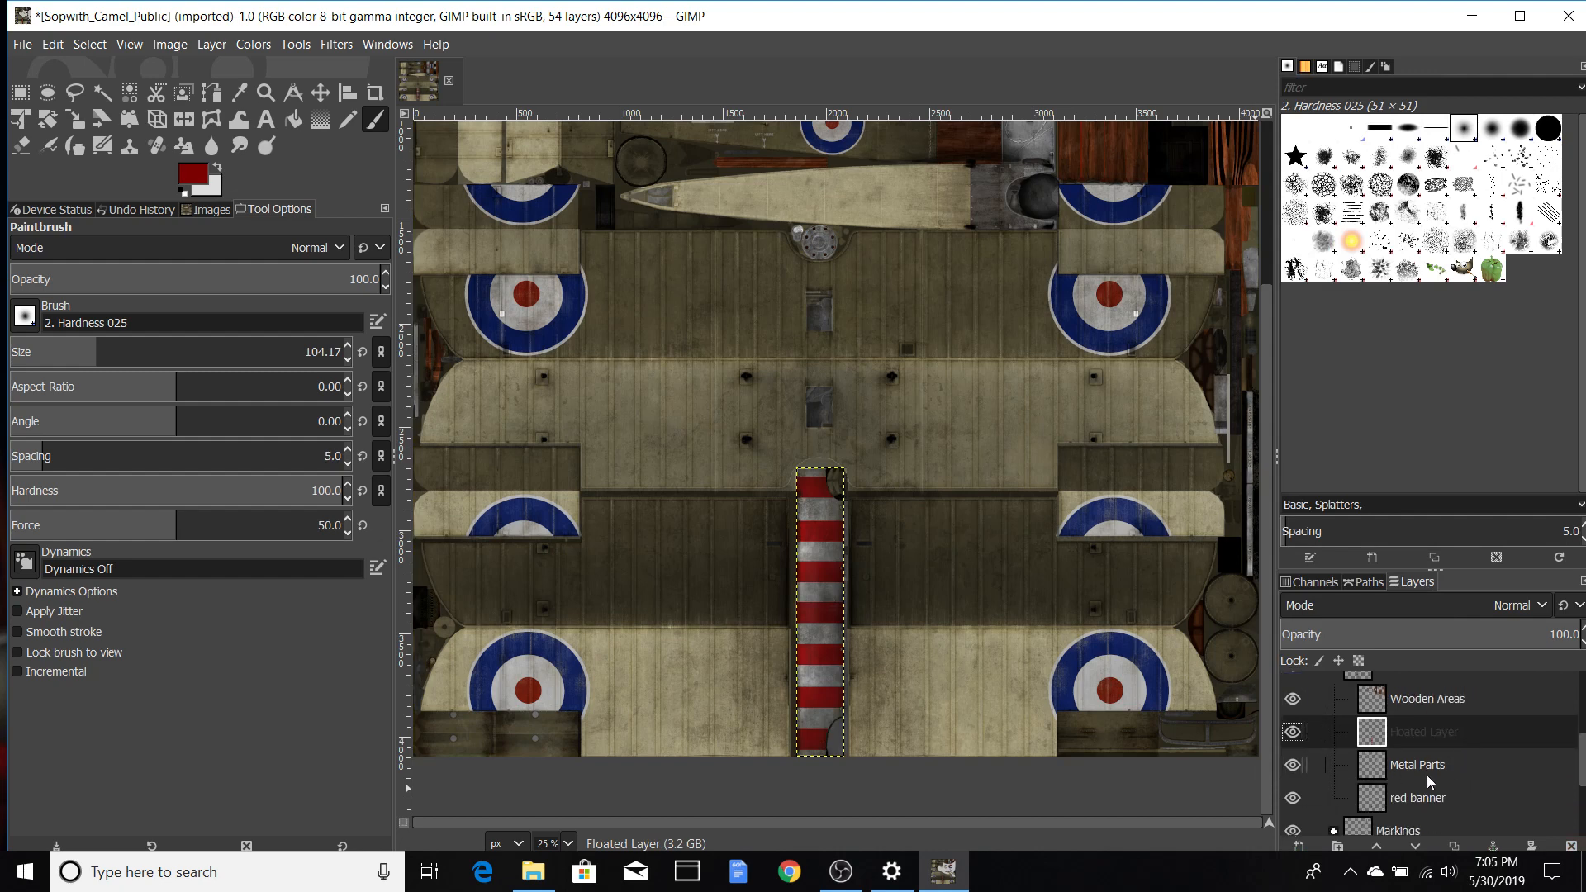
left_click(1293, 732)
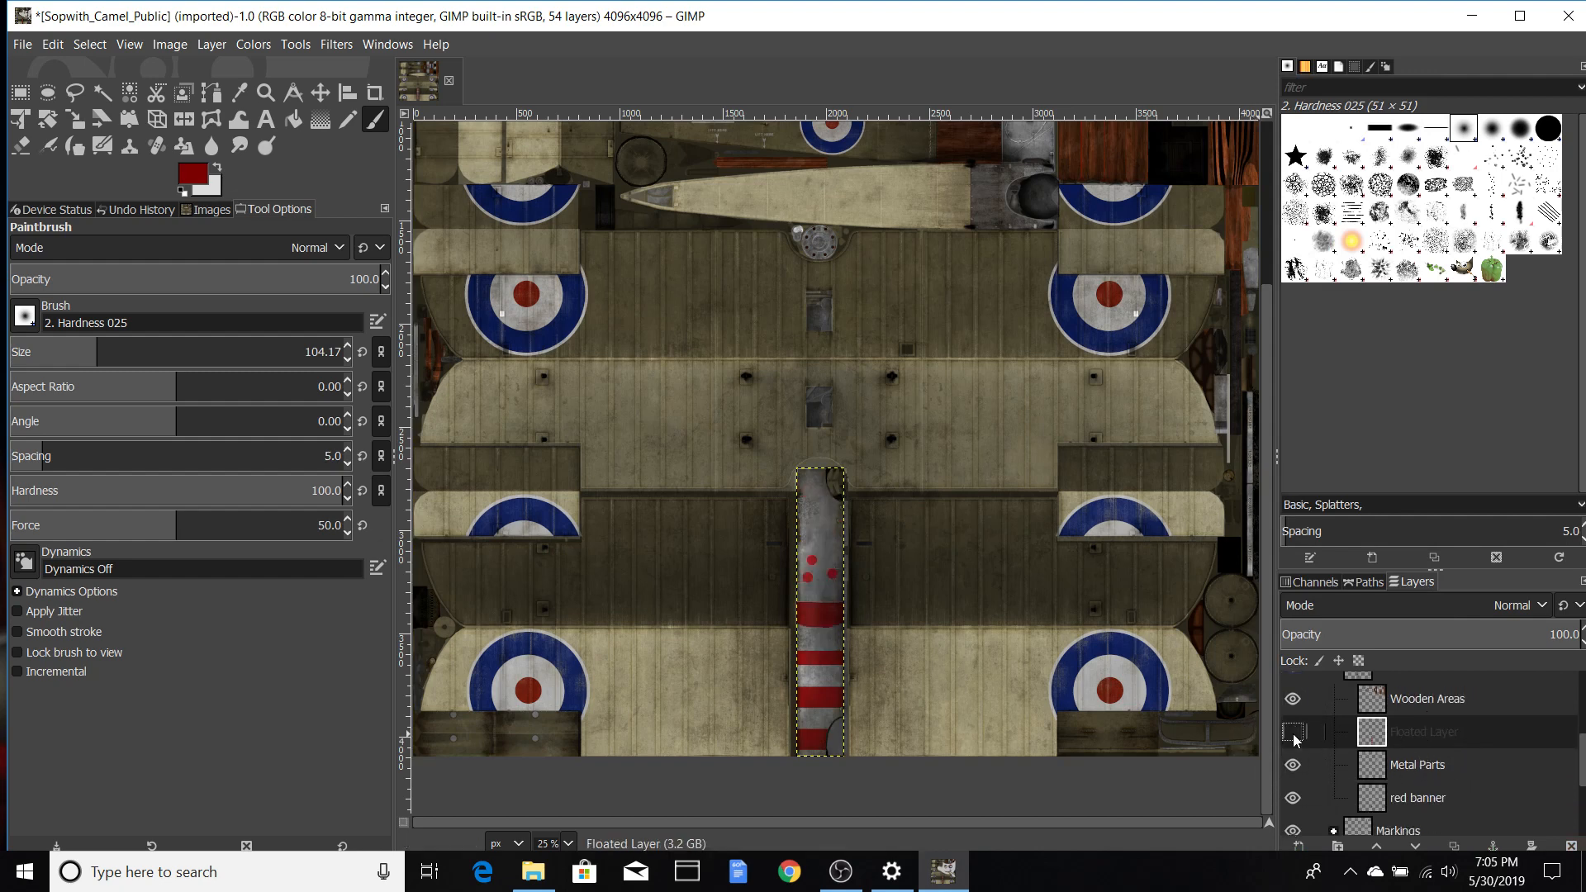
left_click(1292, 733)
left_click(1291, 734)
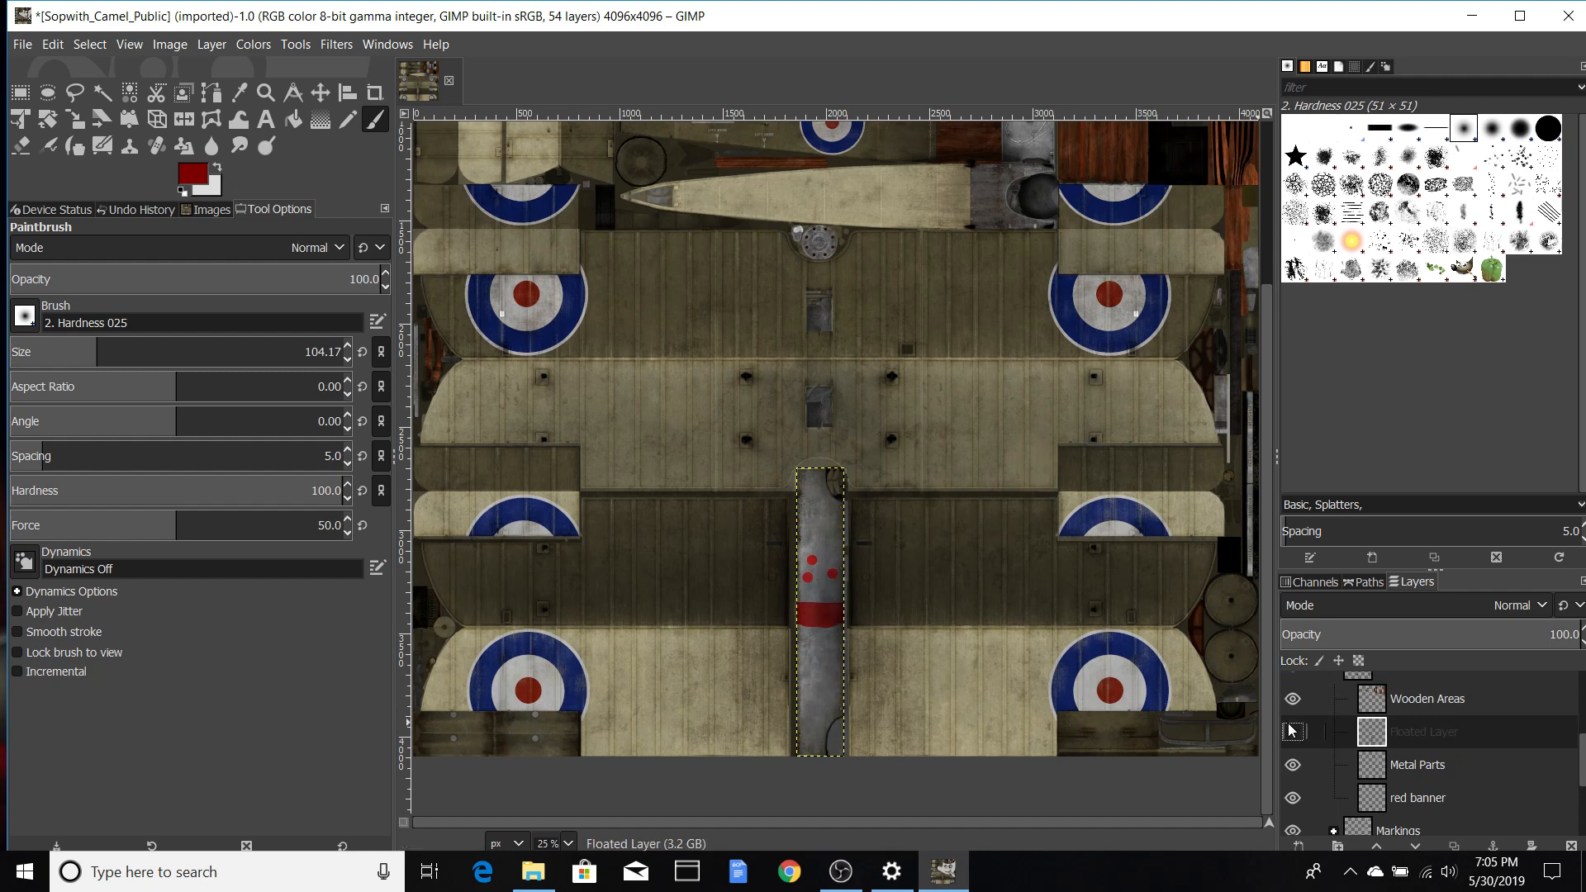
left_click(1292, 732)
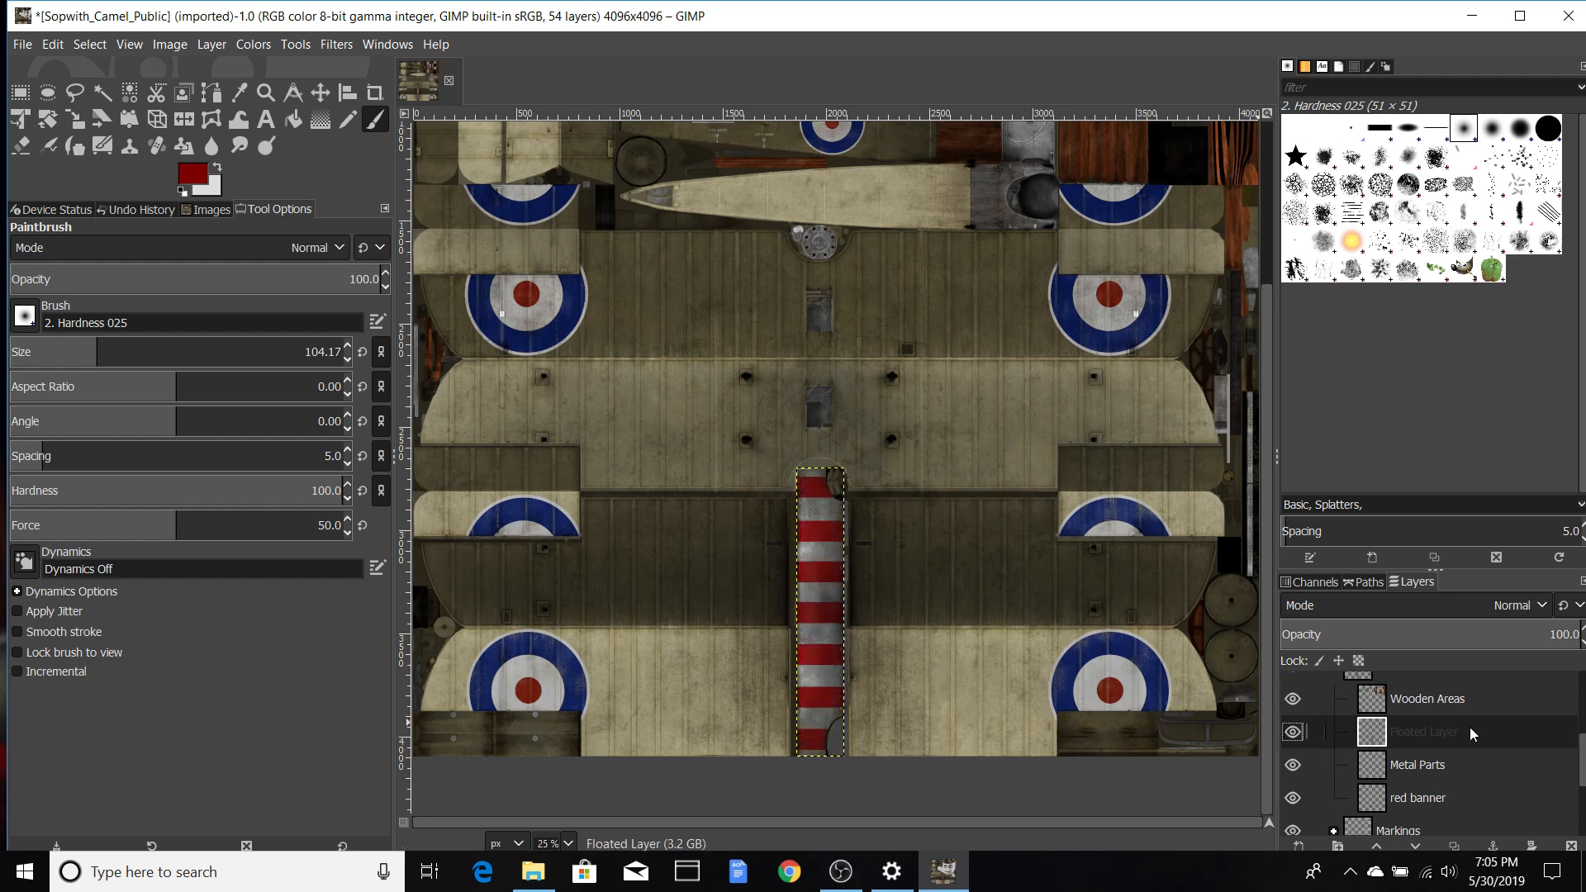
Step: Delete the red banner layer from the Metal & Wood Effects group
left_click(1418, 698)
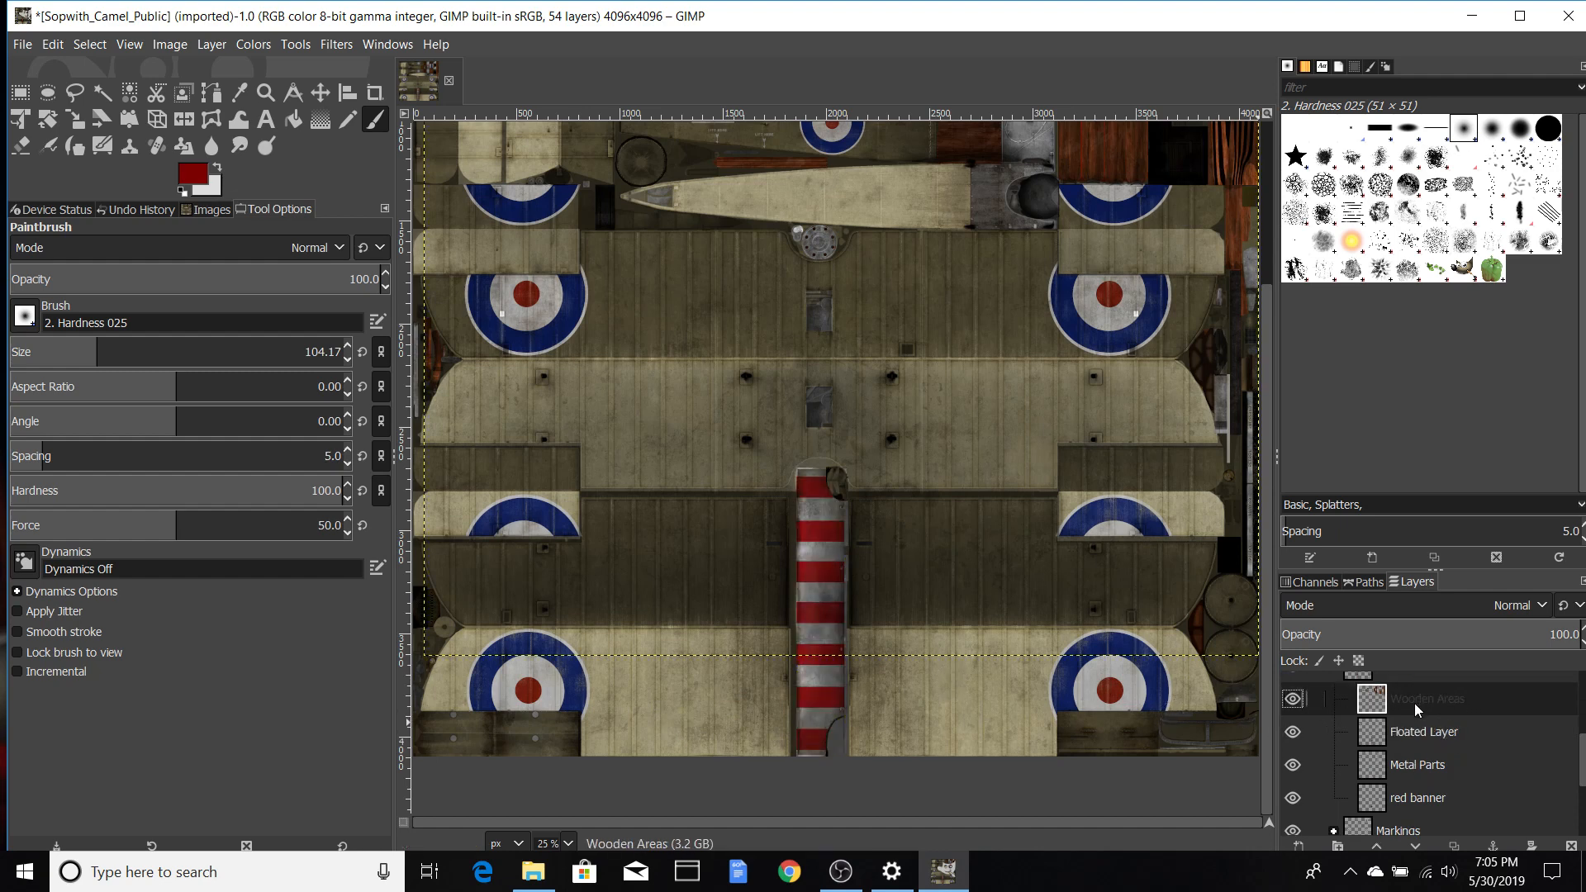
left_click(1396, 740)
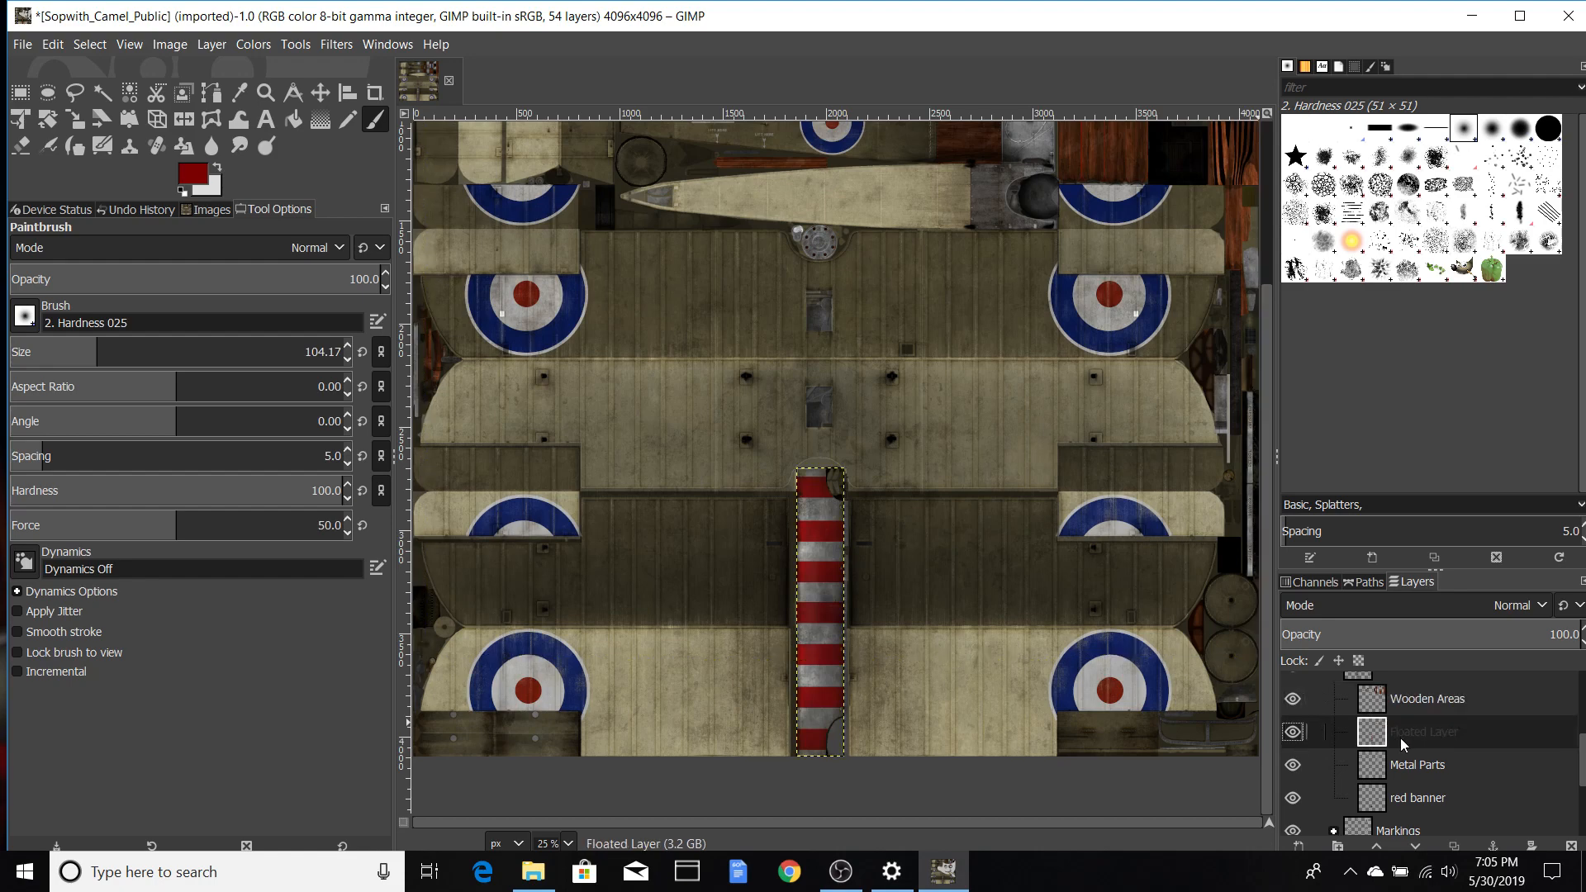
left_click(1412, 766)
right_click(1414, 801)
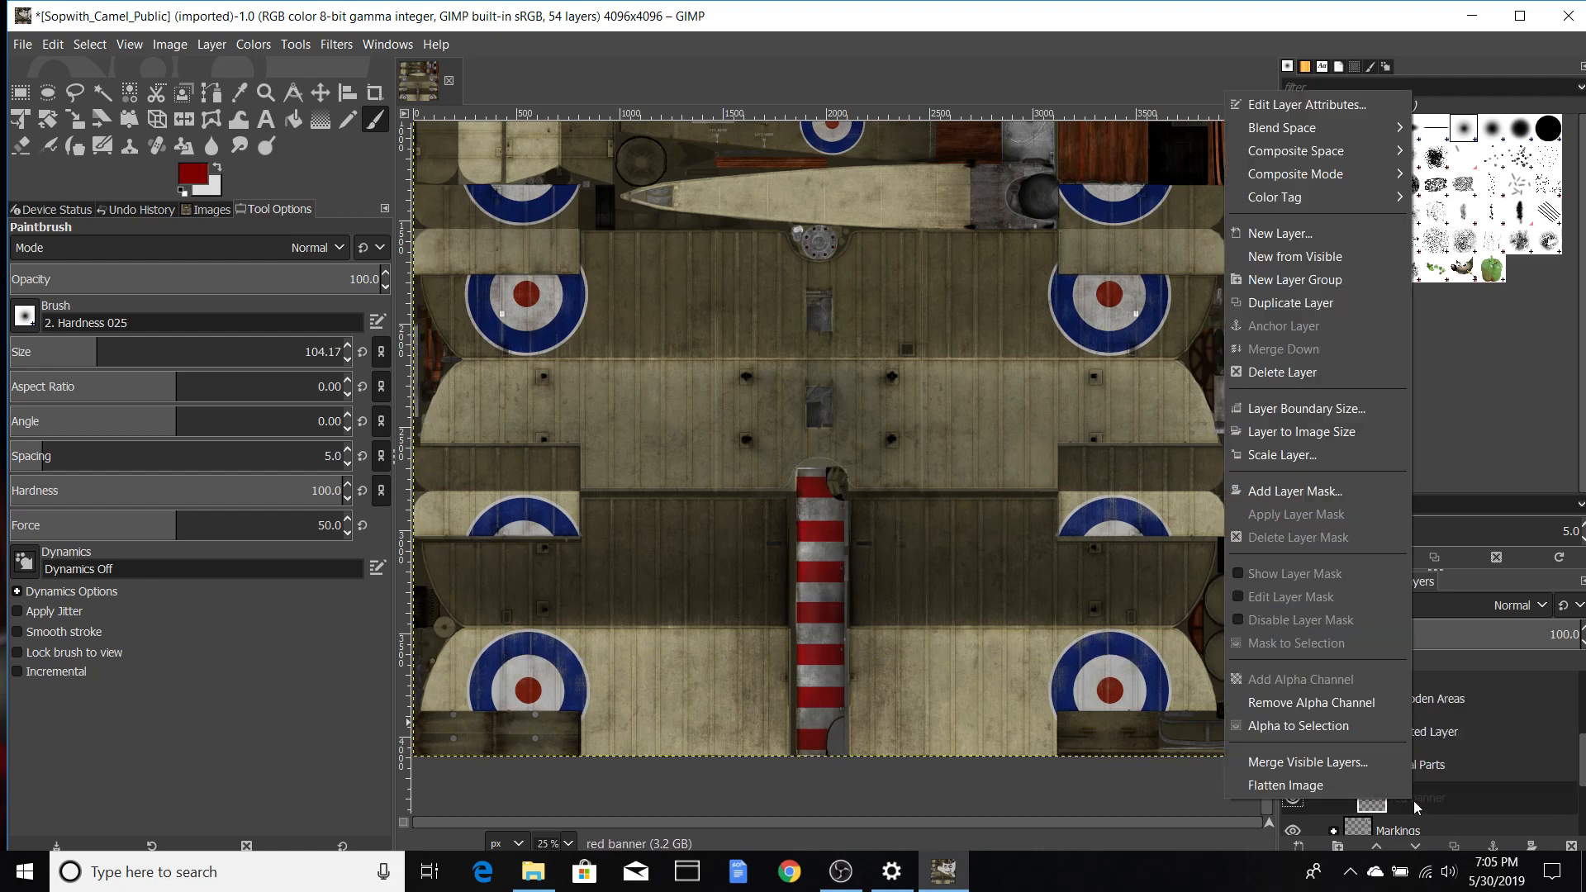
left_click(1321, 374)
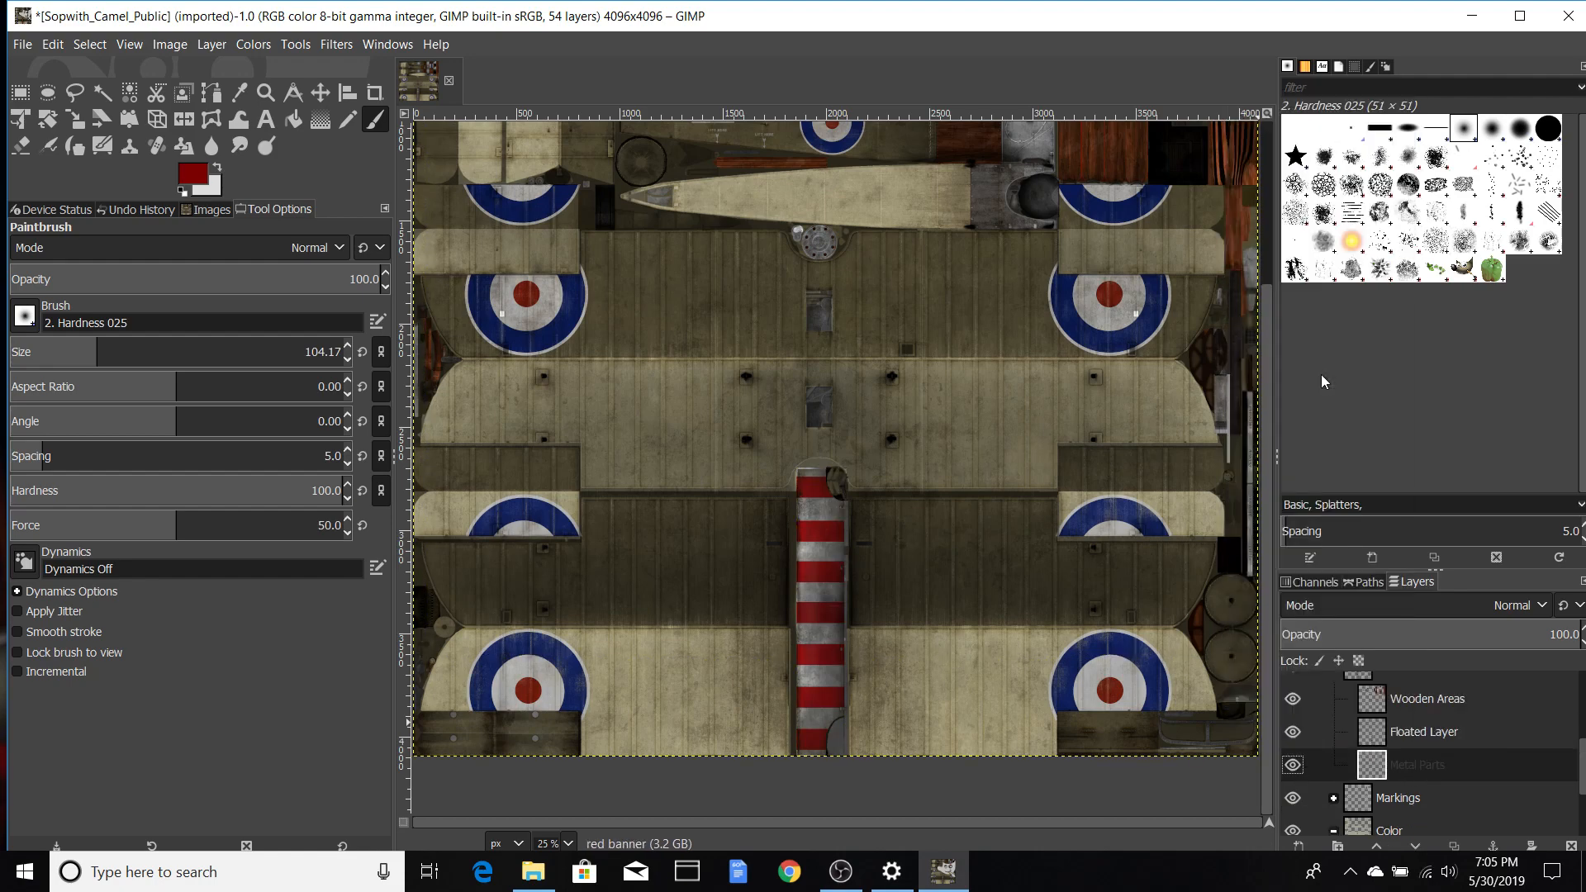
Step: Make the Floated Layer active and check the template with the Metal Parts and Wooden Areas layers toggled
left_click(1396, 737)
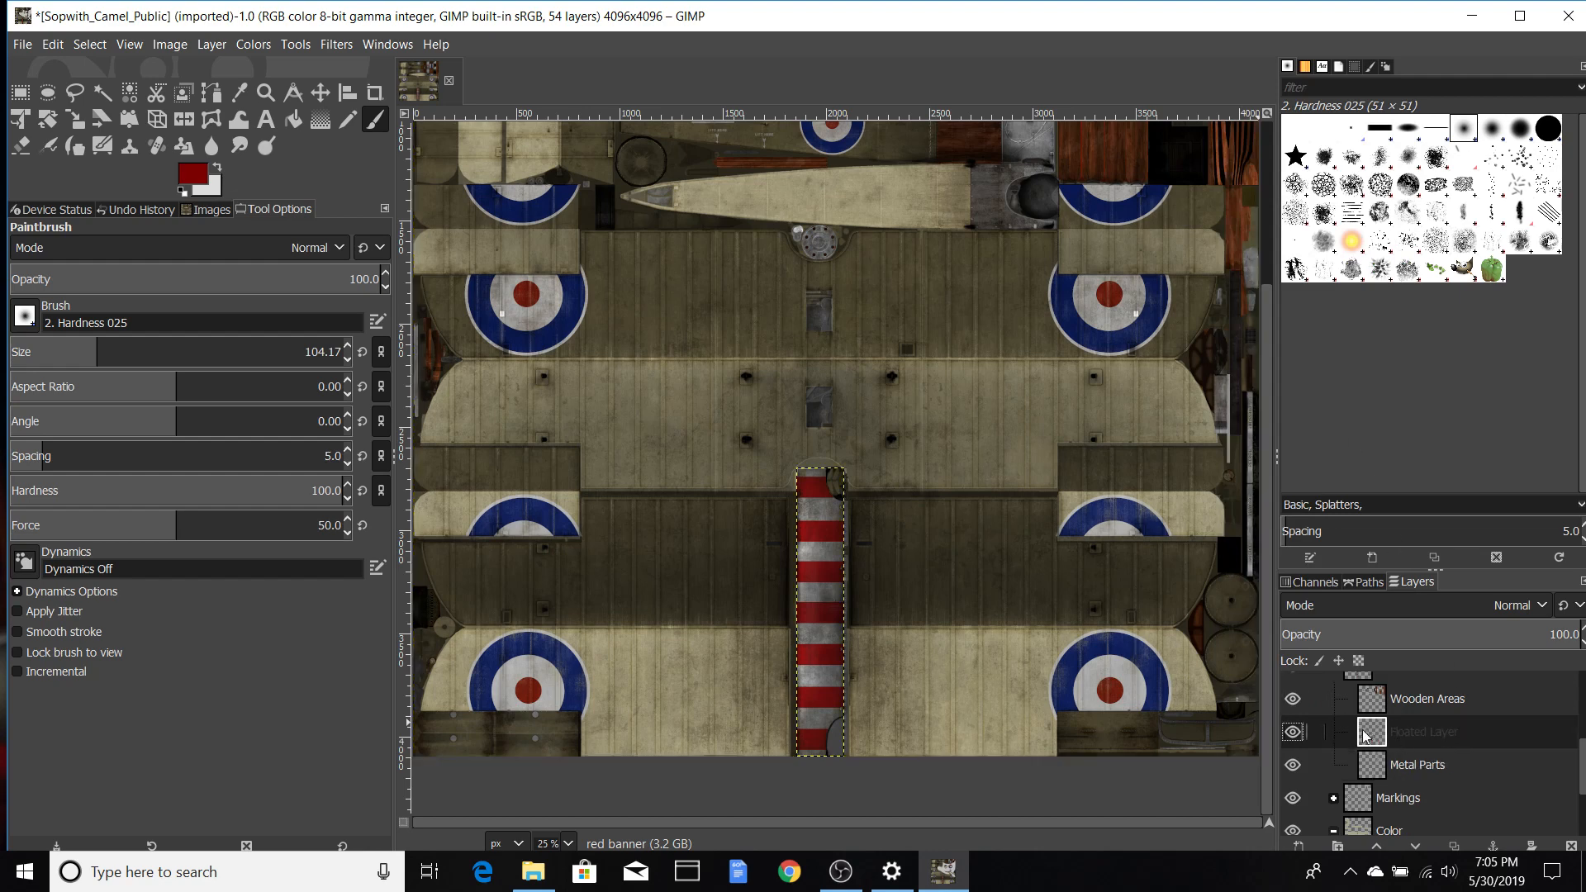
left_click(1293, 765)
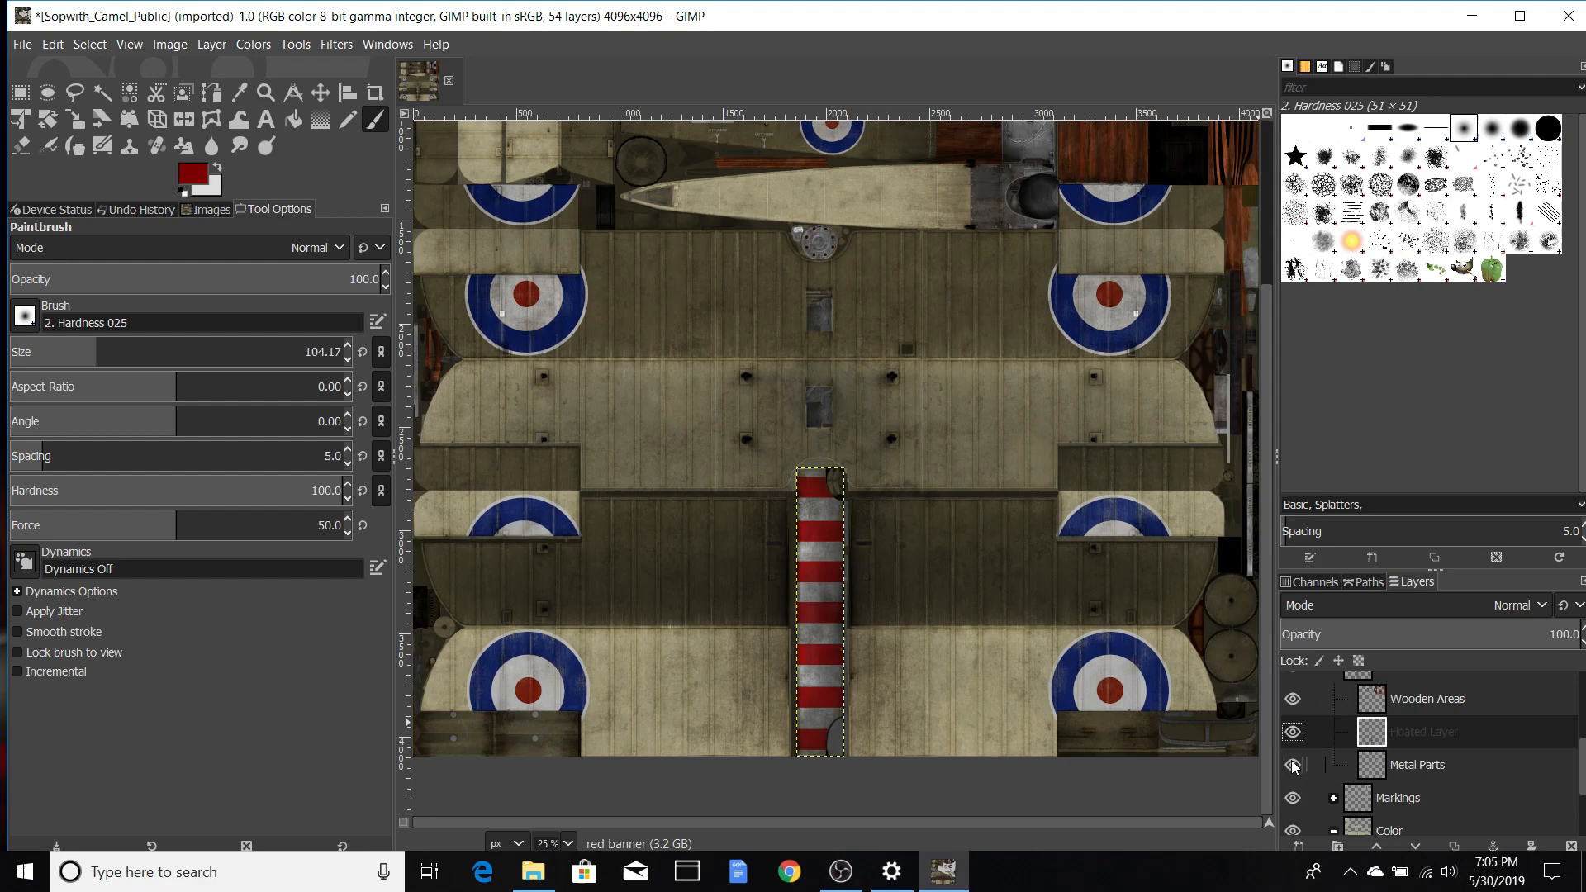
left_click(1292, 696)
left_click(1291, 695)
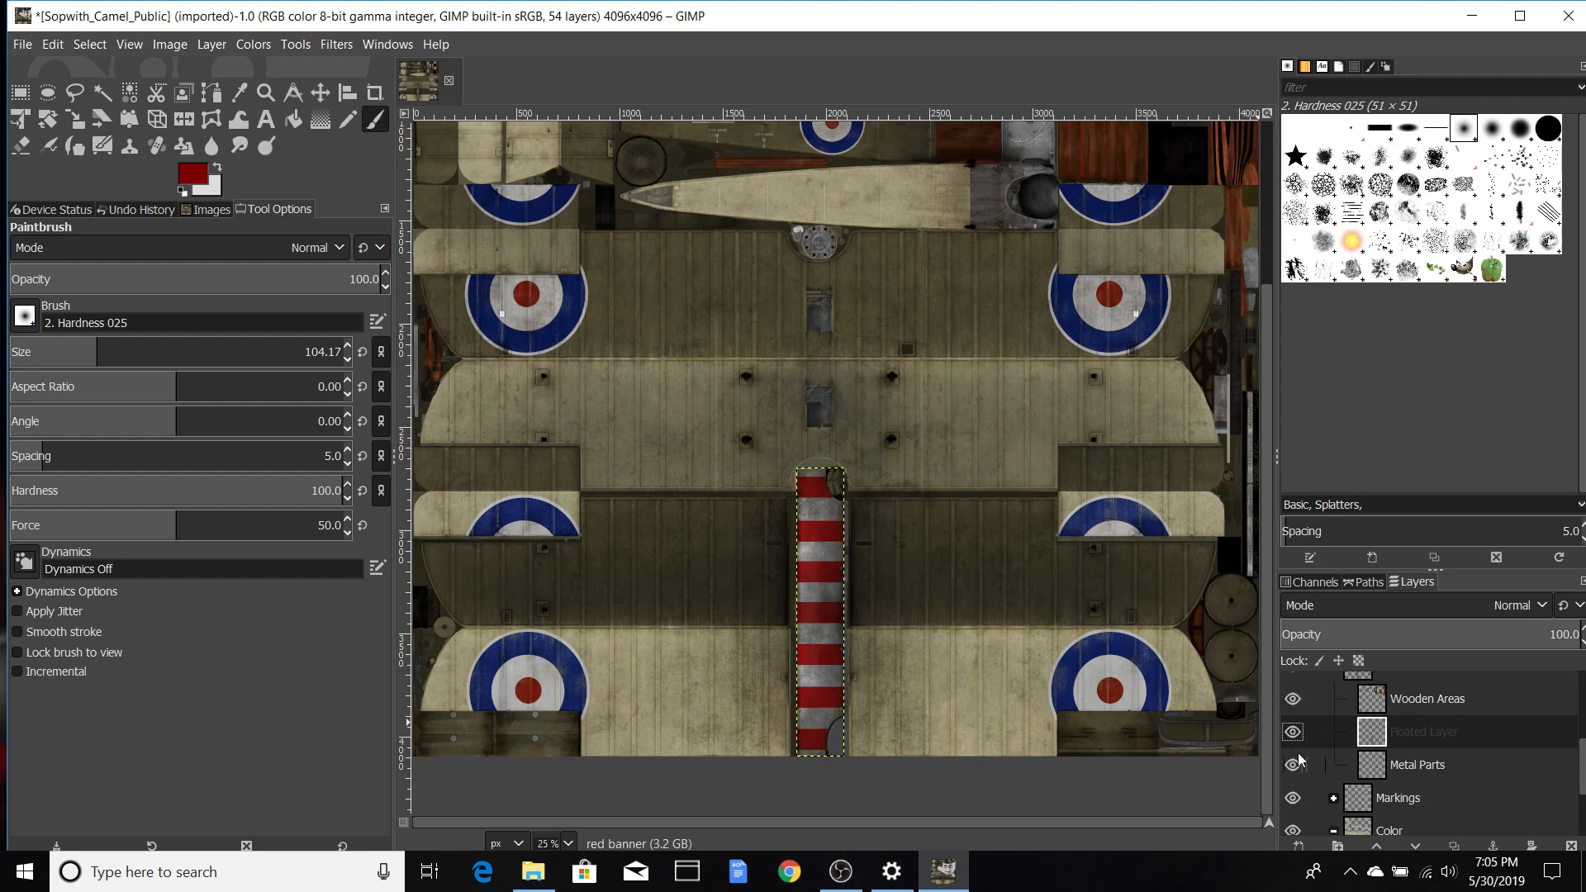
scroll(991, 780, "up", 4)
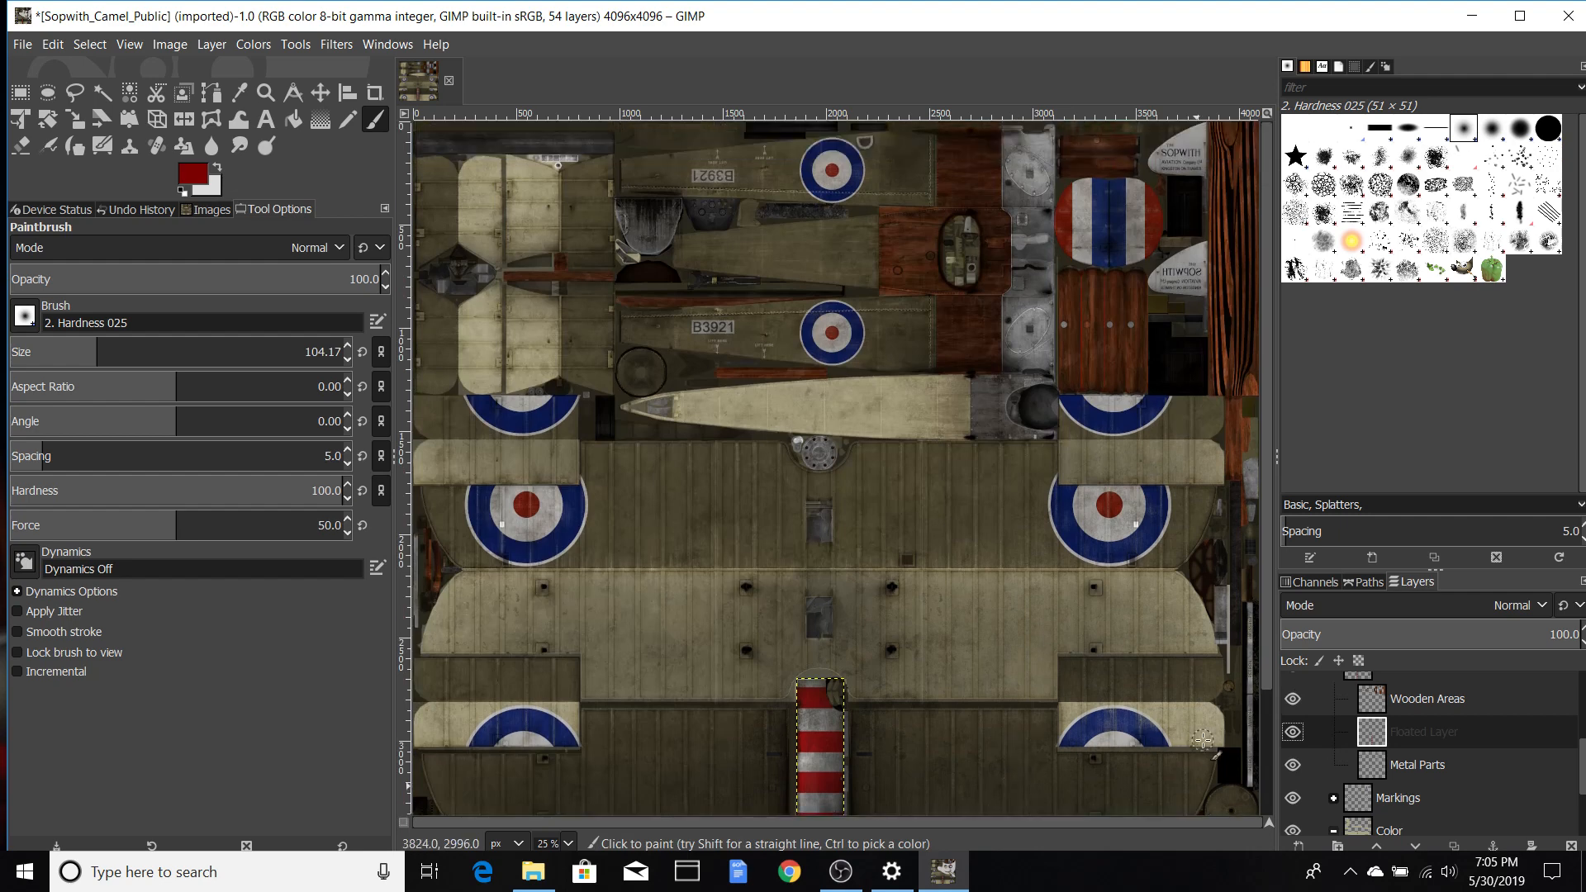
scroll(1202, 739, "down", 4)
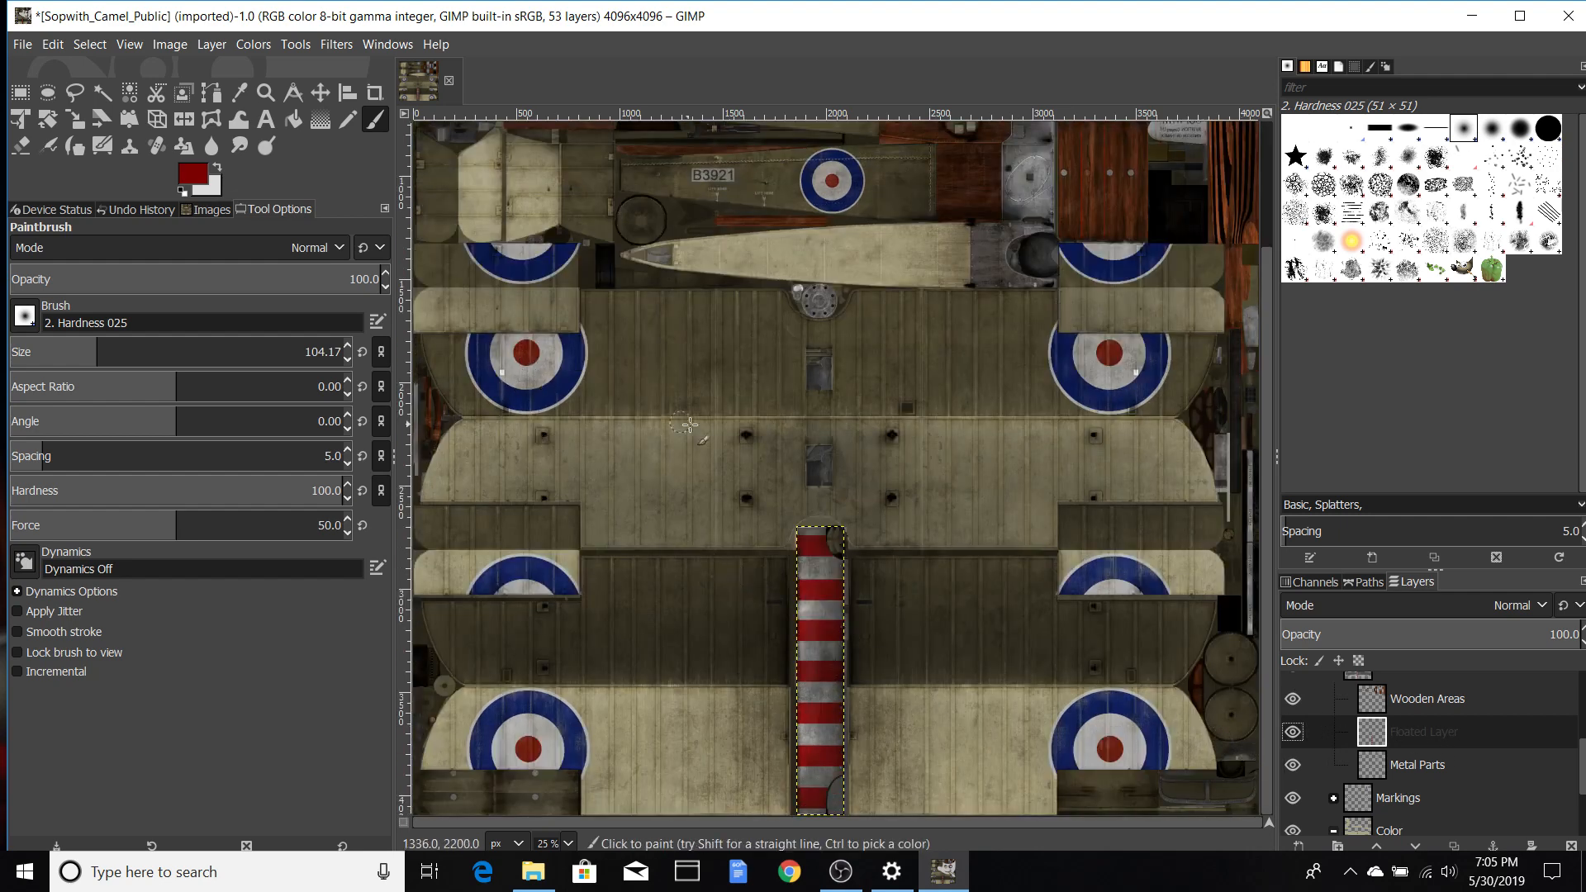
Step: Try to move the striped Floated Layer off the metal panel onto the wing and undo the move
left_click(321, 93)
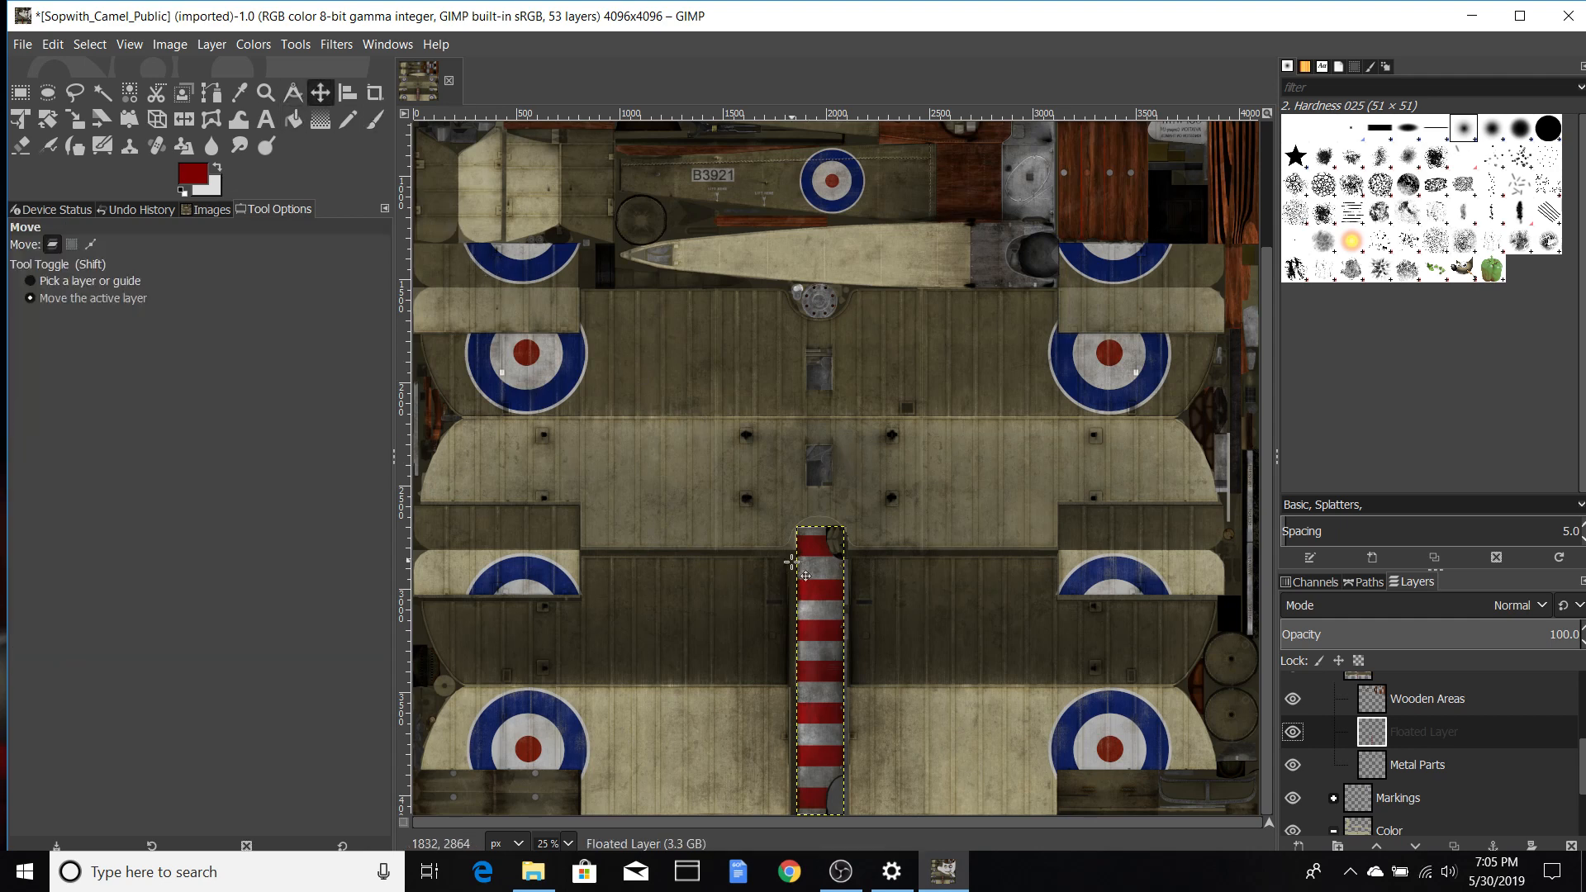
left_click_drag(812, 589, 920, 600)
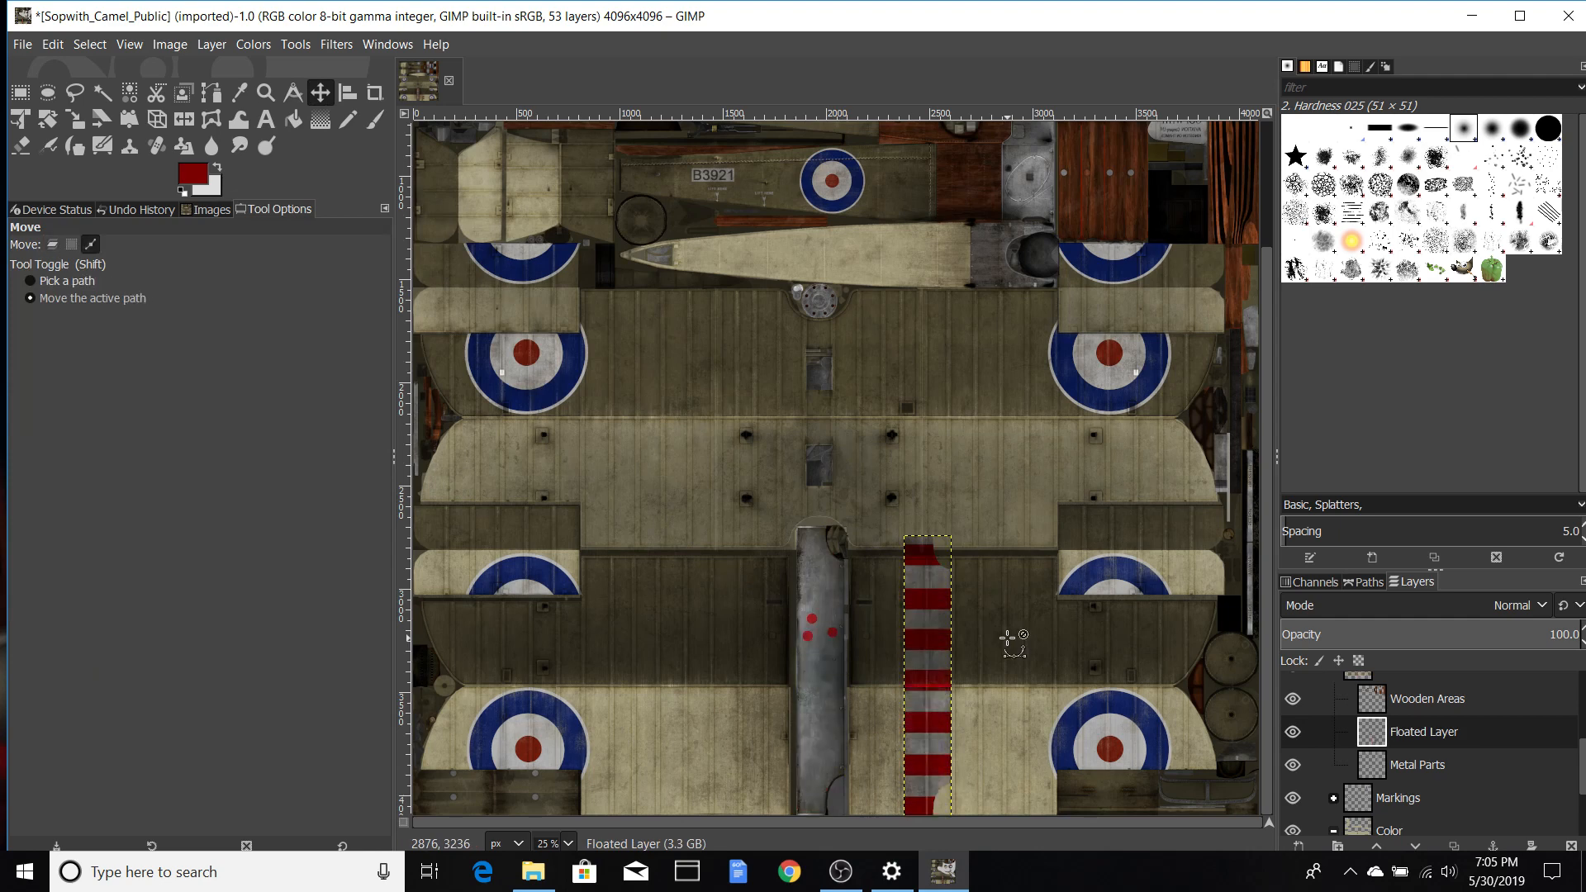
key("ctrl+z")
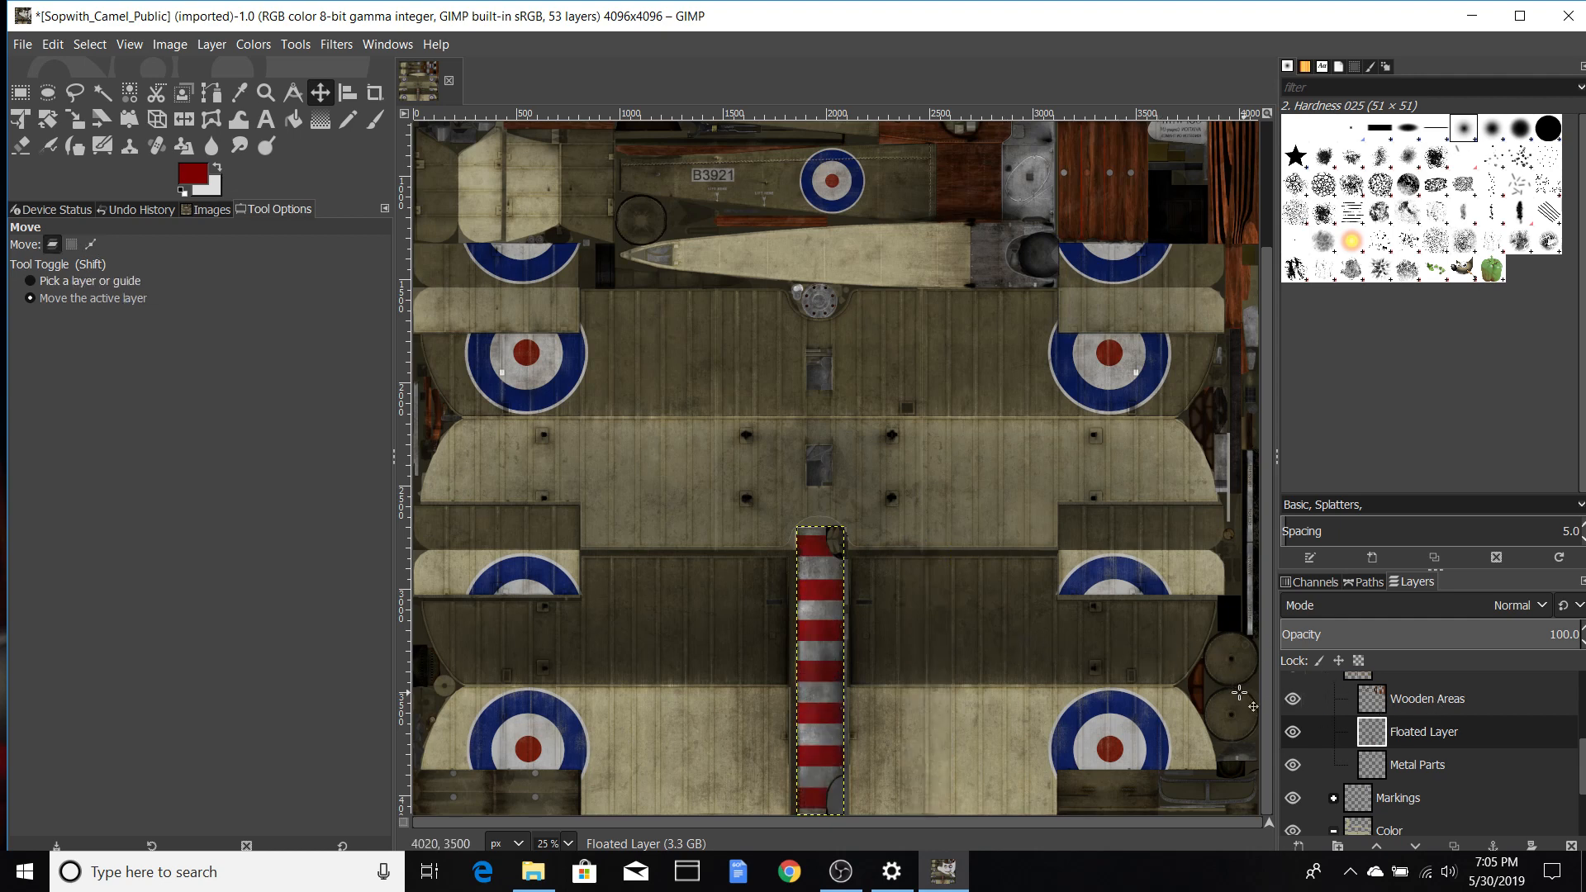
Step: Collapse the Metal & Wood Effects group, make the Paint Here layer in the Color group active and switch to Free Select
scroll(1489, 705, "up", 2)
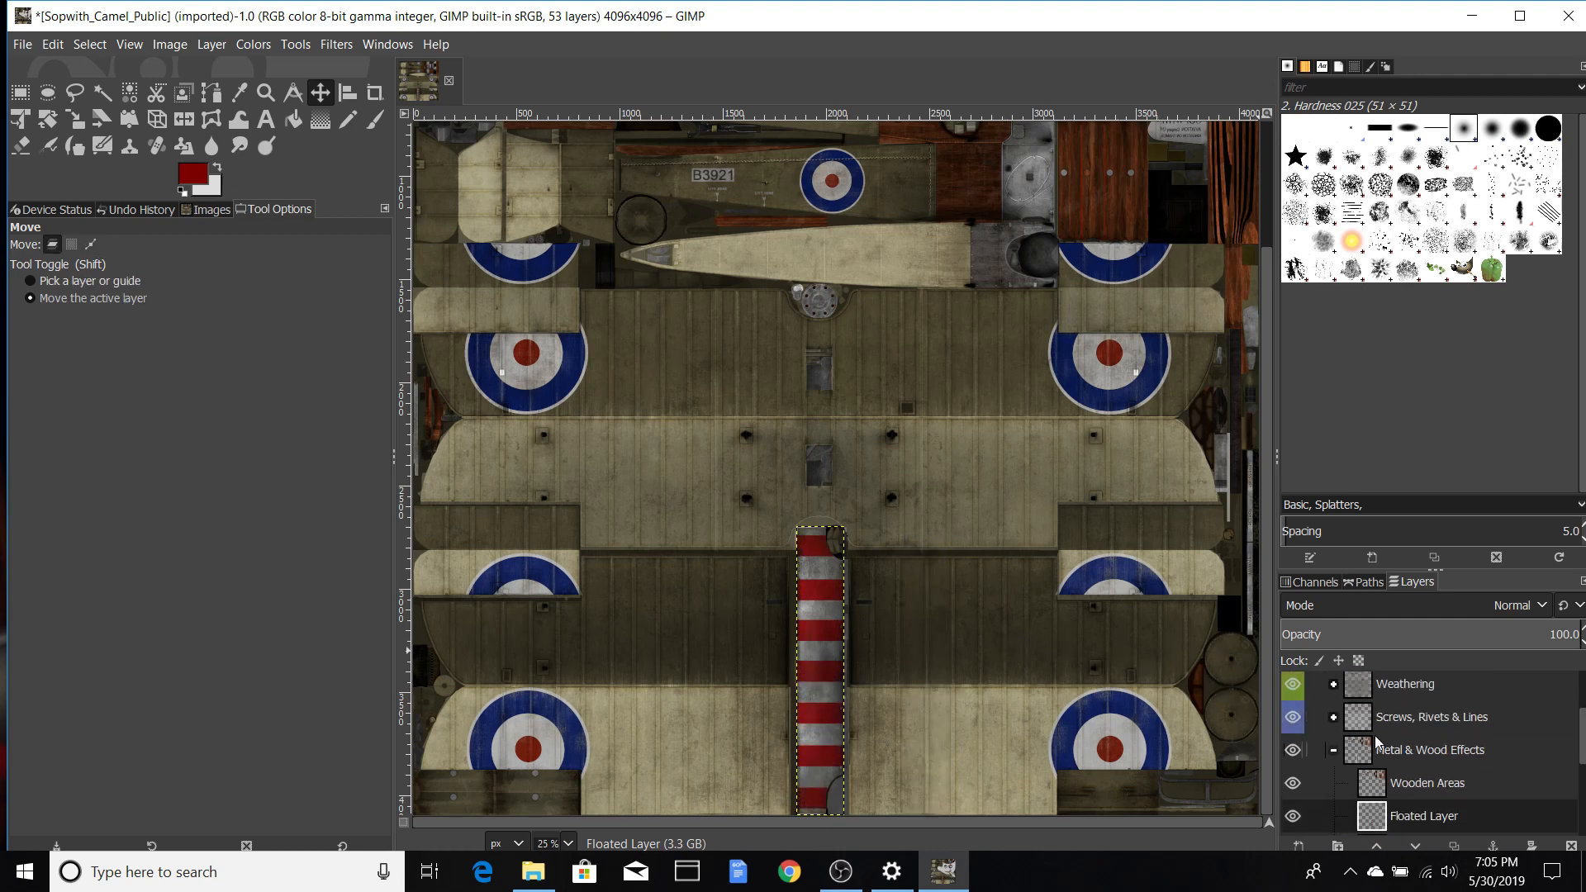
scroll(931, 584, "up", 2)
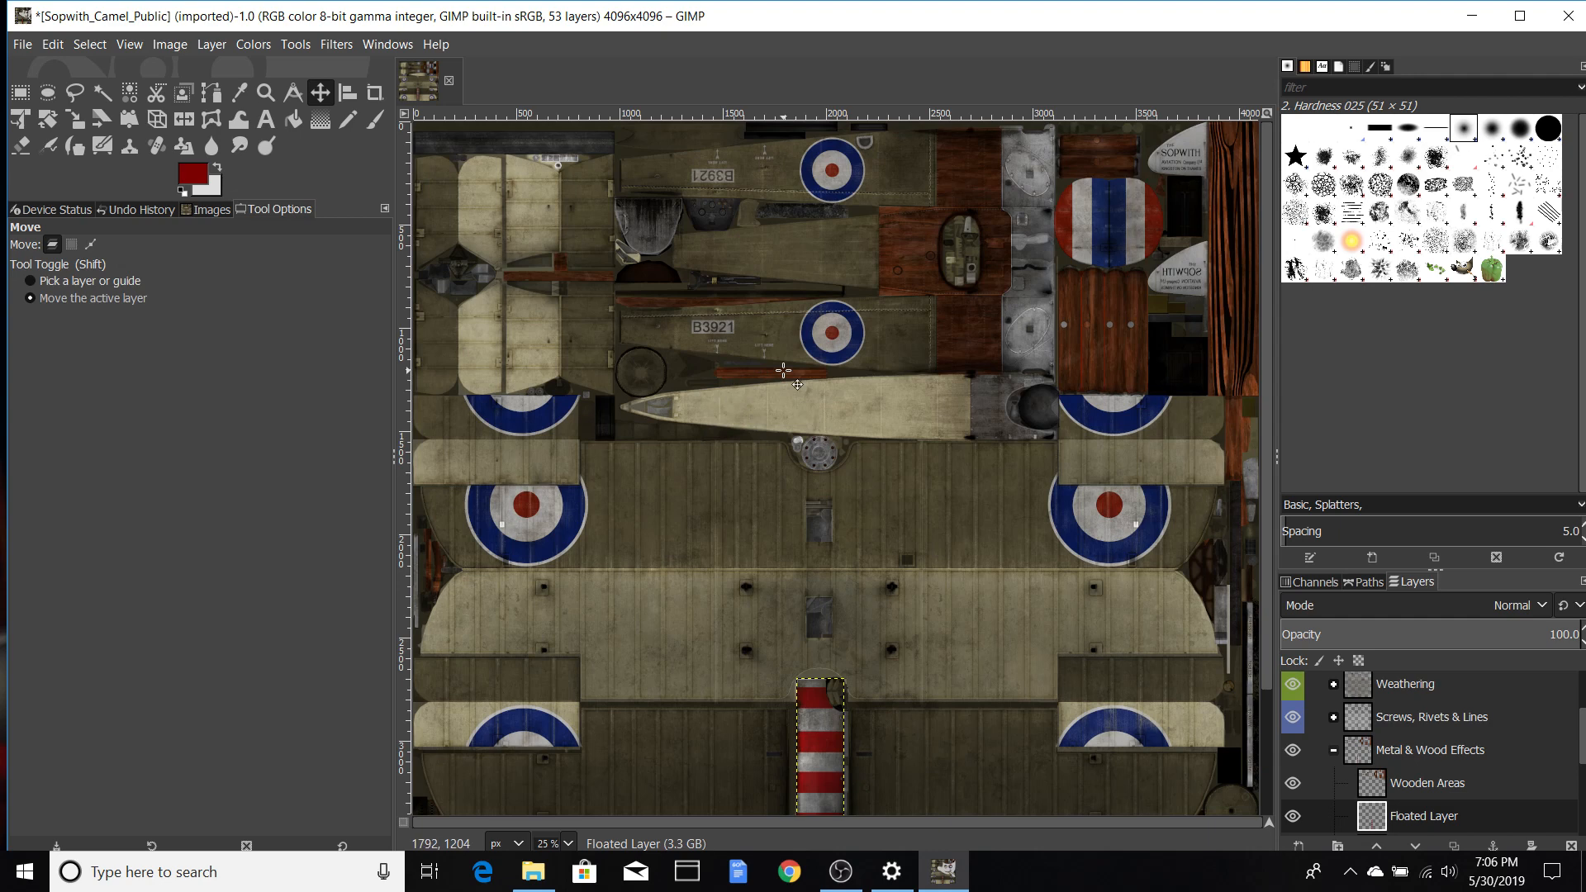
scroll(1521, 764, "down", 5)
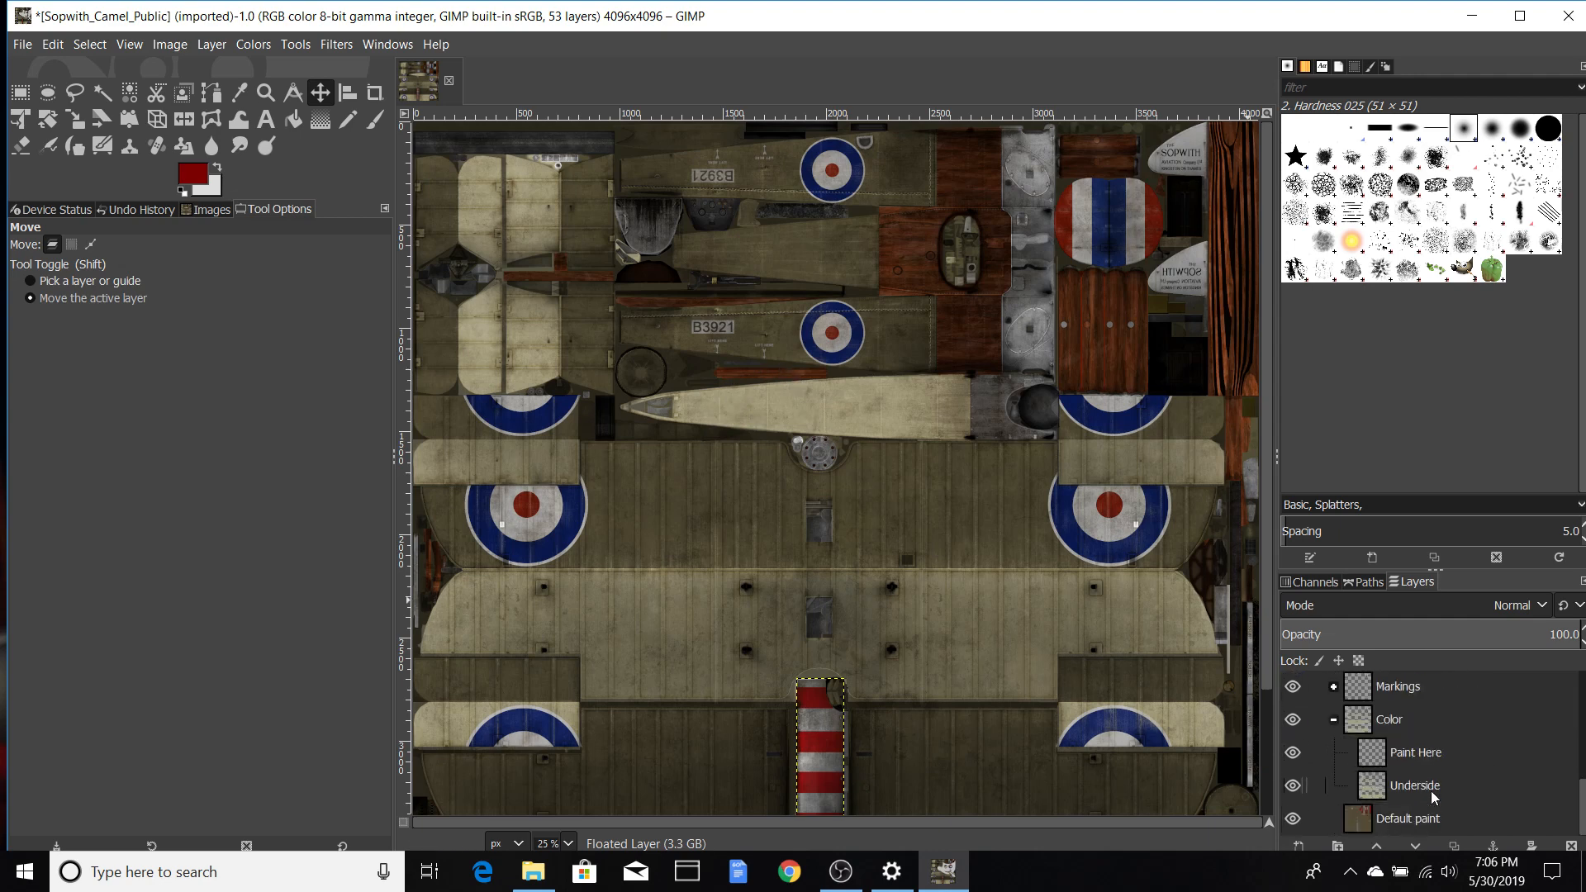
scroll(1432, 793, "up", 5)
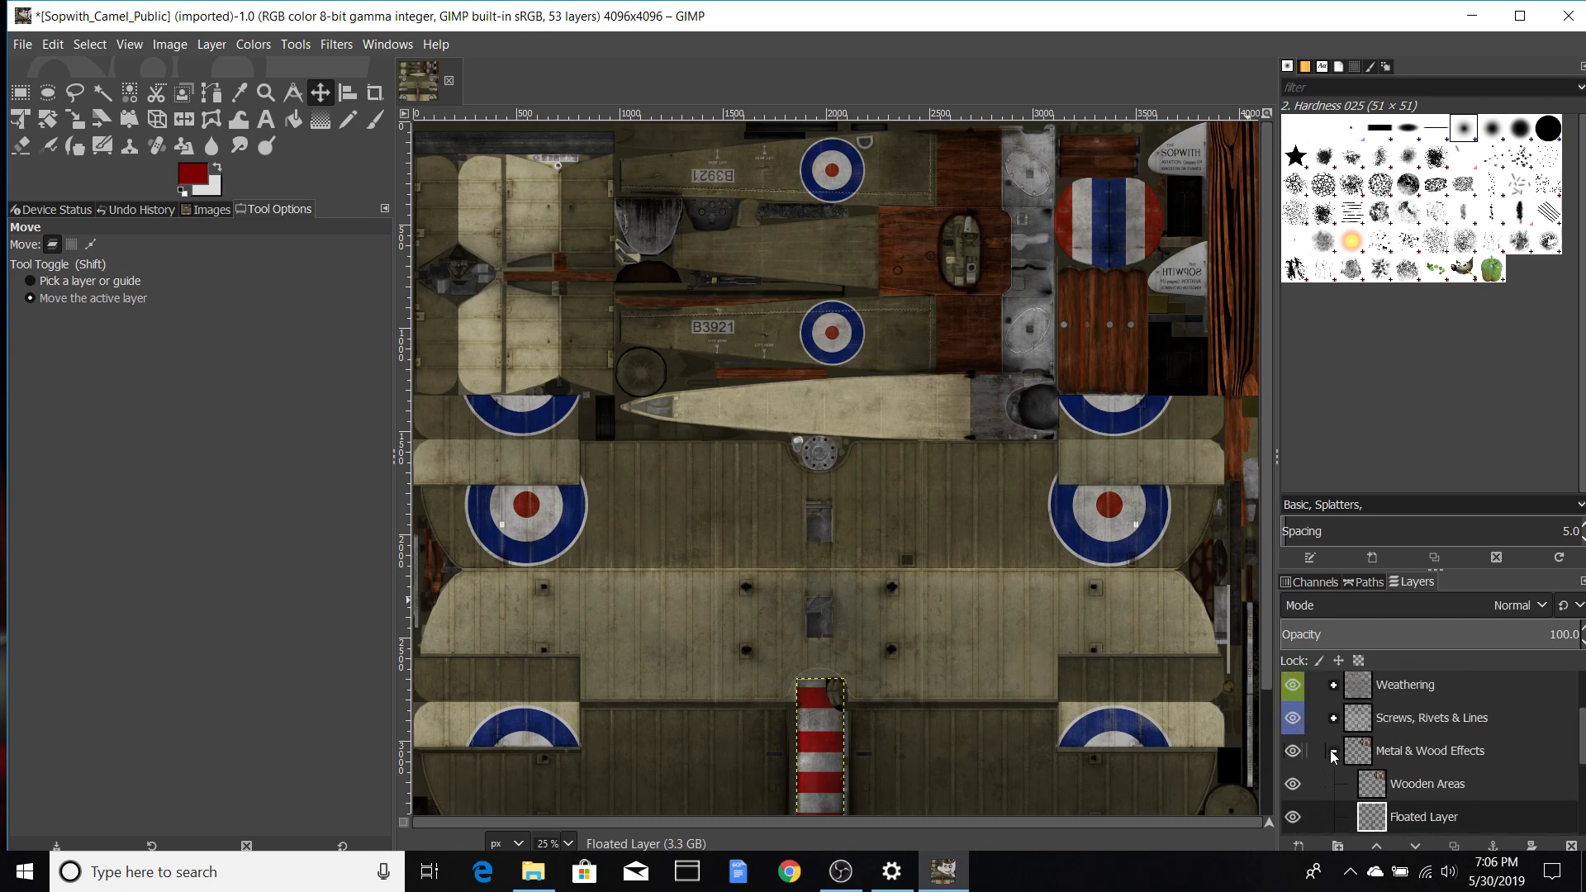
left_click(1333, 751)
scroll(1431, 750, "down", 3)
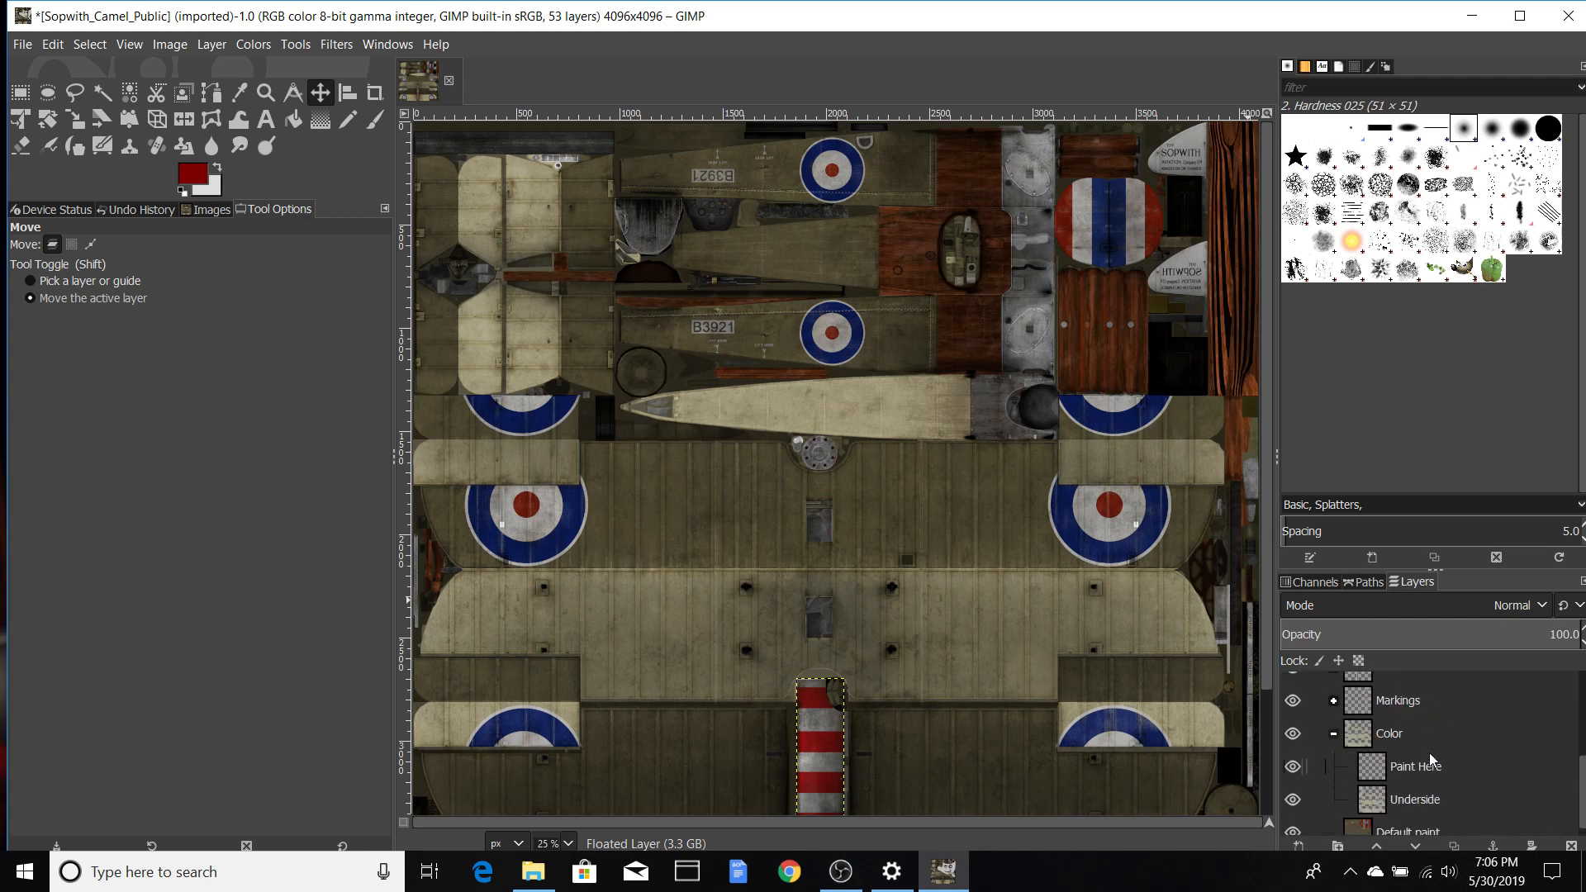
left_click(1417, 759)
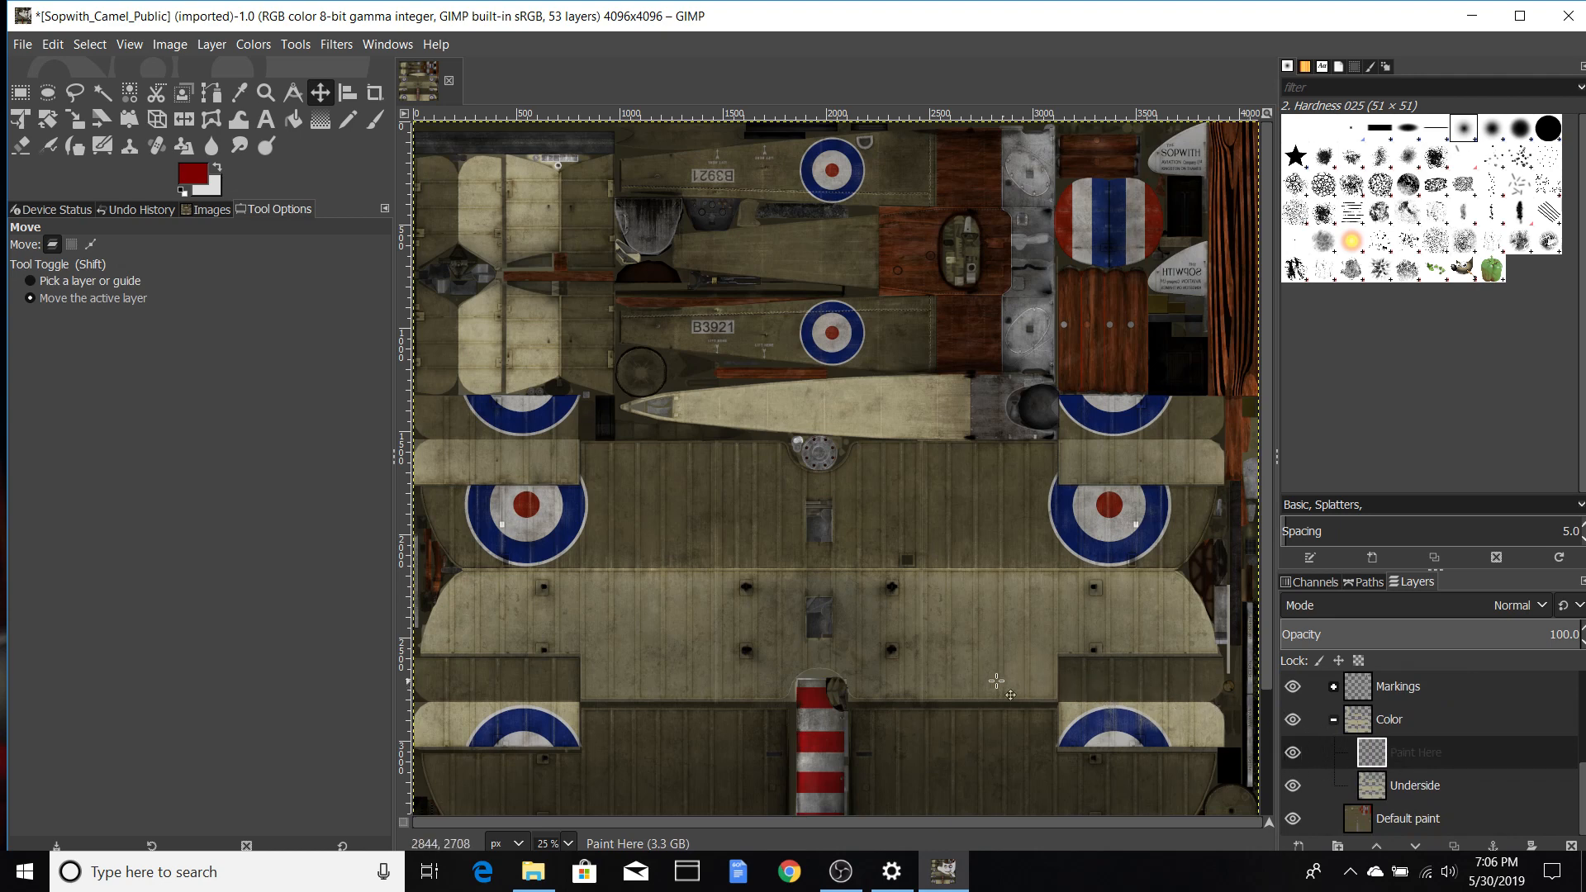
left_click(77, 95)
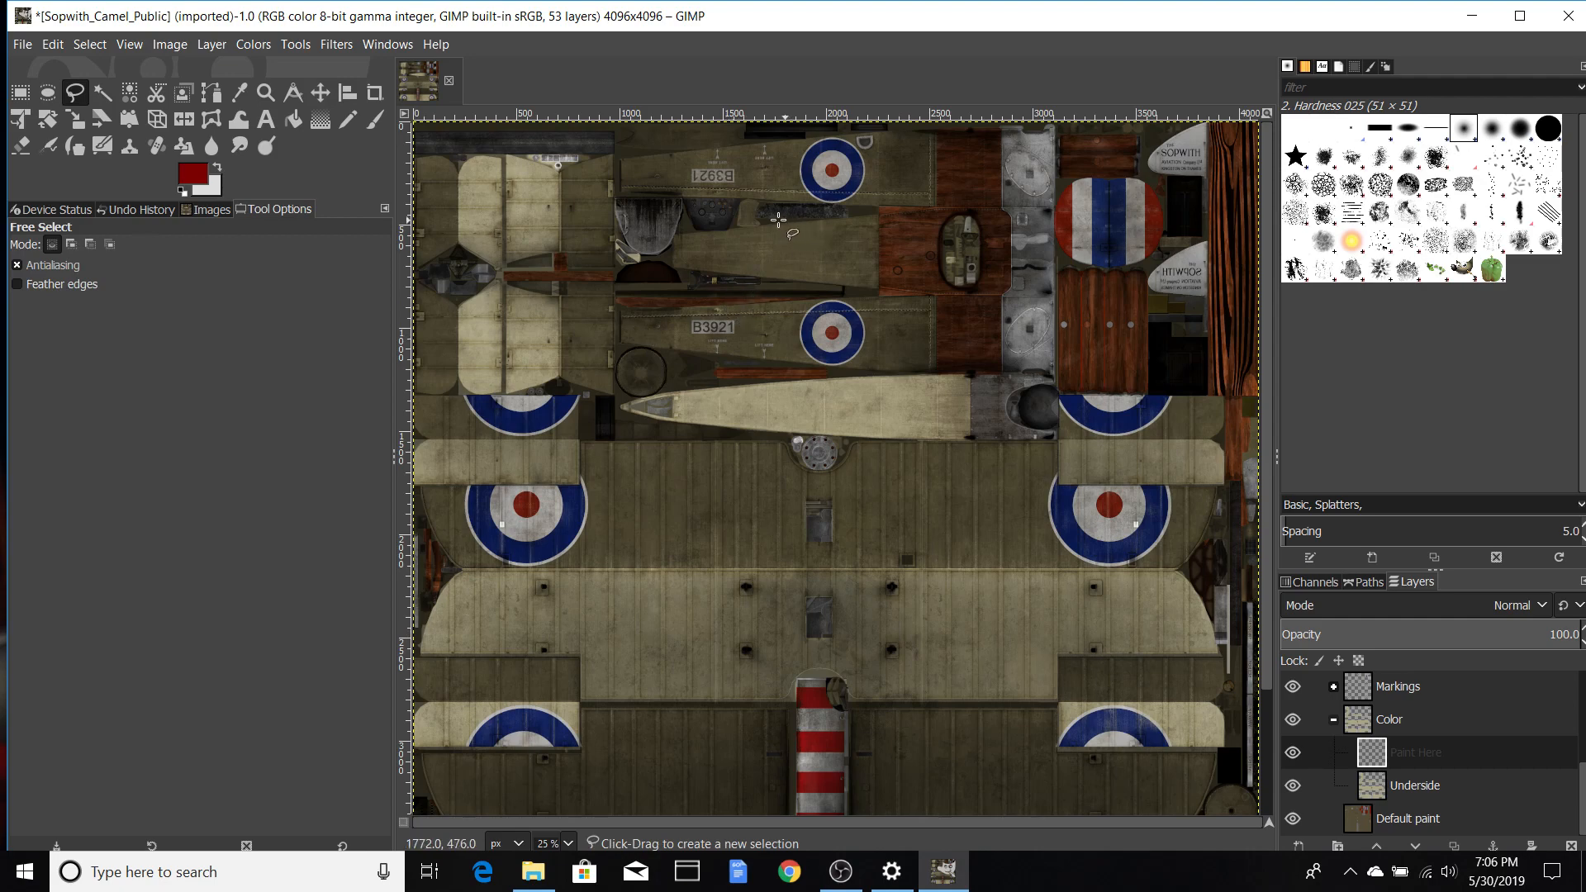
Step: Outline a narrow vertical strip about 110 px wide across all four fuselage panels with Free Select, just behind the B3921 serials
scroll(746, 198, "up", 2)
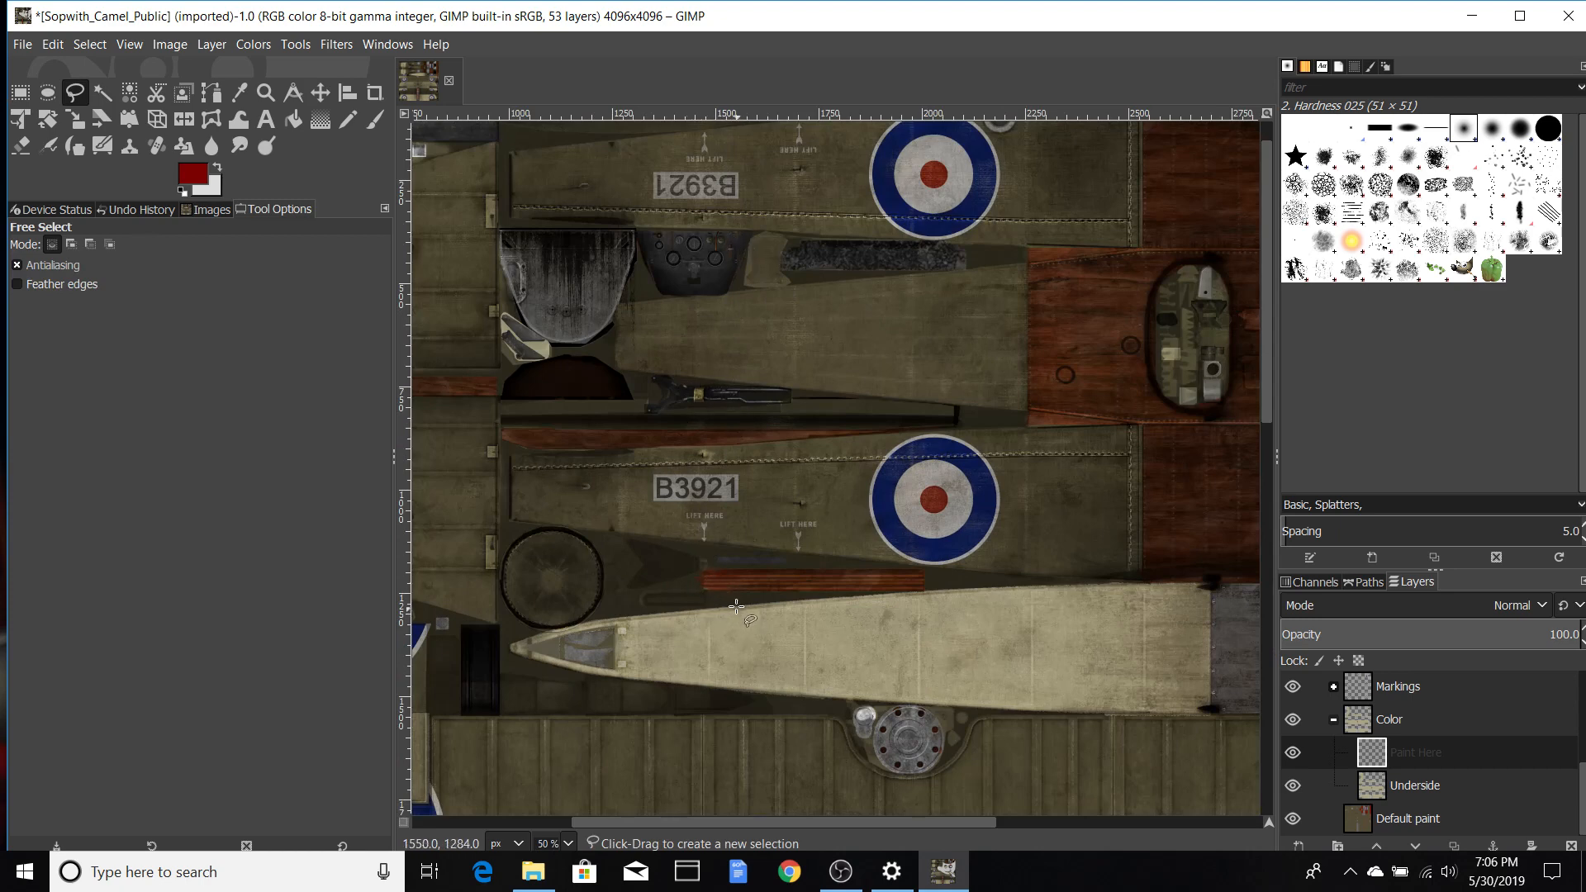
scroll(778, 485, "down", 3)
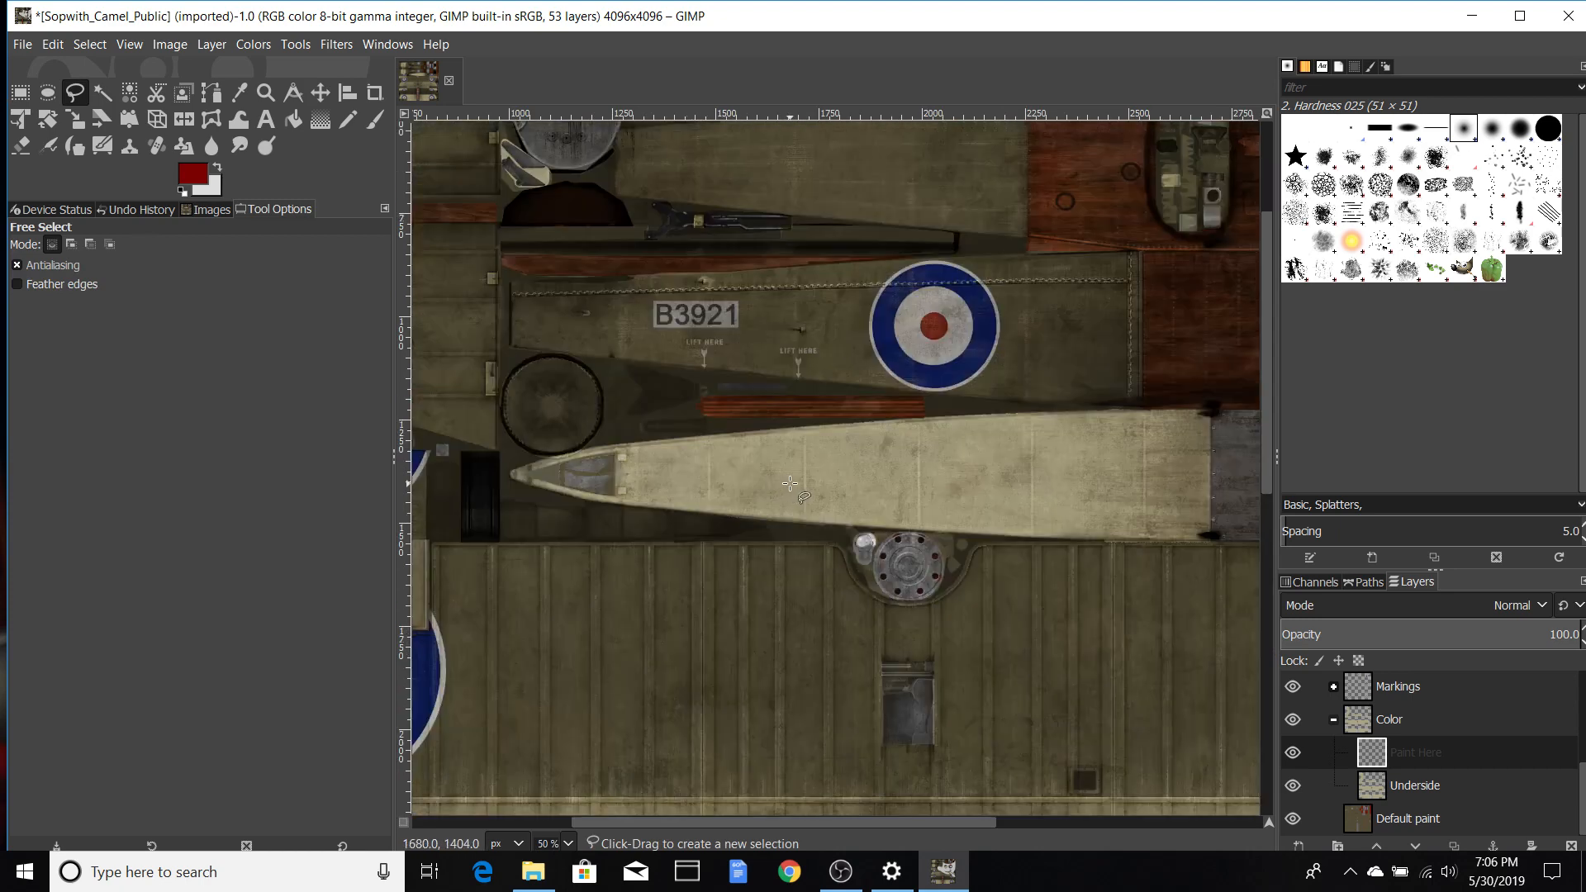
left_click(734, 515)
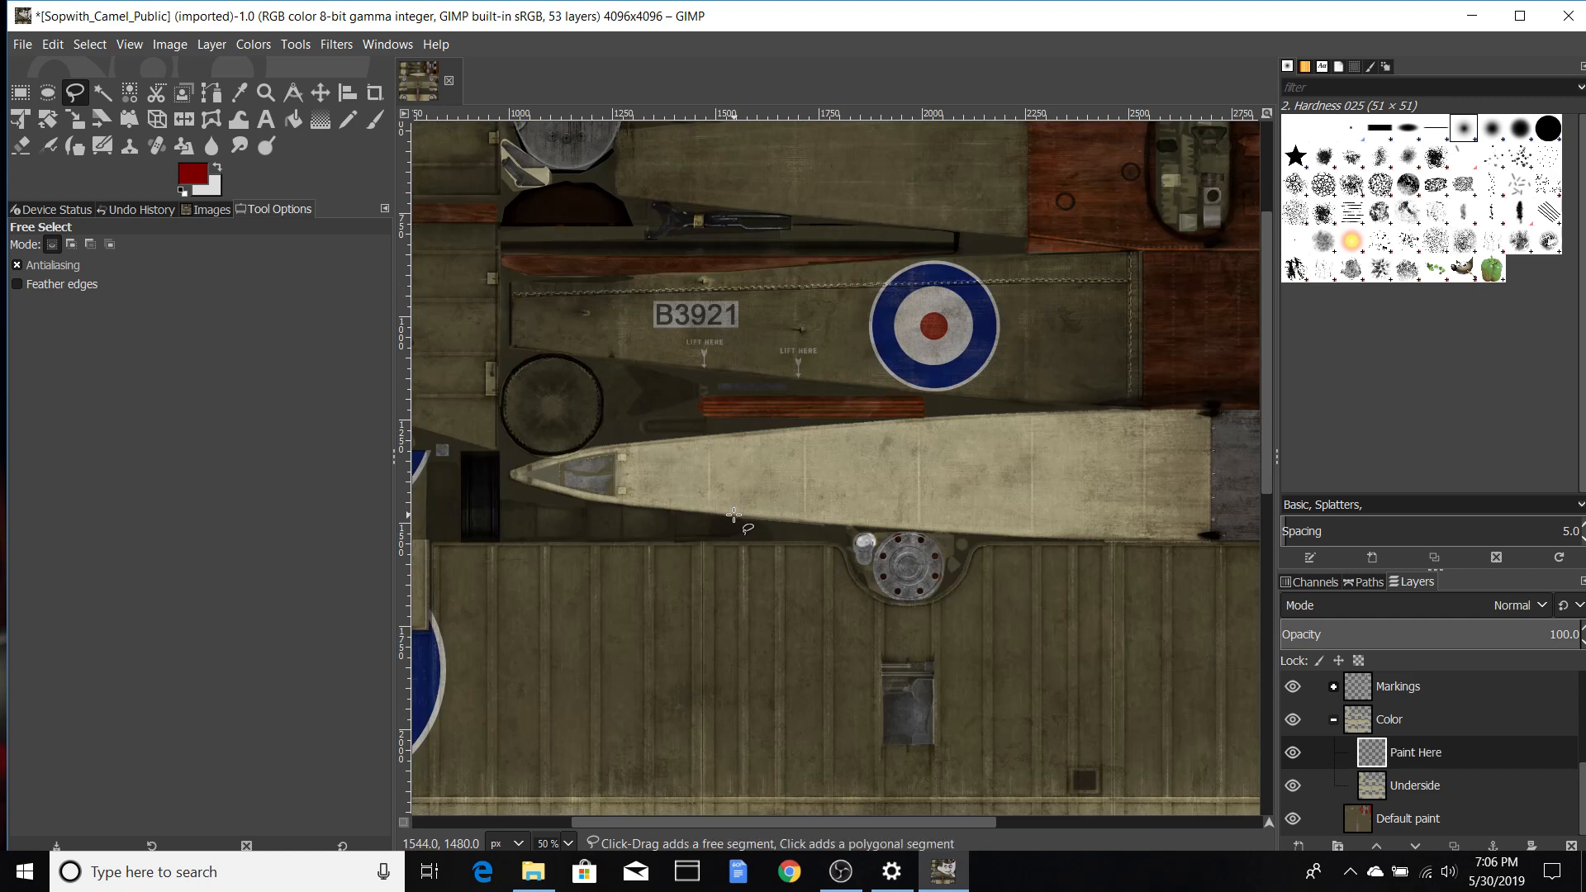
left_click(778, 521)
scroll(779, 373, "up", 3)
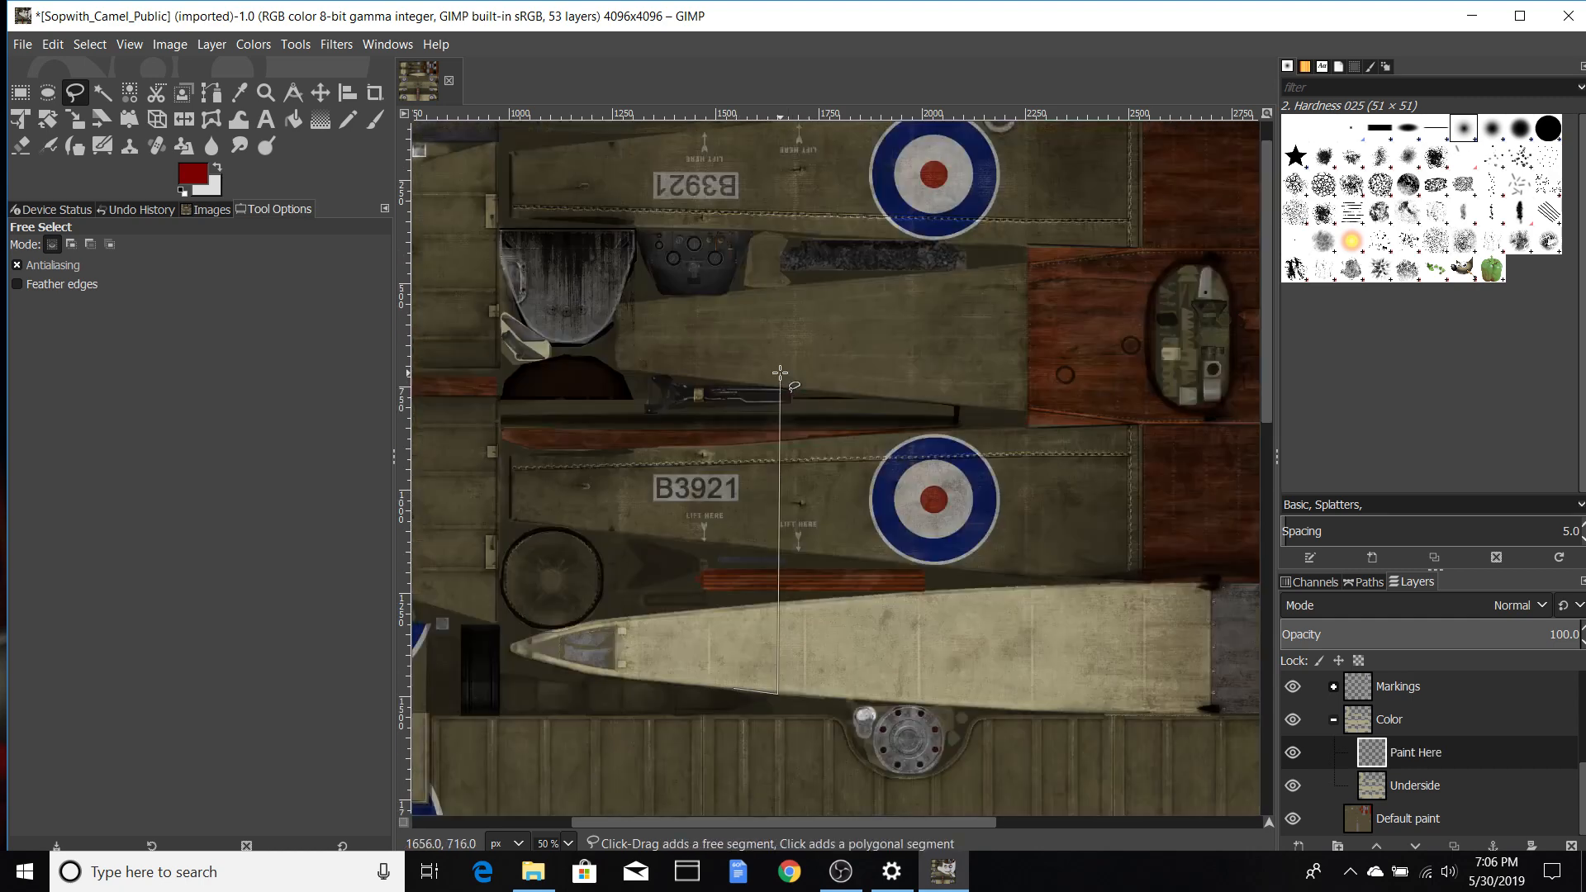
scroll(780, 373, "up", 1)
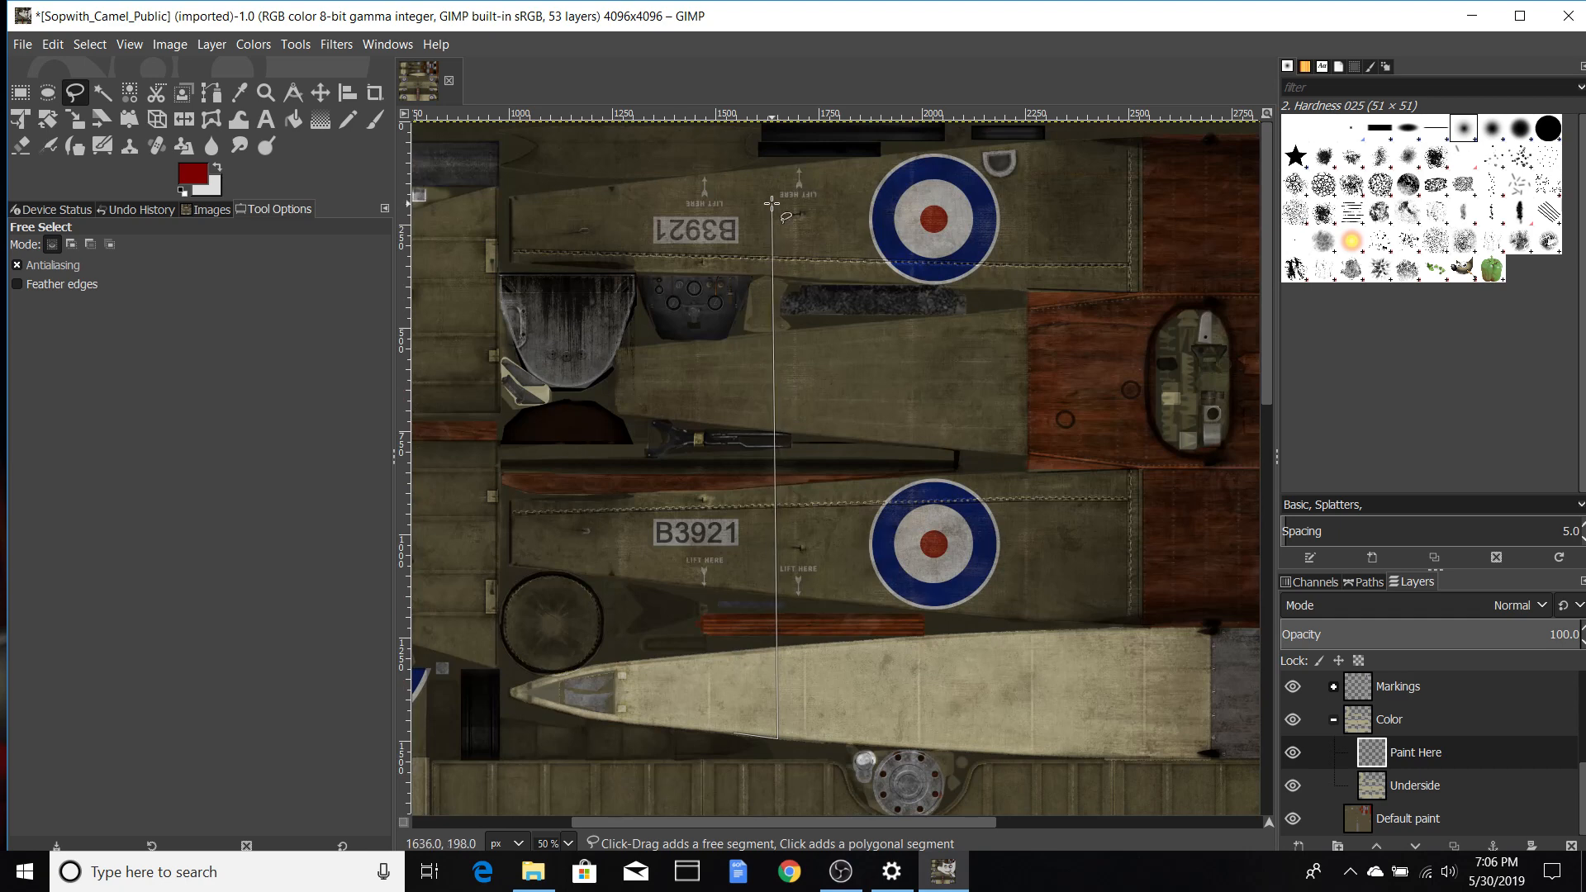
key("ctrl+shift")
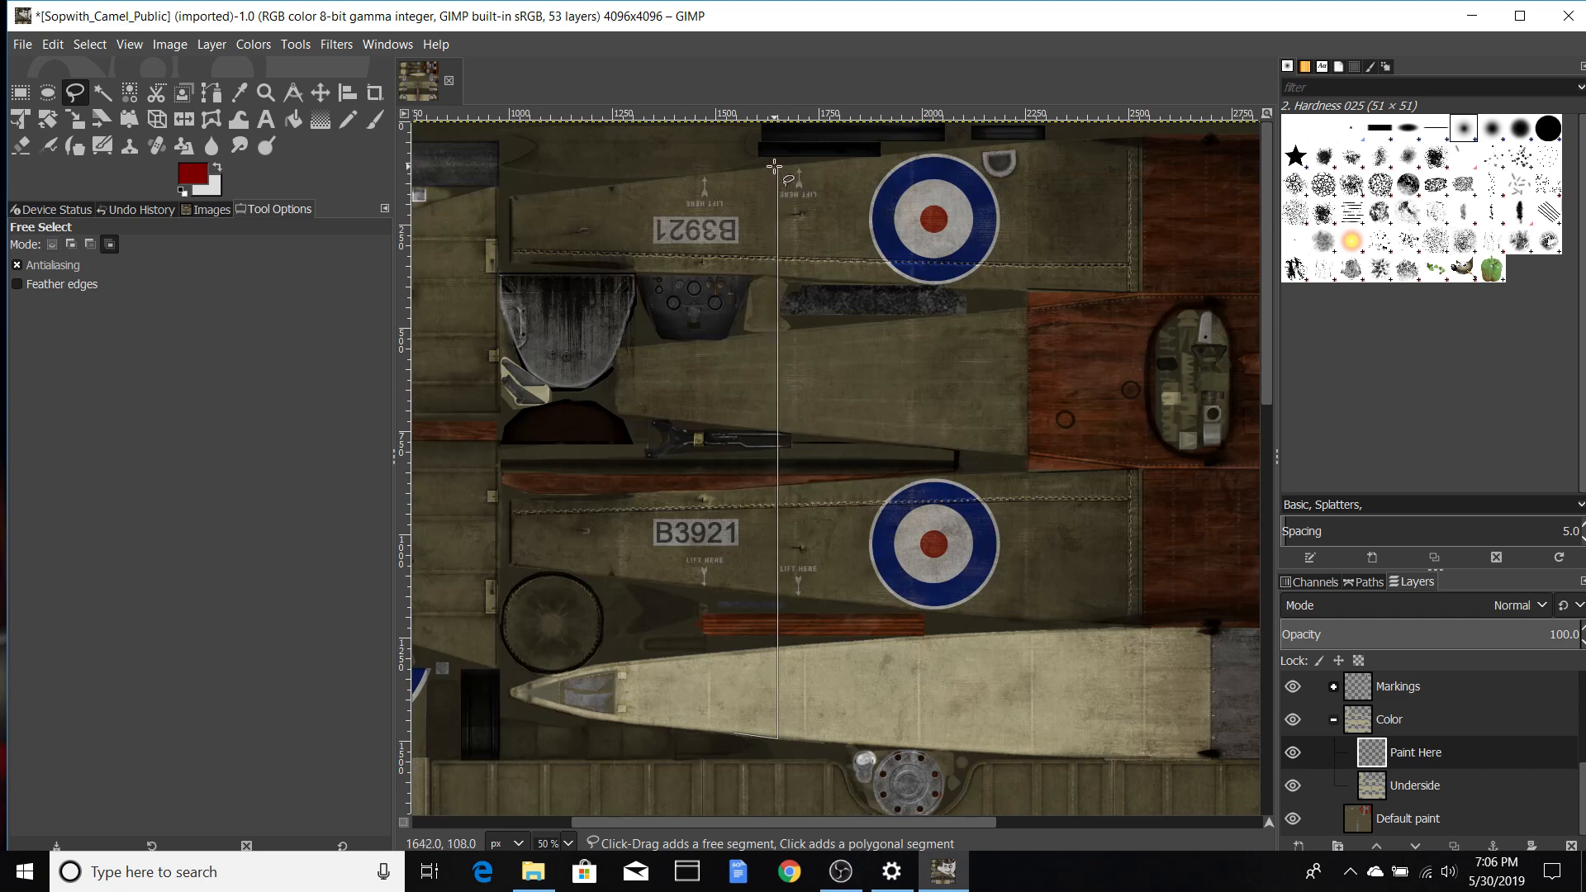
left_click(777, 168, "ctrl+shift")
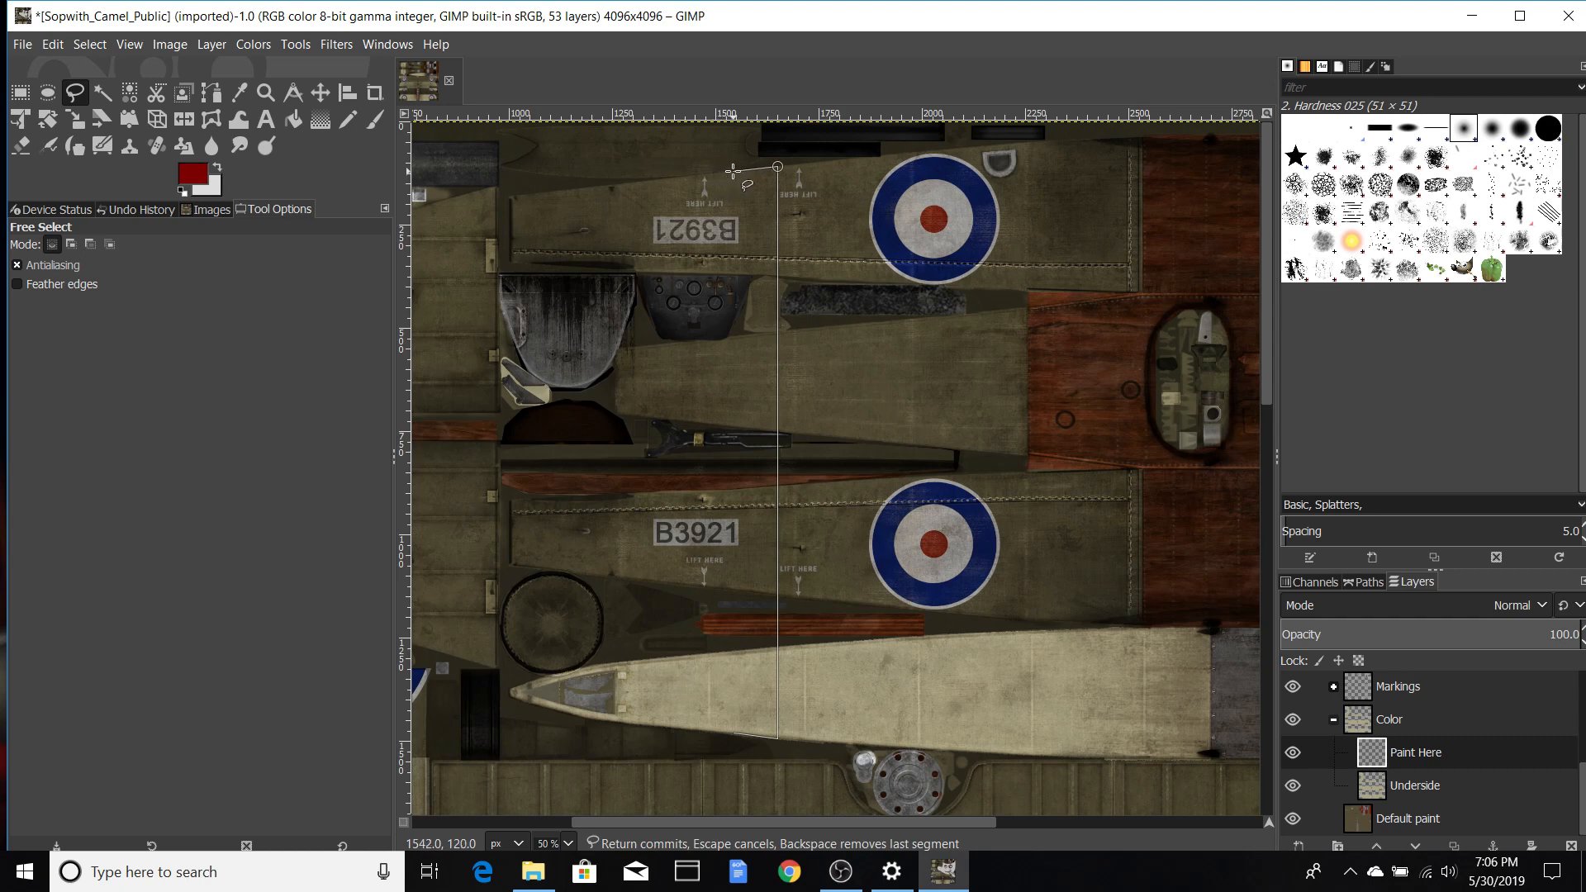
left_click(731, 171)
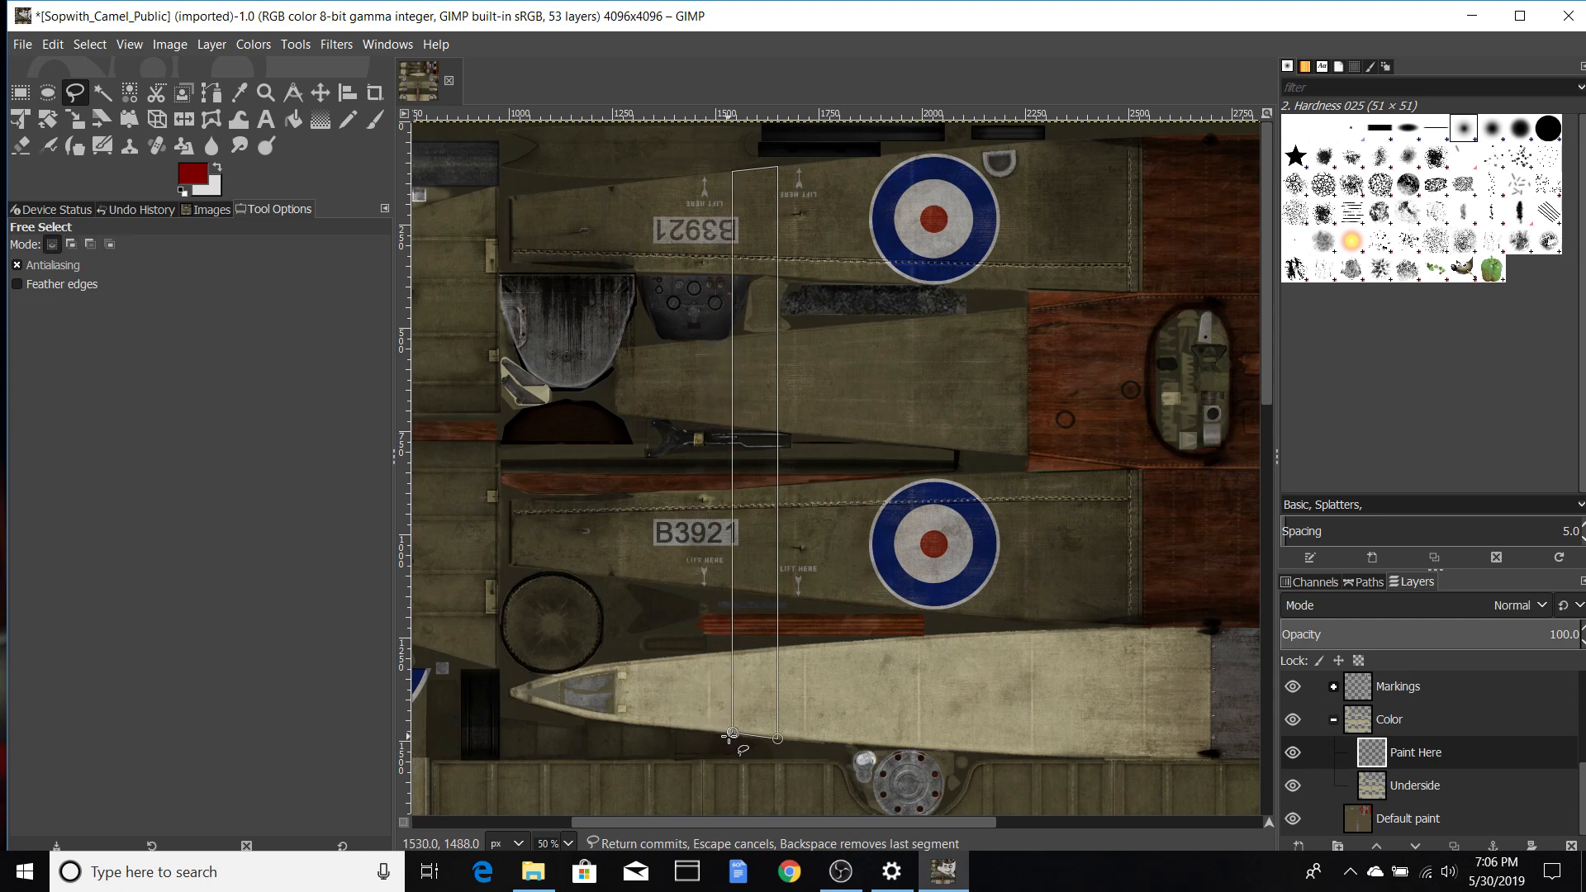
left_click(731, 733)
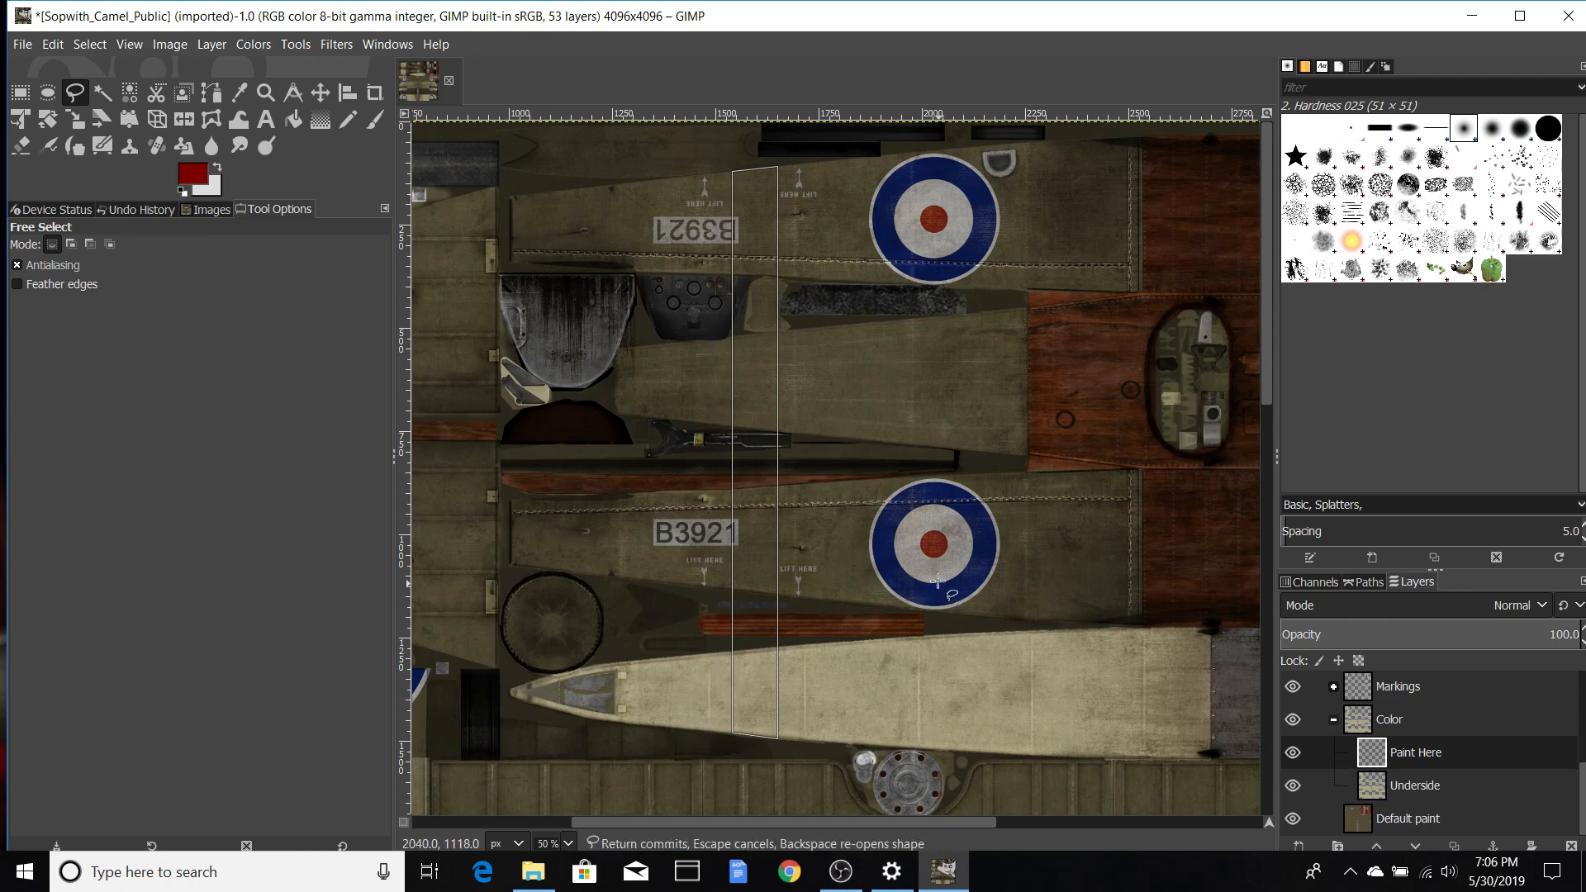
Step: Paint the selected strip across the fuselage panels dark red with the Paintbrush on the Paint Here layer
scroll(914, 551, "down", 1)
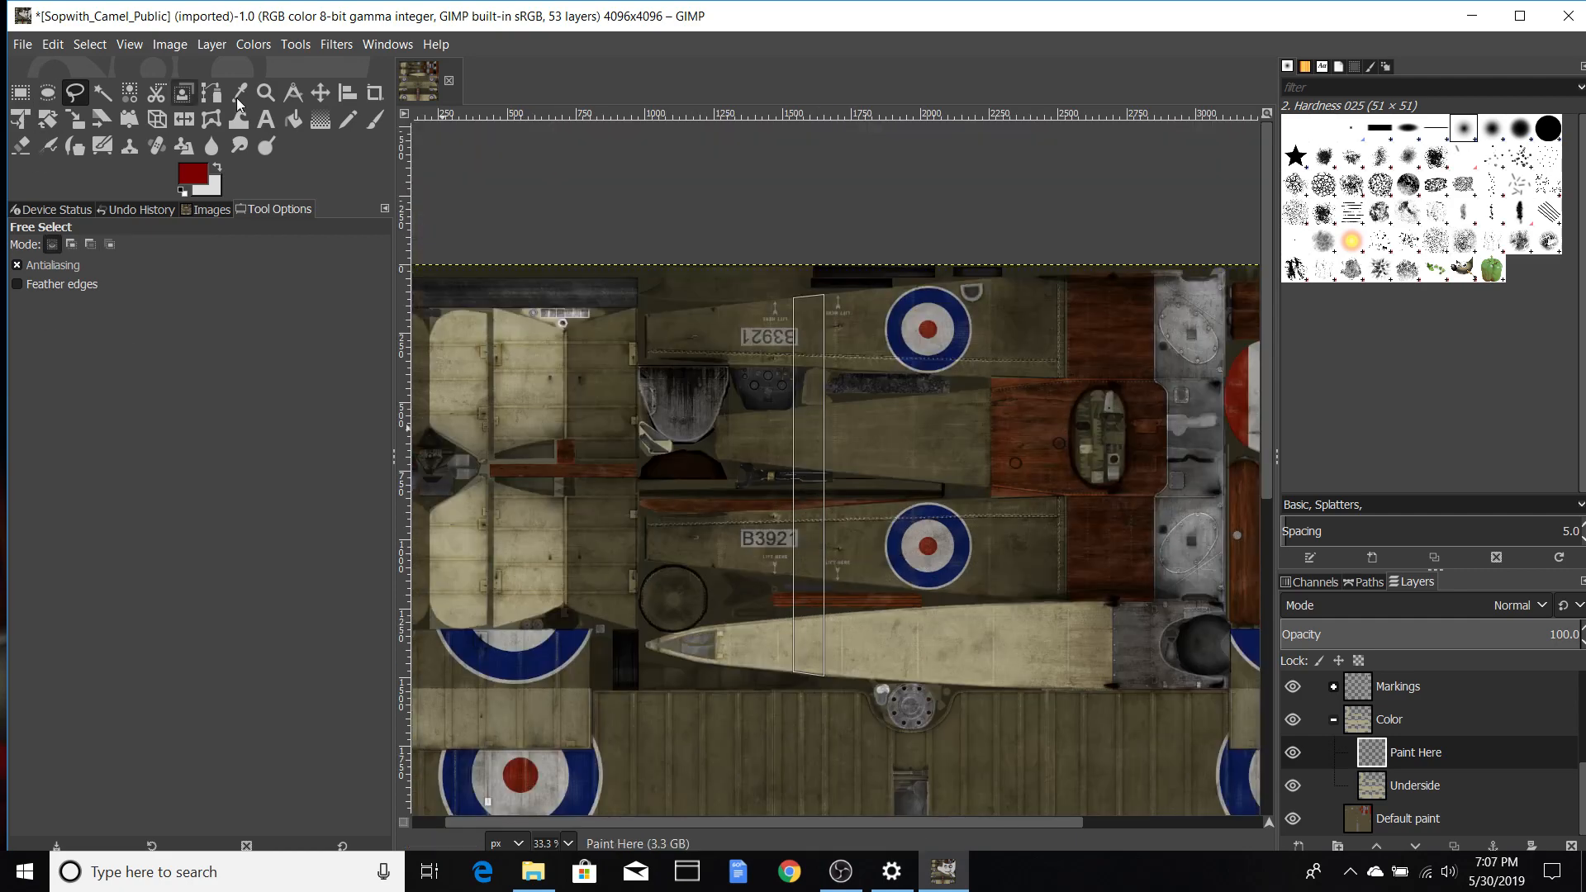
left_click(379, 125)
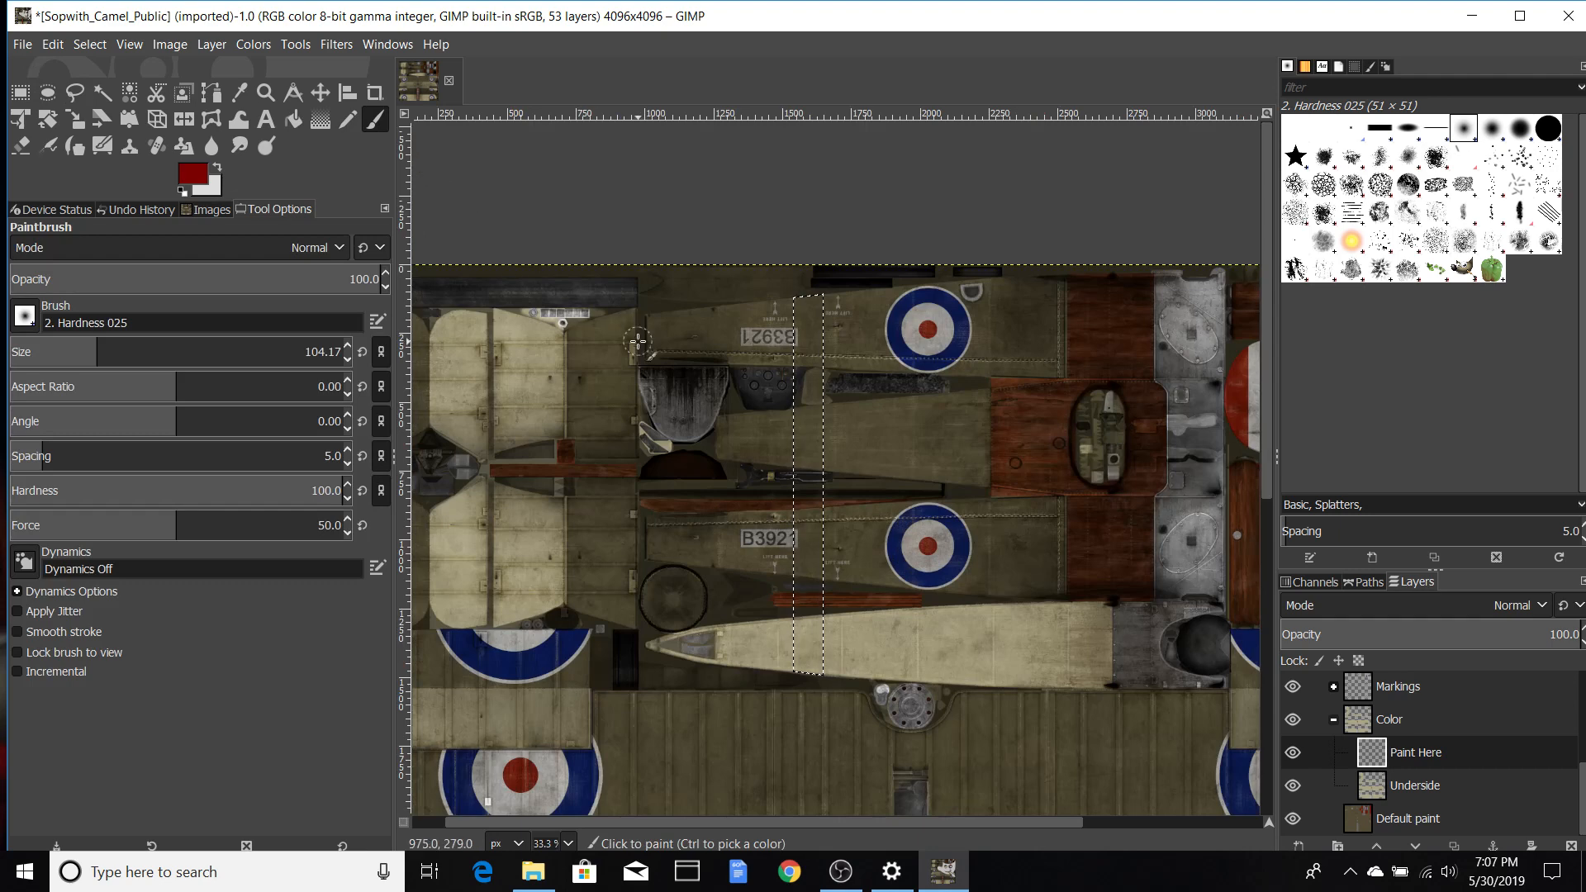
mouse_move(794, 309)
left_mouse_down()
mouse_move(813, 306)
mouse_move(821, 355)
mouse_move(820, 384)
mouse_move(789, 402)
mouse_move(808, 475)
mouse_move(790, 545)
mouse_move(817, 652)
mouse_move(886, 611)
mouse_move(814, 640)
mouse_move(814, 665)
mouse_move(875, 673)
mouse_move(905, 648)
left_mouse_up()
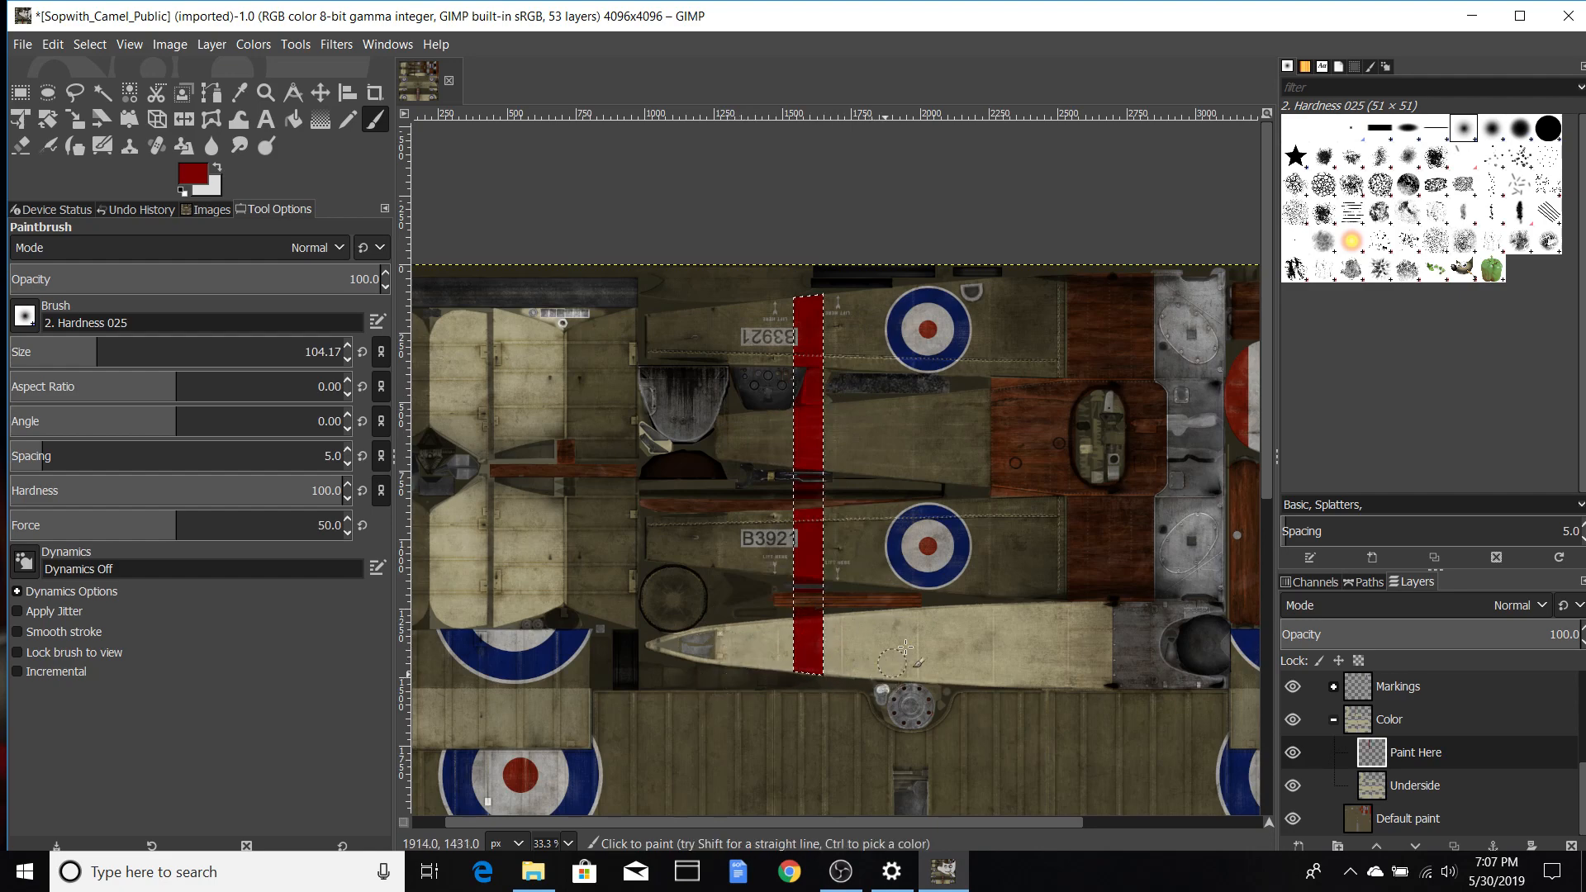
Step: Erase the red paint from the small parts and gaps between the fuselage panels, leaving the band only on the panels
left_click(20, 147)
key("1")
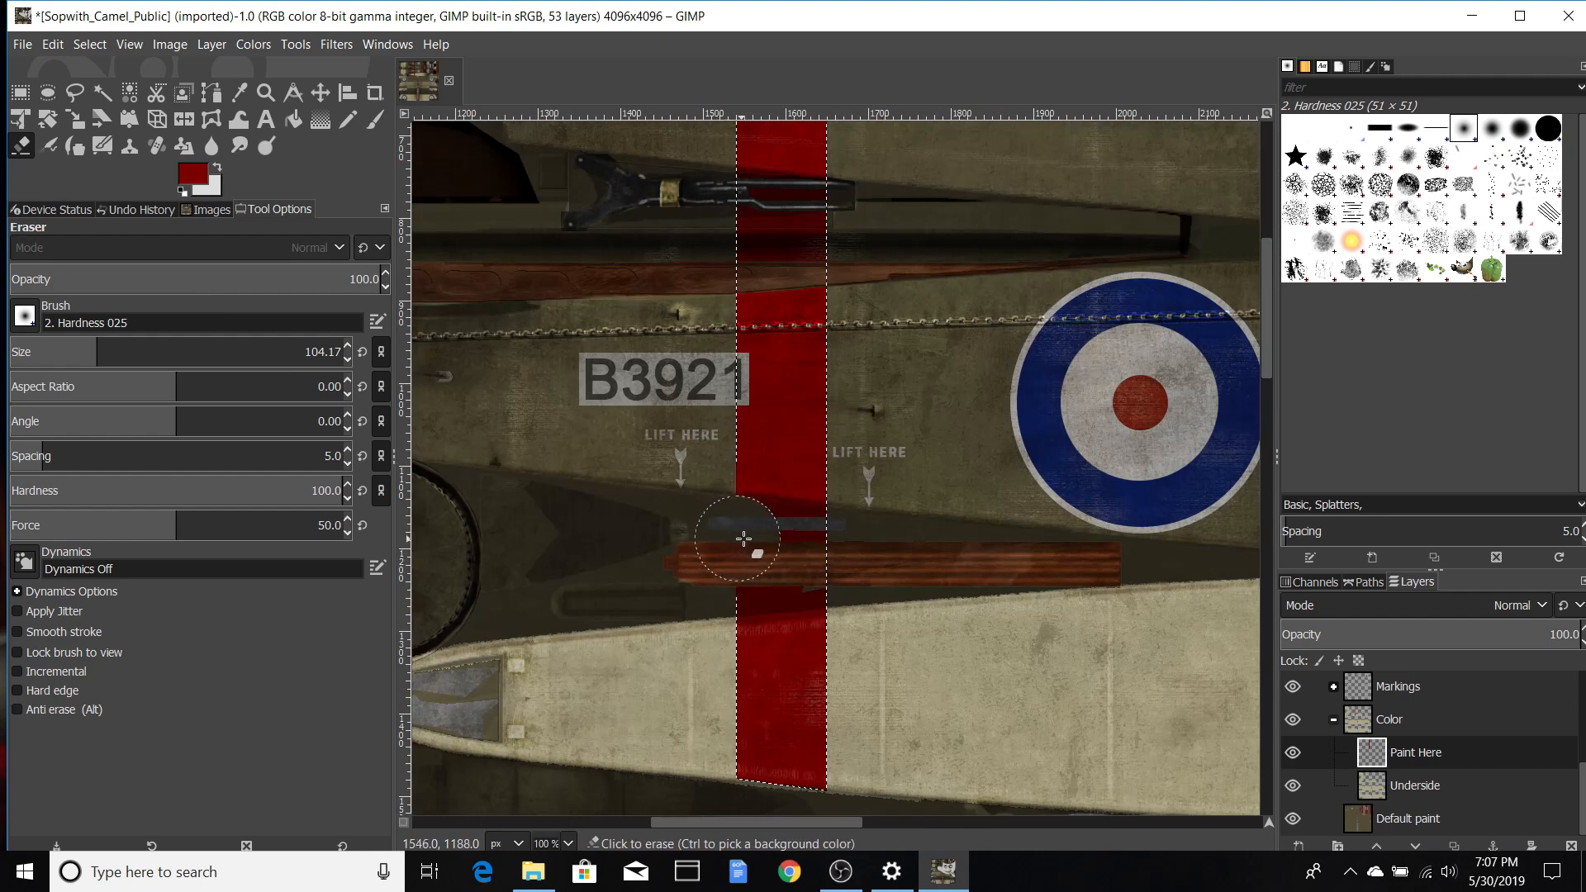
mouse_move(743, 538)
left_mouse_down()
mouse_move(844, 555)
mouse_move(764, 570)
left_mouse_up()
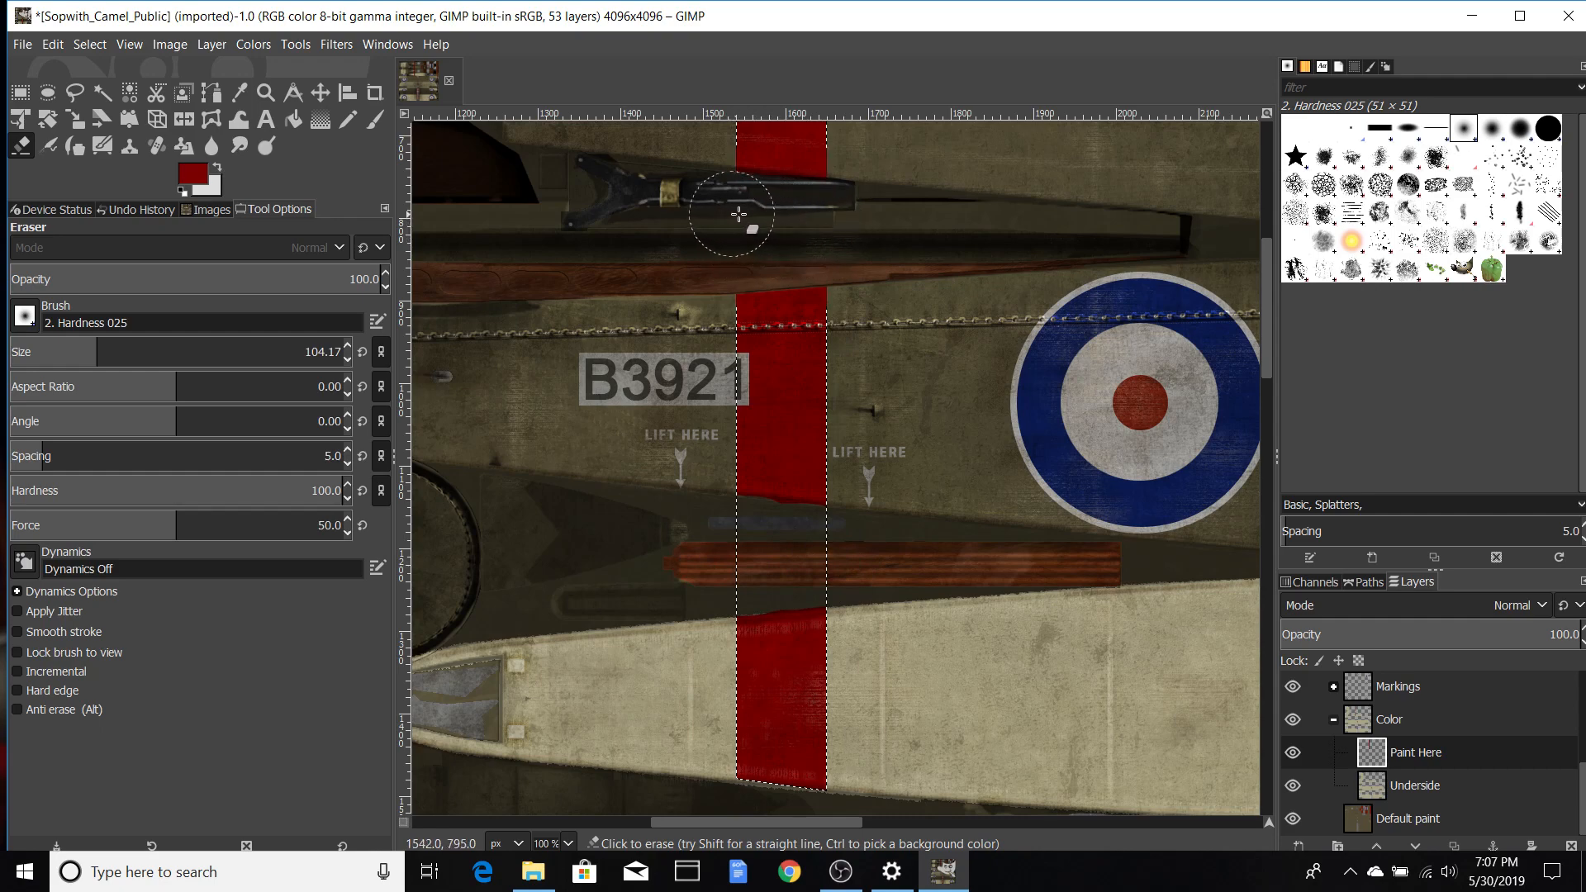
scroll(816, 261, "up", 6)
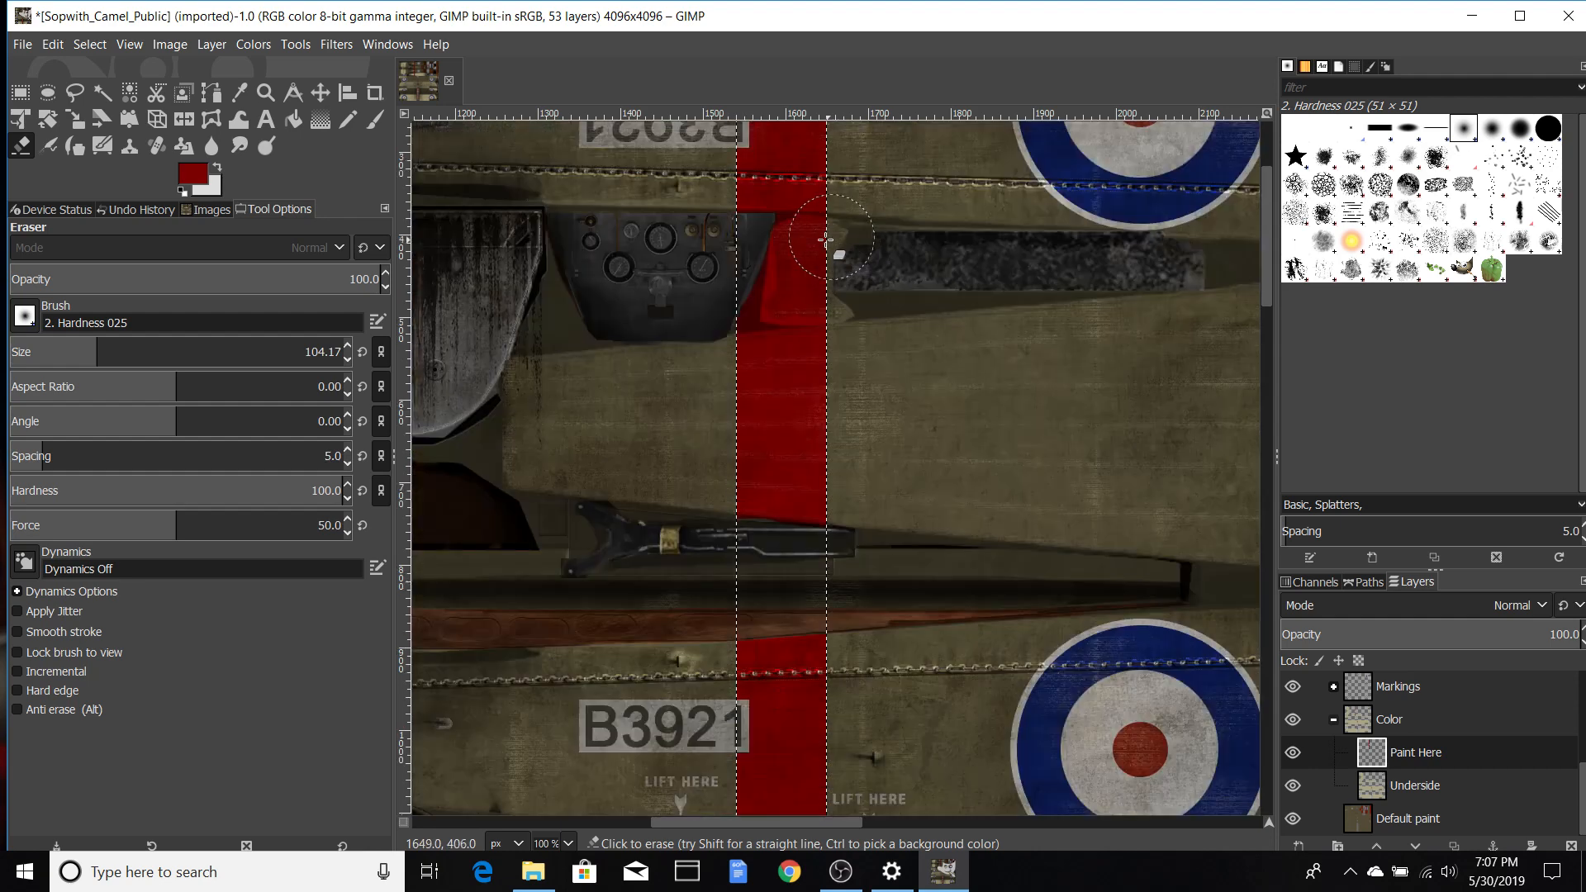
mouse_move(738, 252)
left_mouse_down()
mouse_move(730, 280)
mouse_move(825, 283)
mouse_move(769, 286)
mouse_move(767, 301)
mouse_move(826, 291)
mouse_move(846, 263)
mouse_move(765, 265)
mouse_move(835, 265)
mouse_move(816, 255)
left_mouse_up()
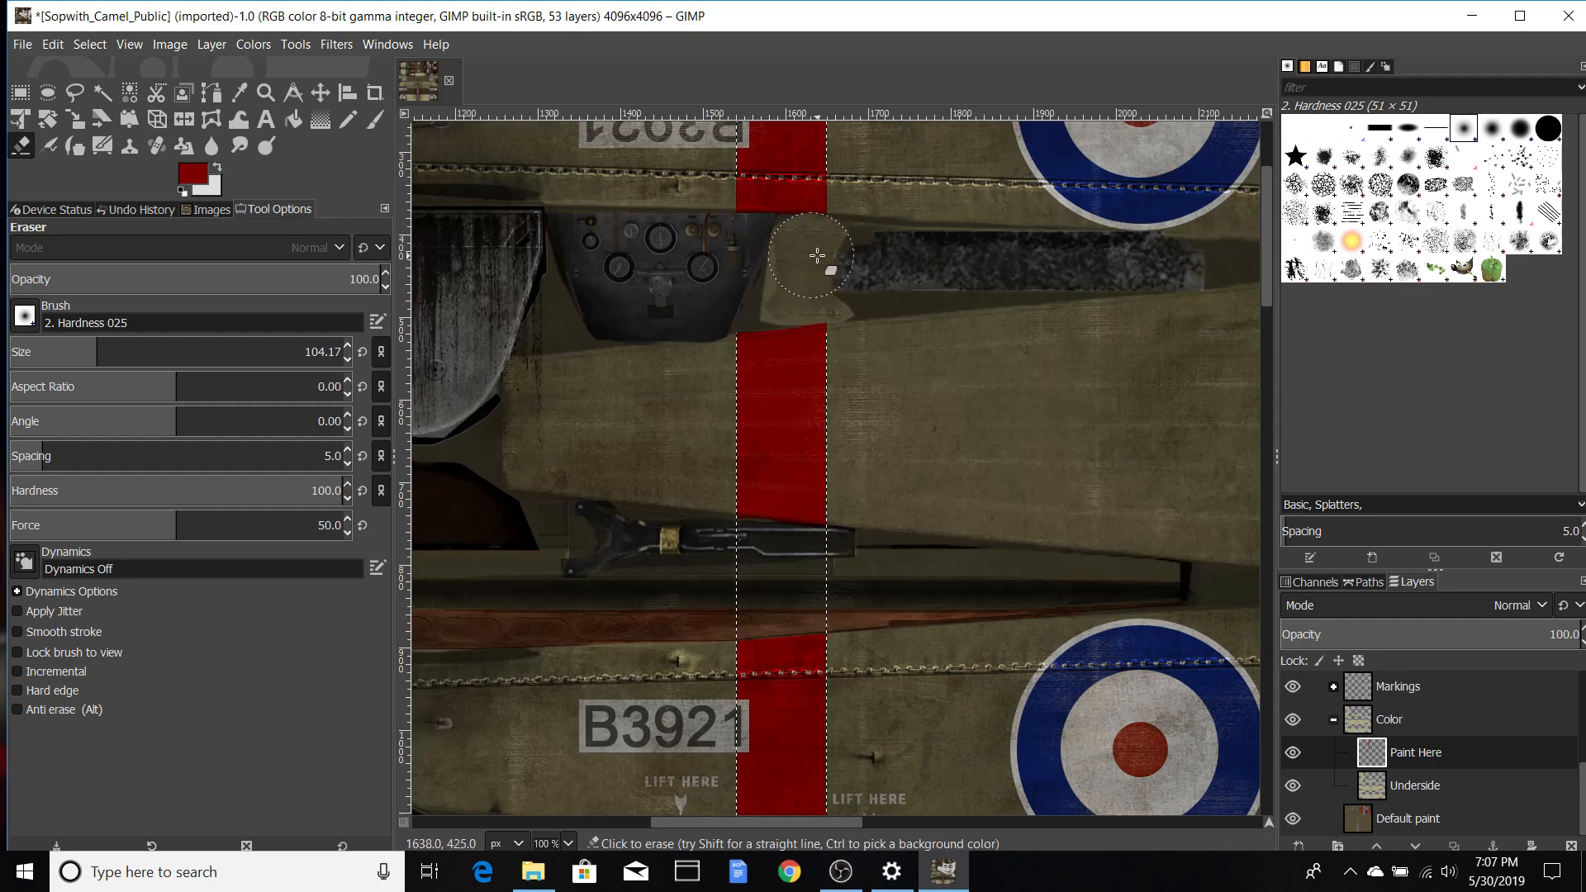
Step: Clear the selection and flatten the image into a single layer
scroll(977, 258, "down", 4)
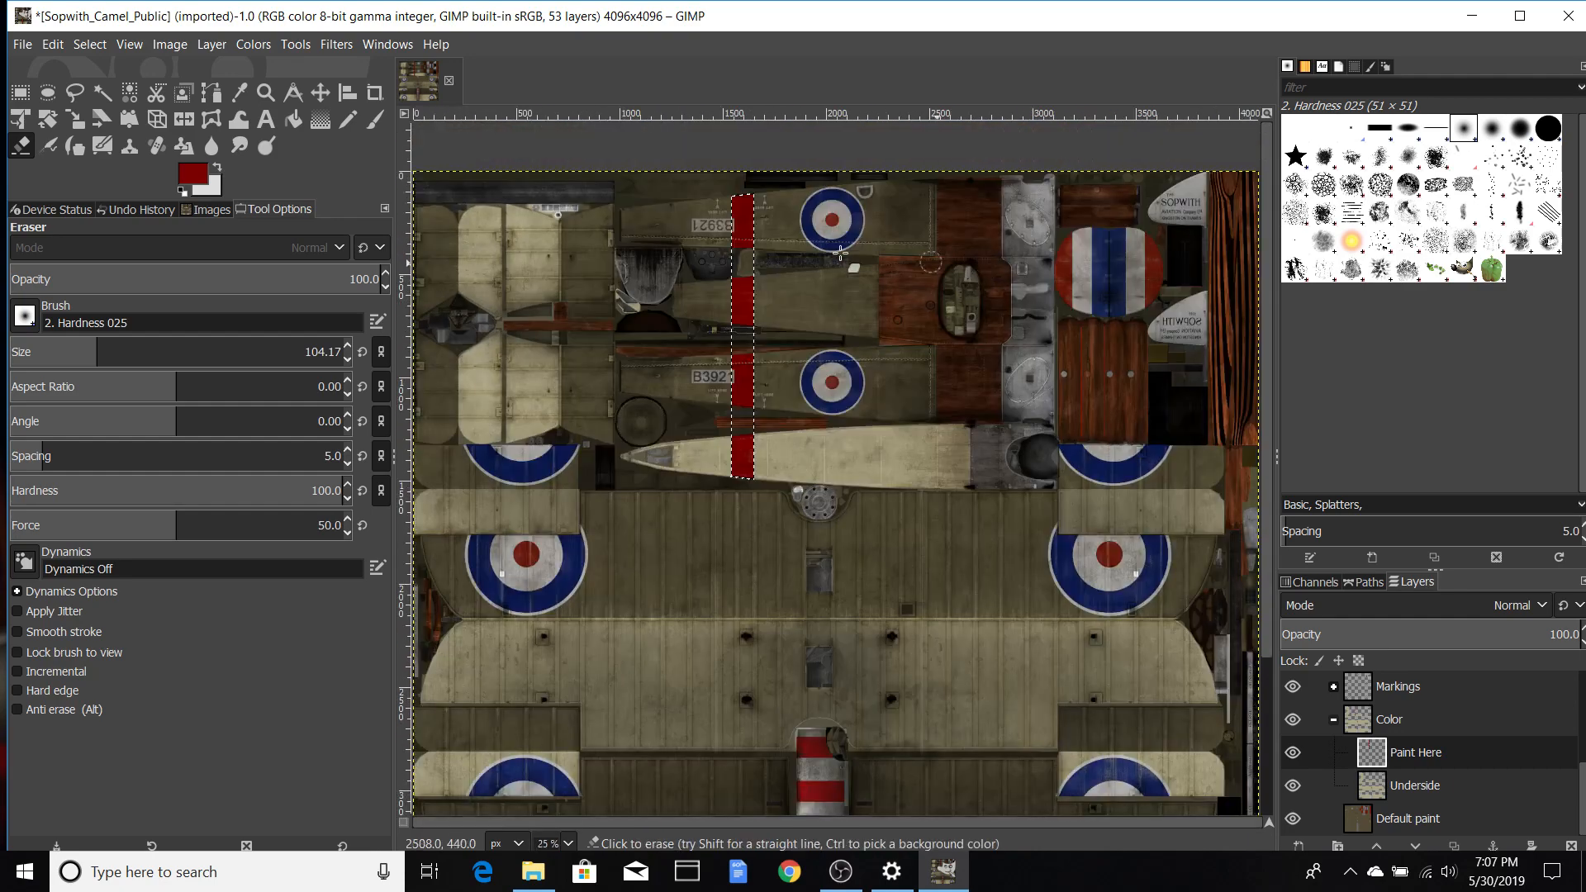
left_click(90, 43)
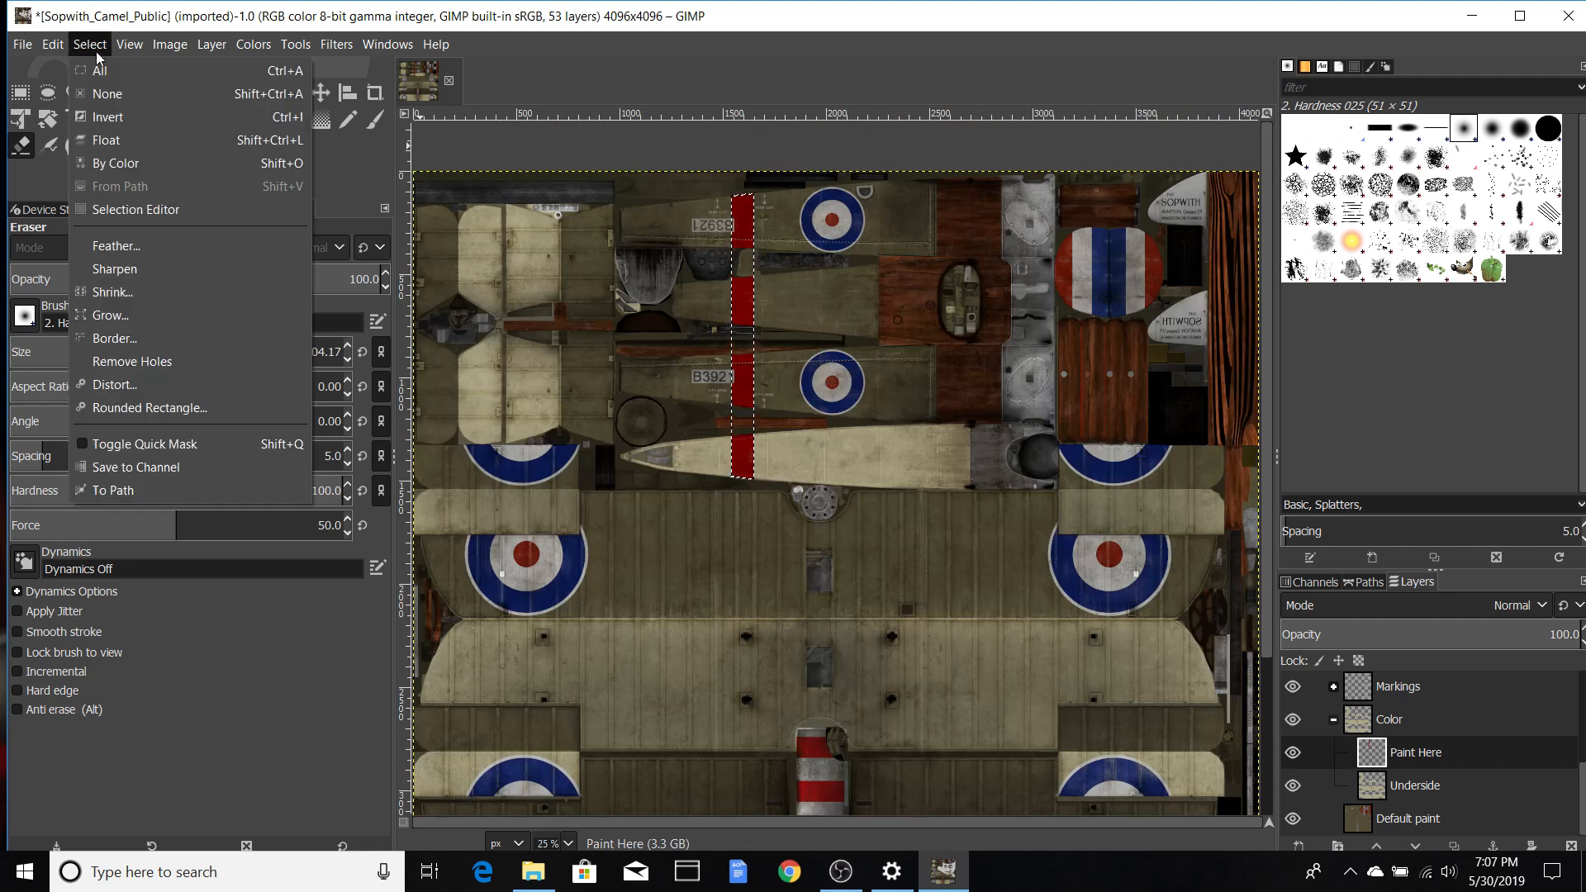
left_click(121, 98)
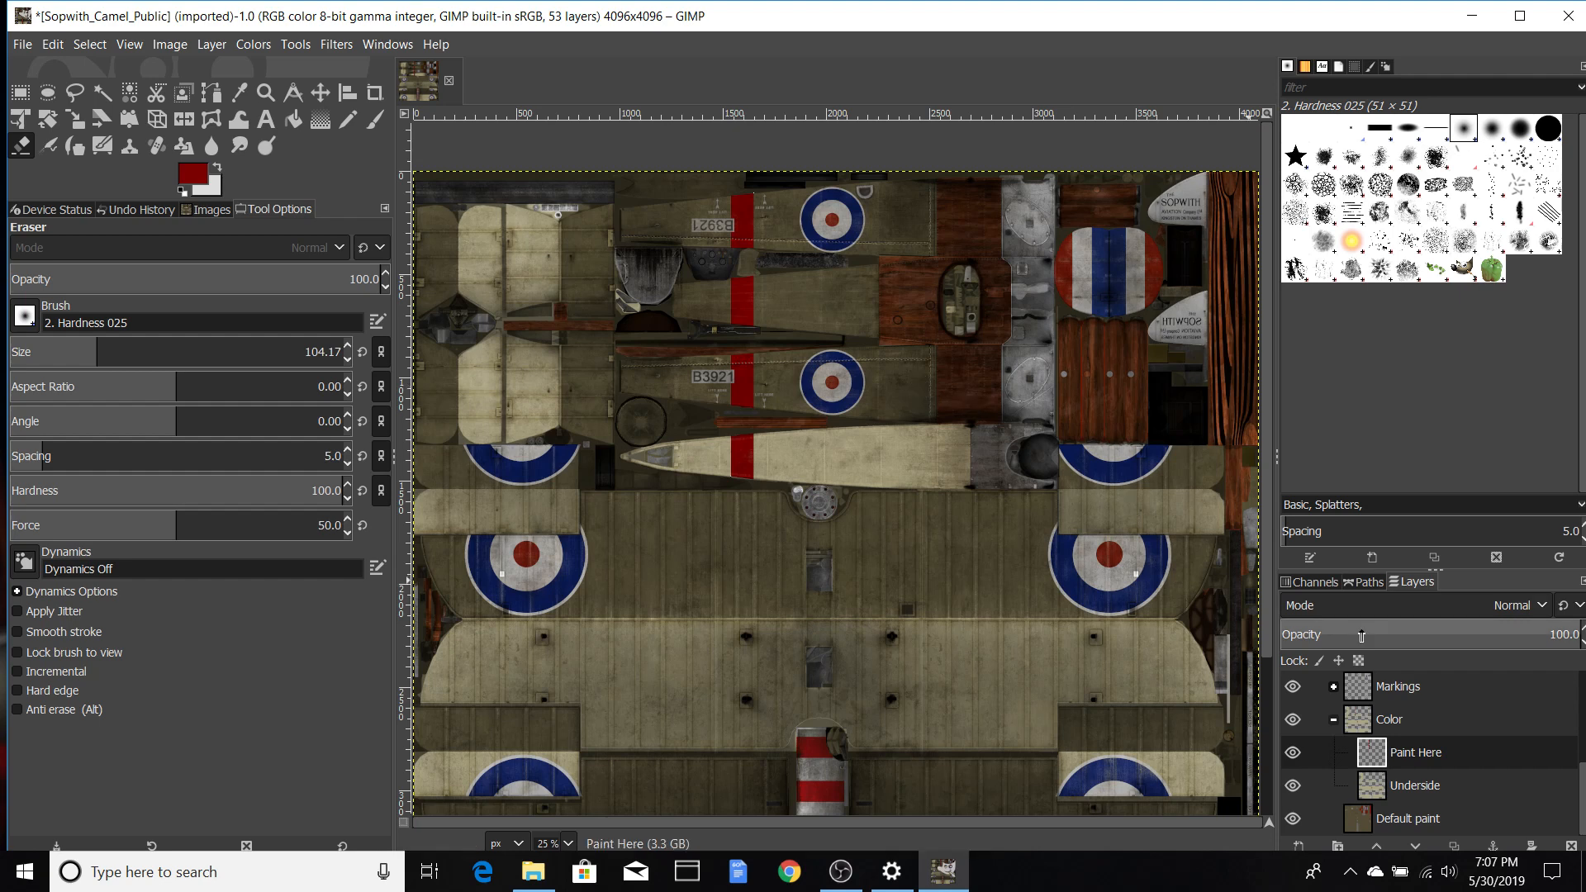
scroll(1434, 710, "up", 5)
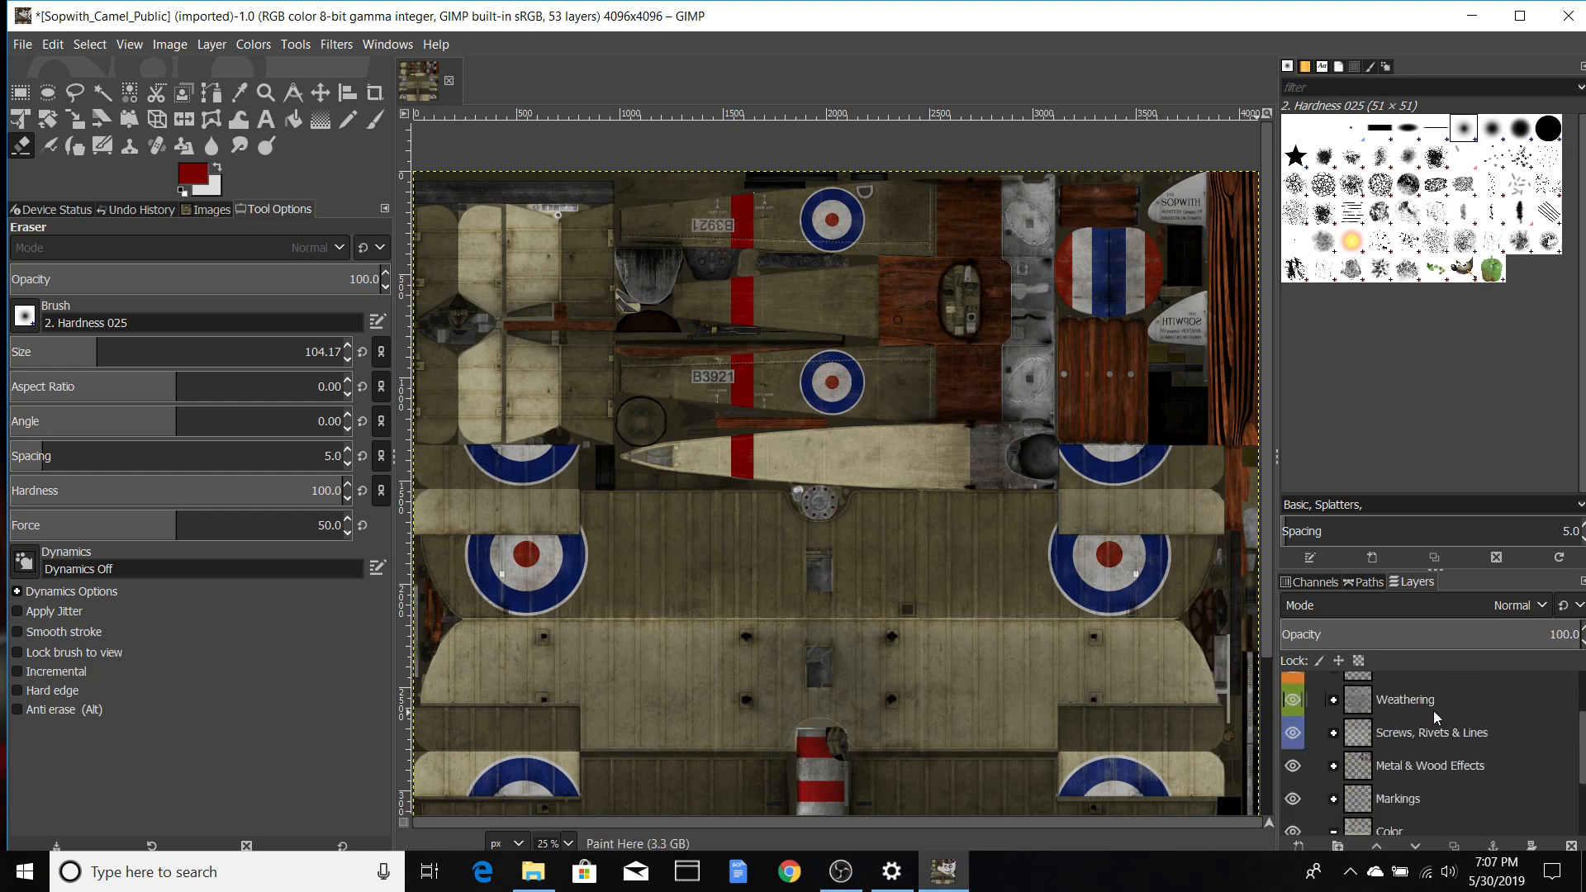
right_click(1426, 697)
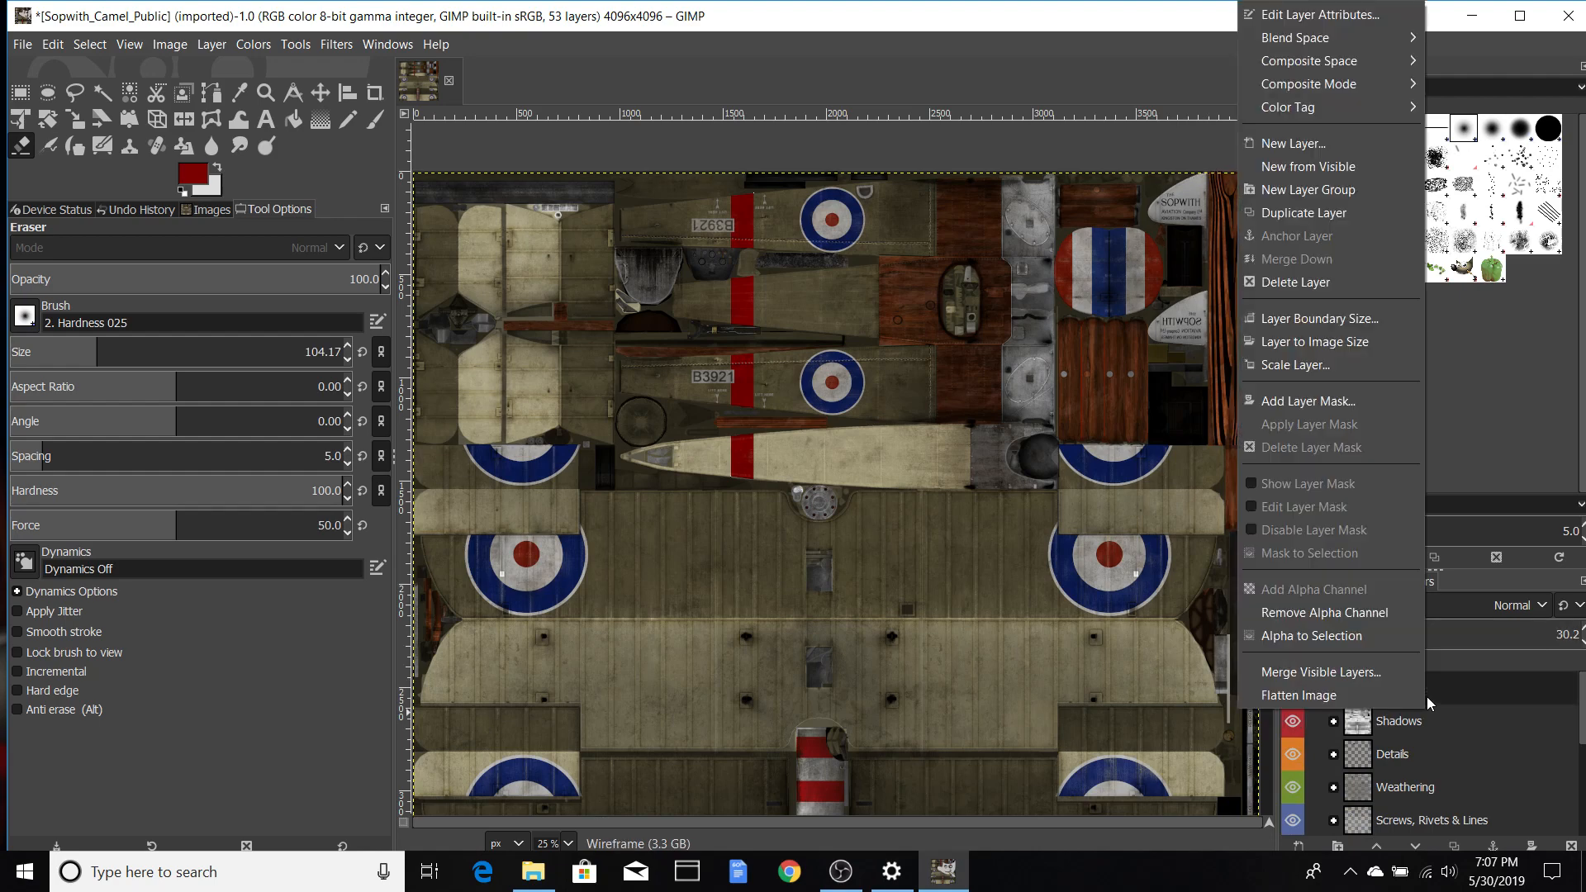
left_click(1351, 694)
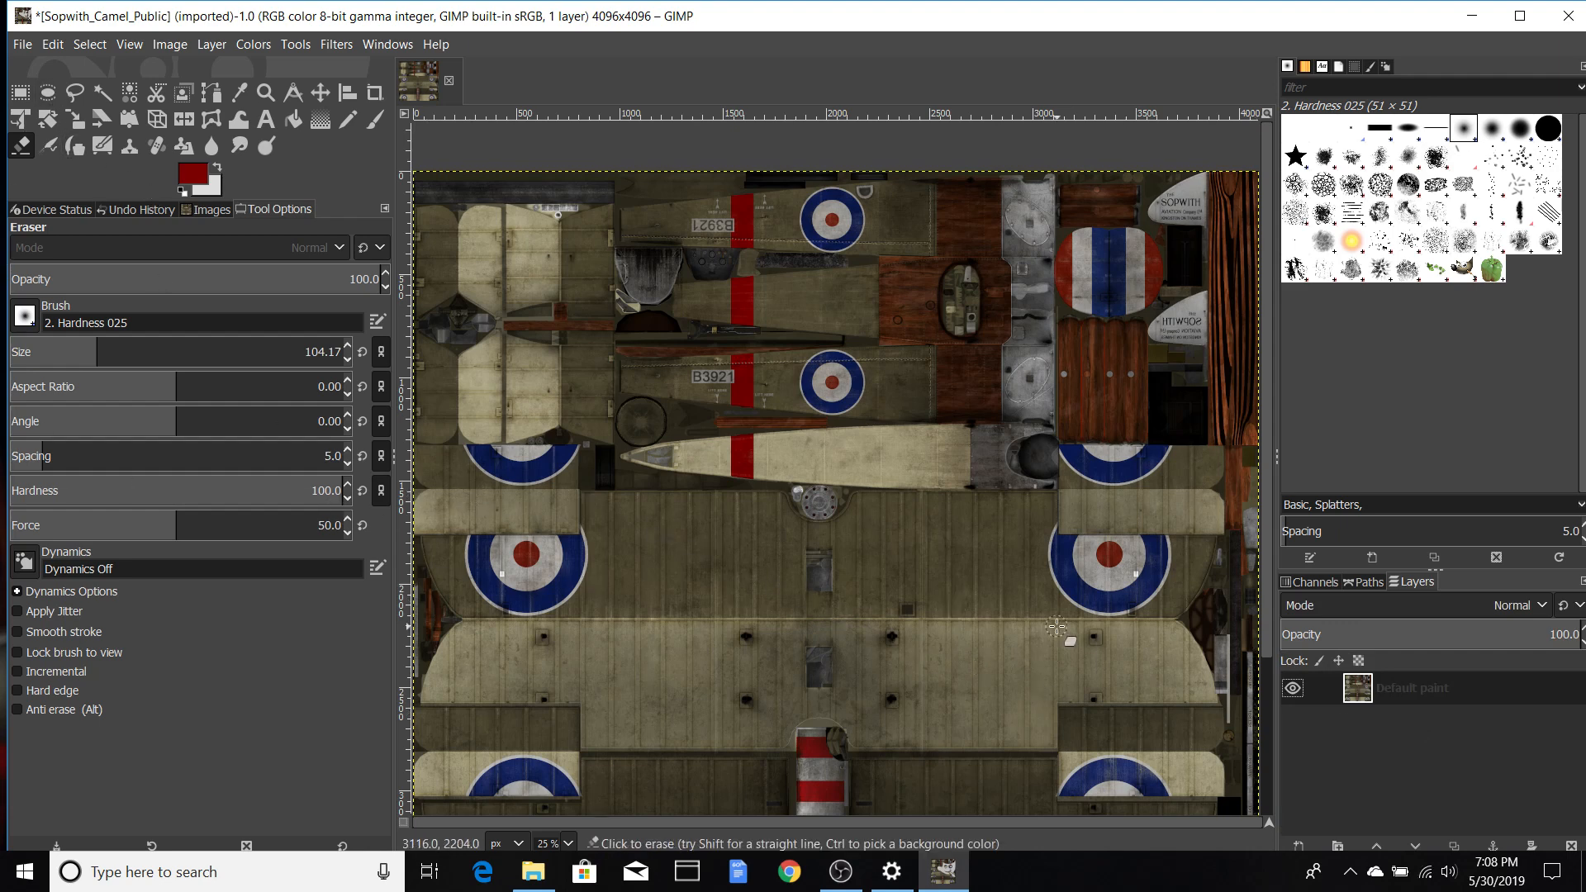
Step: Check the Alpha 1 channel and add a layer mask to the Default paint layer initialized from that channel
left_click(1310, 583)
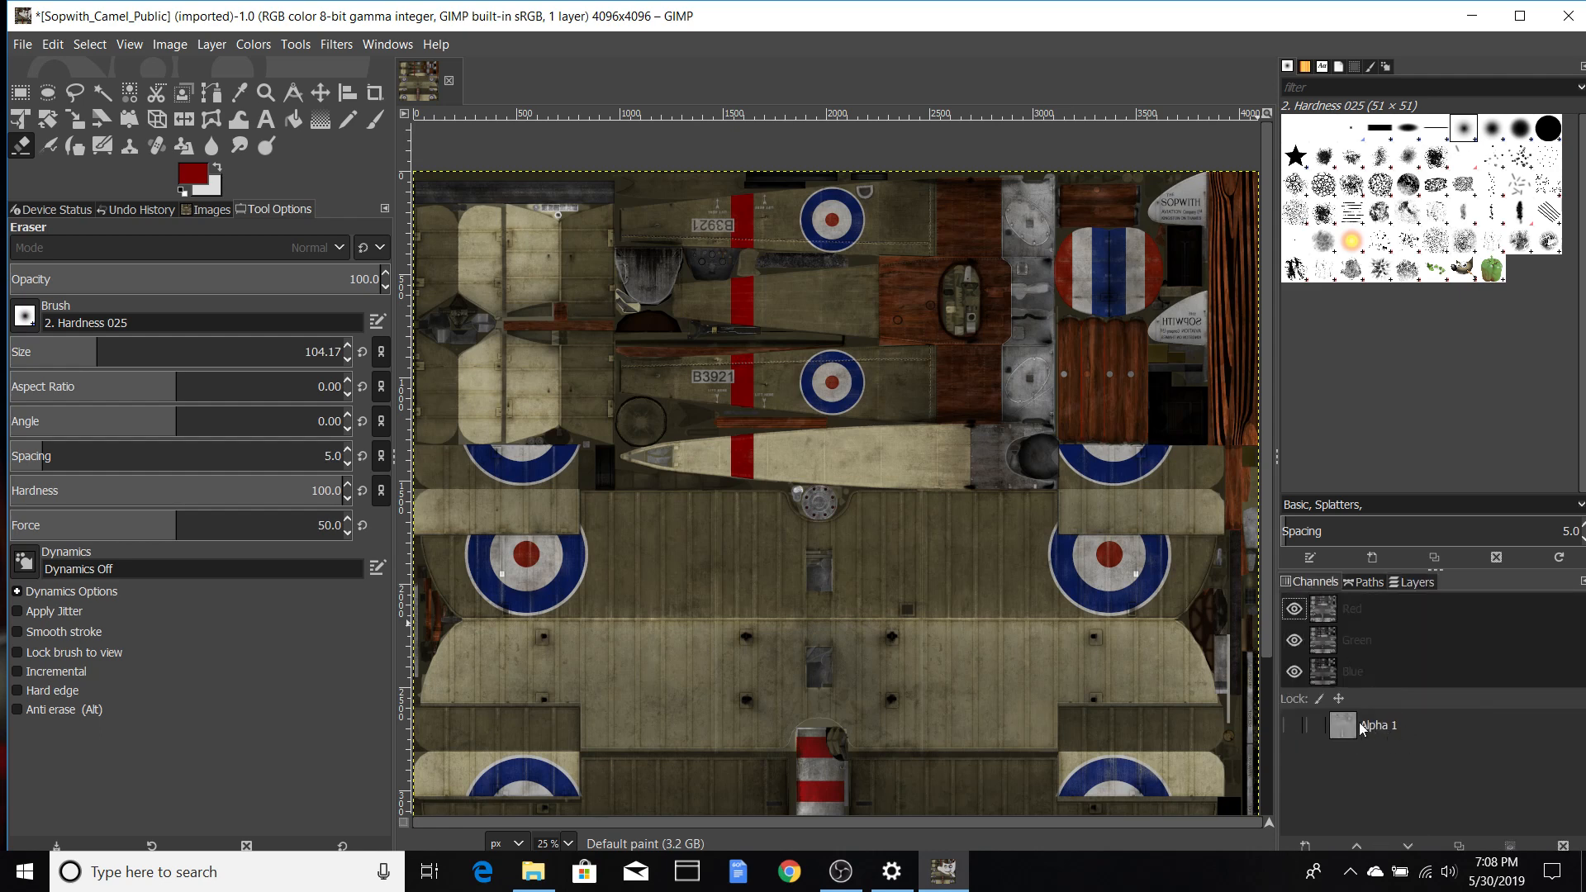
left_click(1374, 581)
left_click(1396, 583)
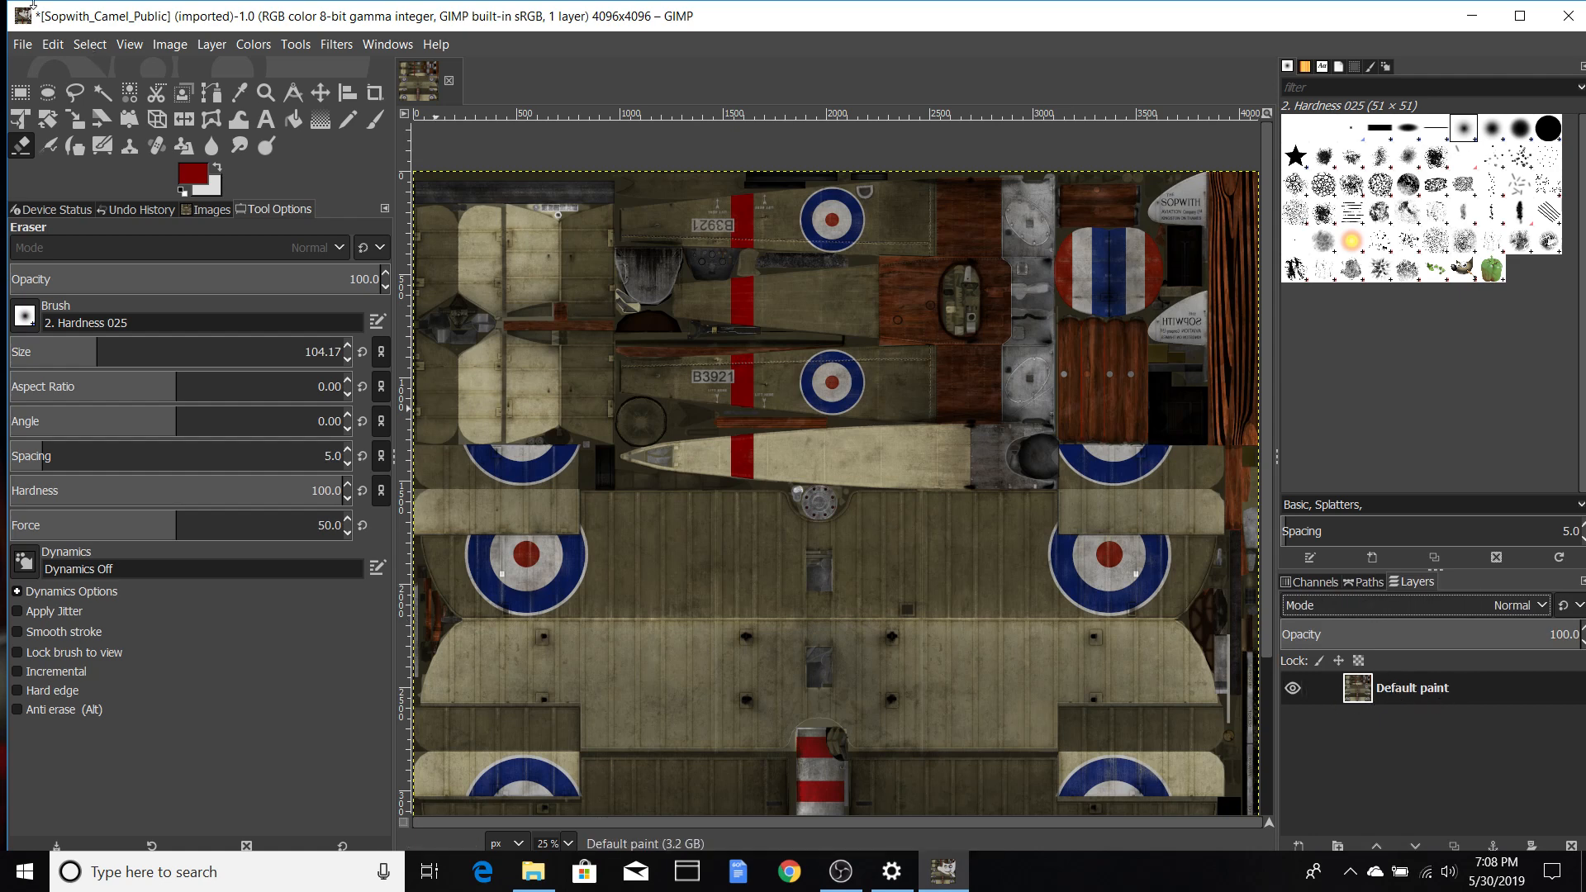
left_click(210, 46)
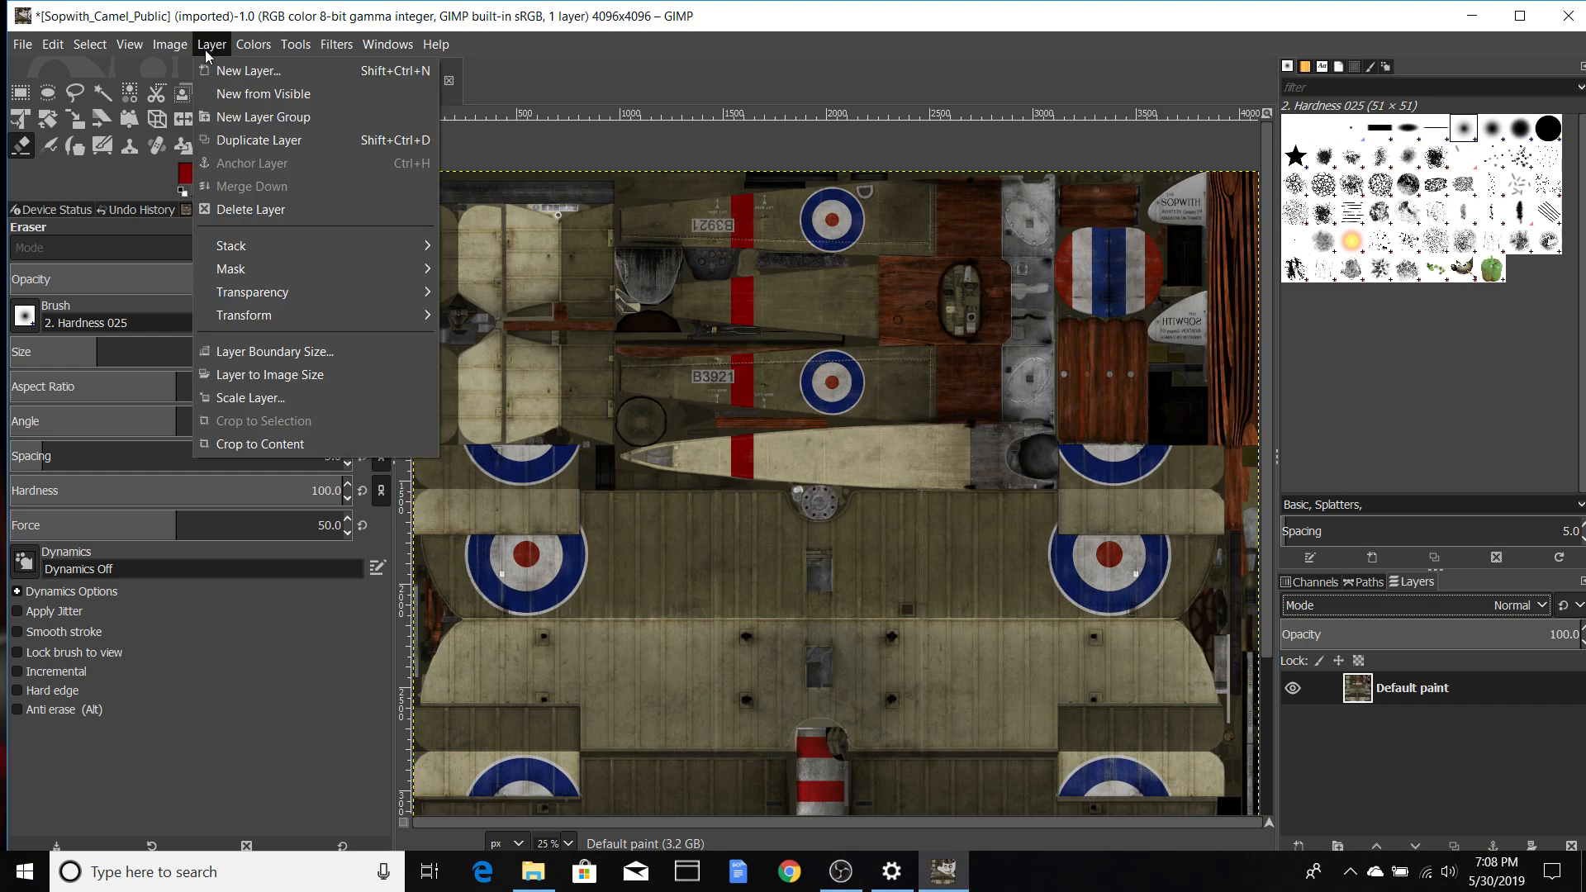
mouse_move(279, 269)
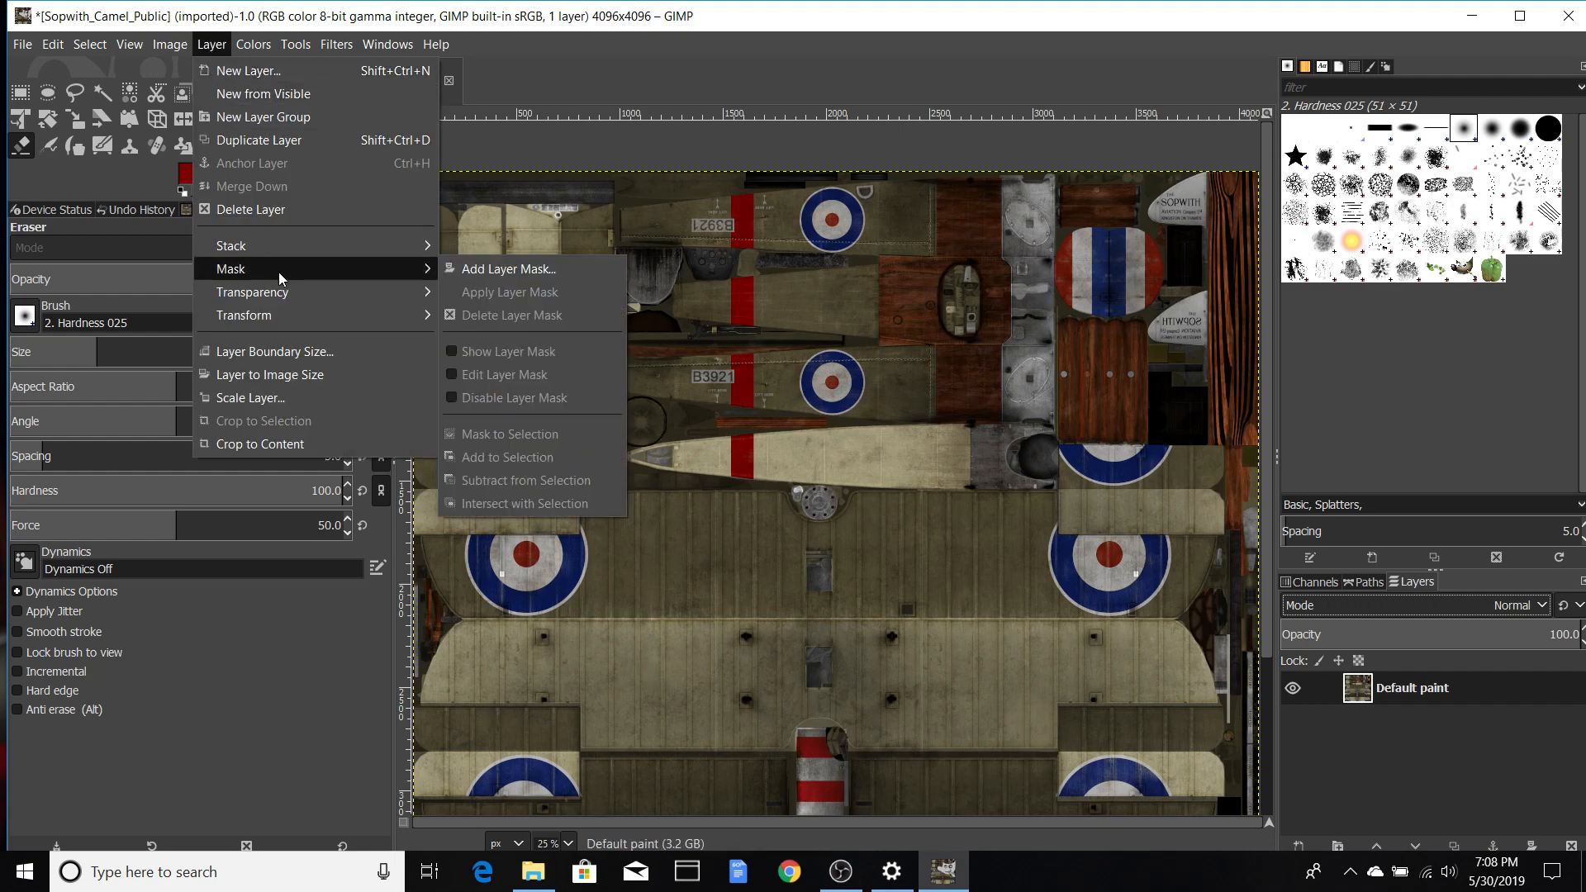
left_click(472, 275)
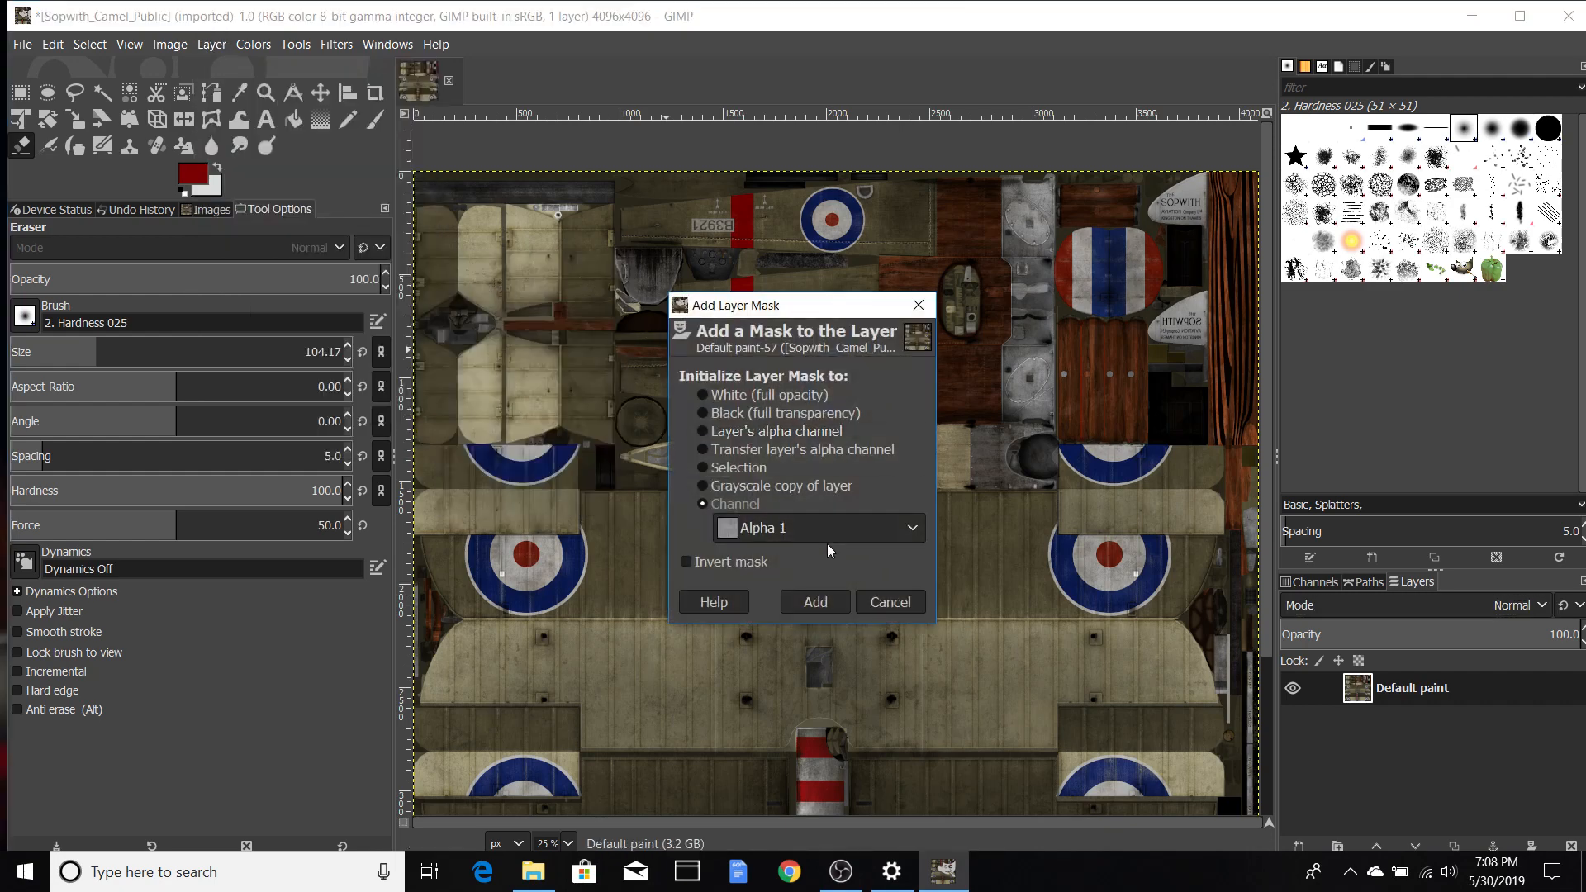
left_click(1305, 583)
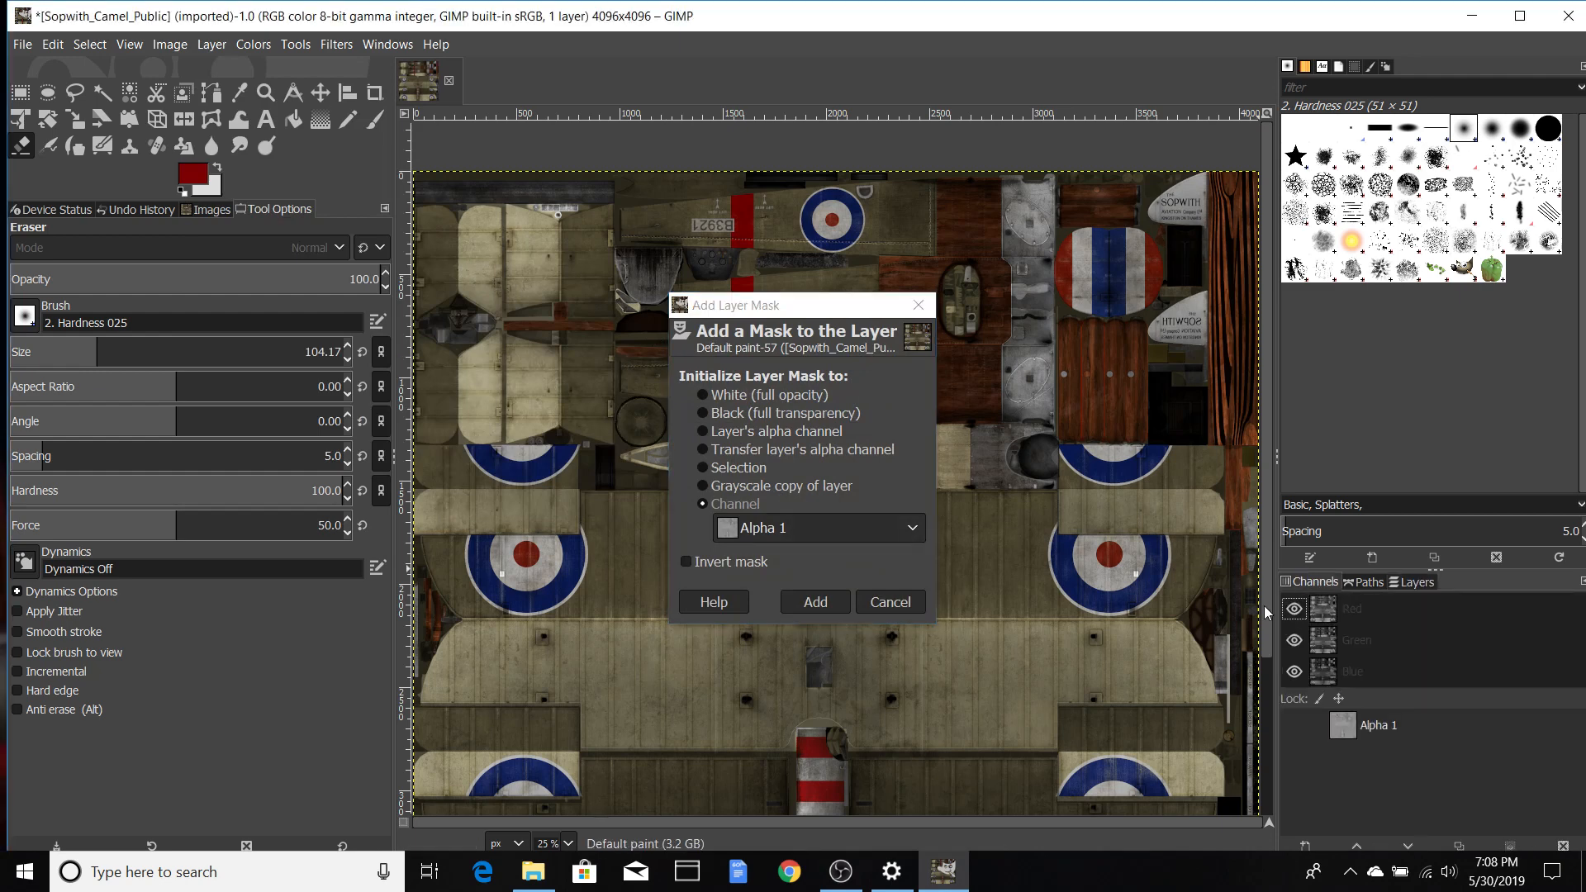
left_click(1417, 582)
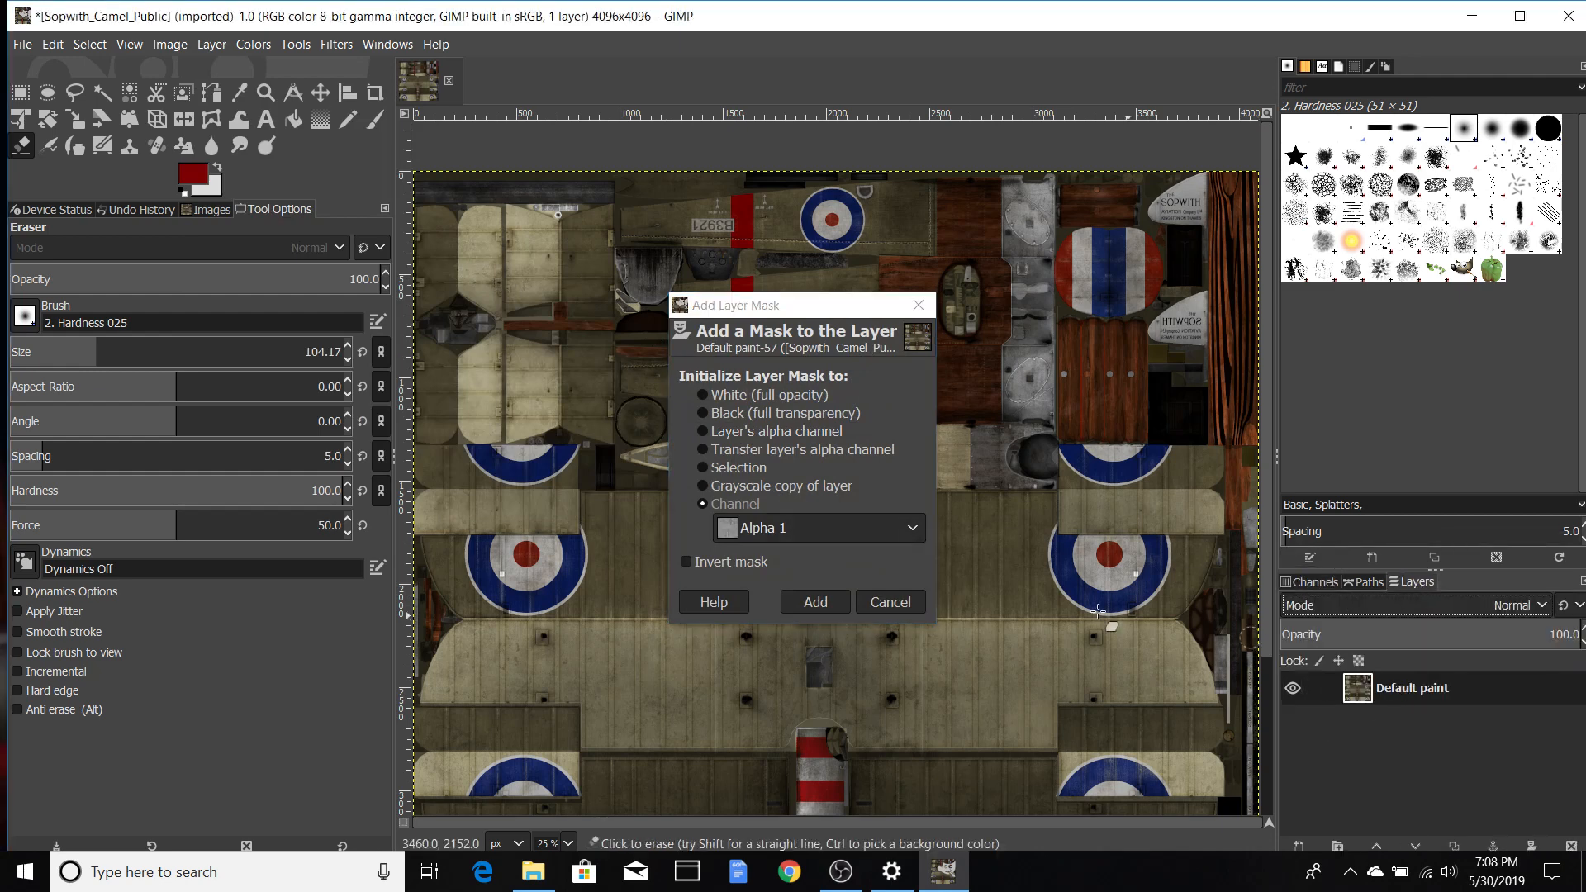
left_click(816, 604)
left_click(815, 603)
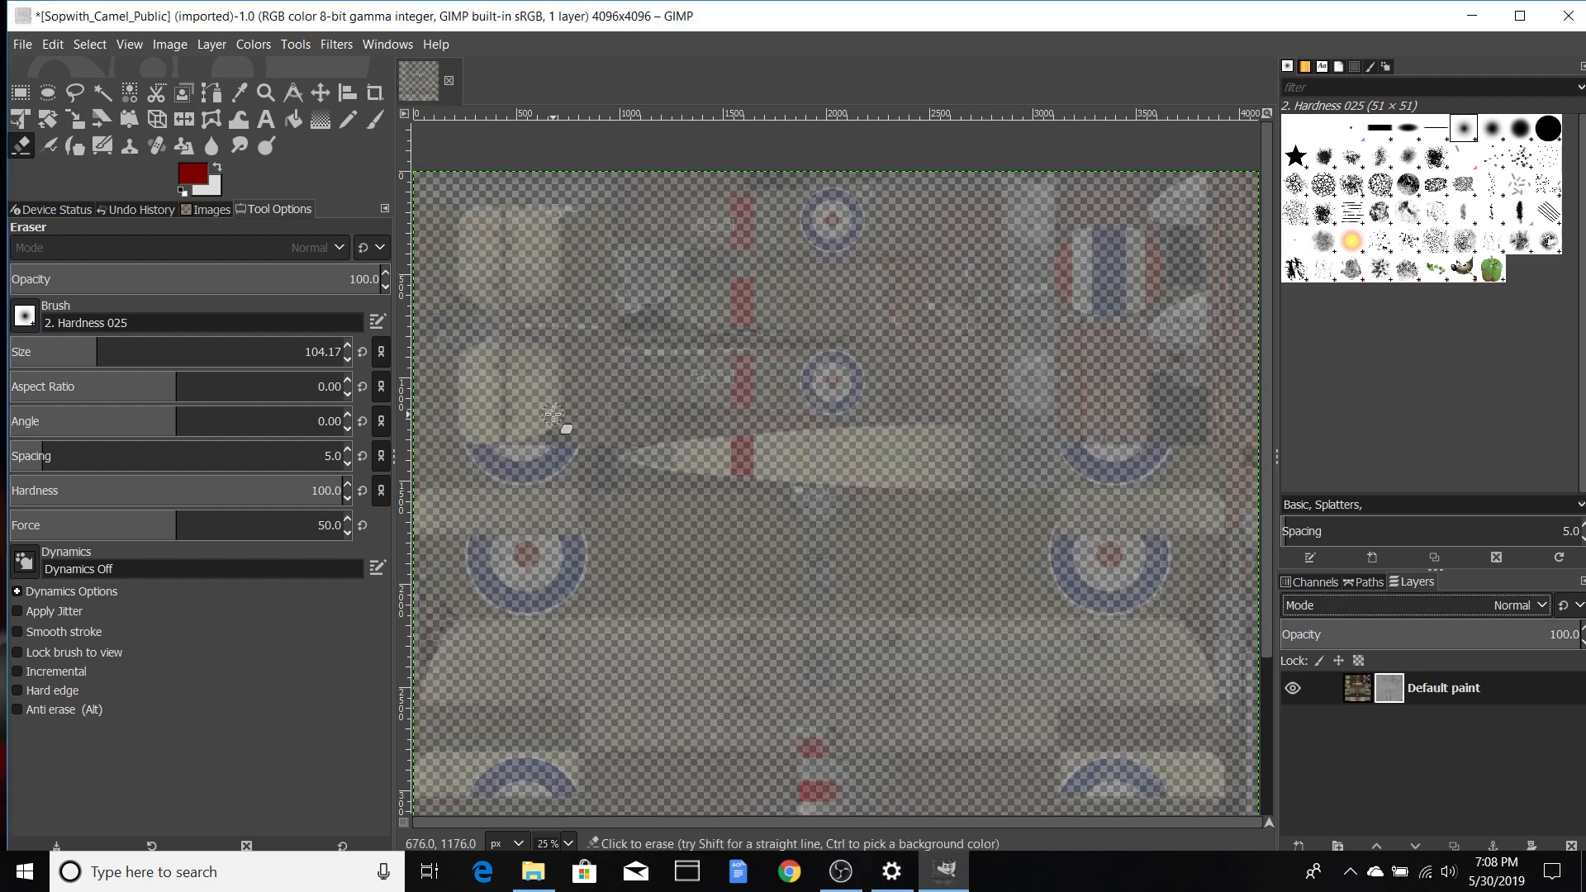
Step: Start an export of the masked image and set its file name to Sopwith_Camel_Public.bmp
left_click(21, 44)
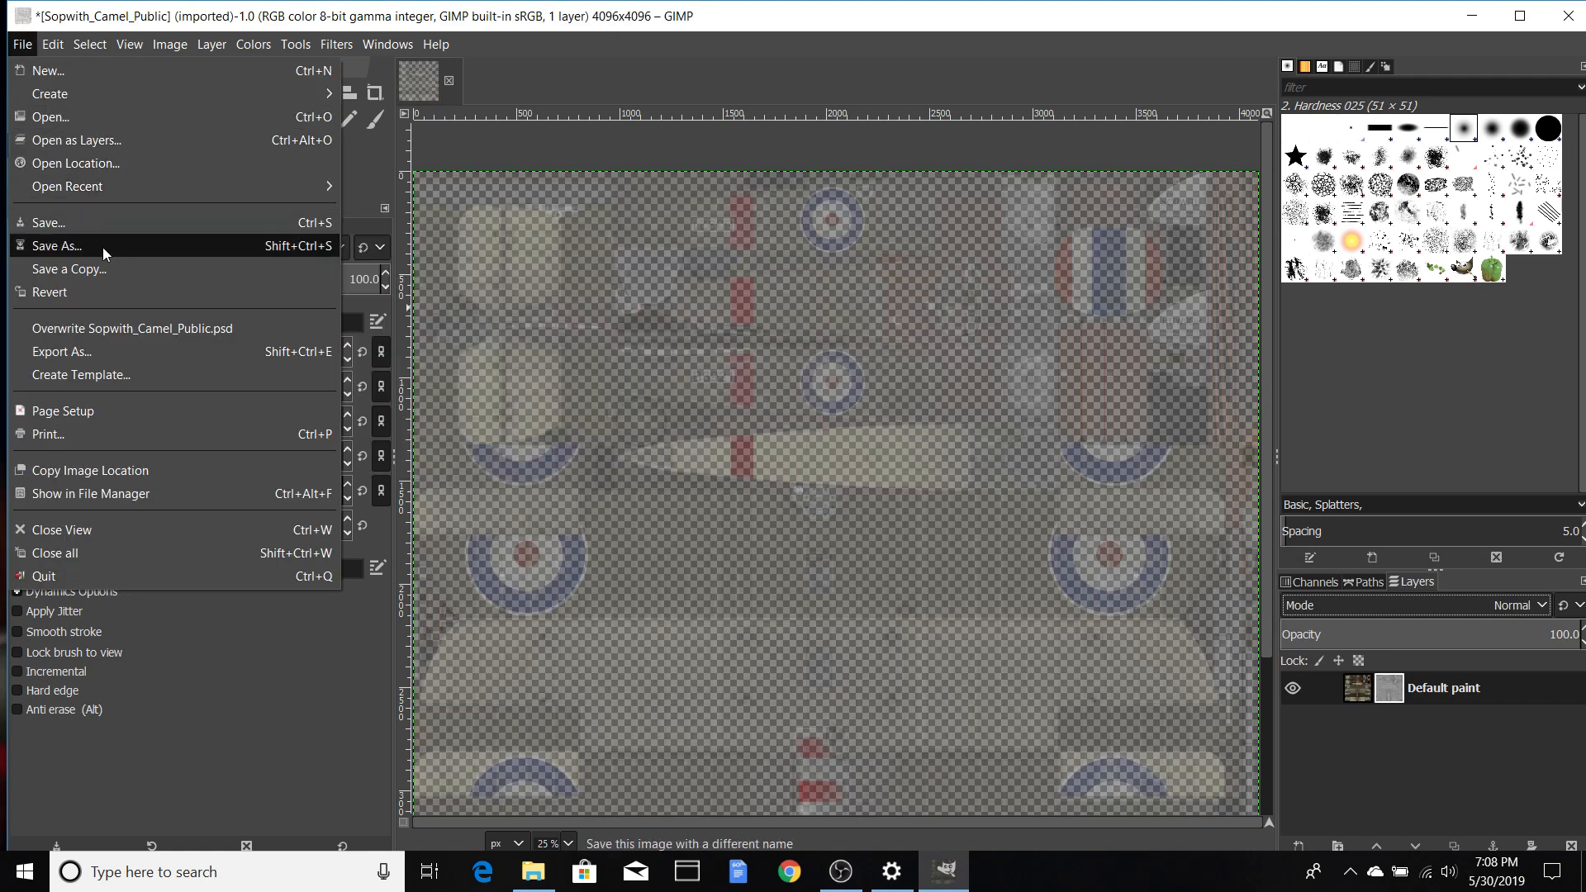
left_click(98, 352)
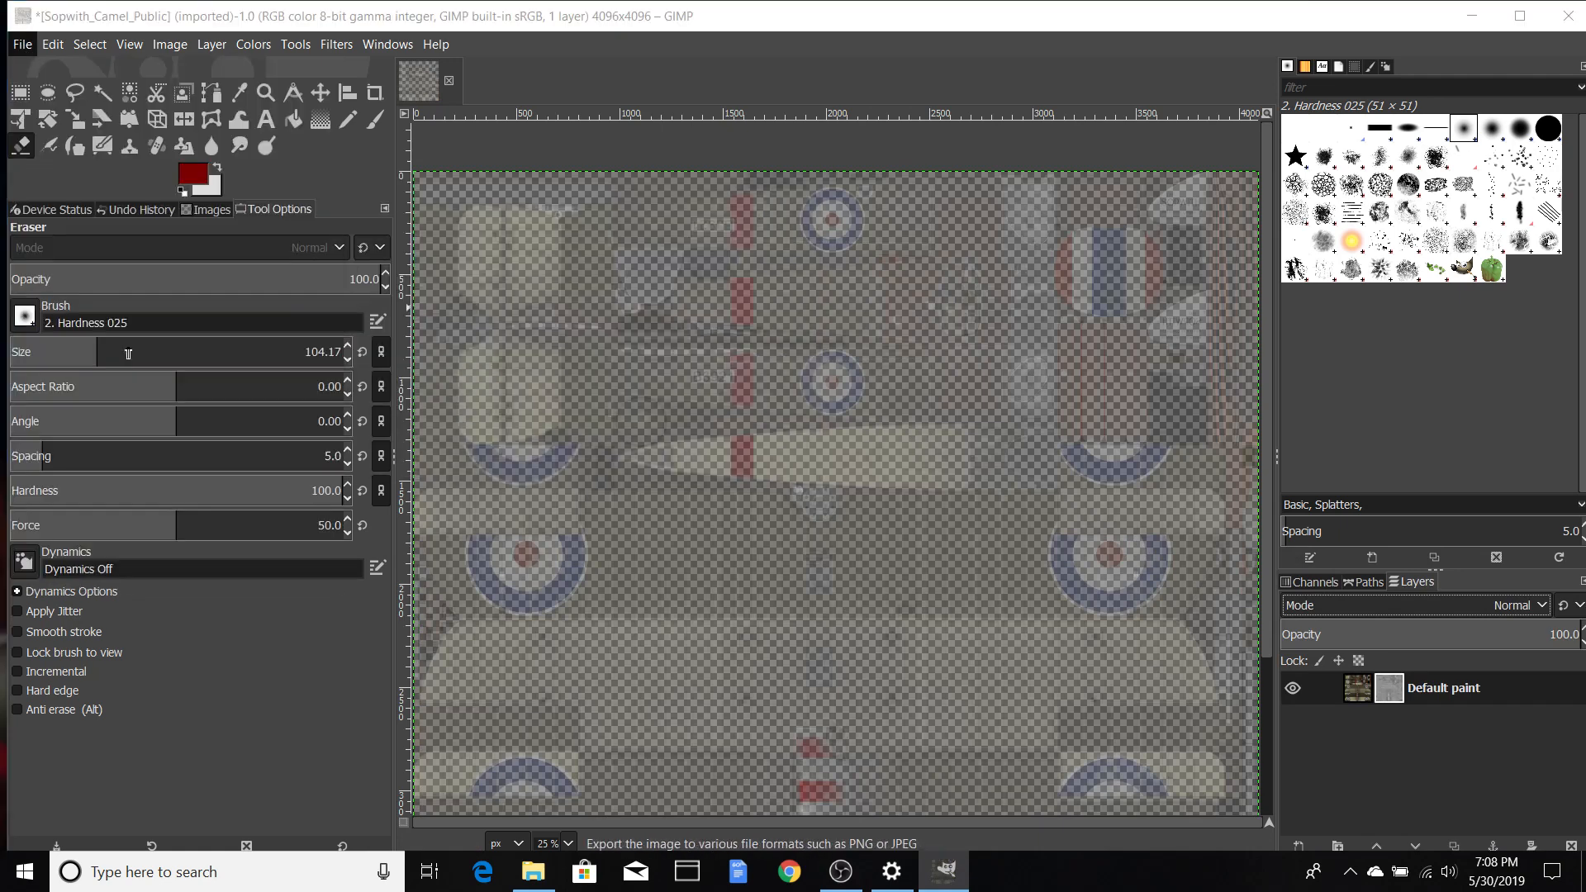
left_click(668, 120)
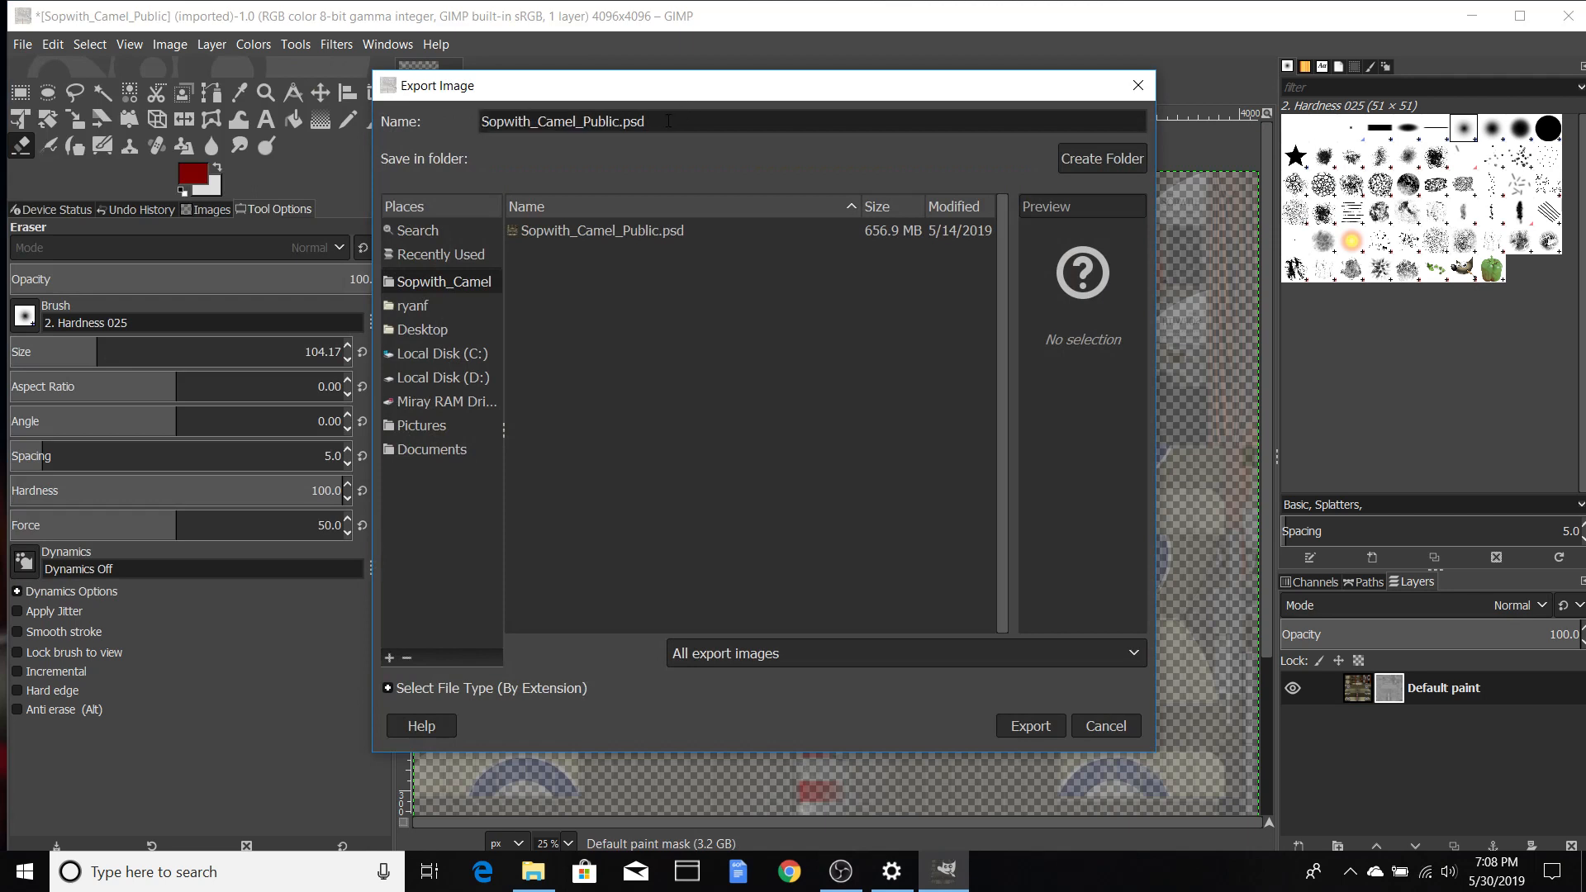
key("BackSpace")
key("BackSpace")
key("BackSpace")
type("b")
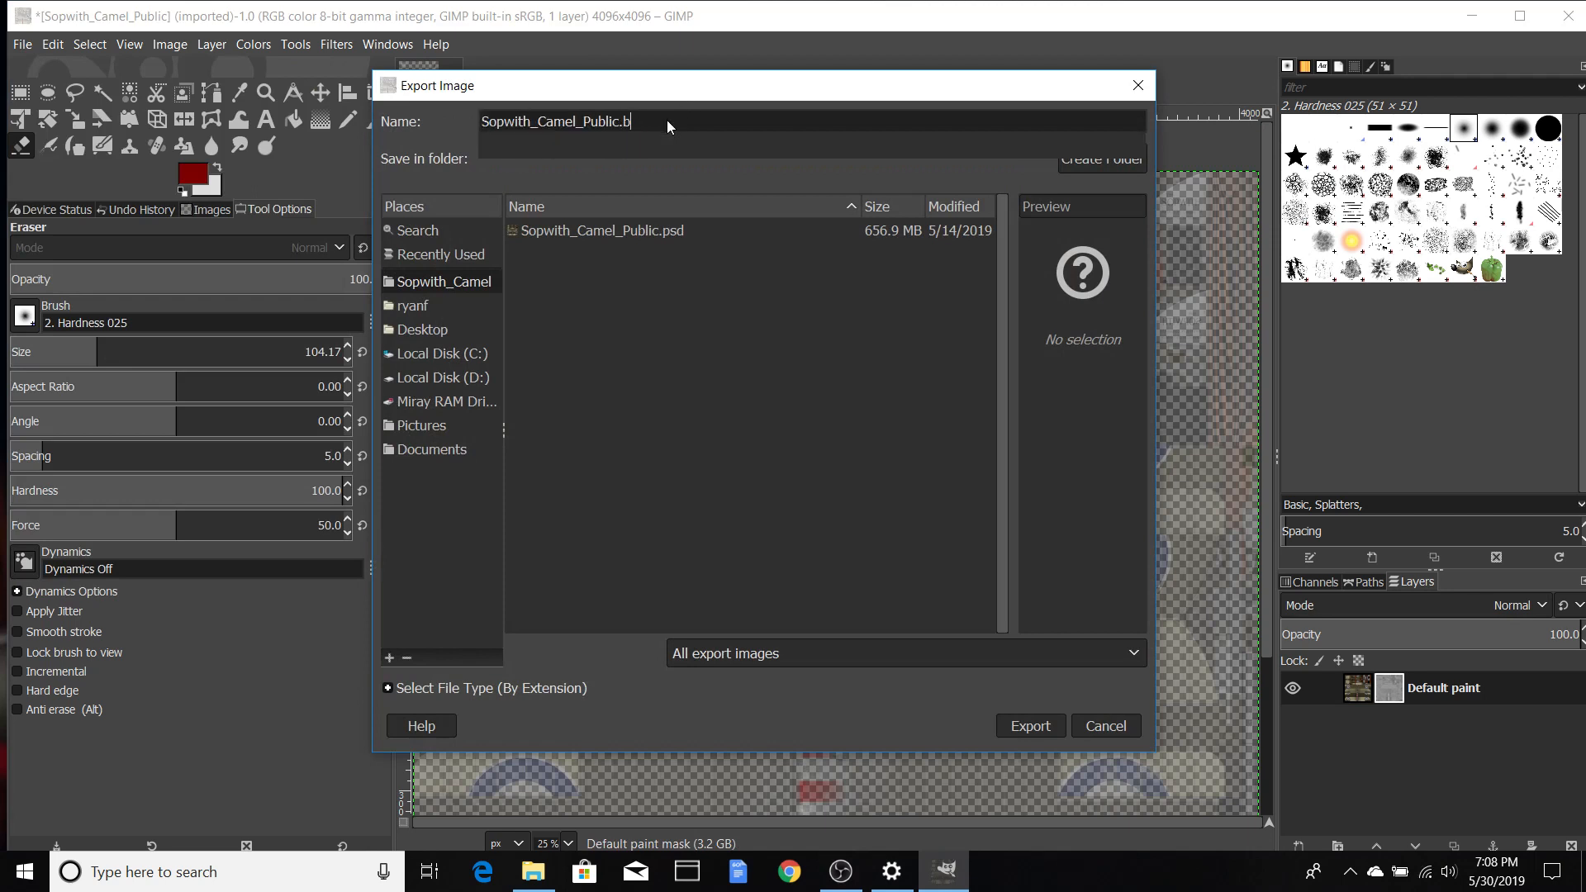
type("mp")
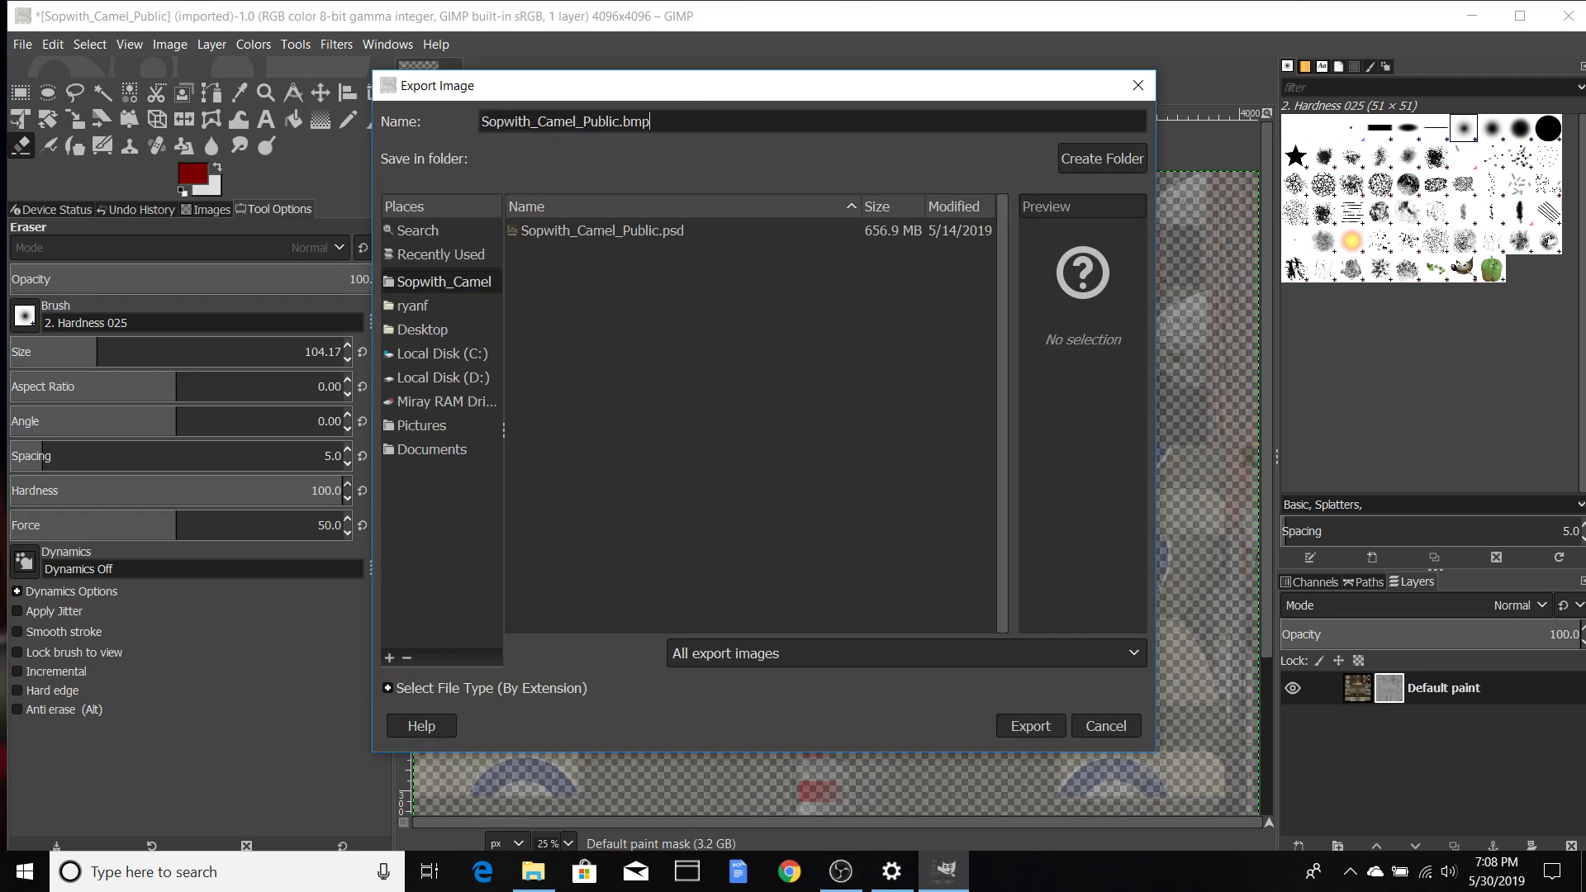
Step: Choose the Desktop as the destination and export the image as BMP with the default options
left_click(1034, 727)
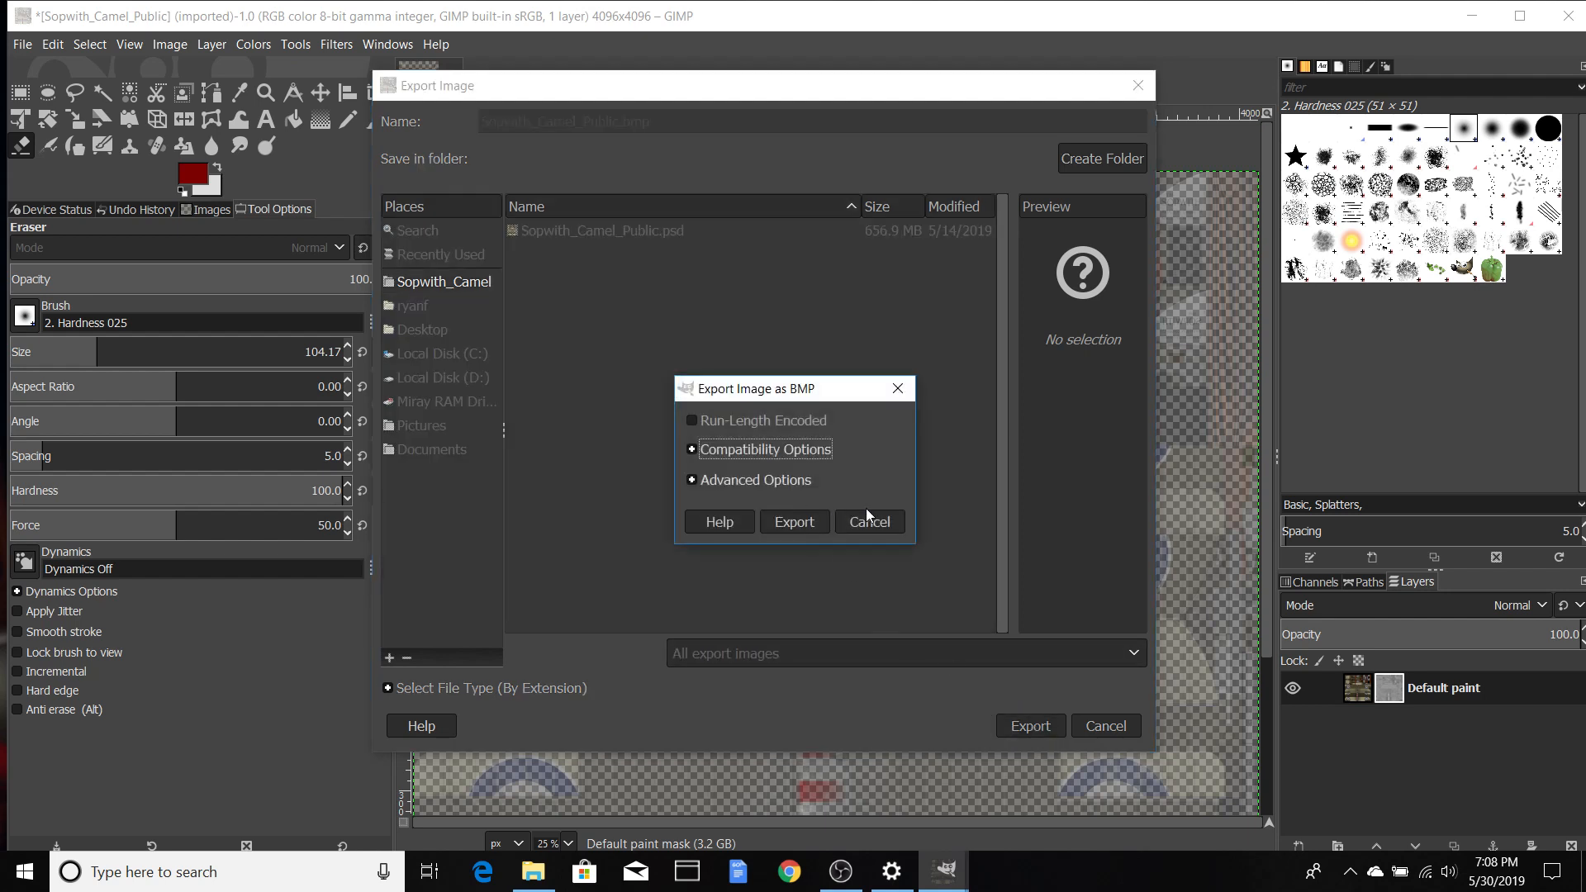
left_click(865, 521)
left_click(424, 329)
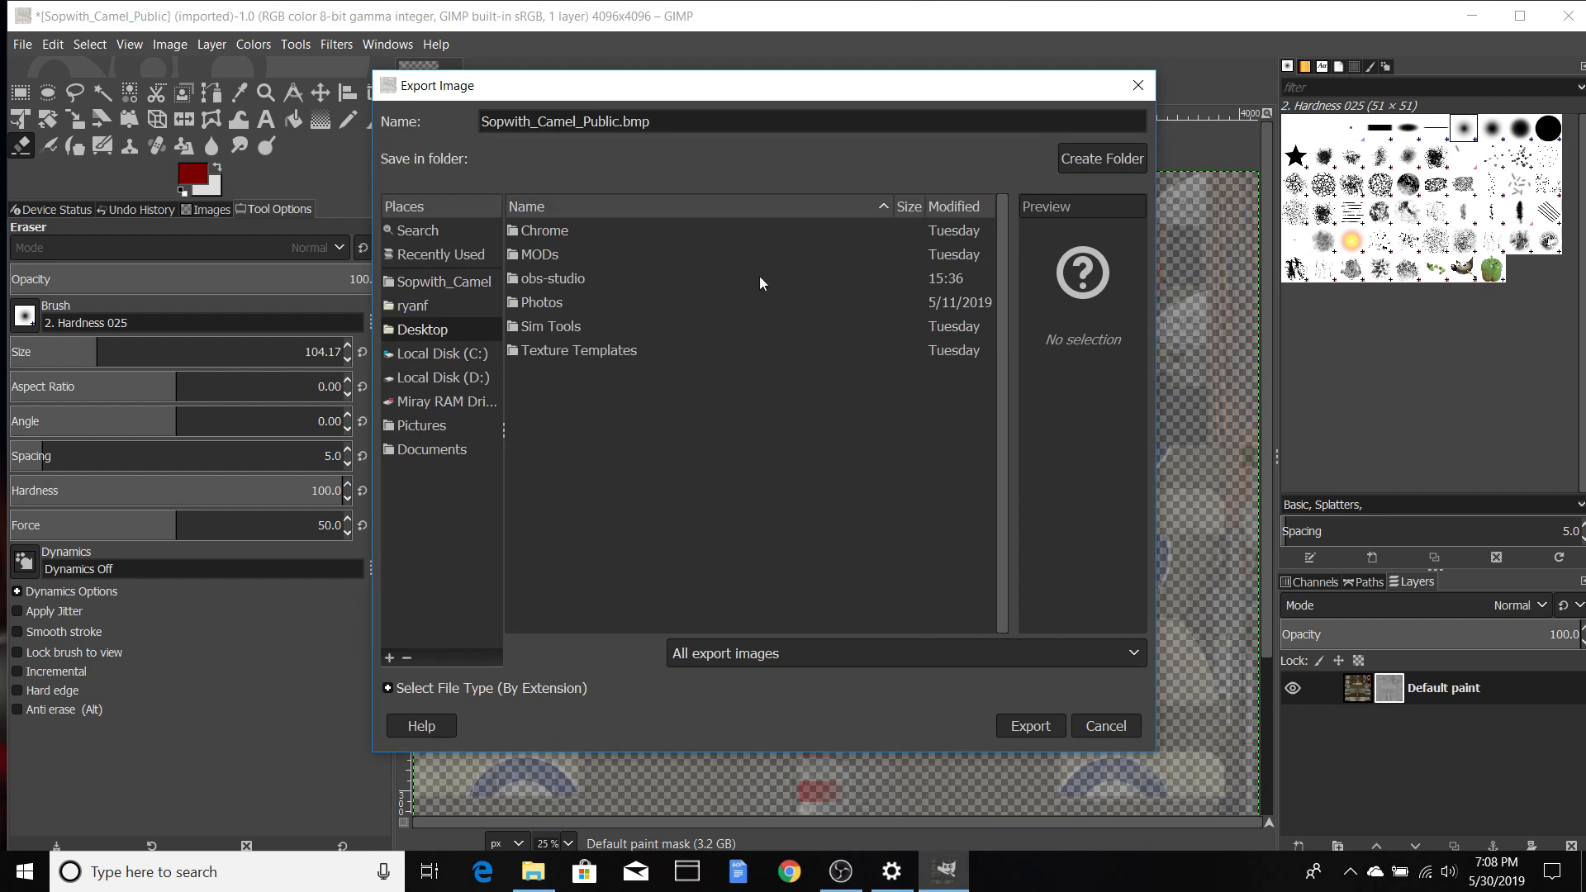
left_click(1031, 725)
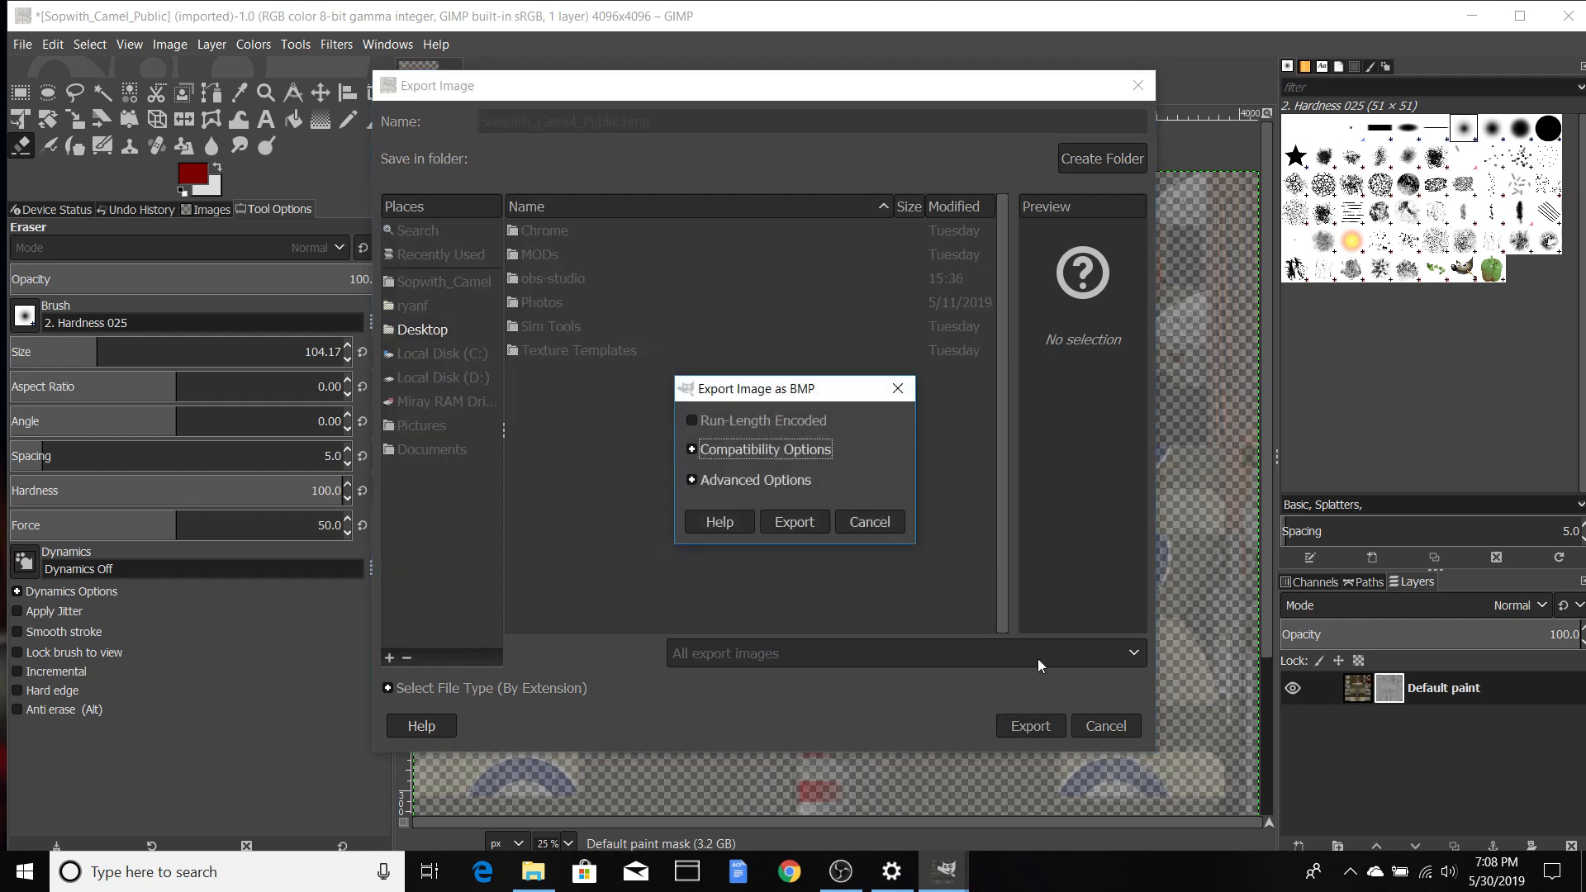
left_click(784, 518)
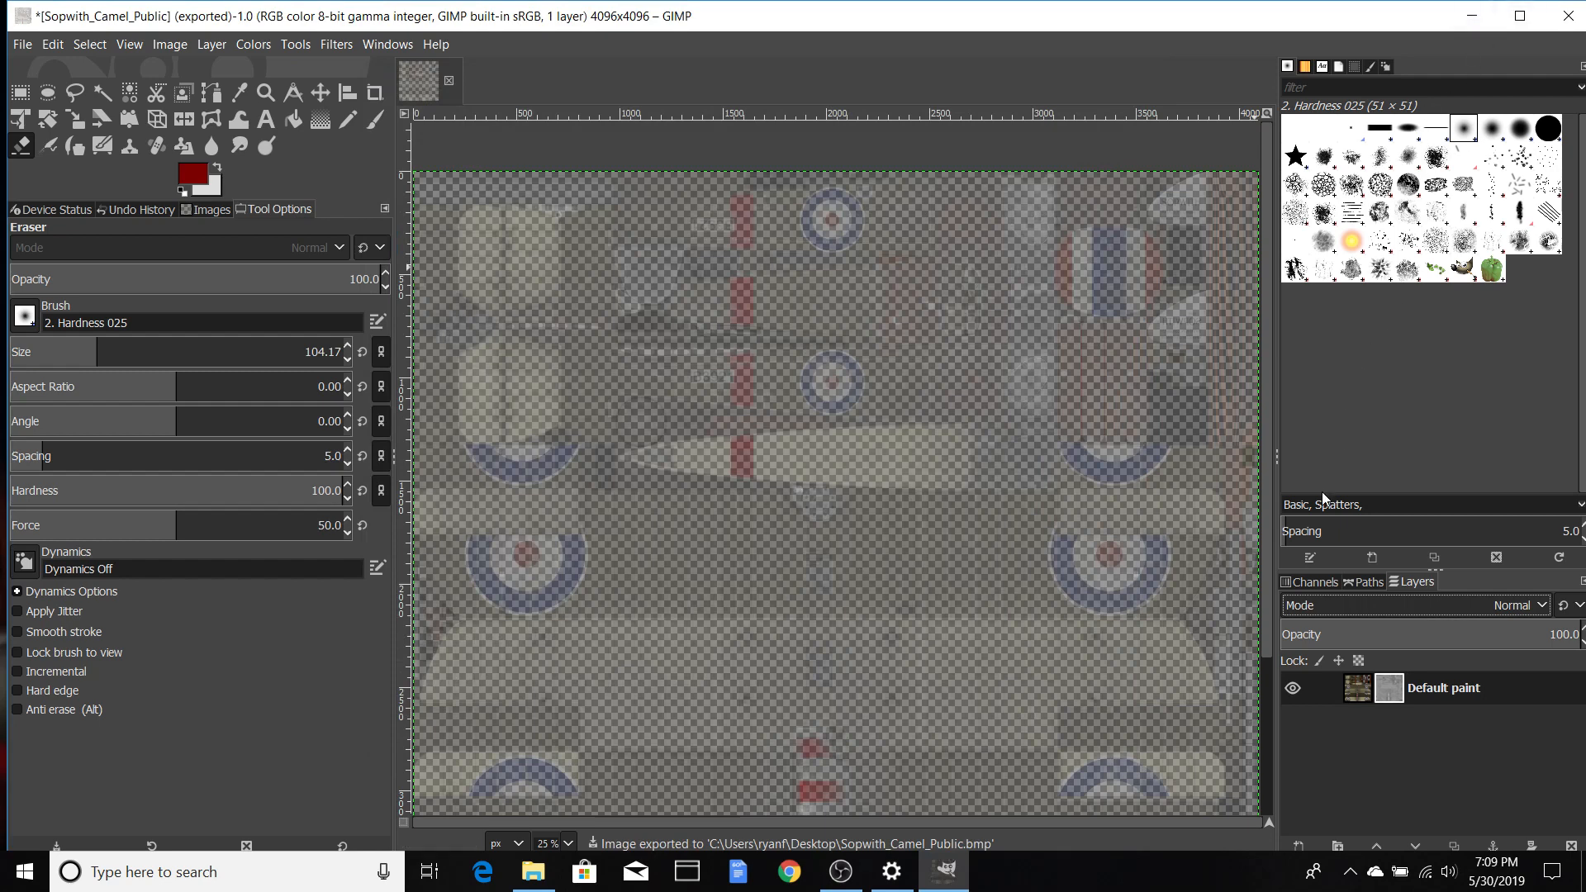
Step: Undo the layer mask and the flattening, and save the layered image as Sopwith_Camel_Public.xcf in Documents
key("ctrl+z")
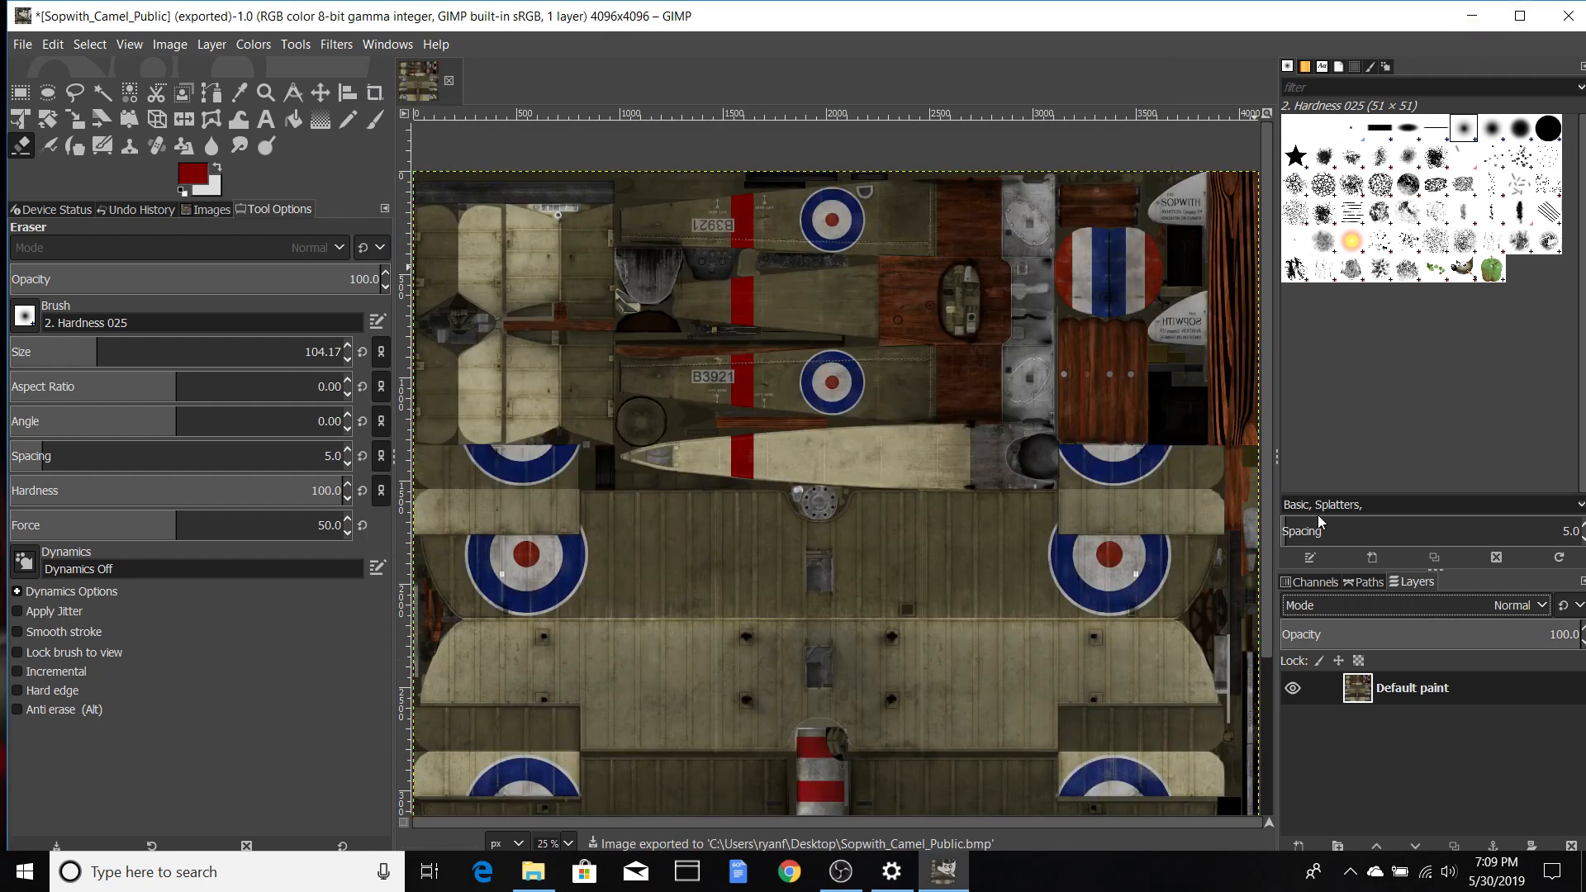
key("ctrl+z")
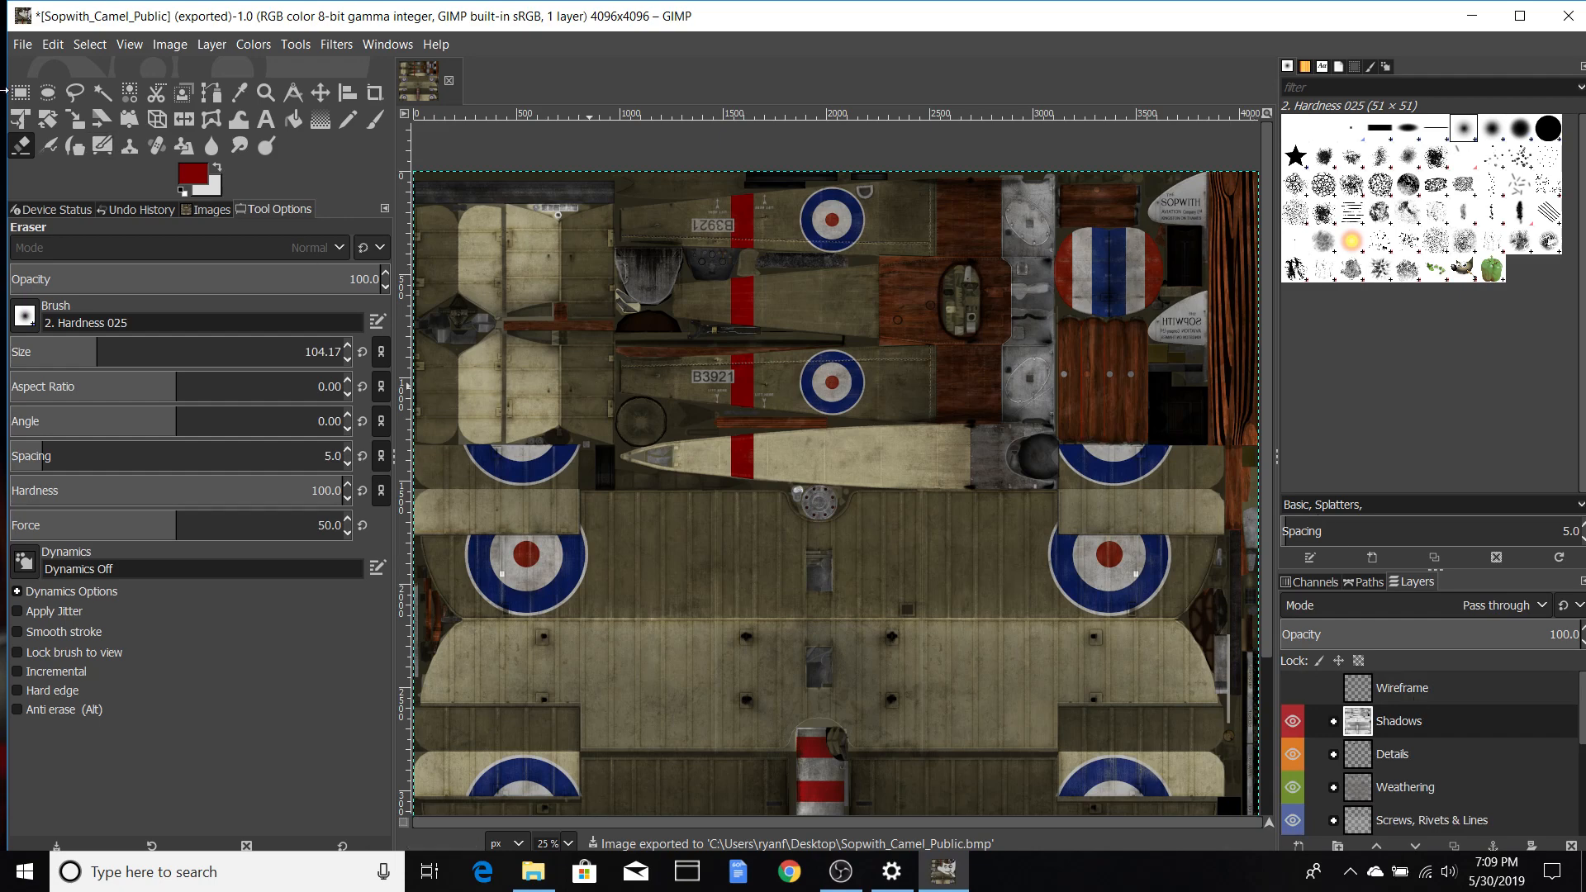
left_click(22, 44)
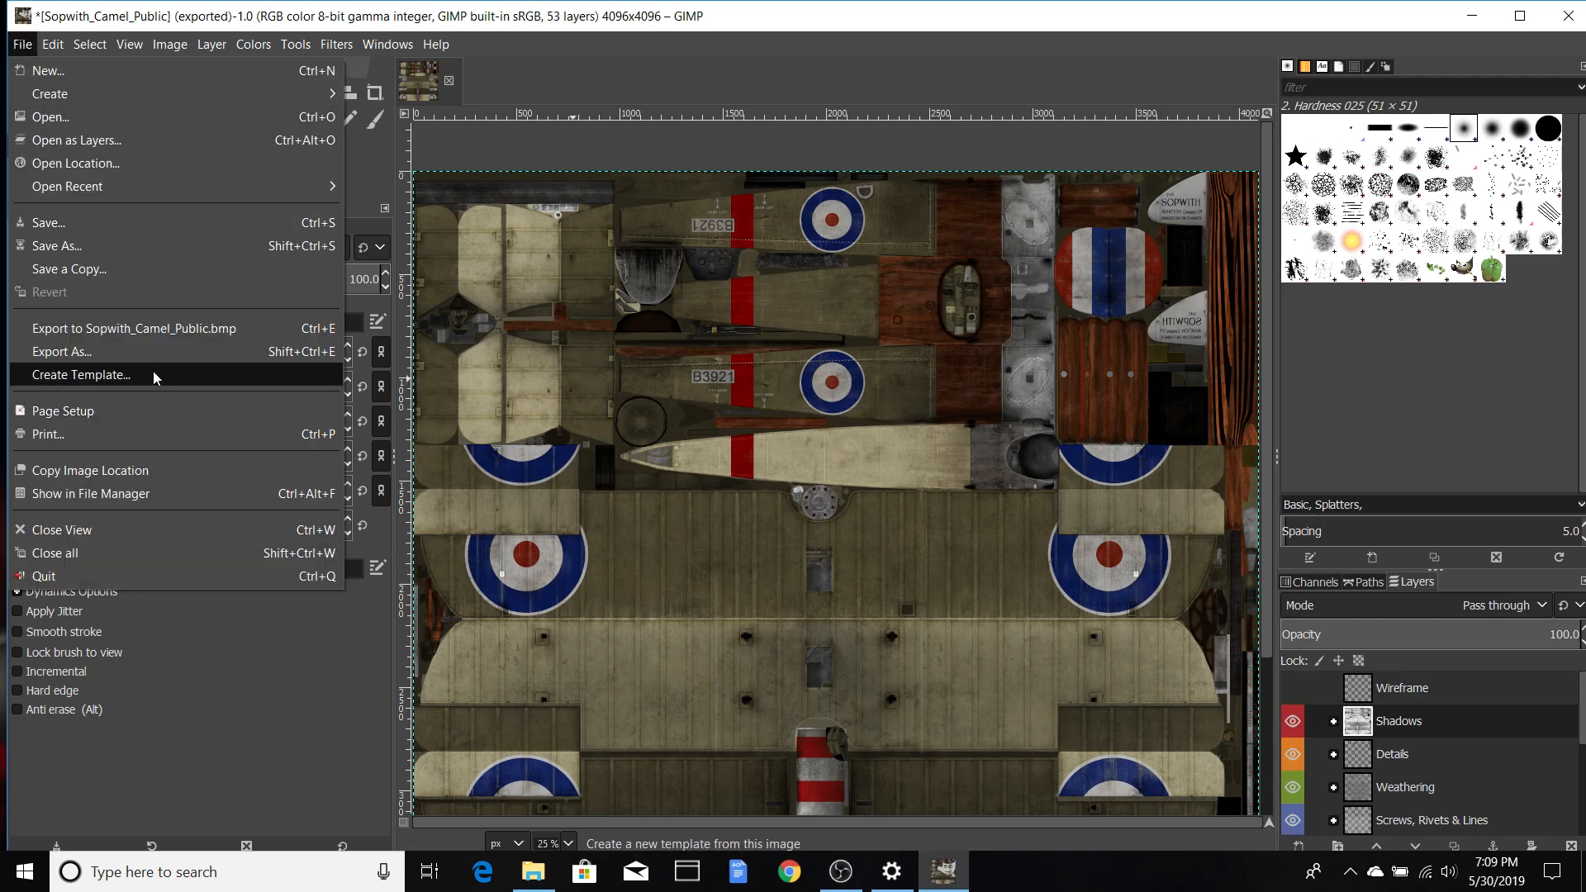
left_click(135, 241)
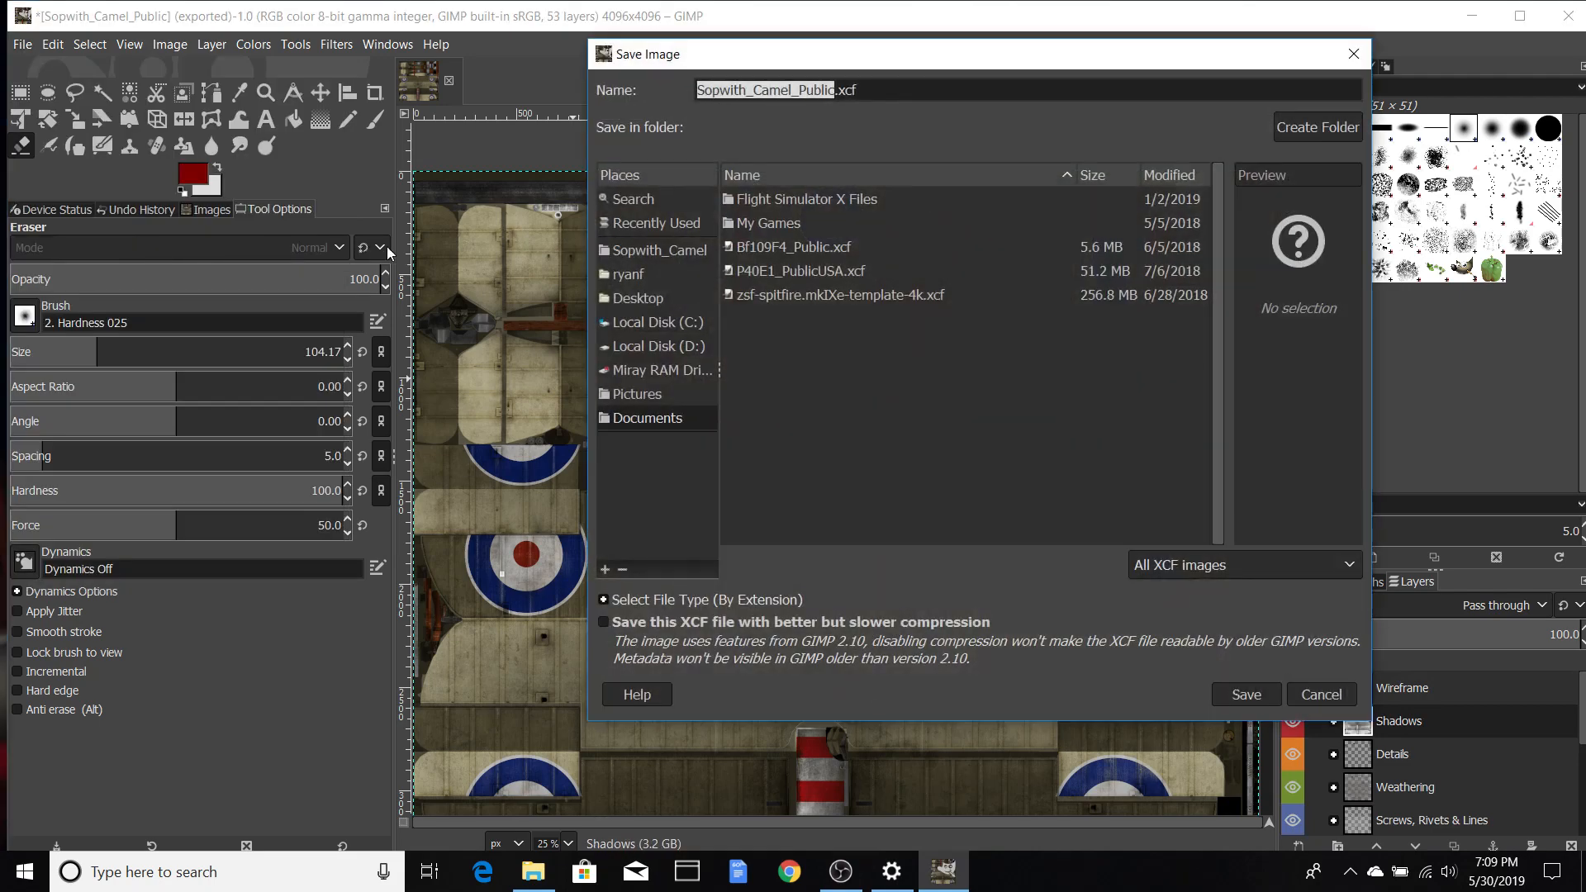
left_click(1241, 692)
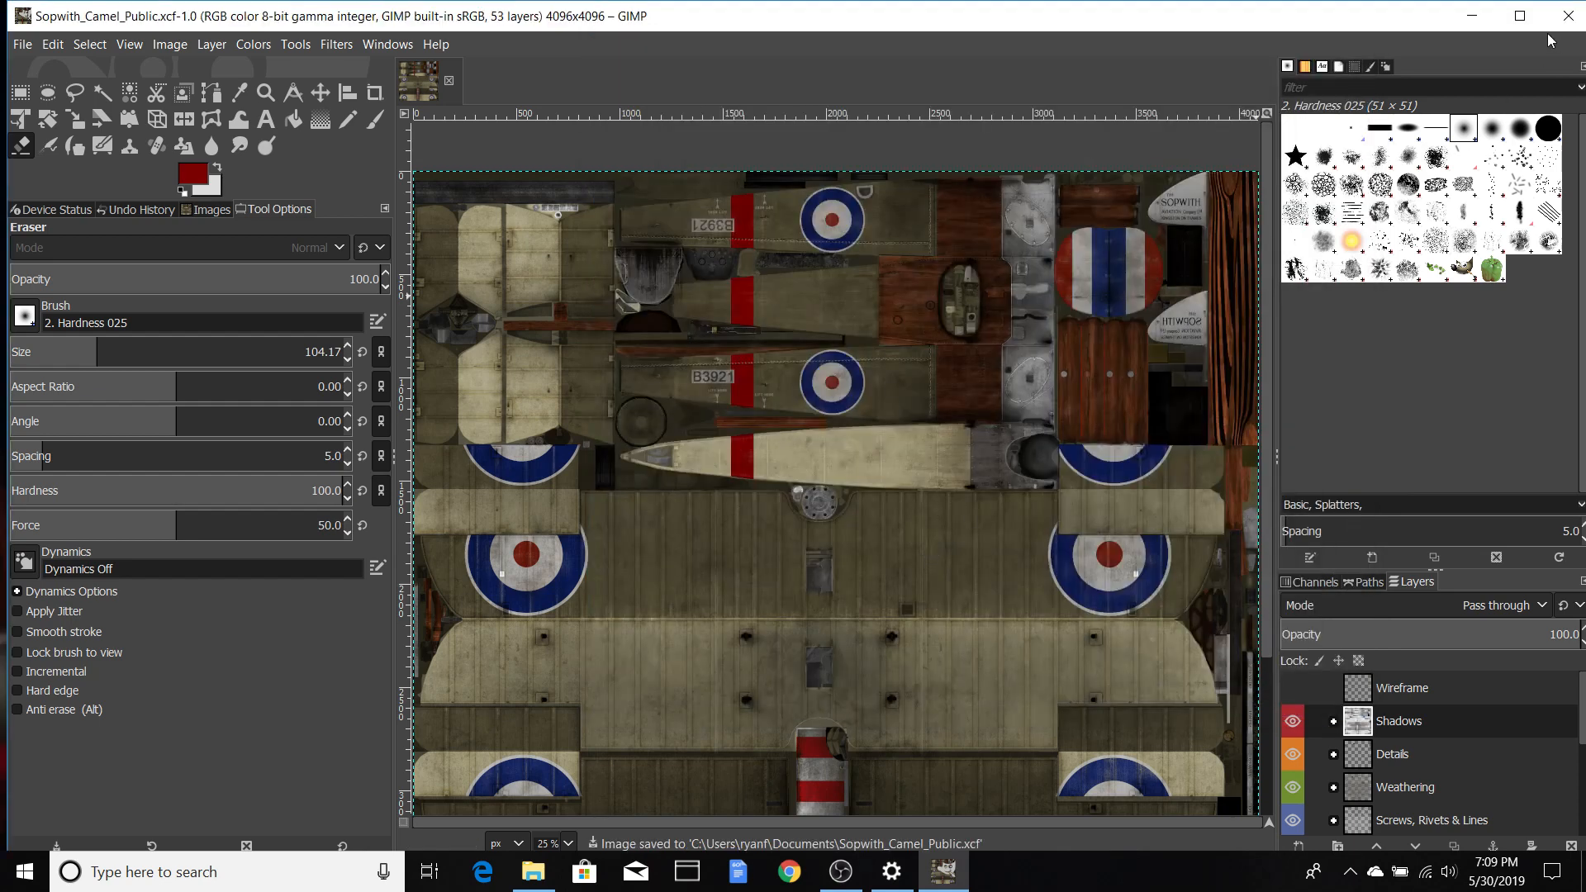
Step: Switch to File Explorer and move the Sopwith_Camel_Public XCF file from Documents to the desktop
left_click(1471, 16)
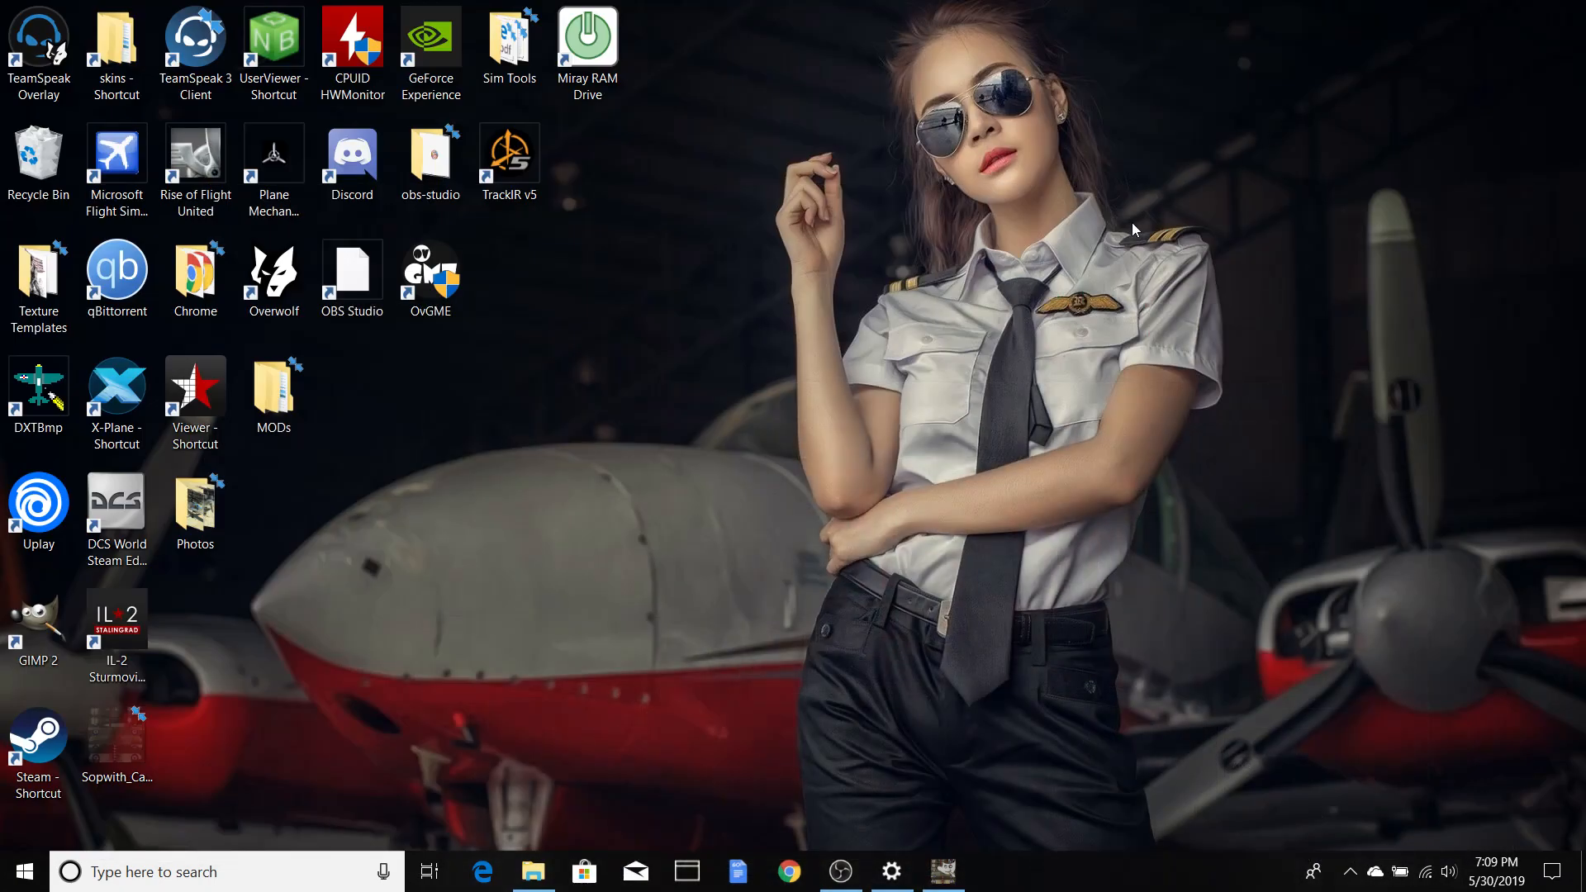
left_click(533, 870)
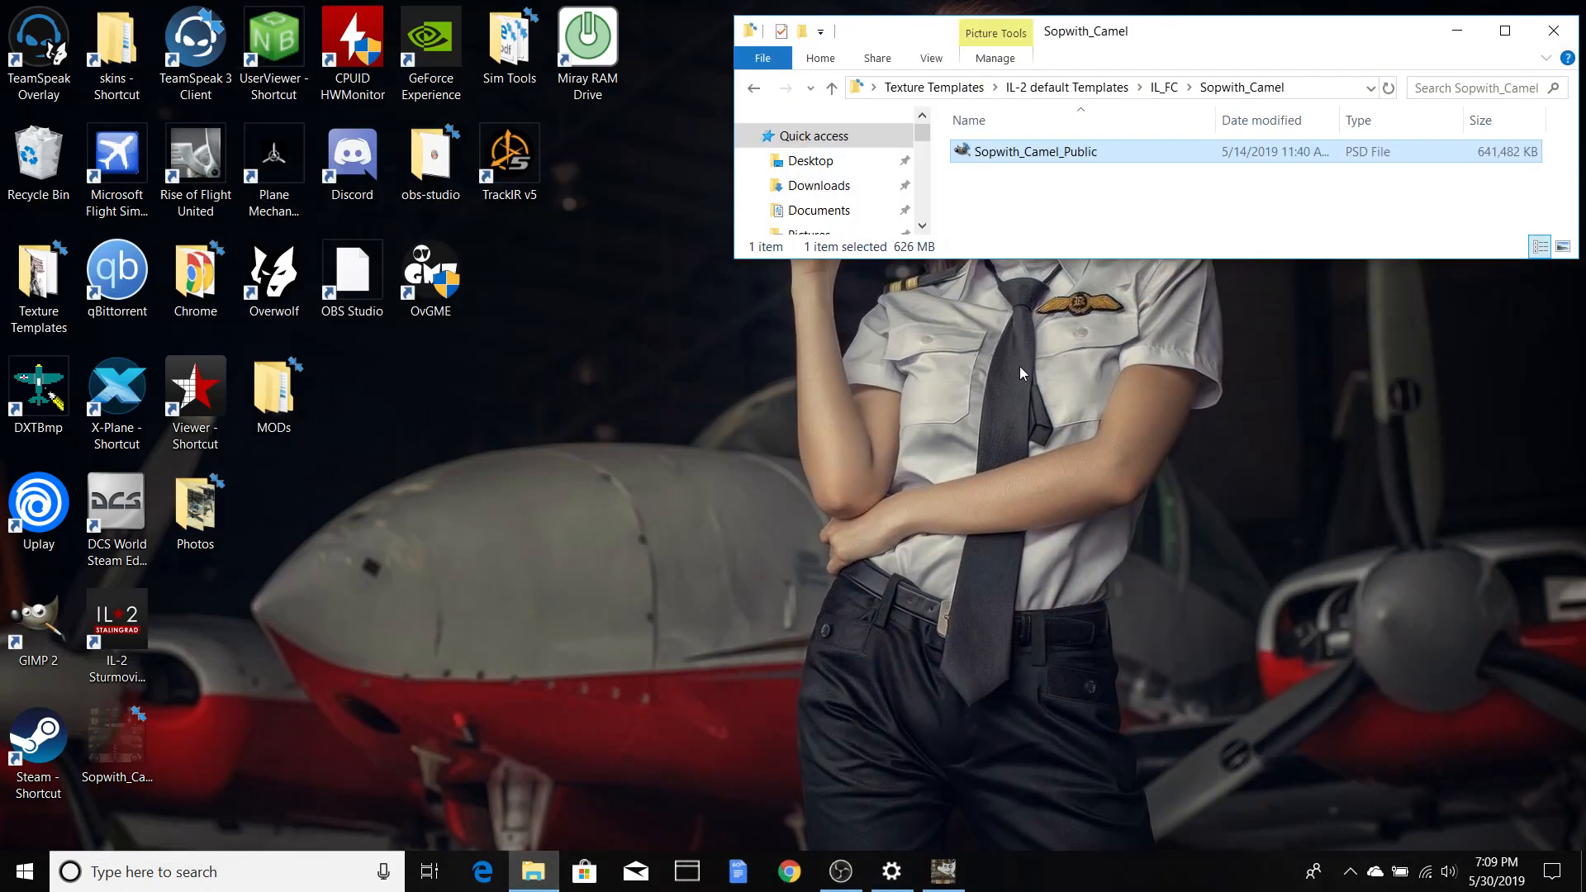
left_click(830, 212)
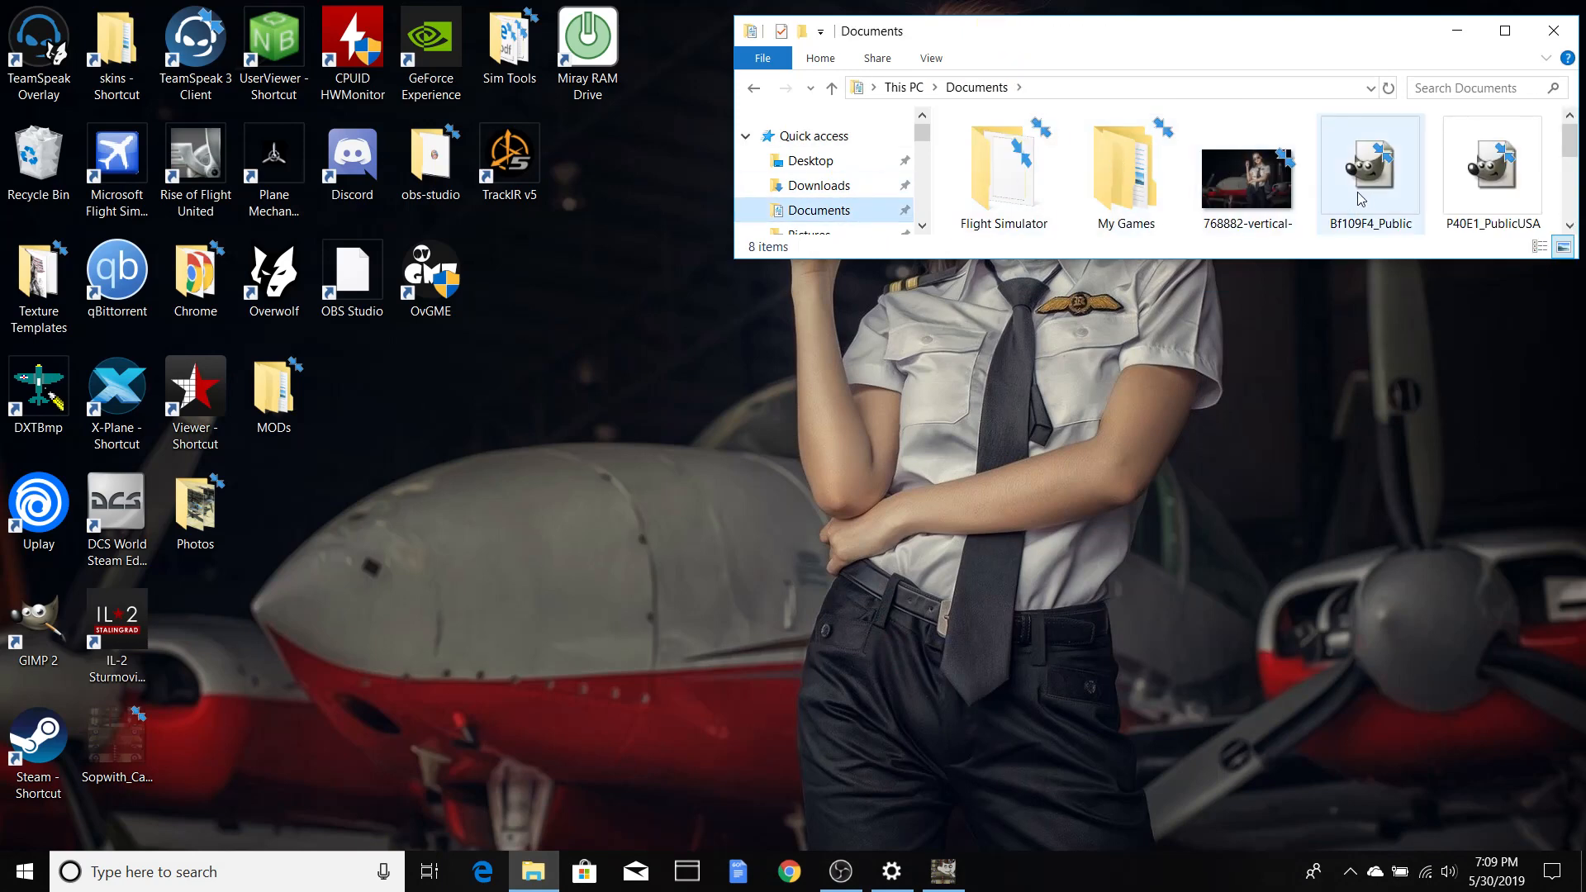
scroll(1516, 198, "down", 2)
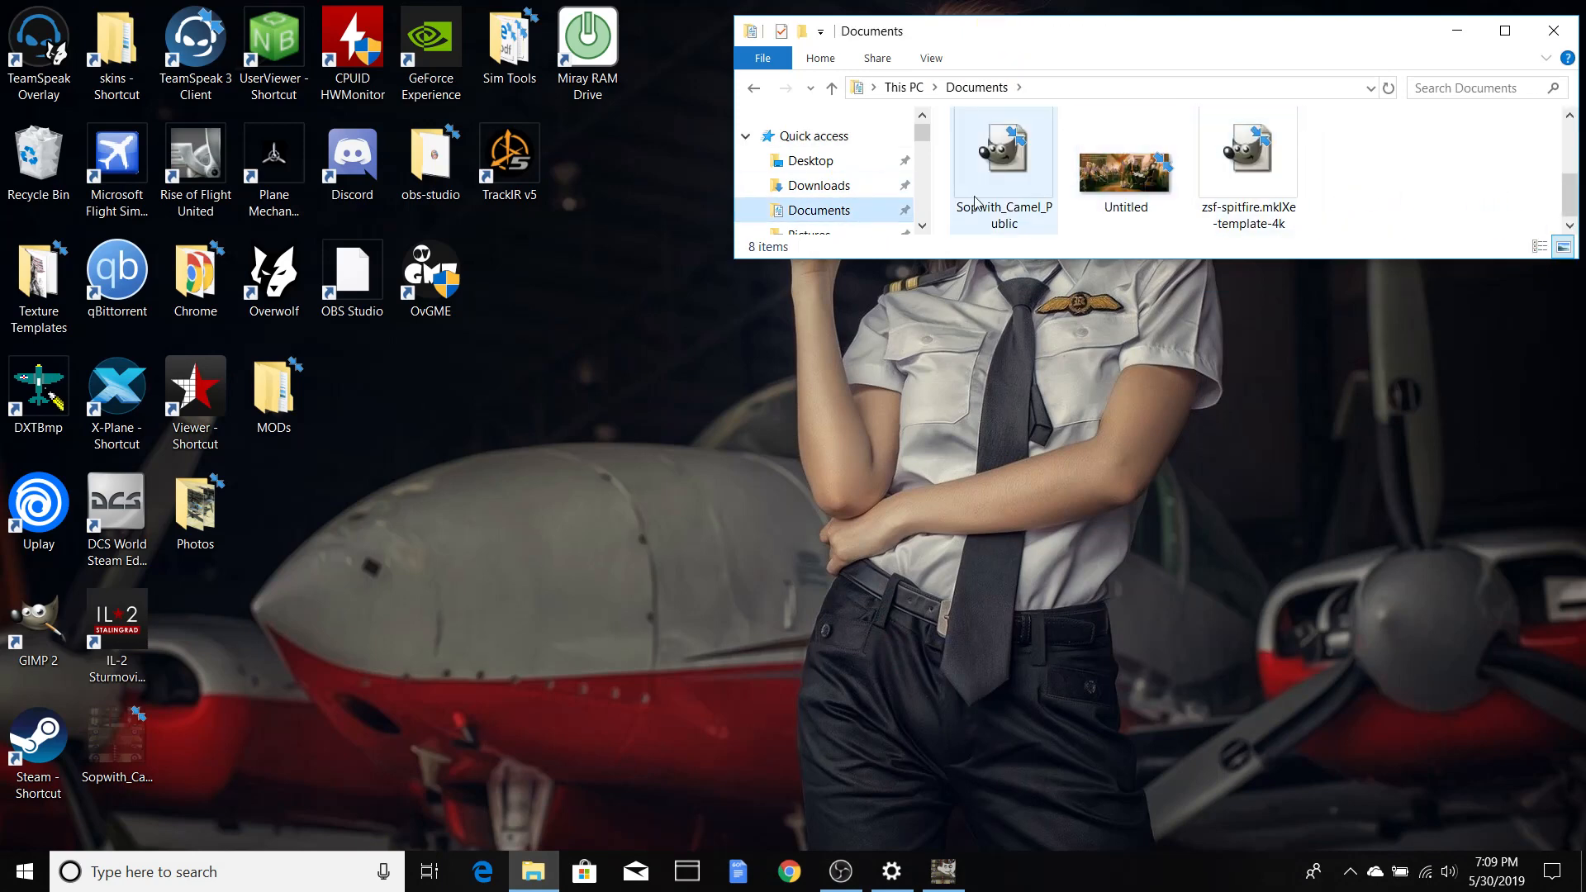
left_click_drag(1013, 184, 286, 523)
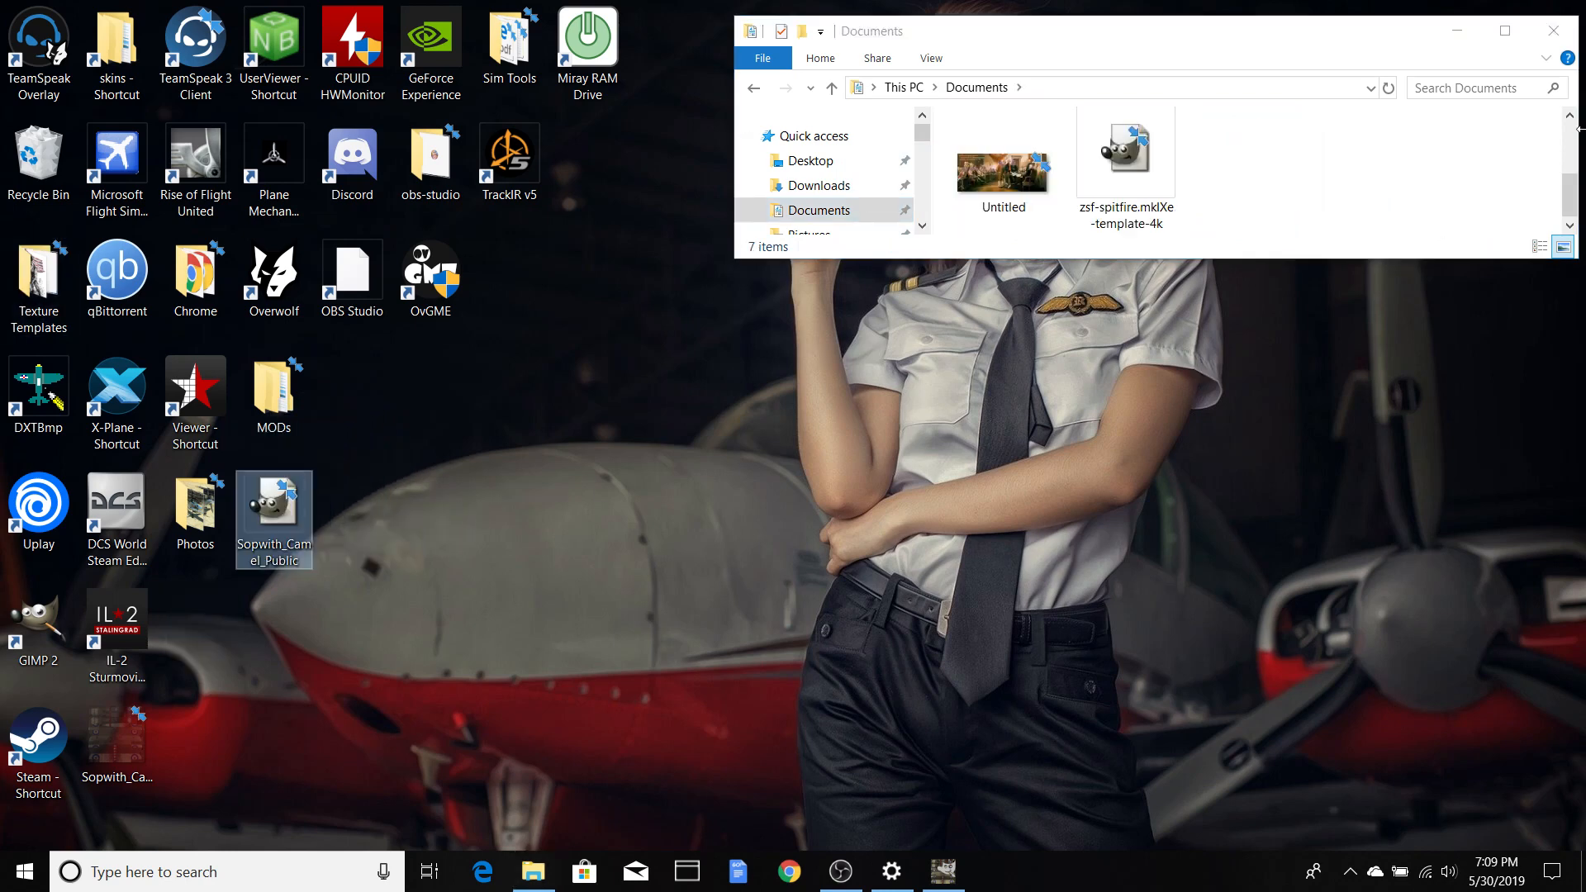
left_click(1553, 30)
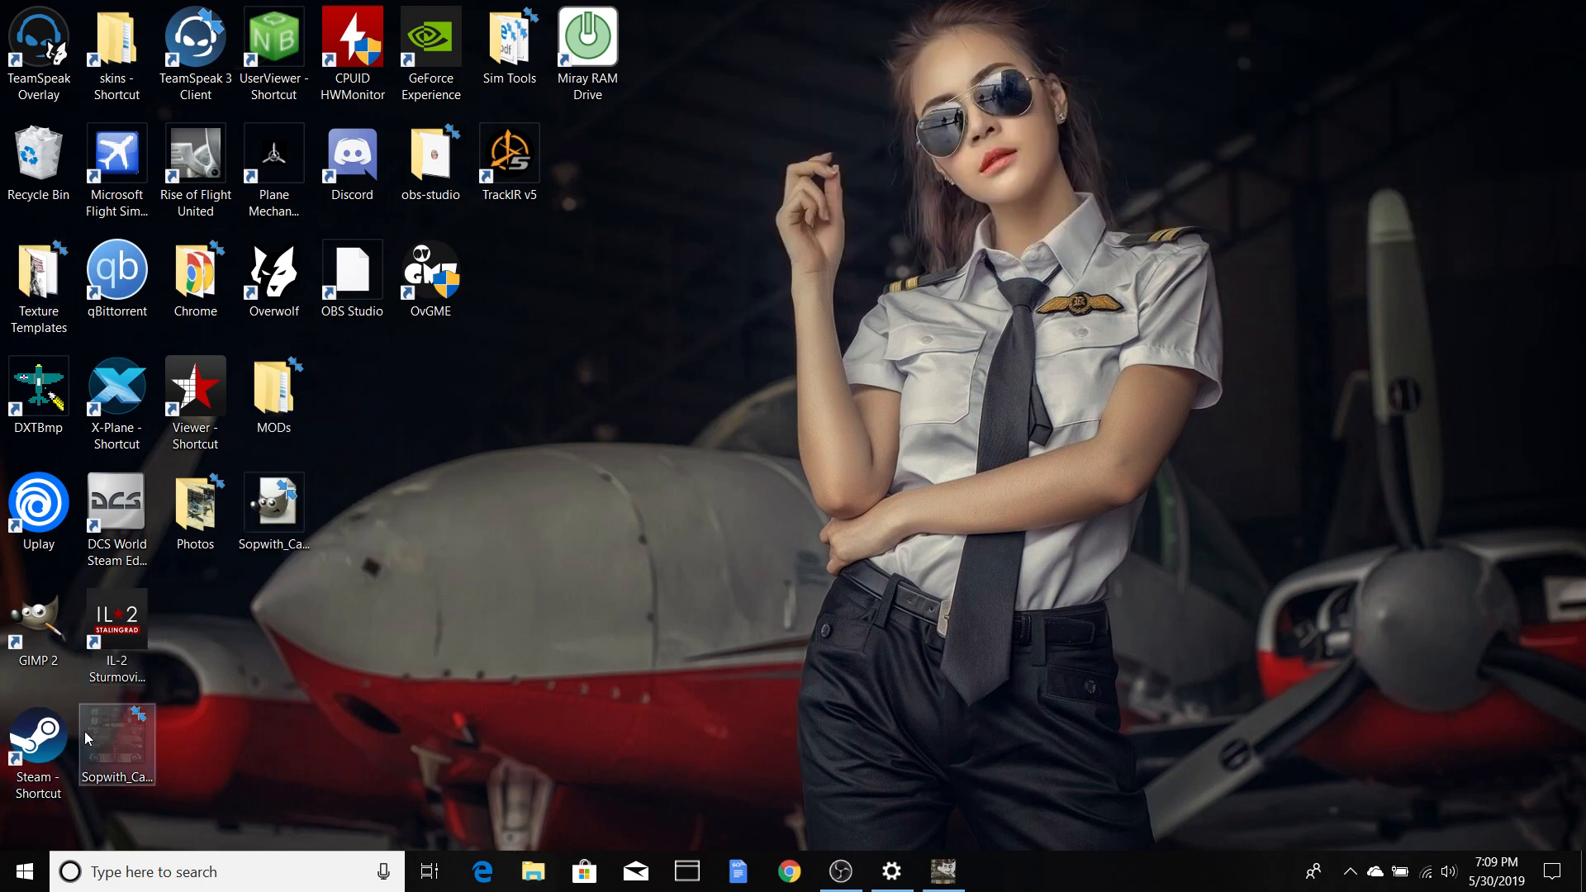
Step: Reposition the exported BMP on the desktop, launch DXTBmp and load Sopwith_Camel_Public.bmp into it
left_click_drag(200, 621, 199, 625)
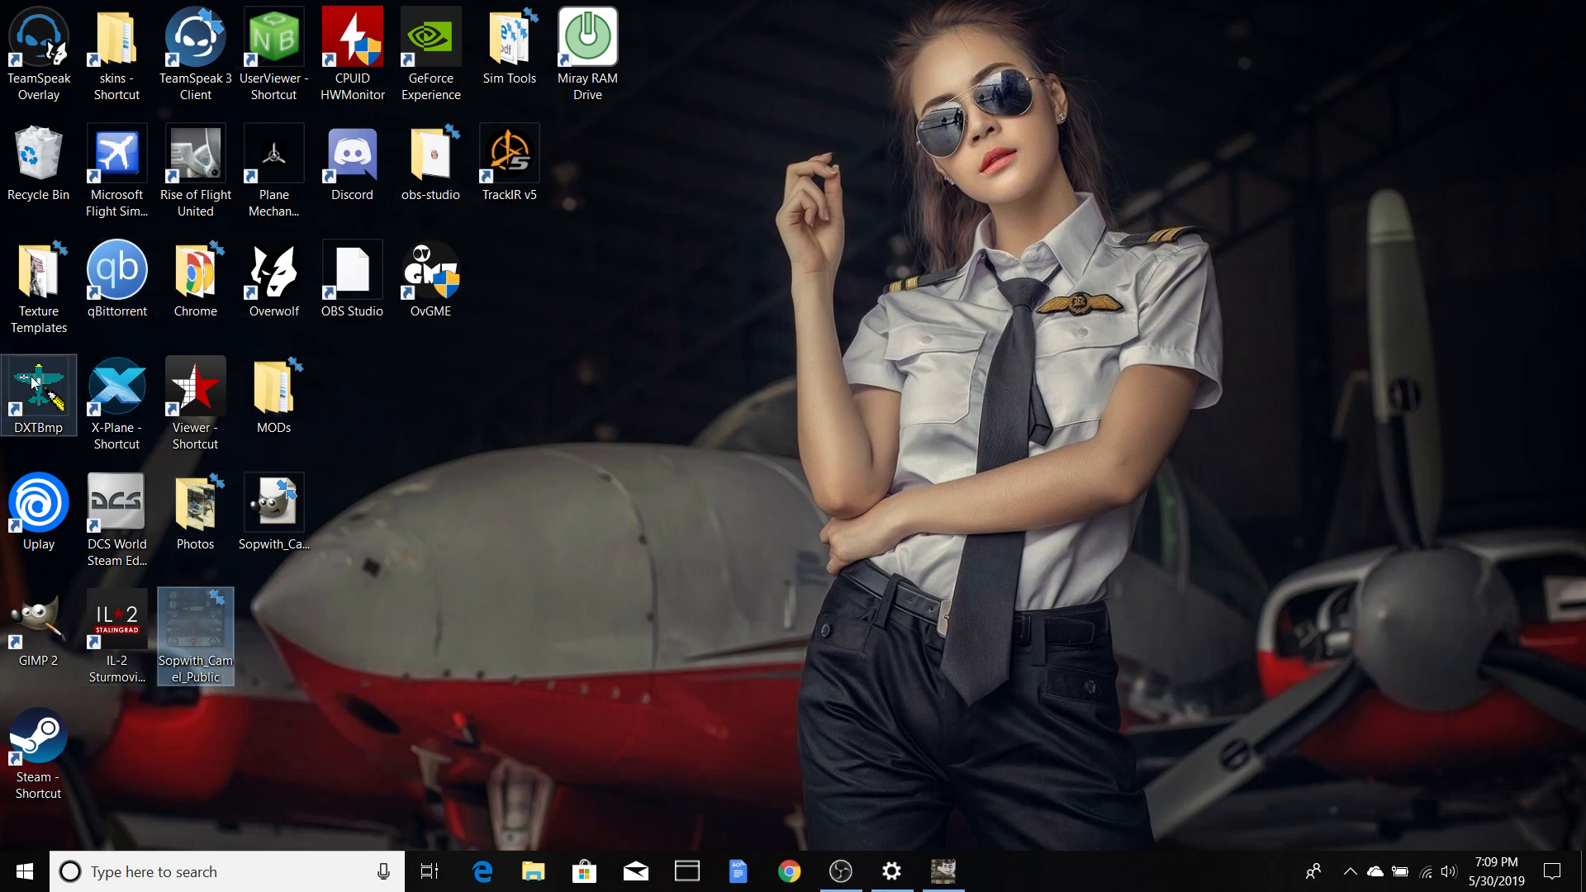
double_click(64, 393)
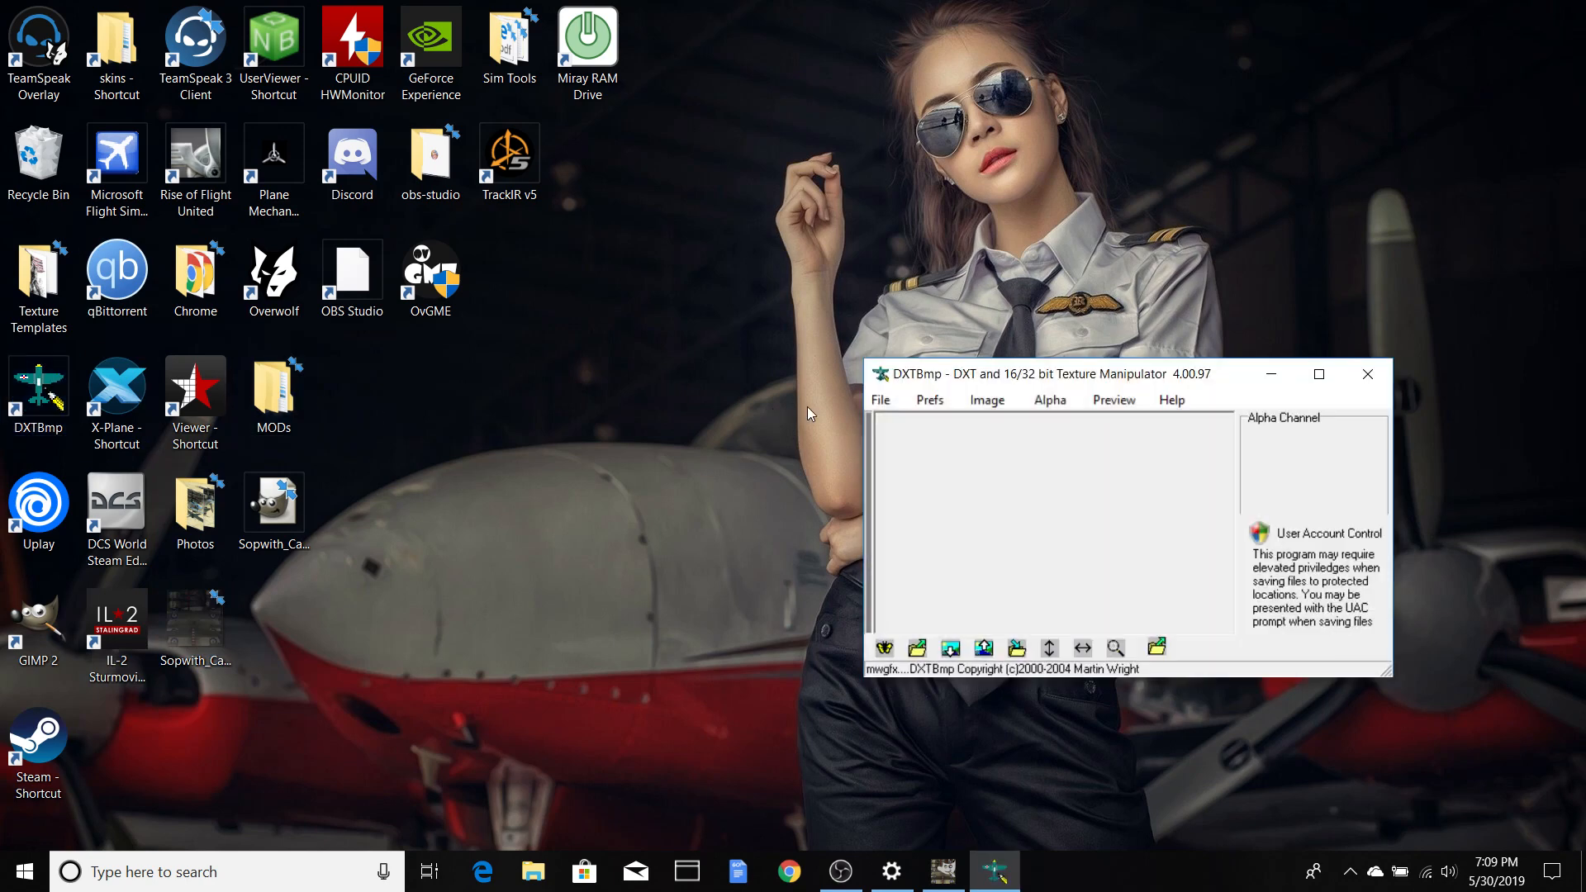
left_click_drag(205, 635, 966, 525)
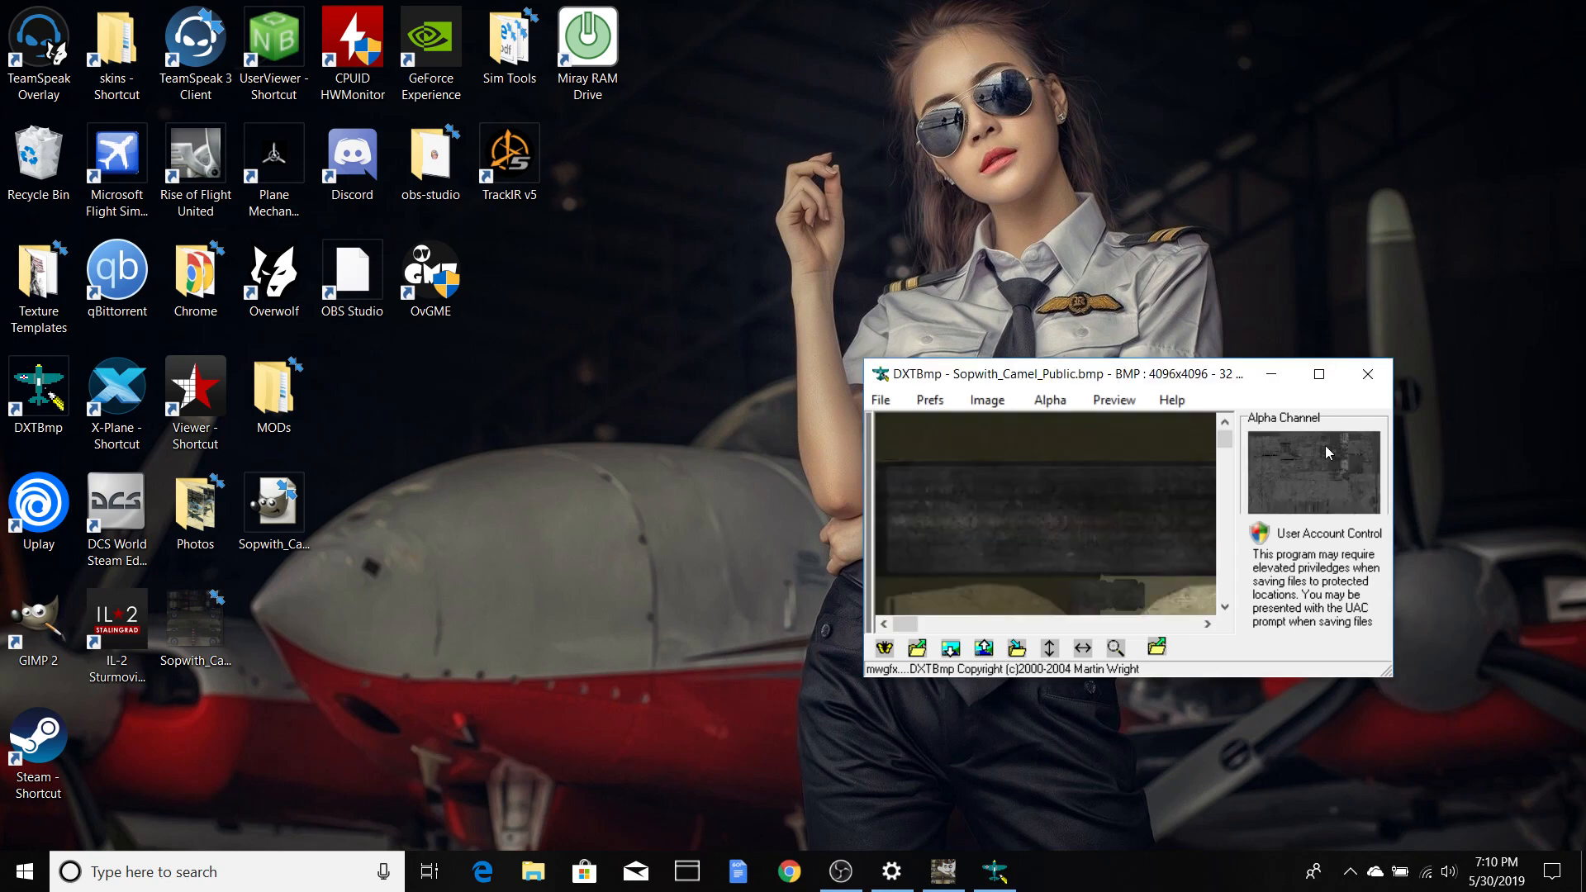
Step: Save the texture to the Desktop as the DDS file Sopwith_Camel_Public in DDS DXT5 format
left_click(880, 400)
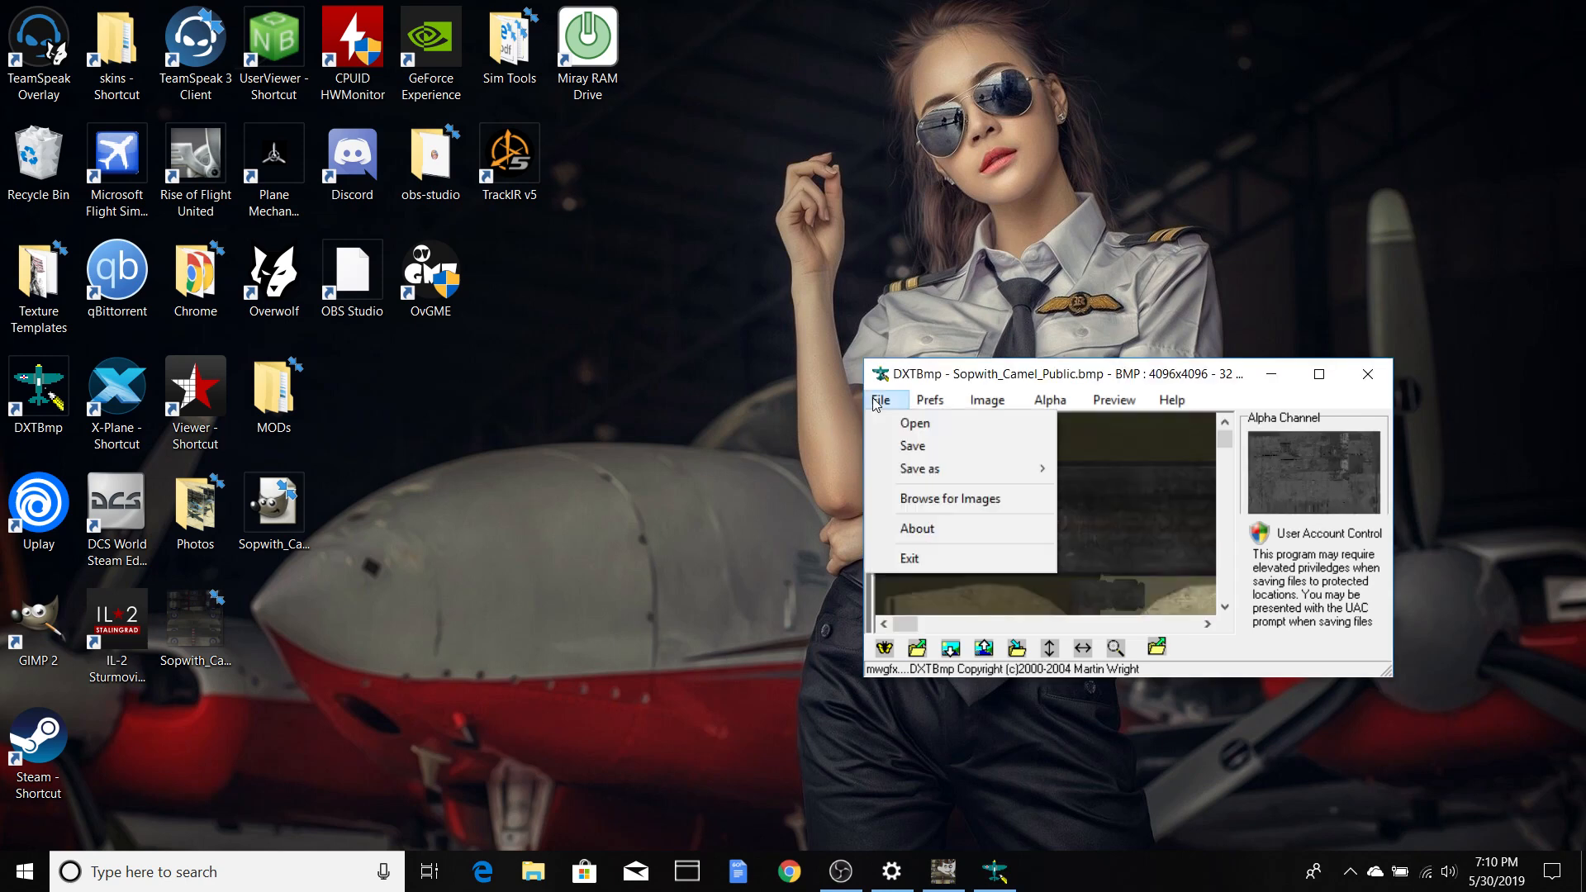
mouse_move(958, 467)
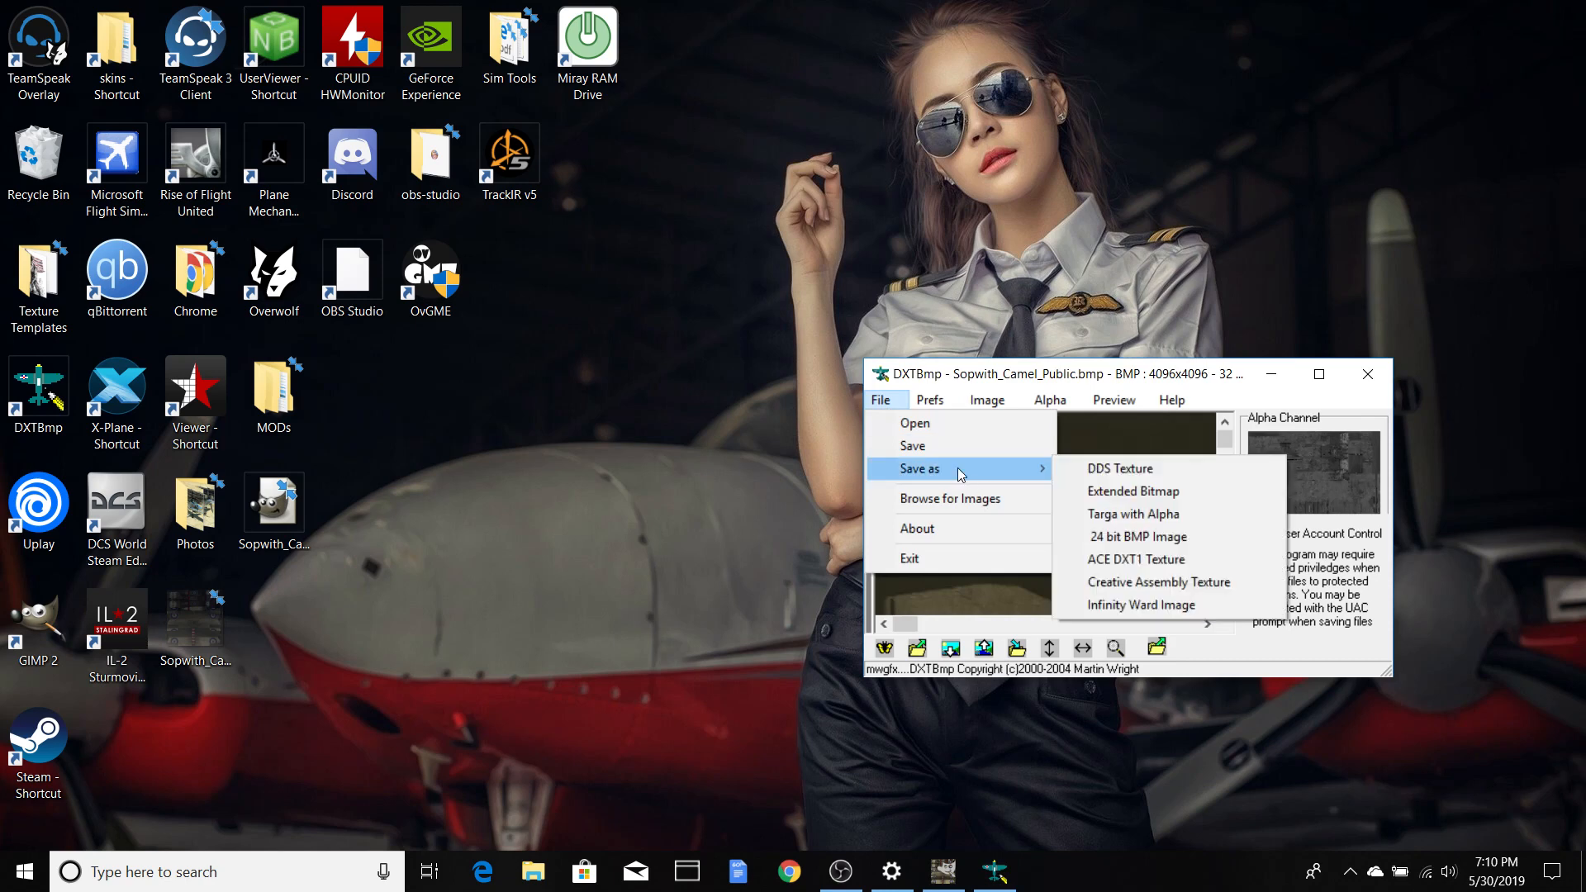
left_click(1084, 467)
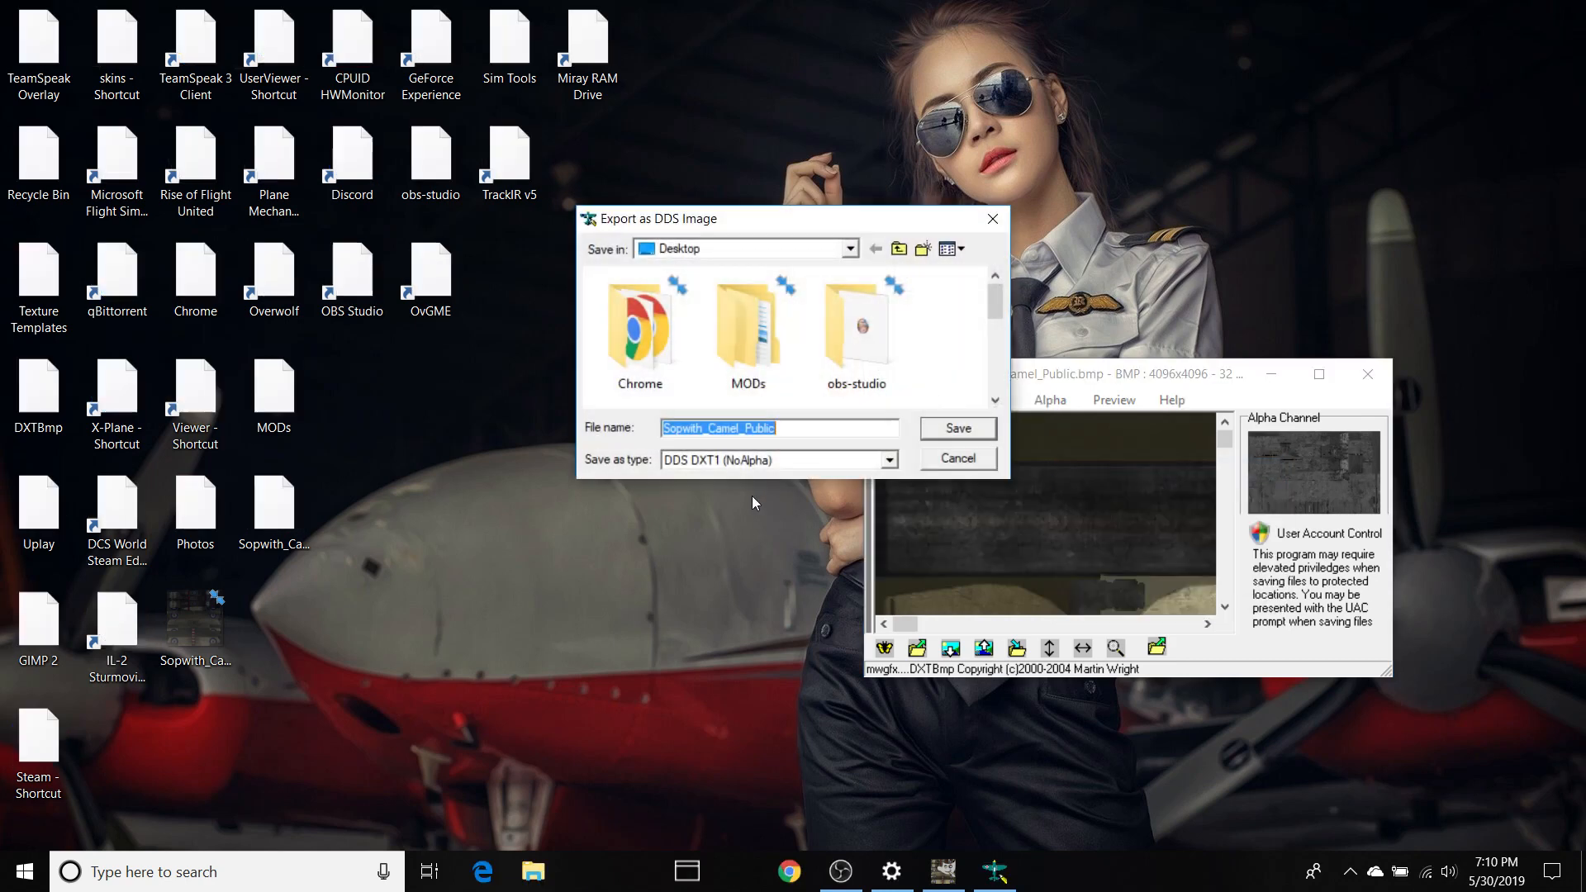
left_click(826, 457)
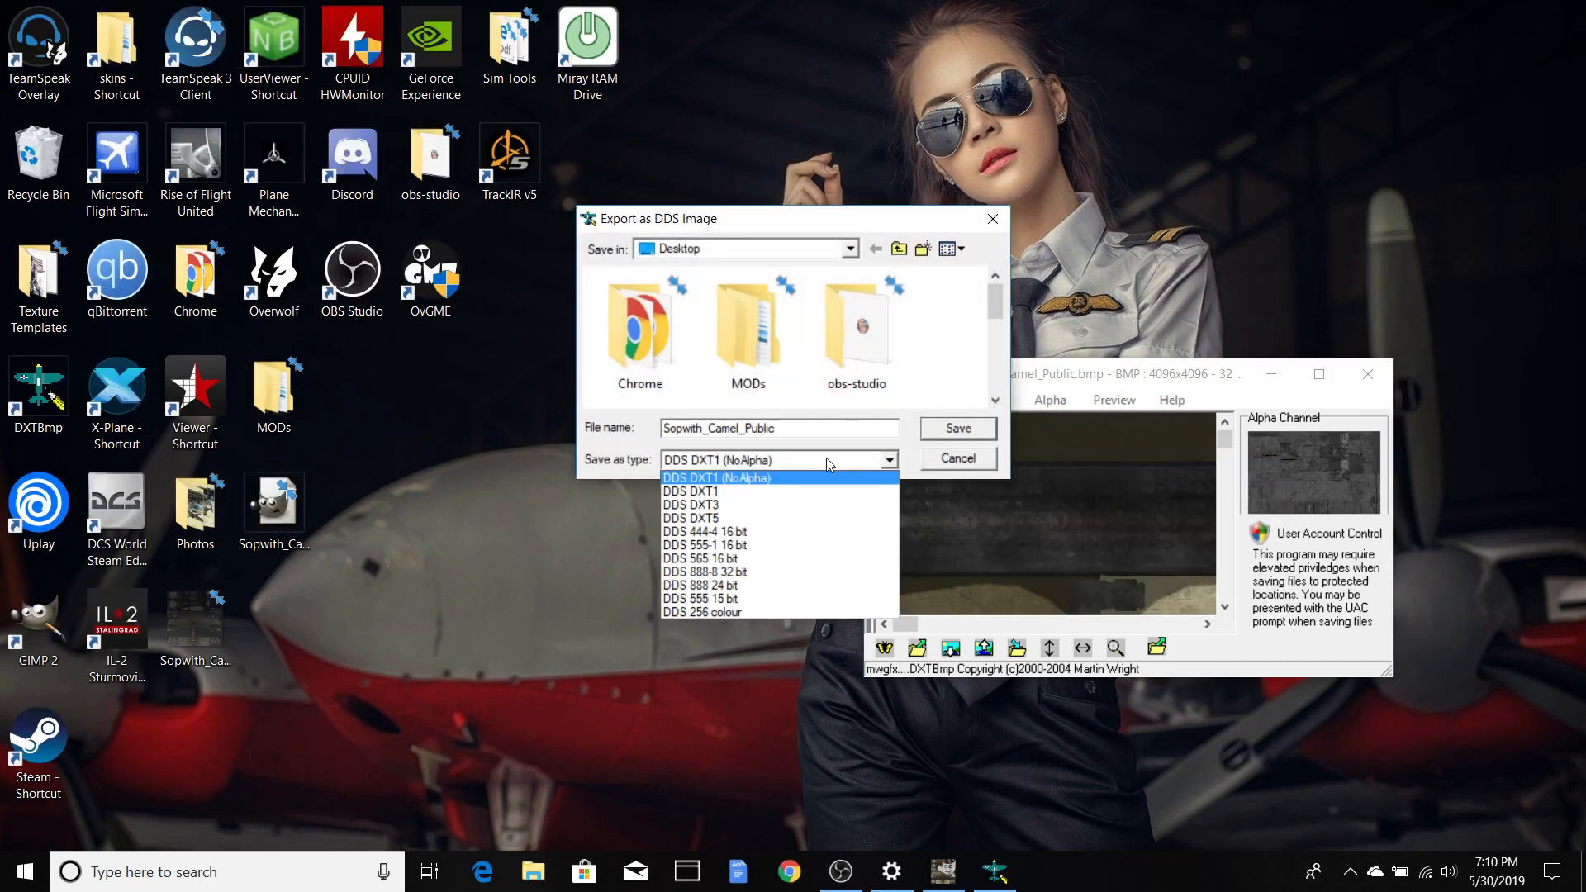
left_click(727, 517)
left_click(949, 435)
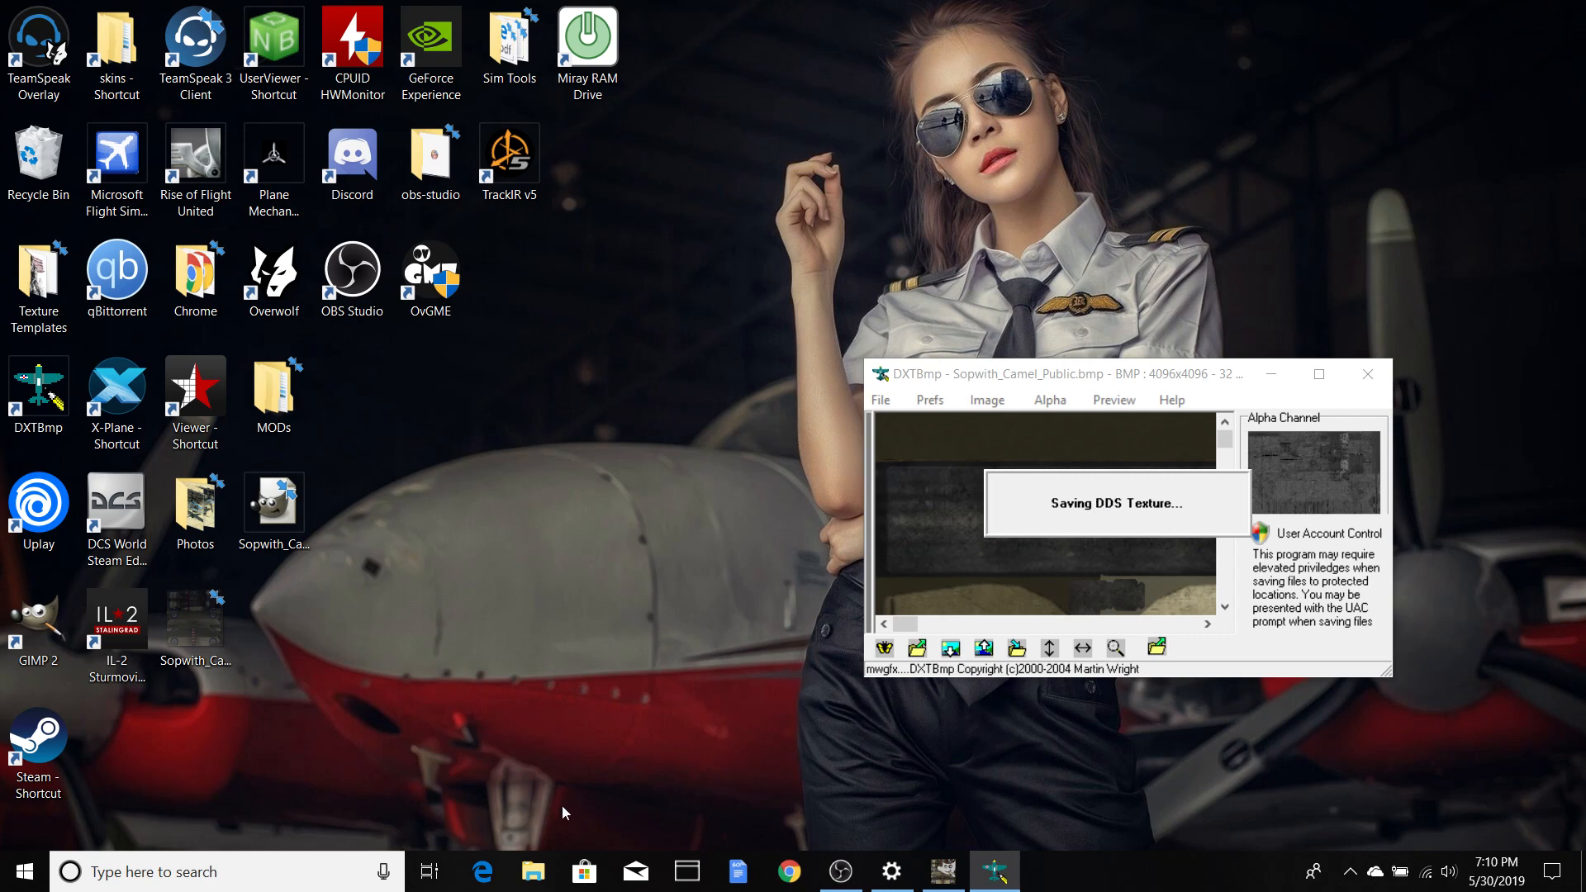
Step: Open File Explorer and go to Local Disk (D:)
left_click(534, 871)
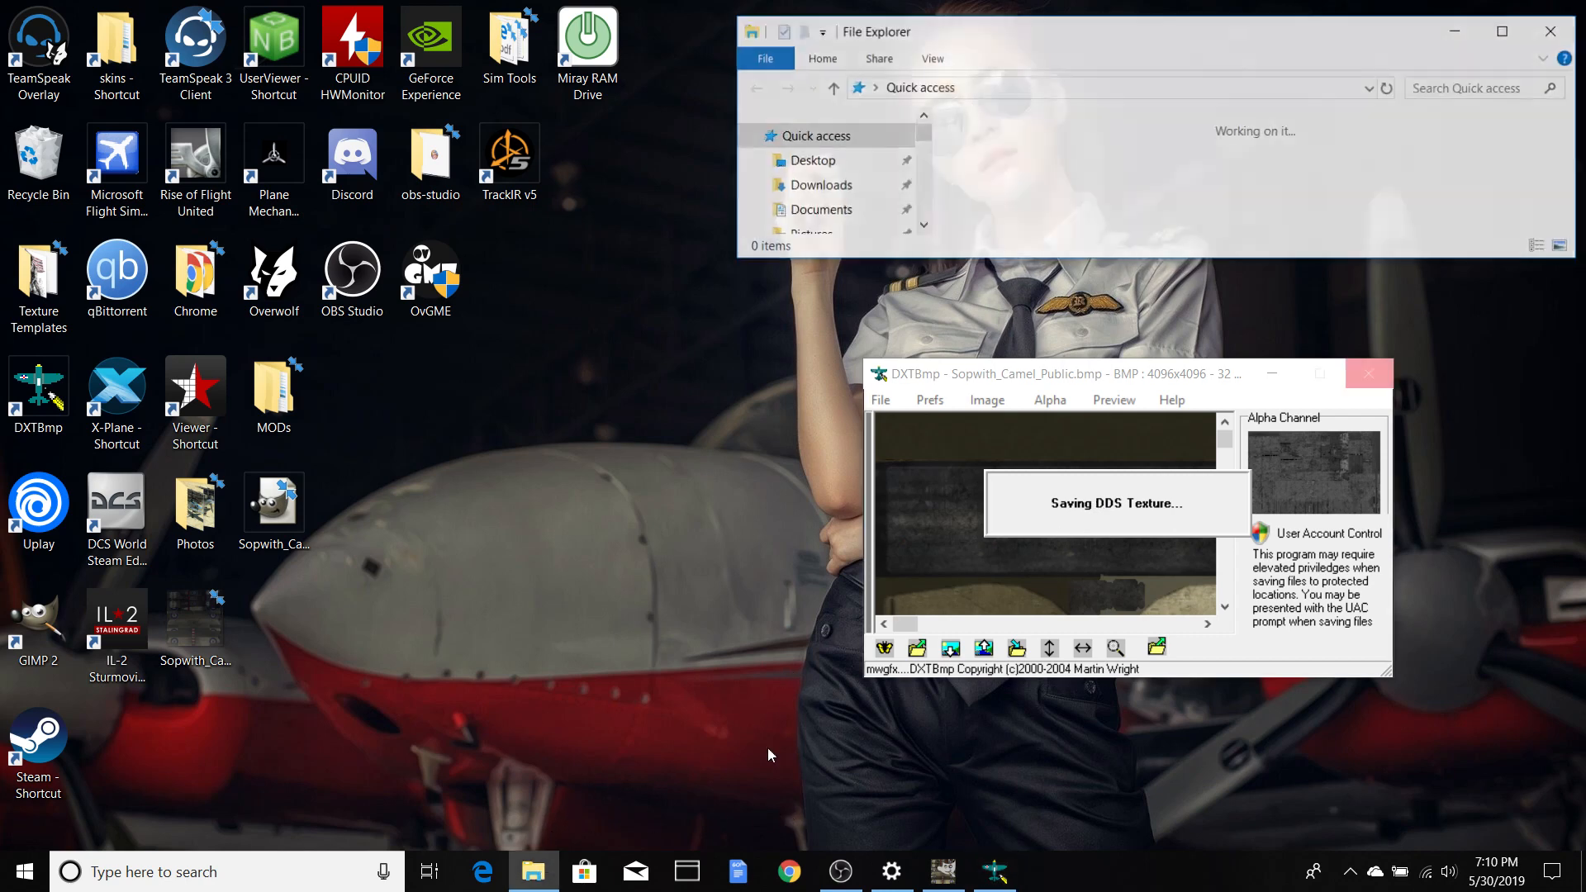
scroll(1322, 182, "down", 2)
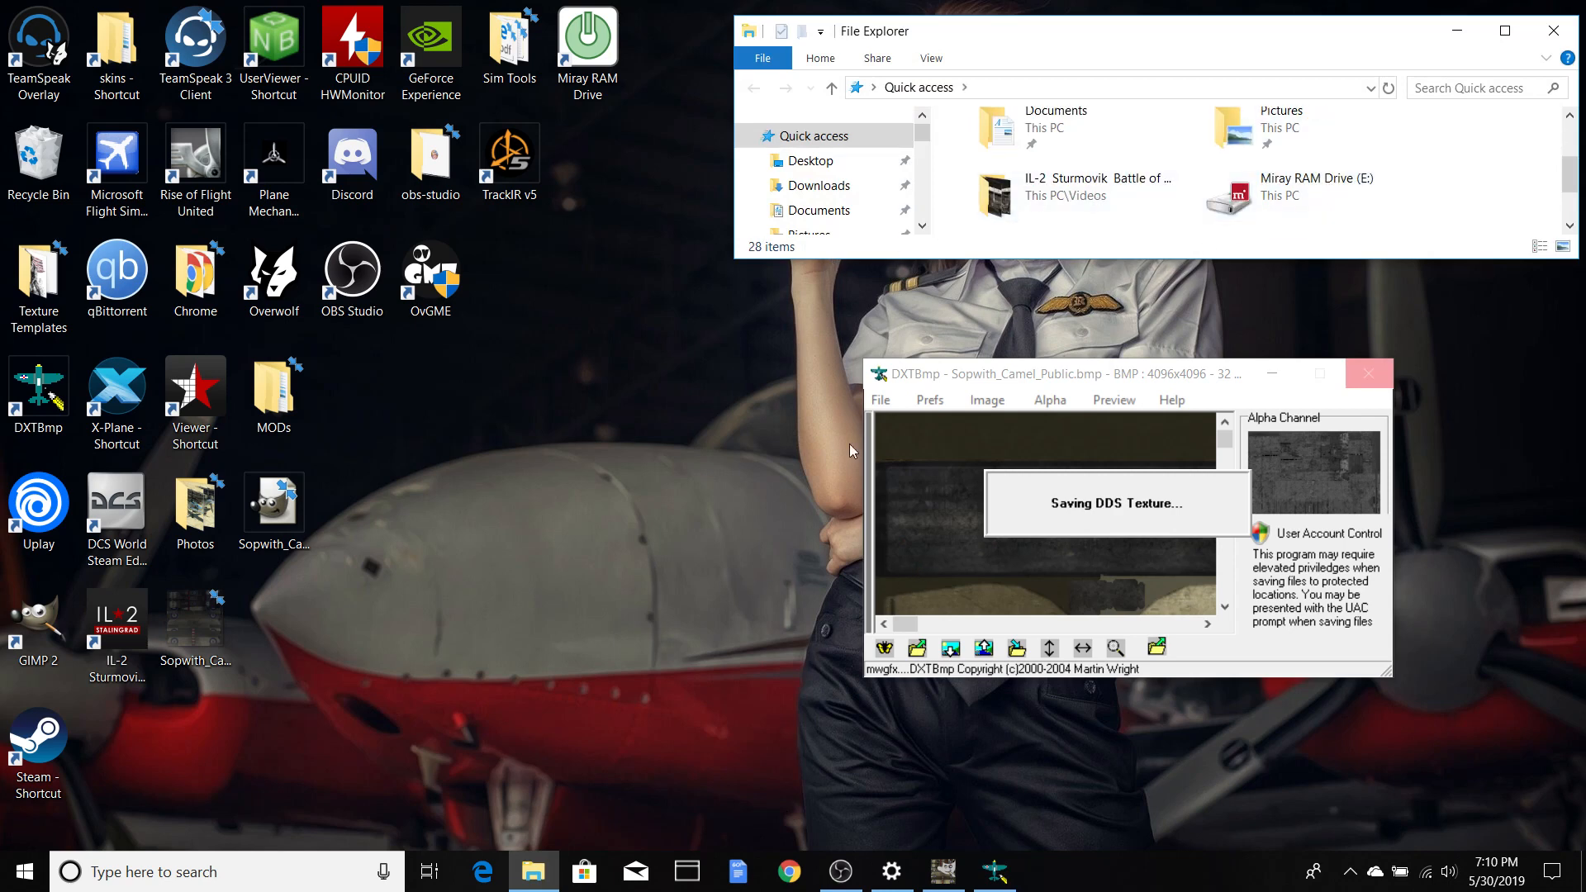
scroll(864, 224, "down", 2)
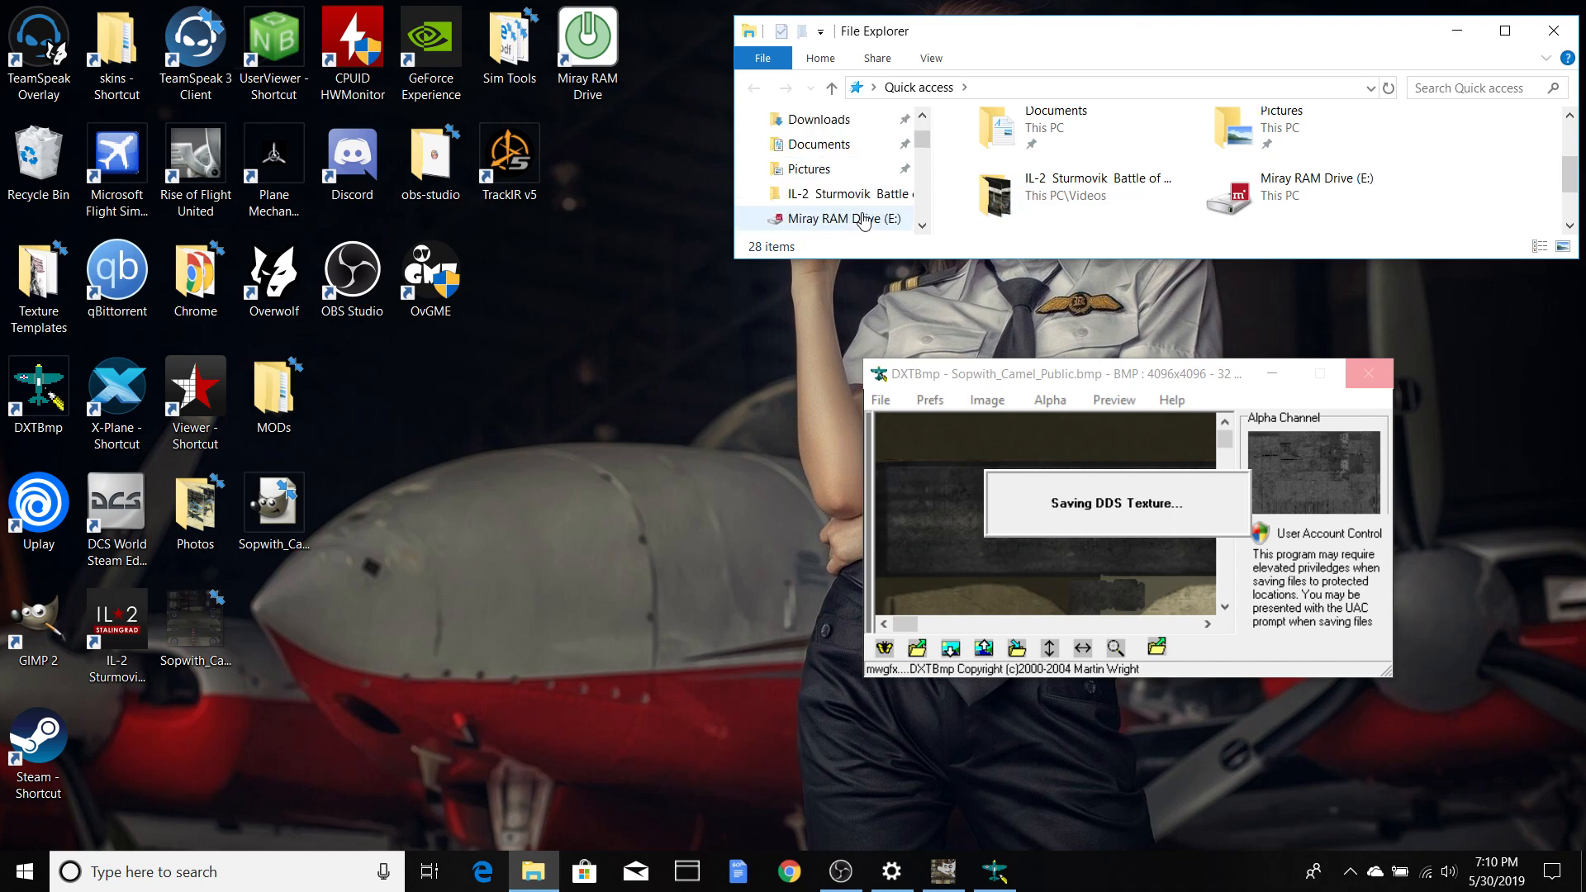
scroll(864, 221, "down", 1)
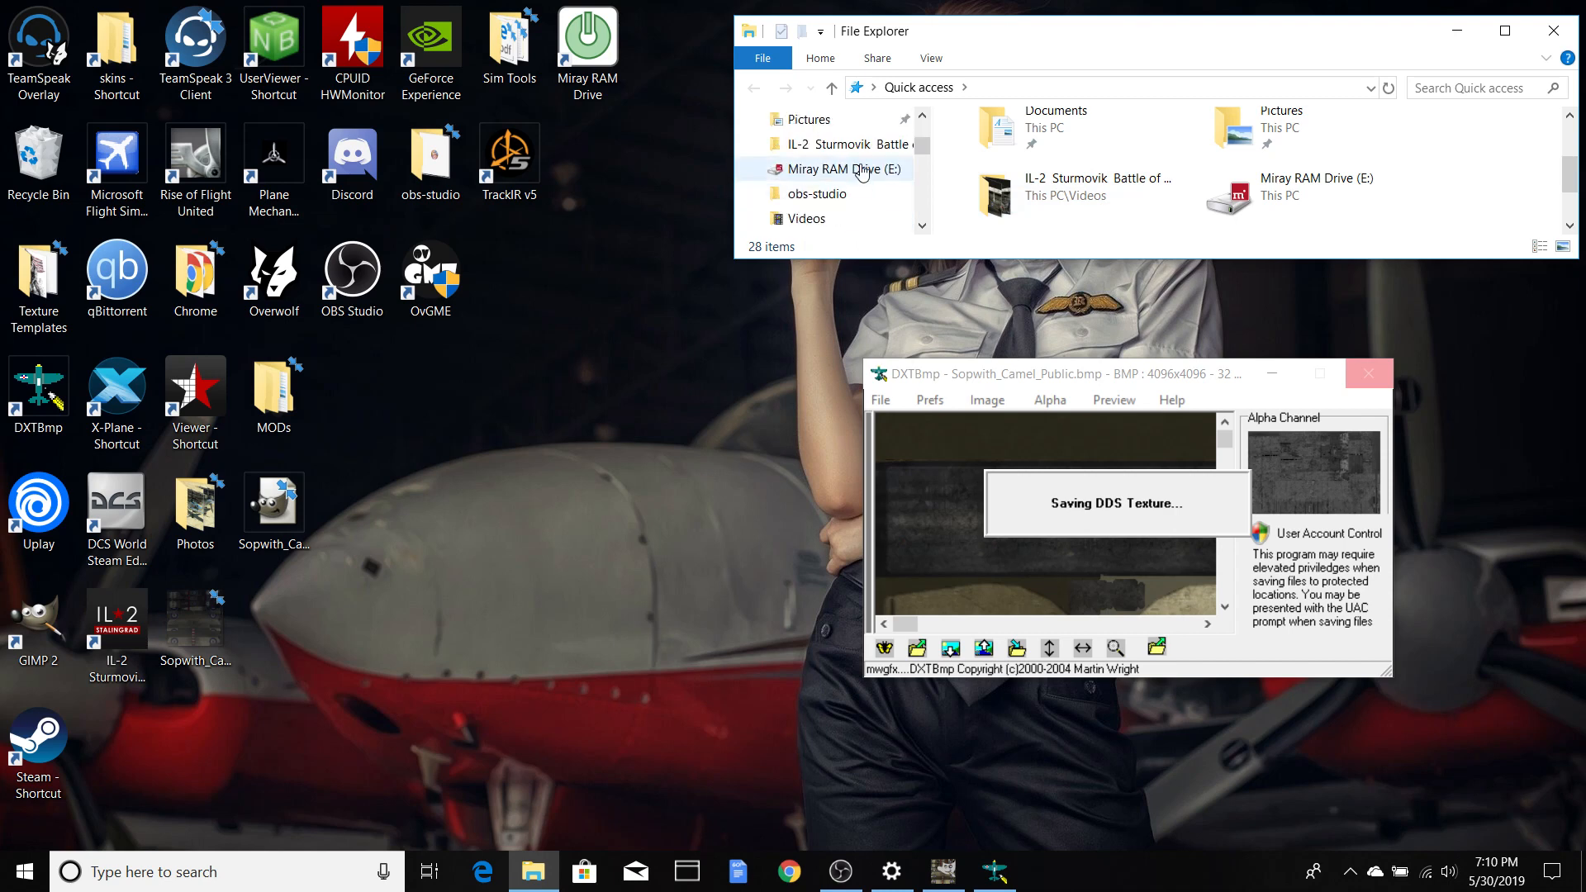
scroll(904, 196, "down", 3)
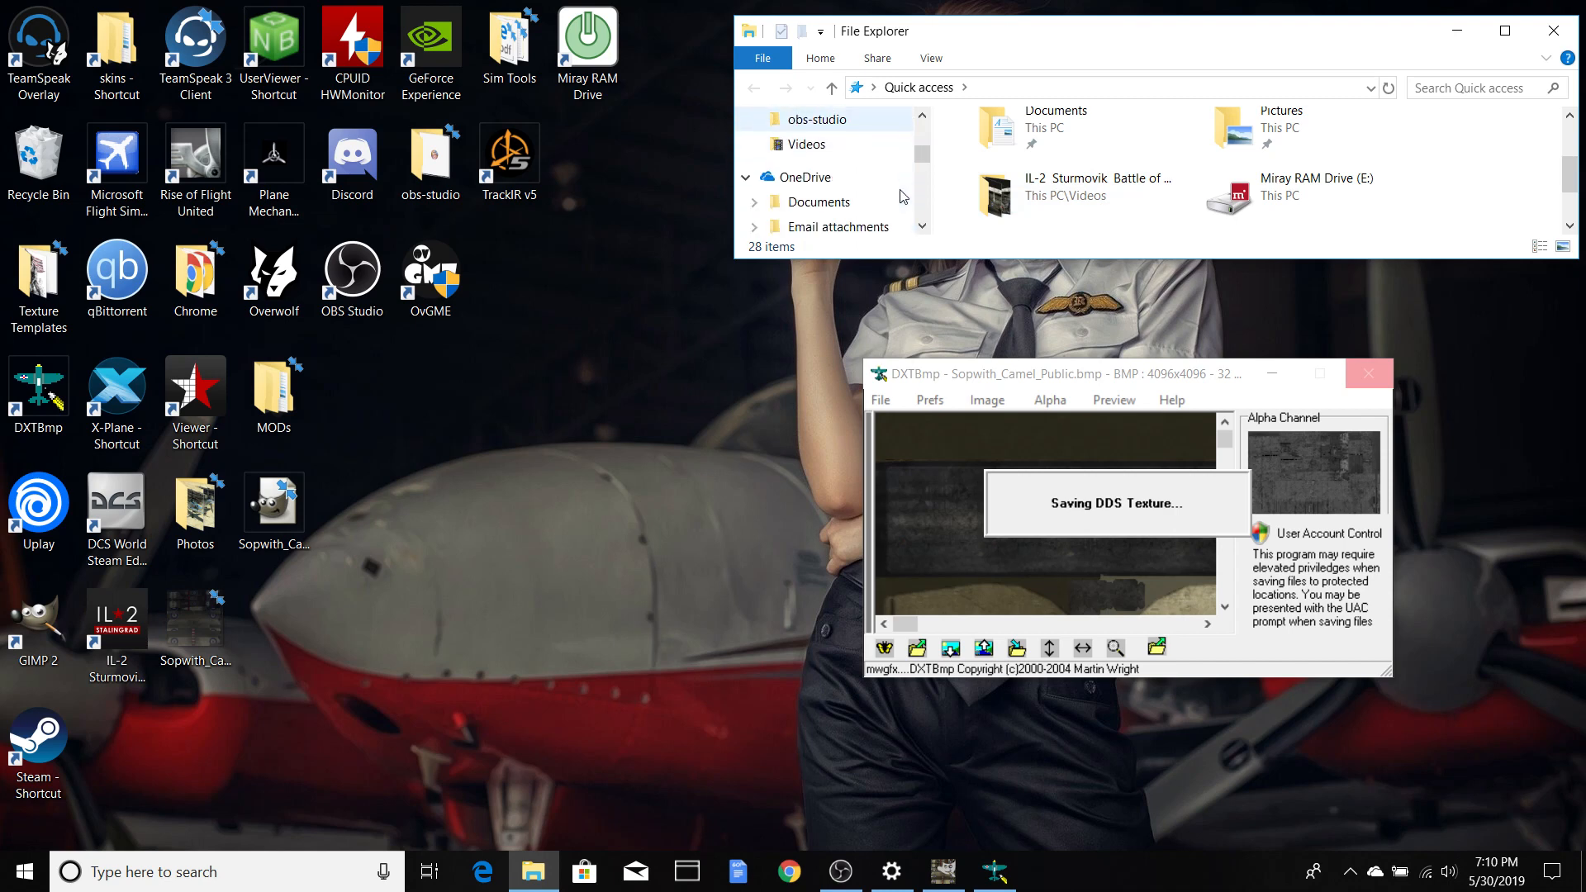
scroll(904, 196, "down", 5)
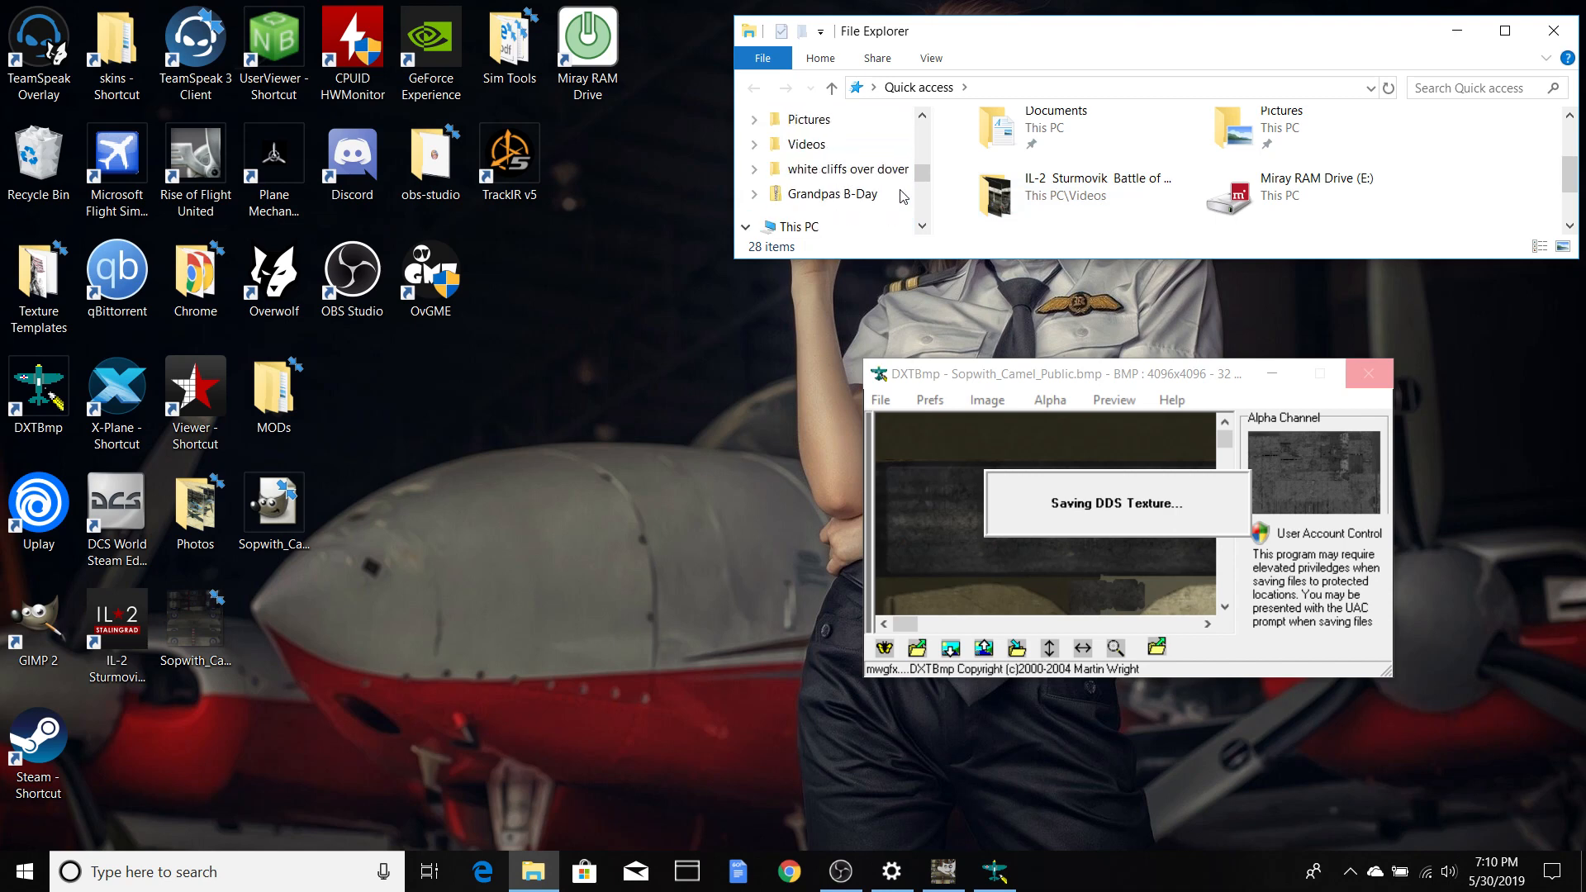
scroll(904, 196, "up", 6)
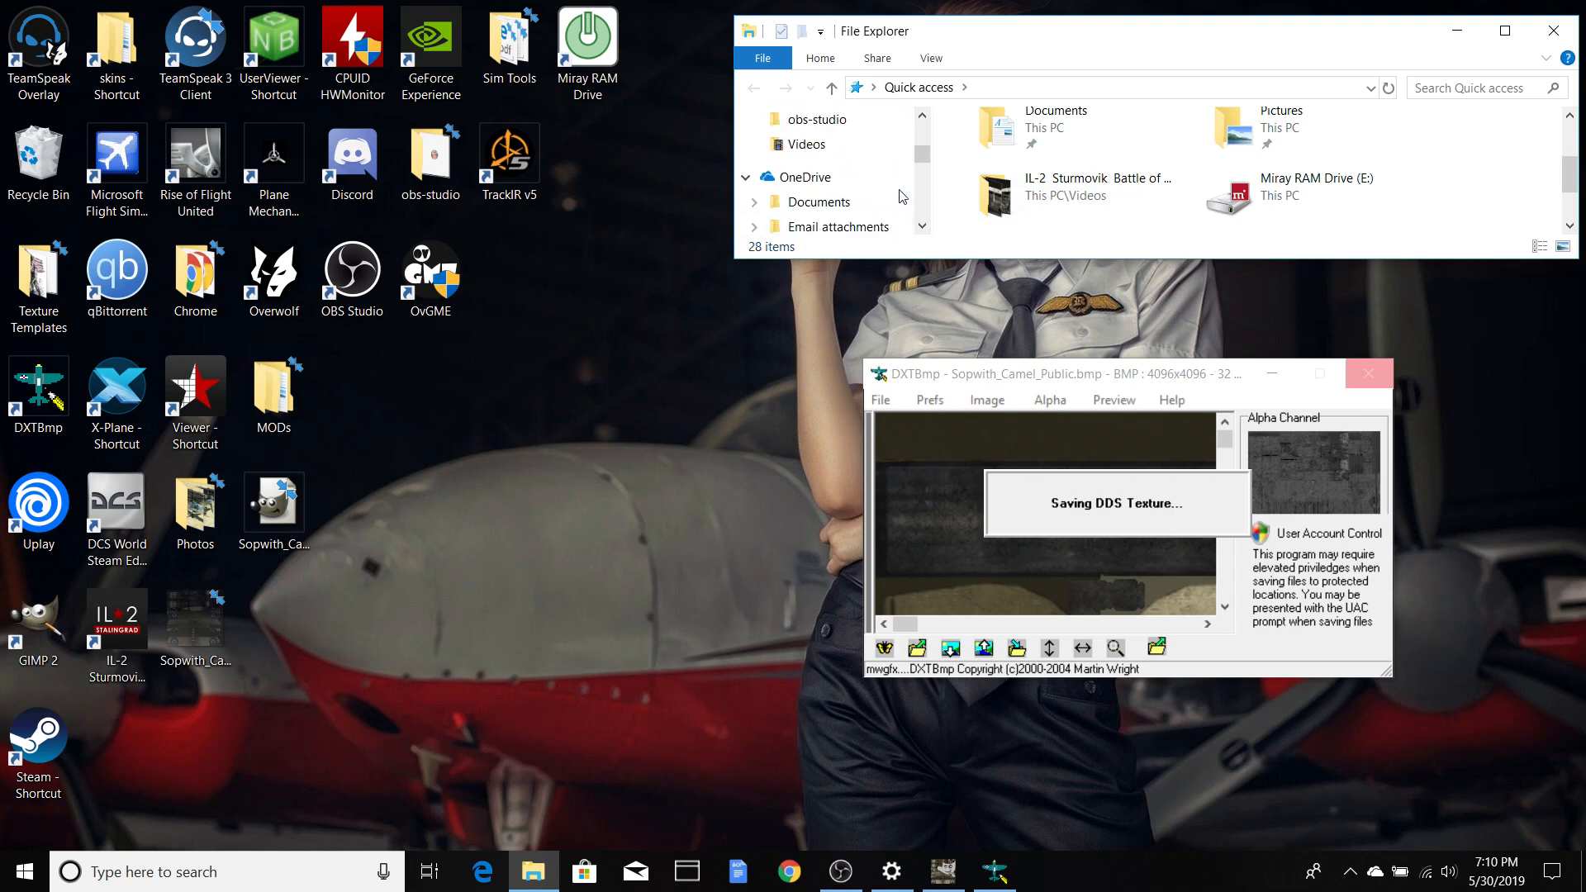
scroll(903, 197, "down", 4)
scroll(904, 197, "down", 5)
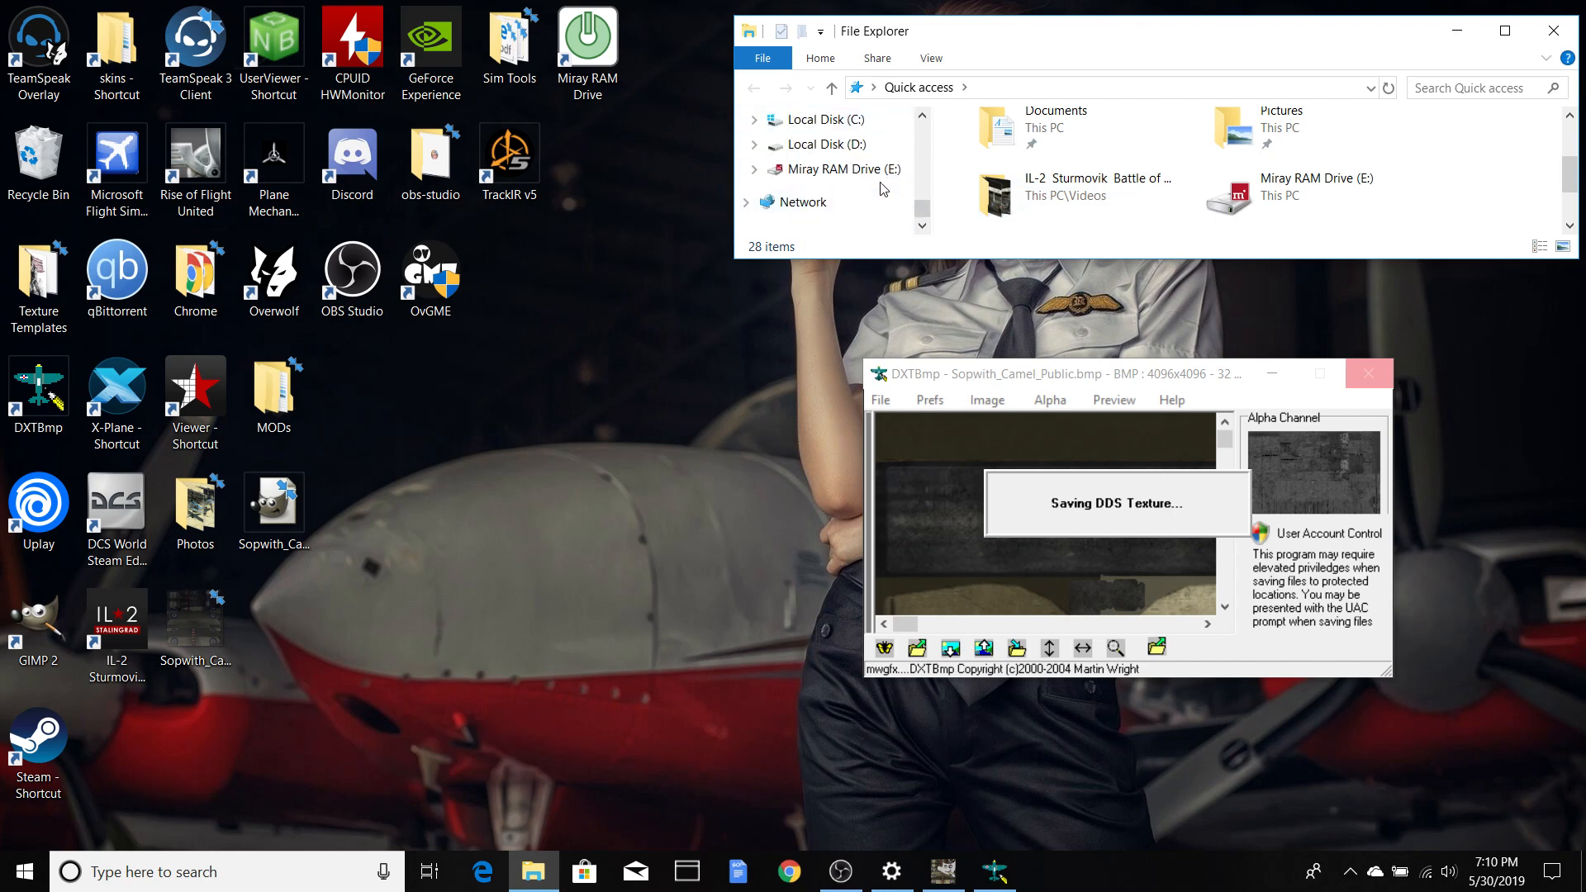
left_click(826, 143)
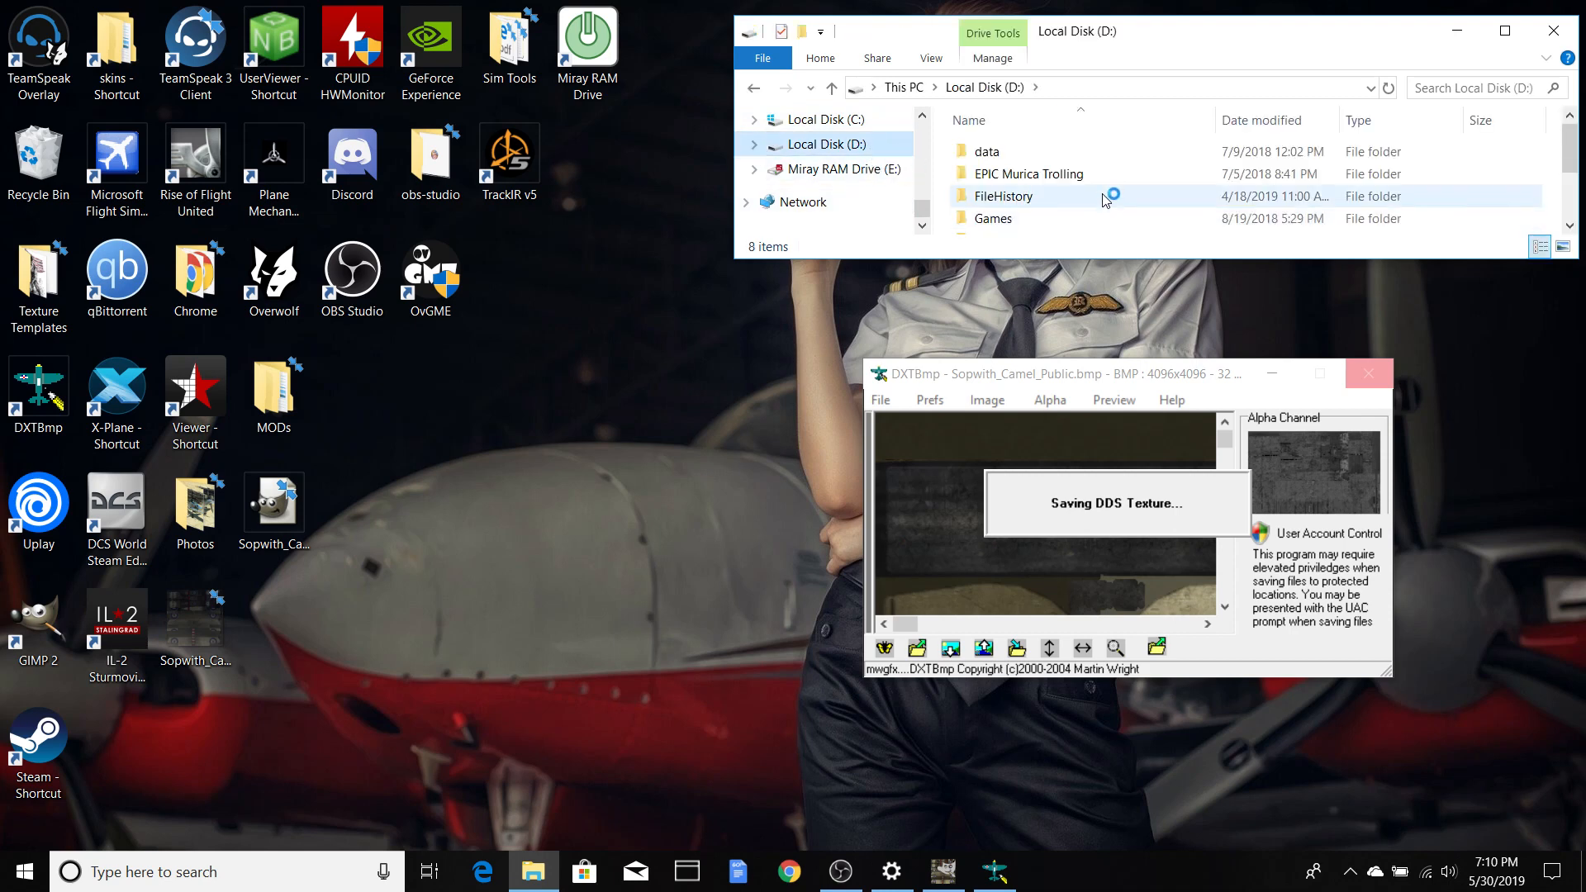
Step: Browse through Steam, steamapps and common to the IL-2 Sturmovik Battle of Stalingrad folder
scroll(1107, 195, "down", 2)
double_click(1088, 183)
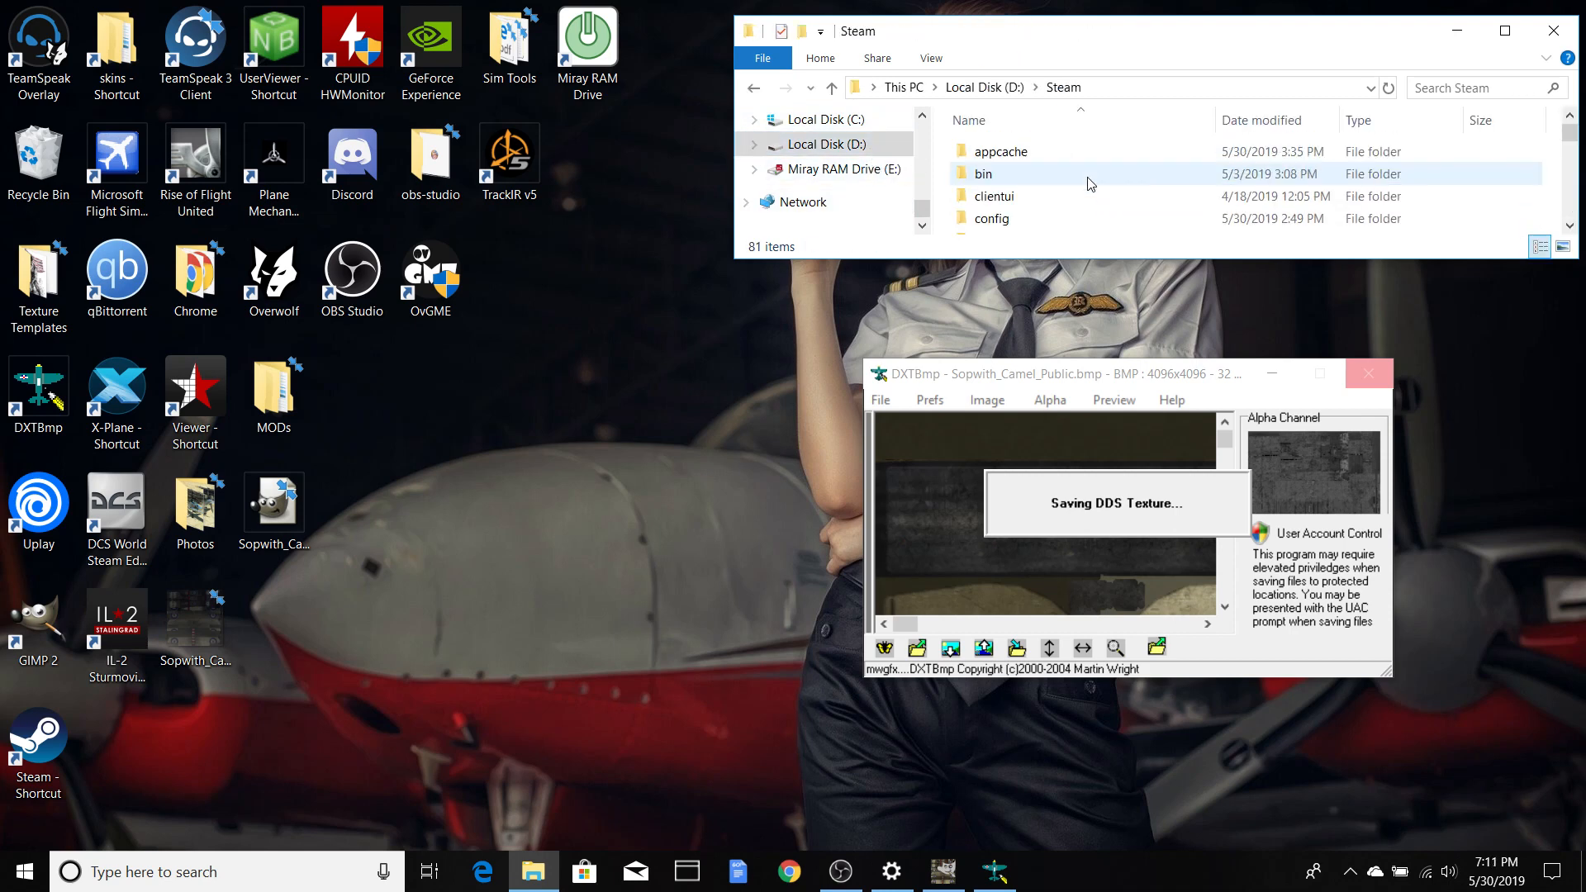
scroll(1088, 186, "down", 3)
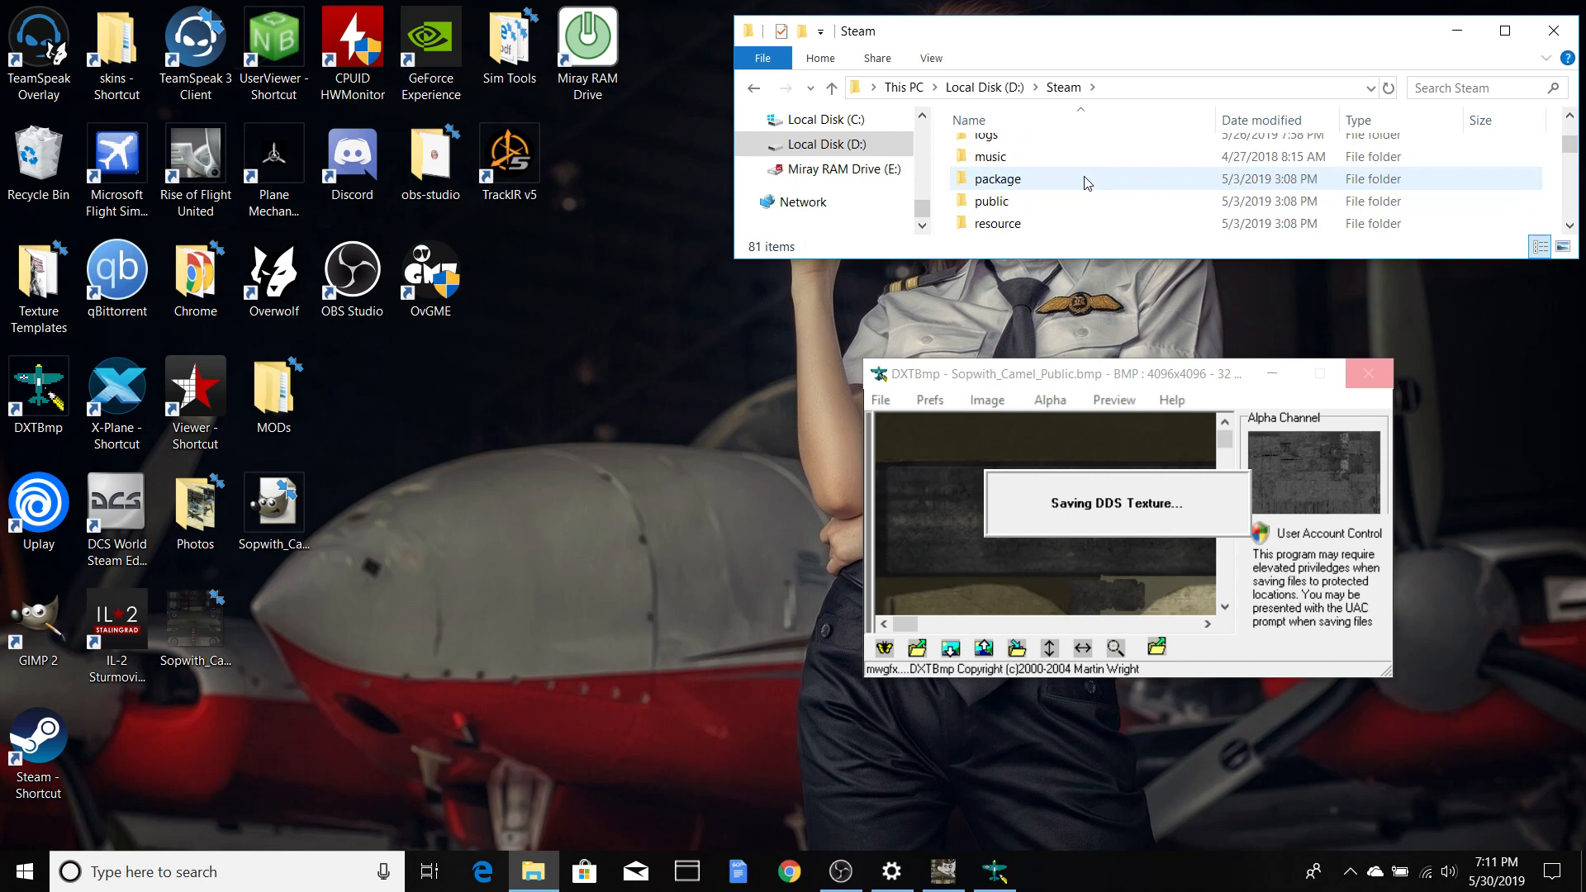
scroll(1088, 183, "down", 1)
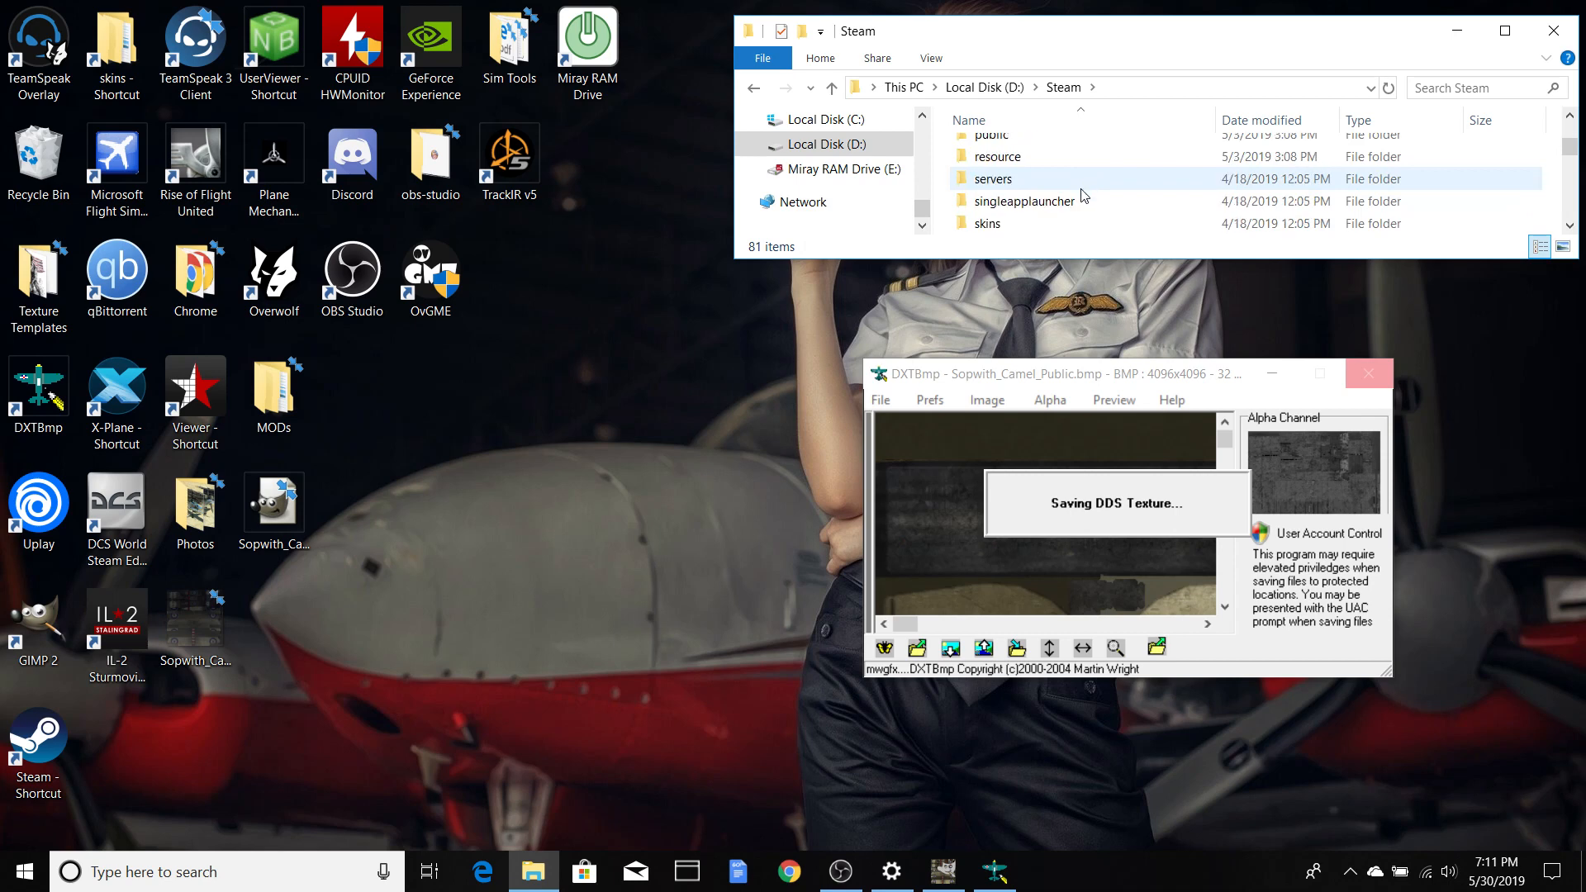
scroll(1084, 196, "up", 3)
scroll(1084, 196, "down", 5)
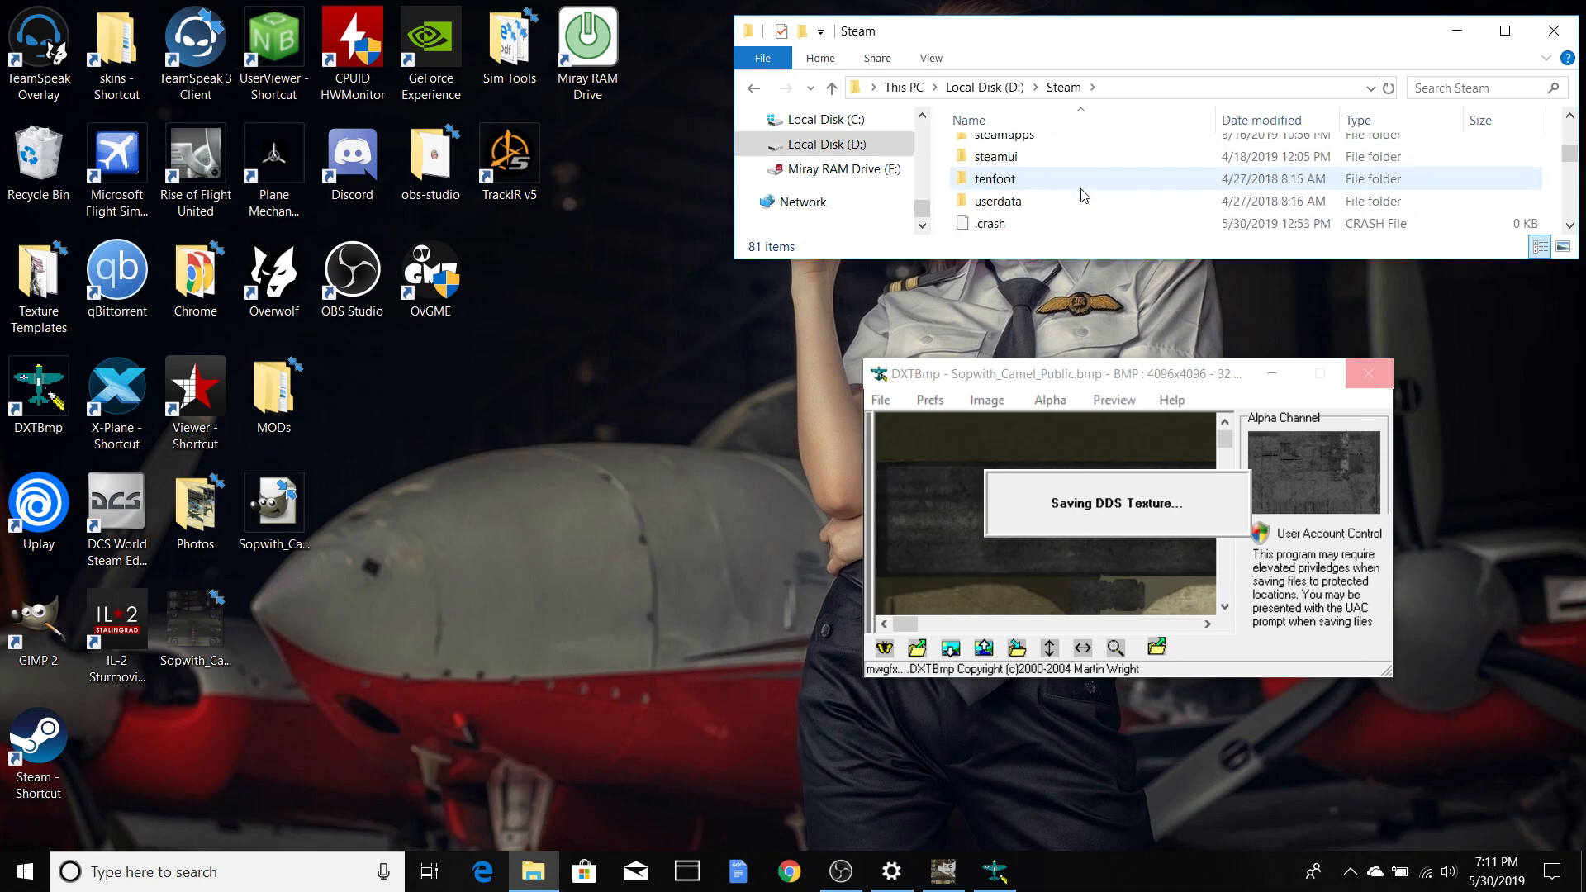
double_click(1083, 137)
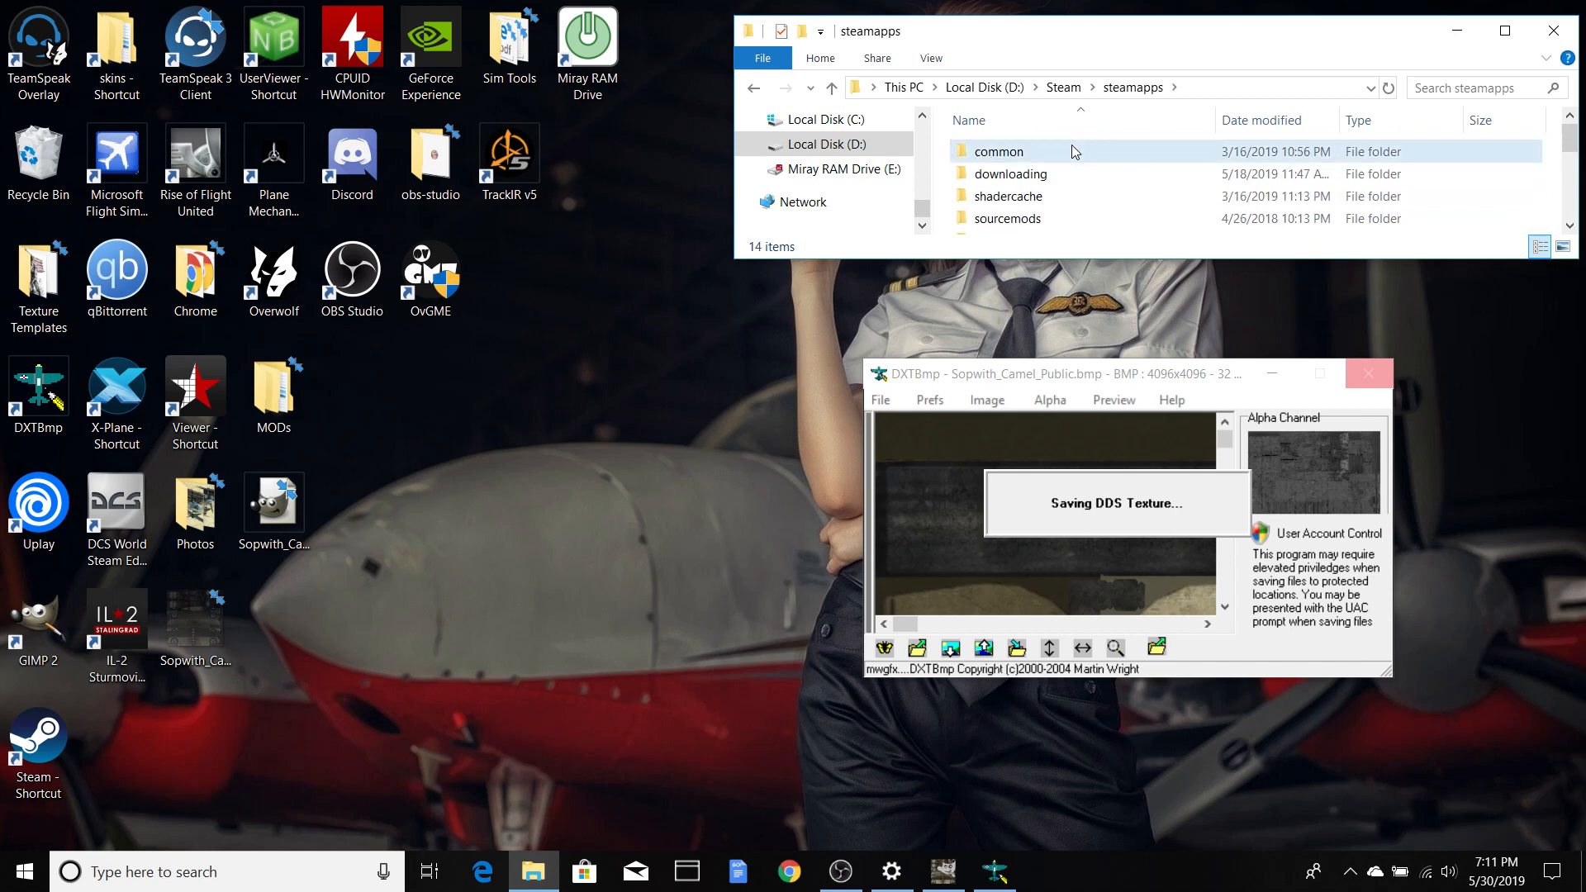
double_click(1072, 149)
double_click(1070, 197)
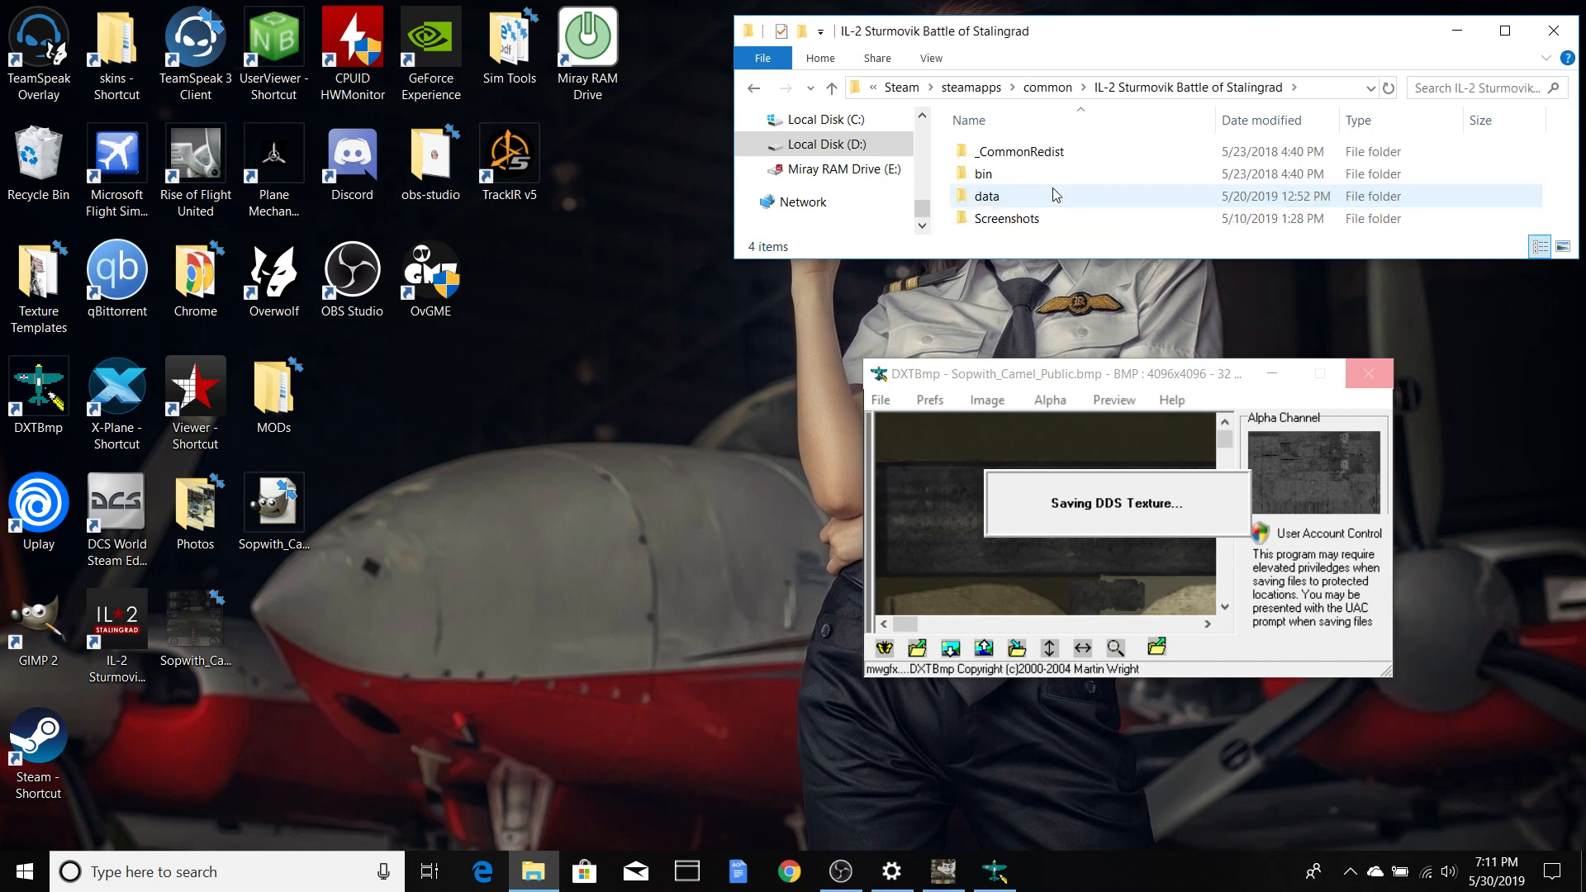
Step: Go into the game's data folder, then its graphics folder, and open the skins folder
double_click(1052, 198)
scroll(1053, 203, "down", 3)
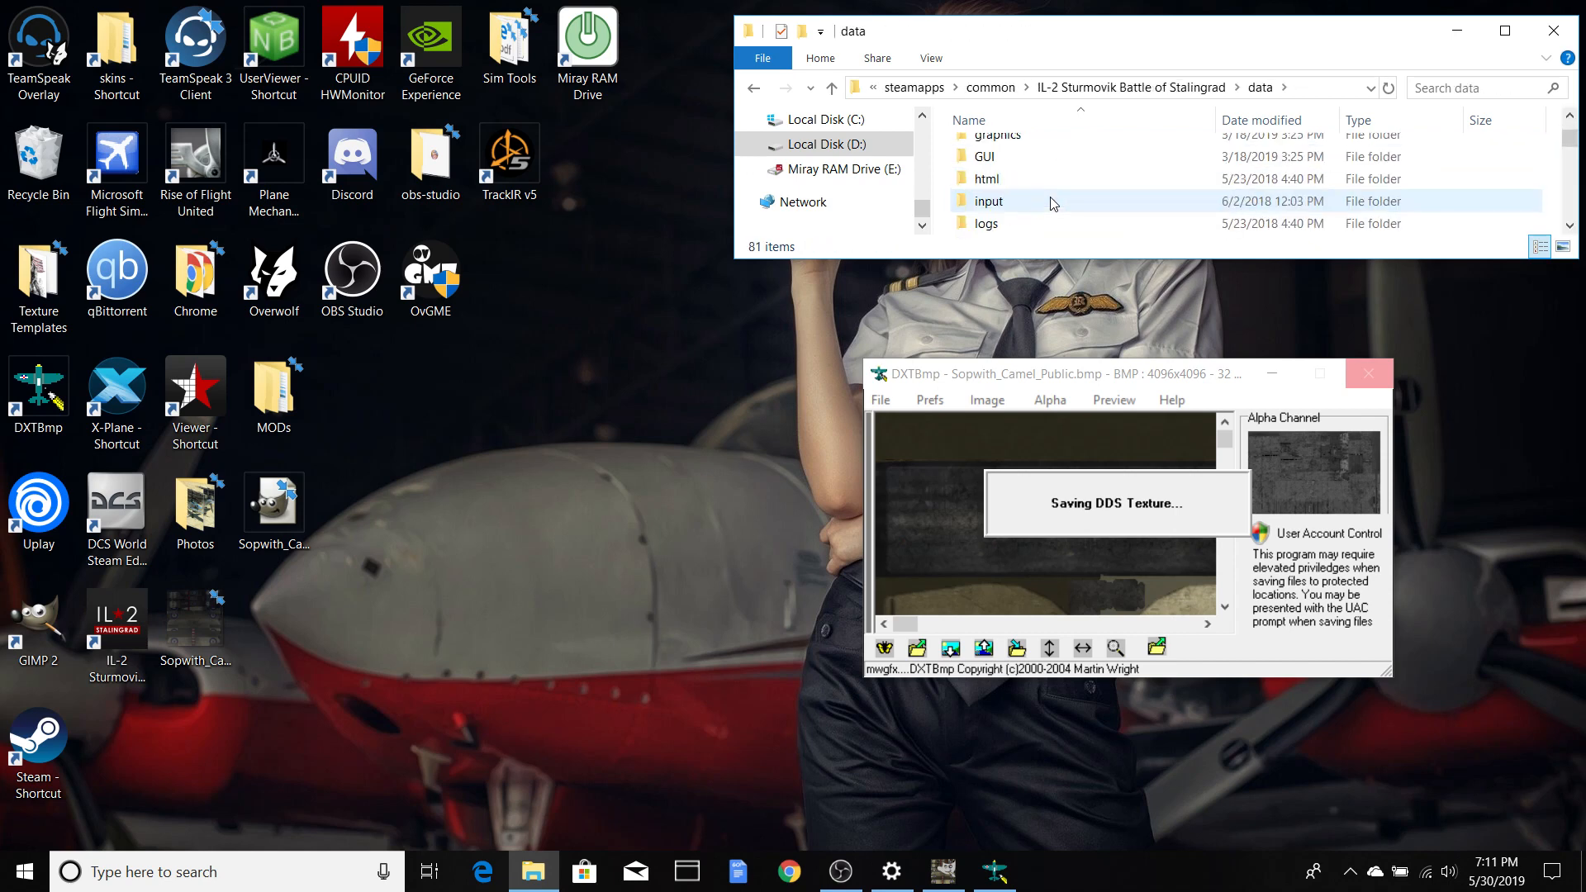
scroll(1053, 203, "up", 1)
double_click(1050, 196)
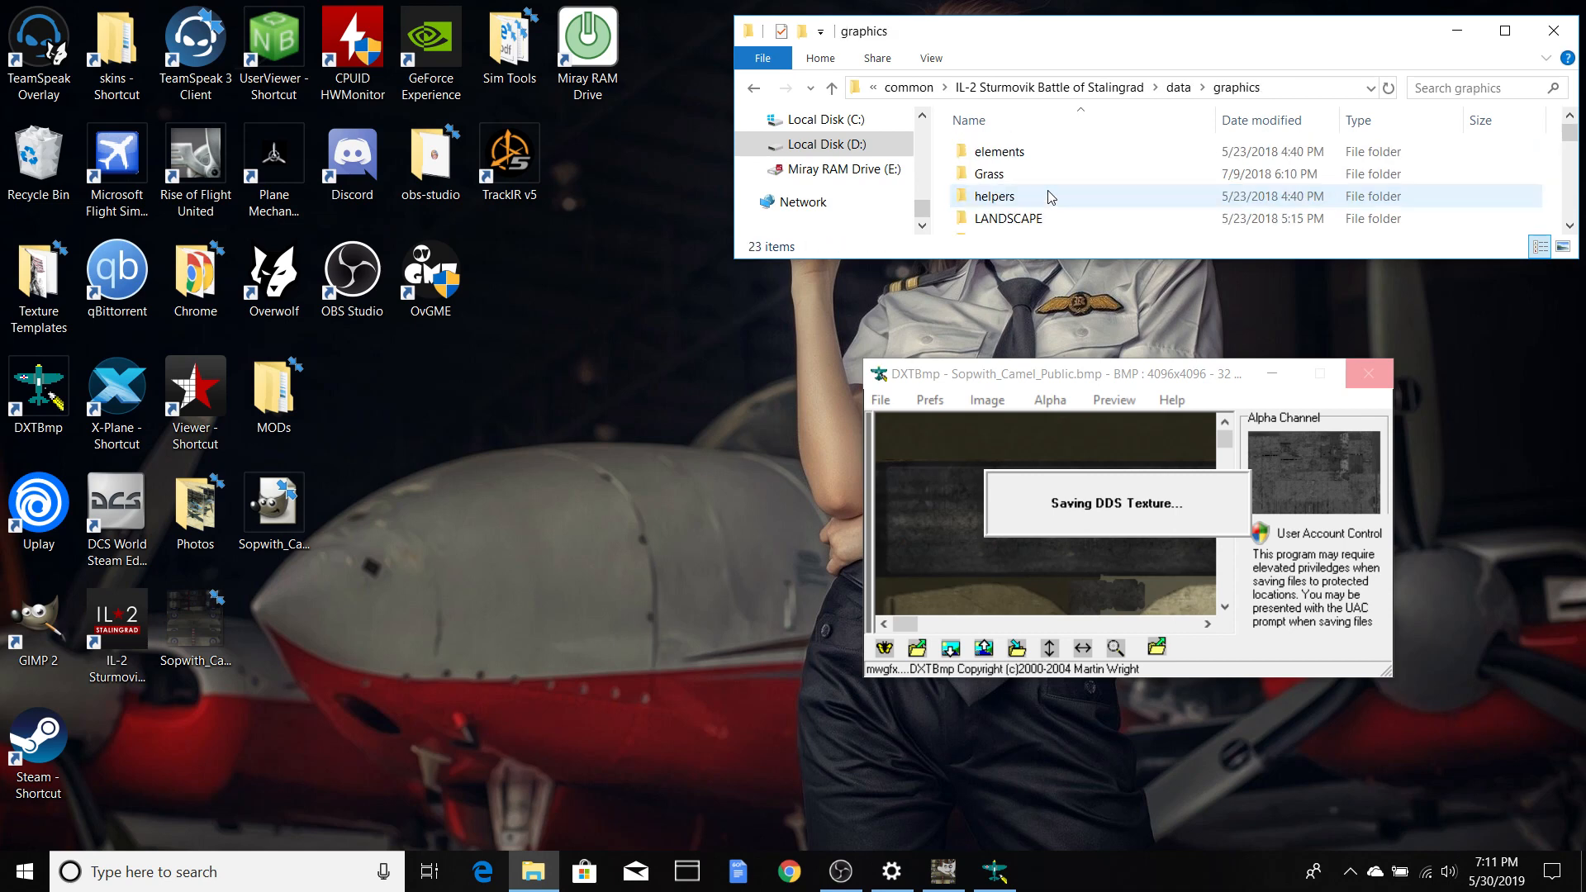
scroll(1050, 197, "down", 4)
scroll(1049, 196, "down", 3)
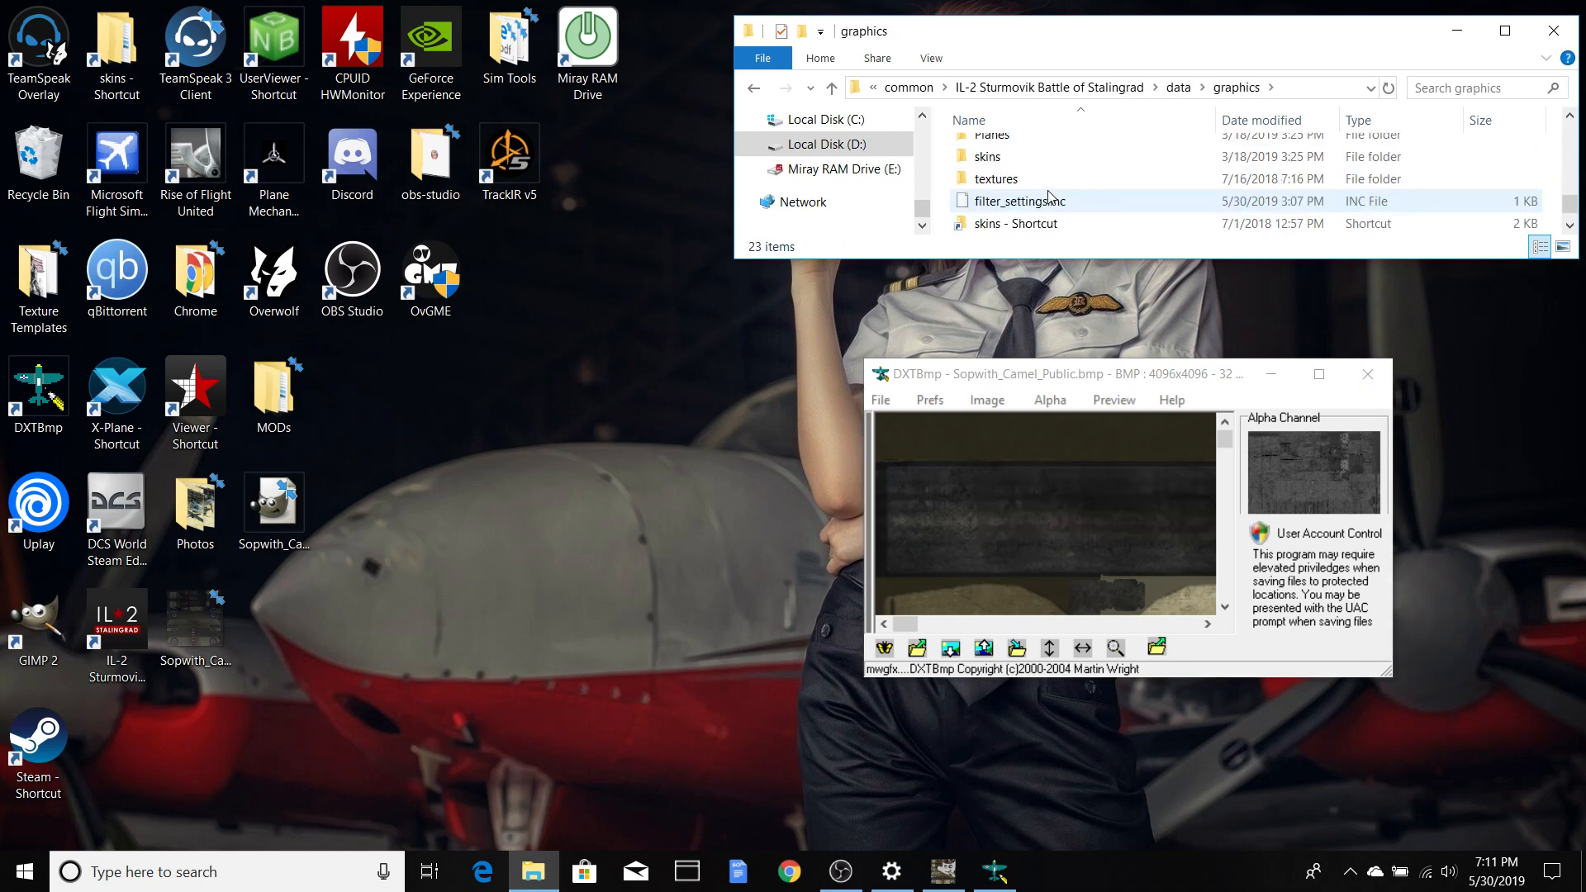
left_click(1052, 157)
double_click(1052, 157)
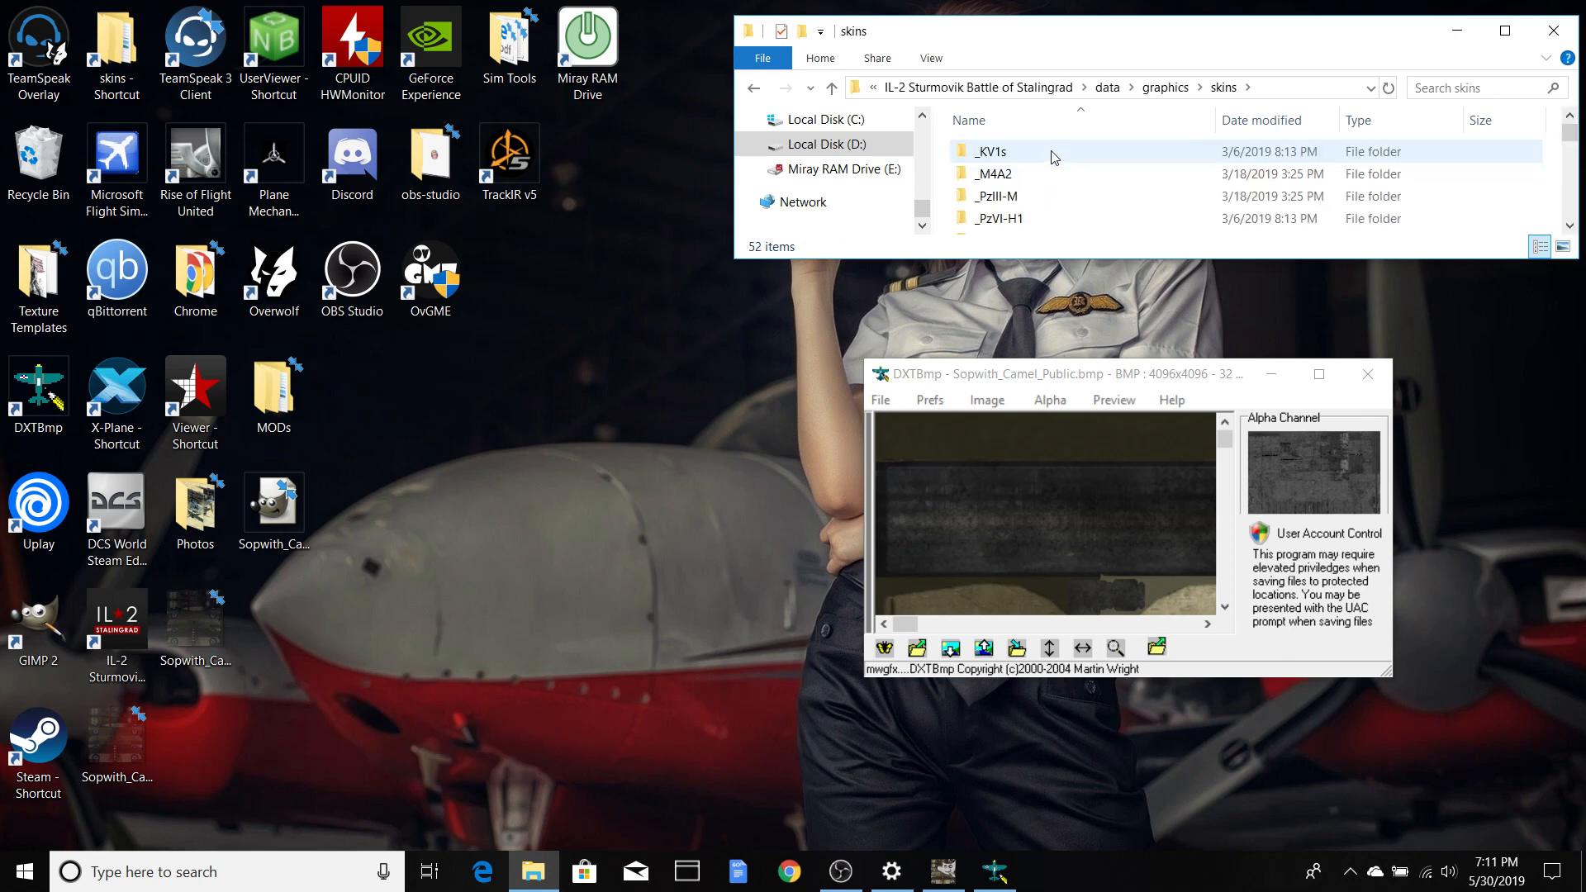
Step: Find and open the SopCamel folder among the aircraft skin folders
scroll(1055, 165, "down", 5)
scroll(1058, 173, "down", 6)
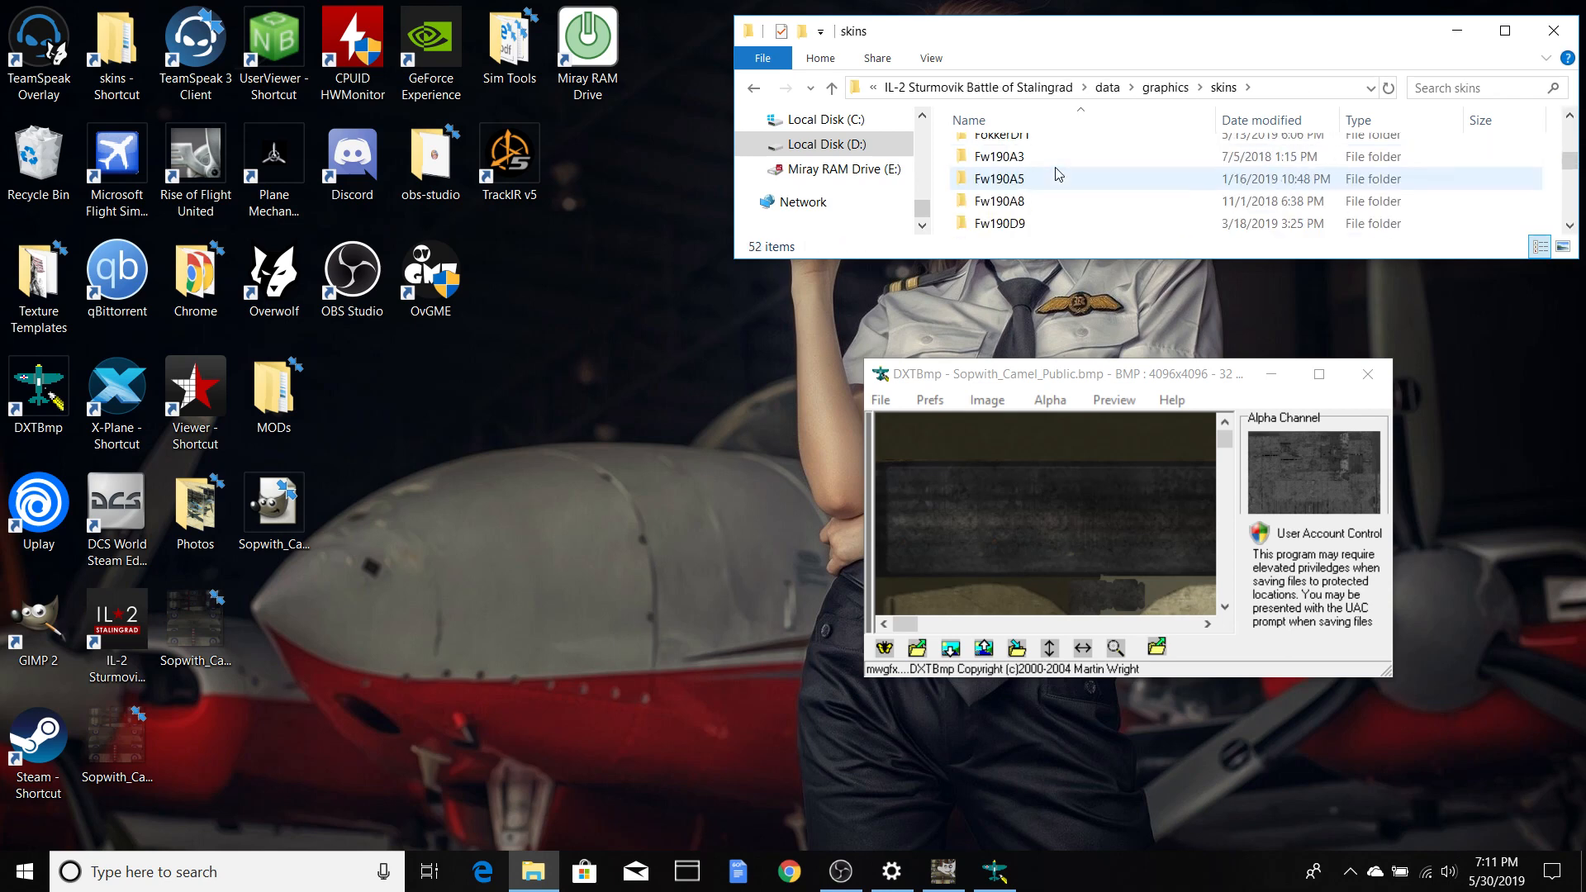
scroll(1058, 173, "down", 3)
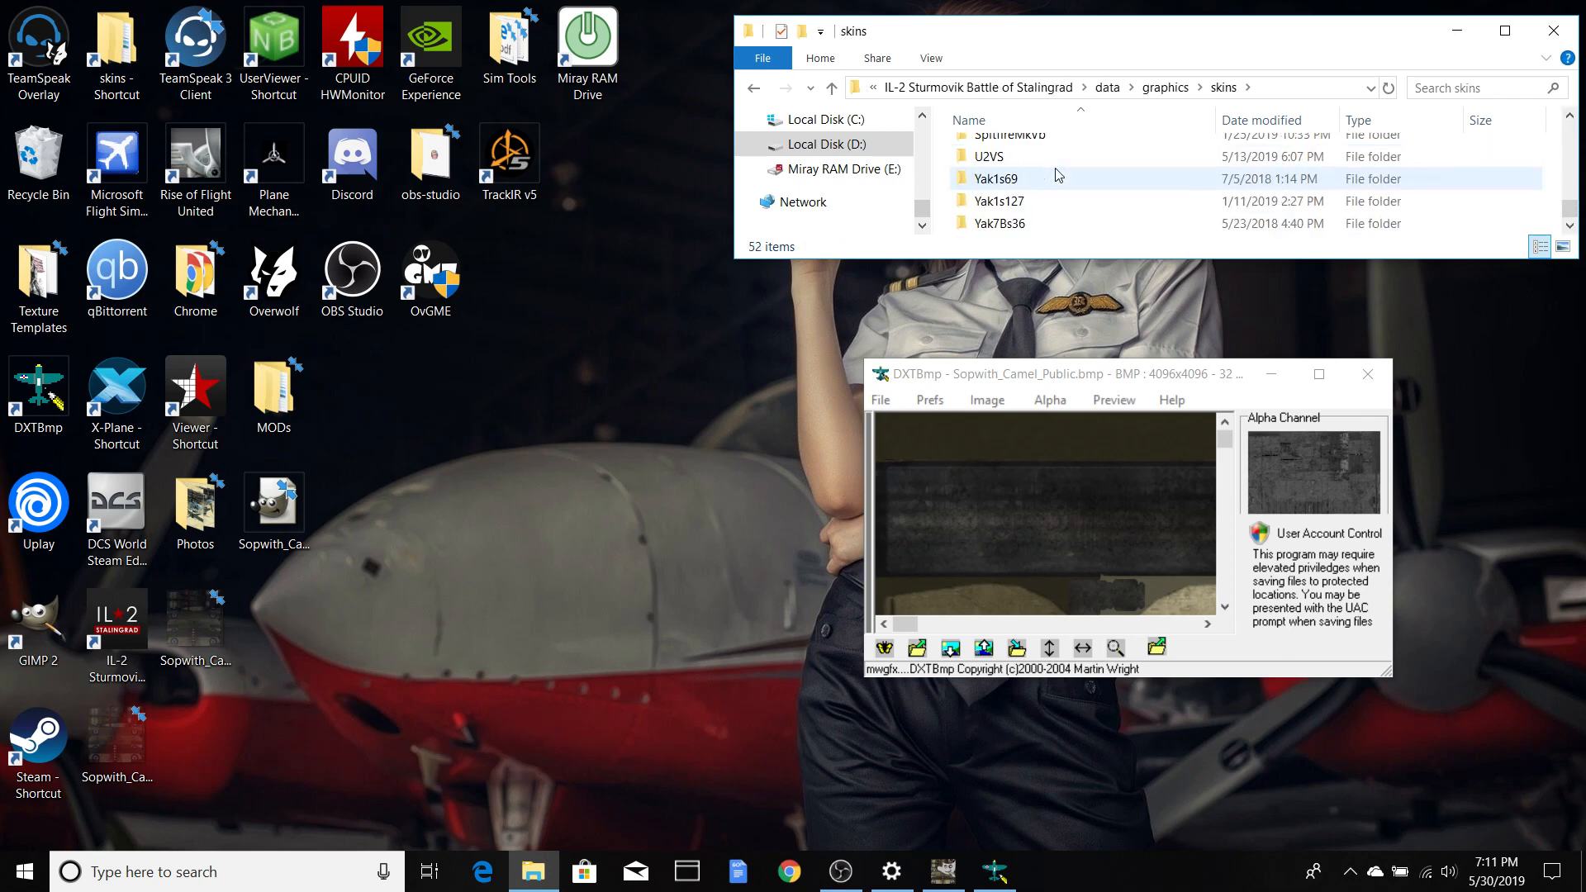
scroll(1058, 174, "up", 2)
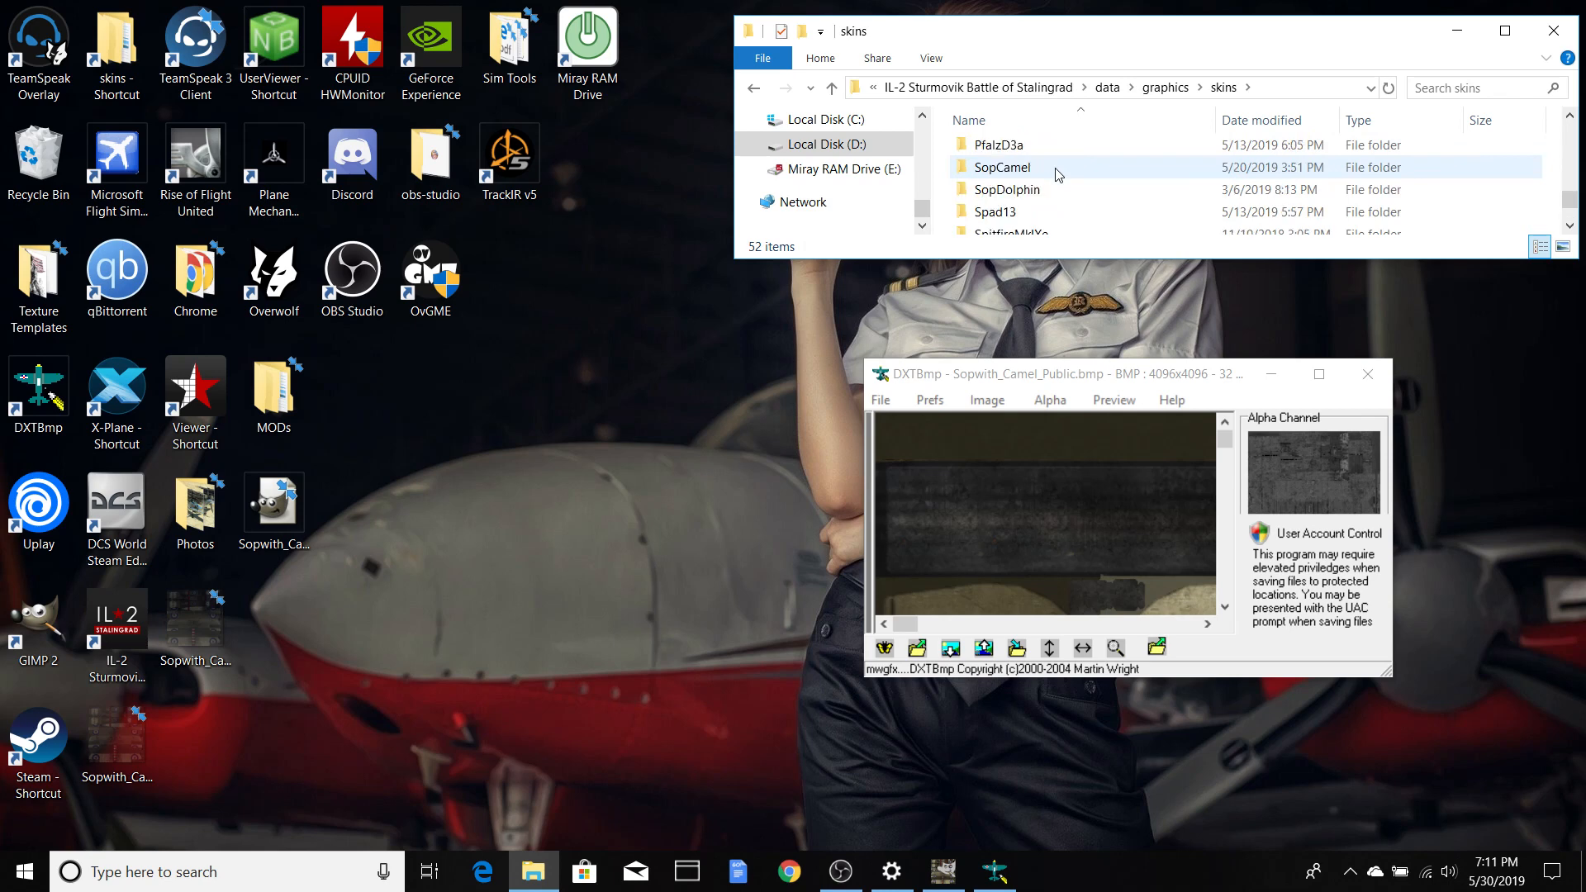
double_click(1058, 168)
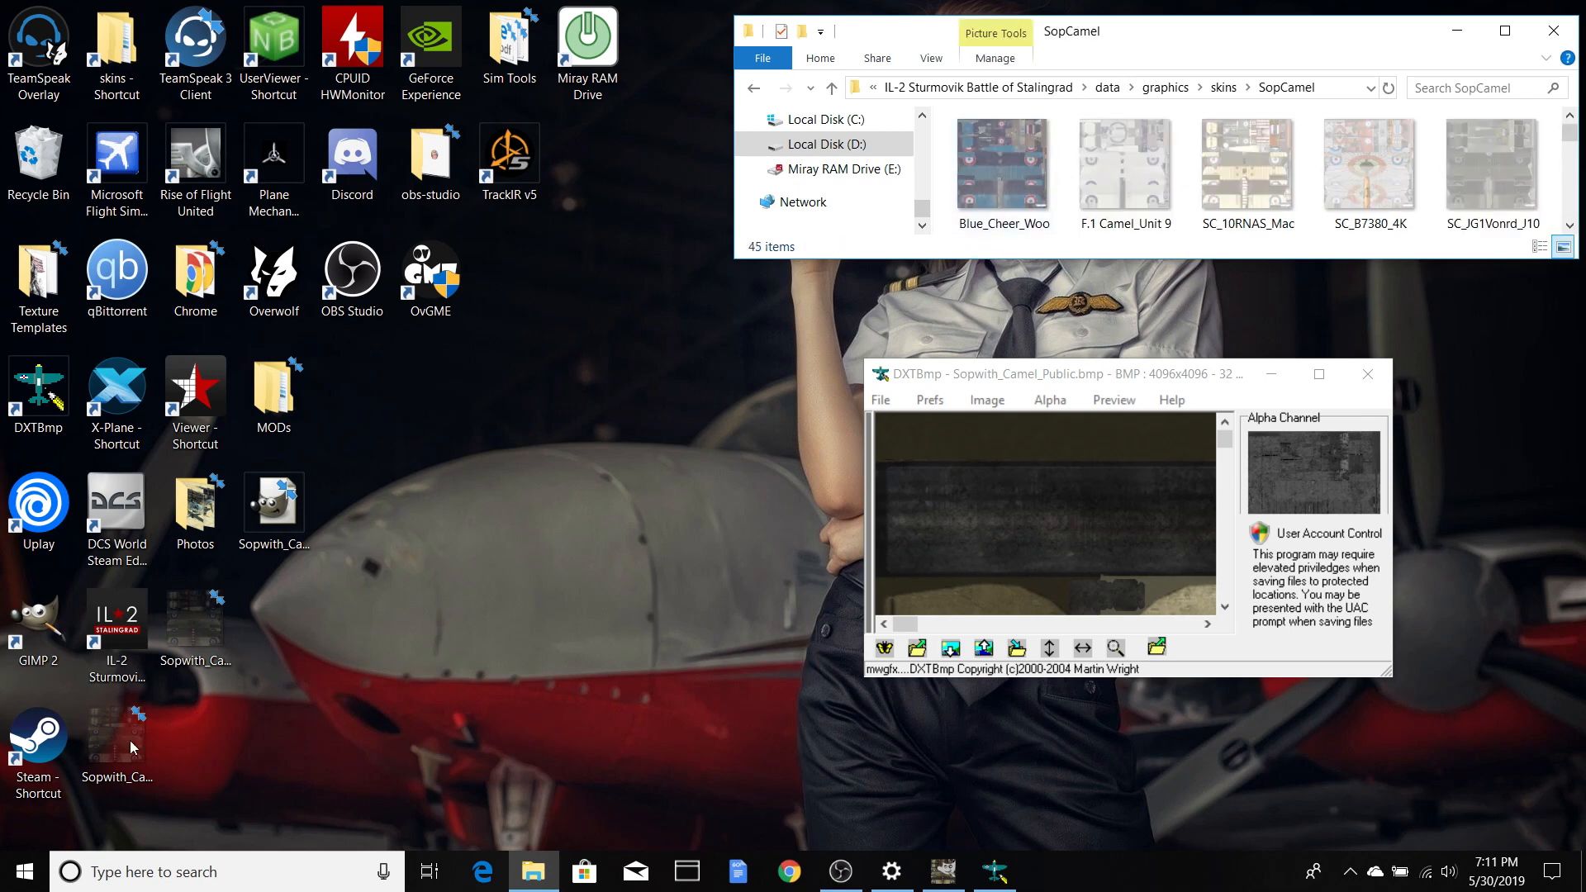
Step: Check the file properties of the Sopwith_Camel_Public DDS file on the desktop
left_click(103, 752)
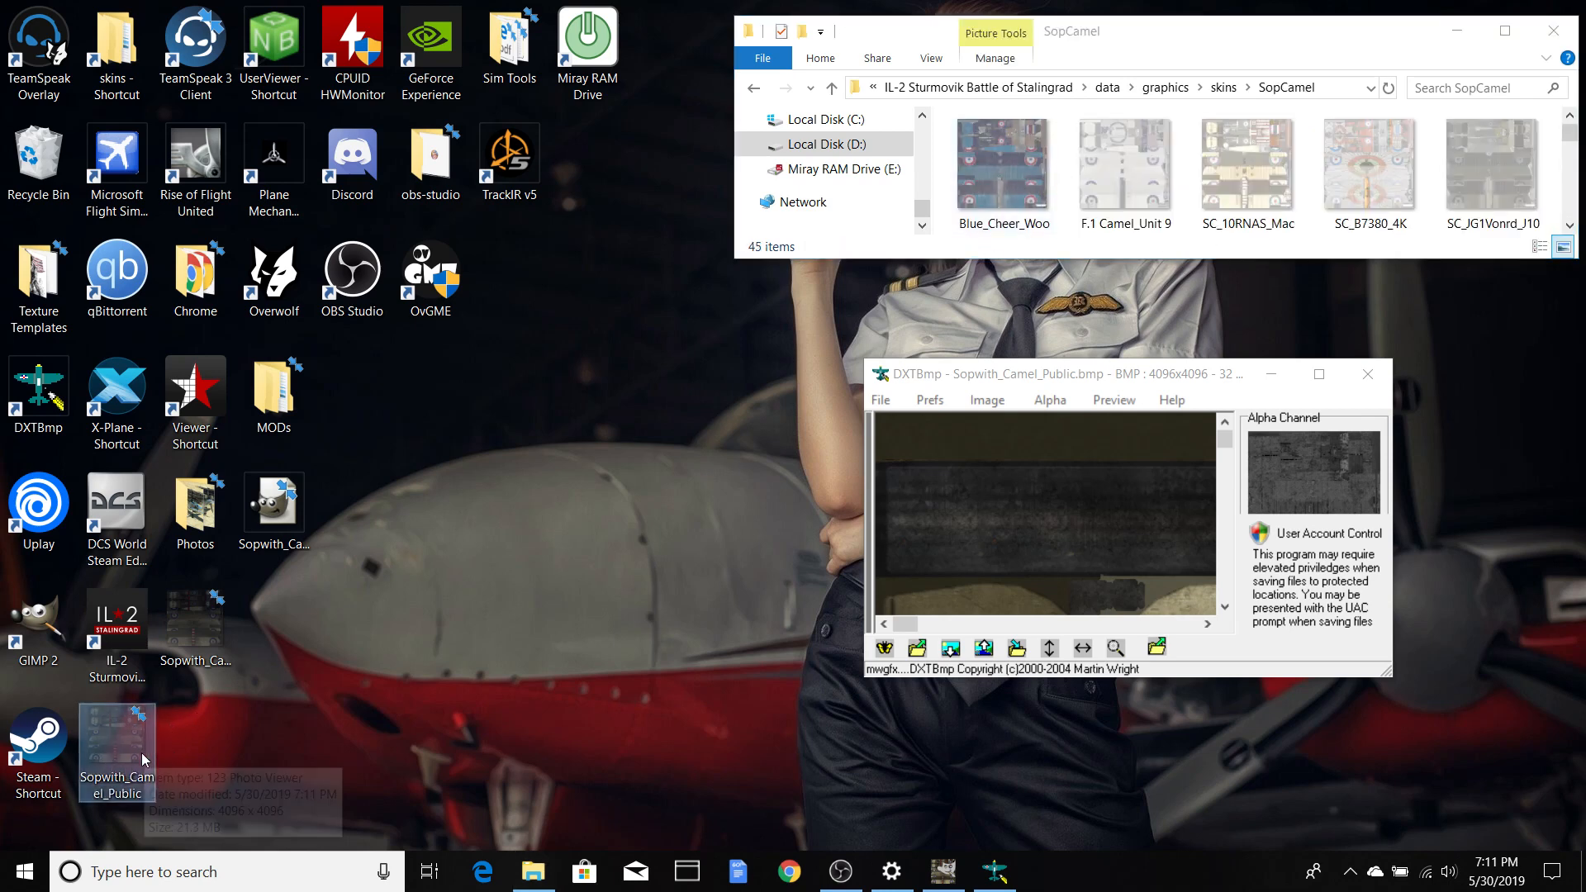
right_click(142, 752)
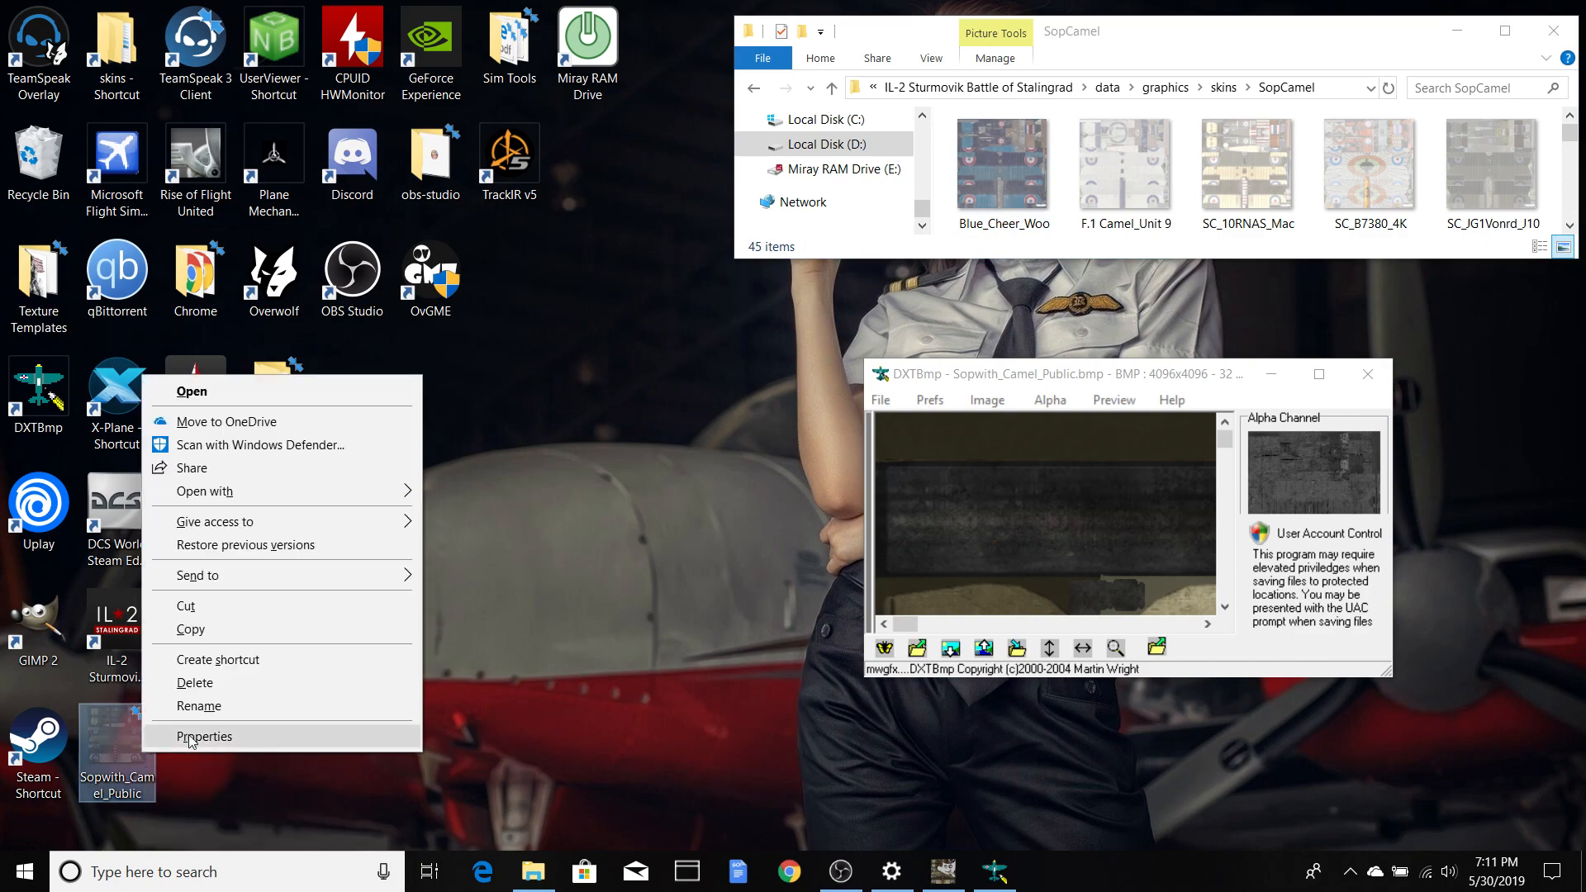
left_click(189, 736)
left_click(529, 338)
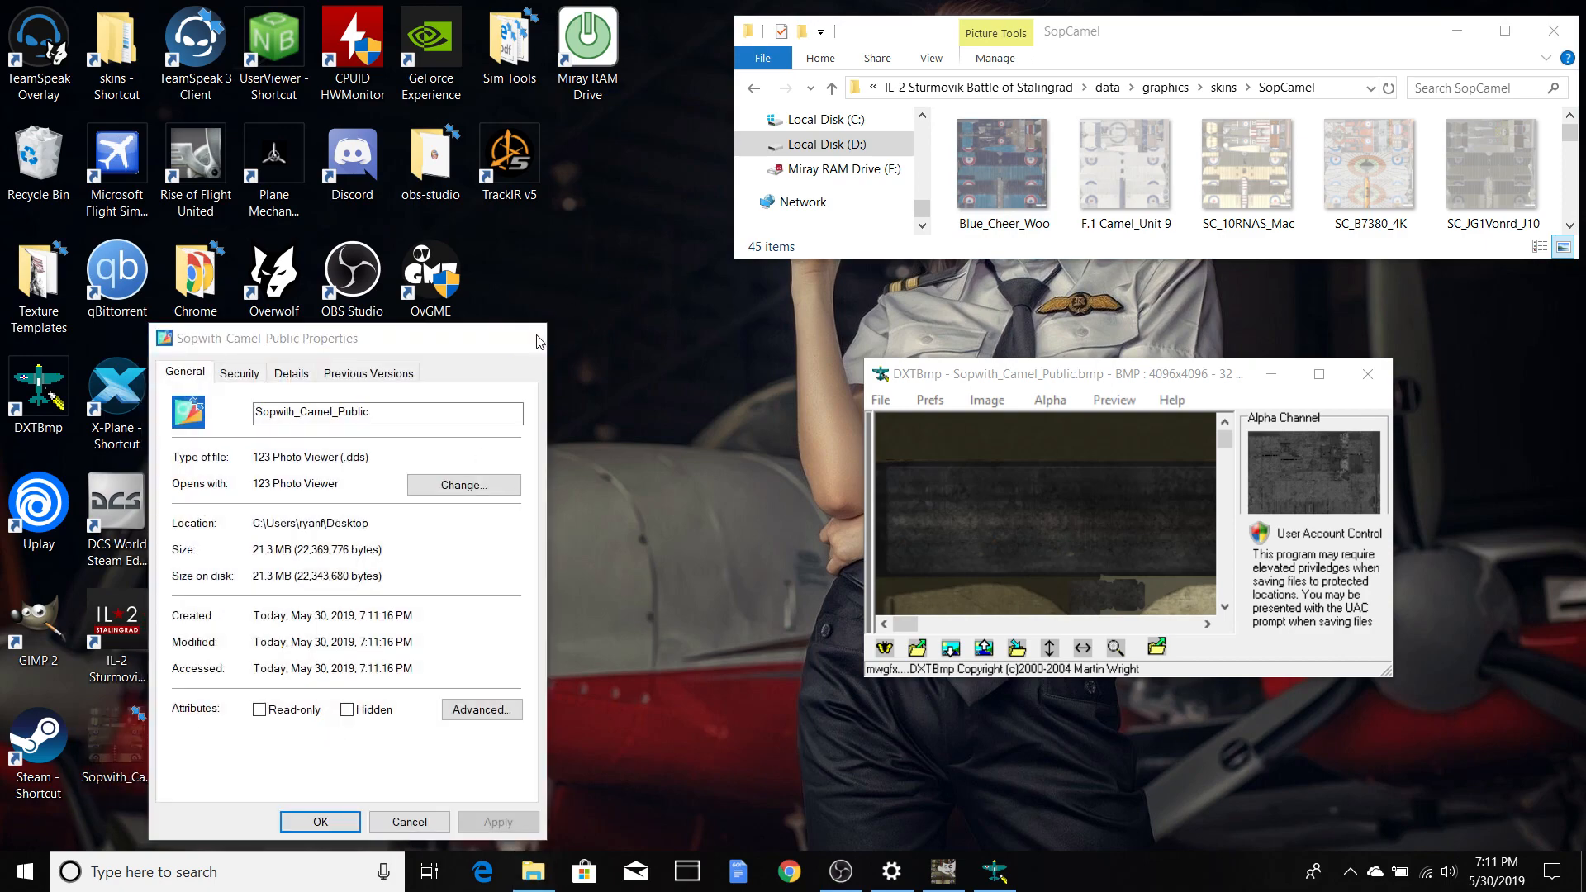
Step: Copy the Sopwith_Camel_Public DDS file from the desktop into the SopCamel skins folder, replacing the file already there
left_click_drag(116, 743, 1280, 244)
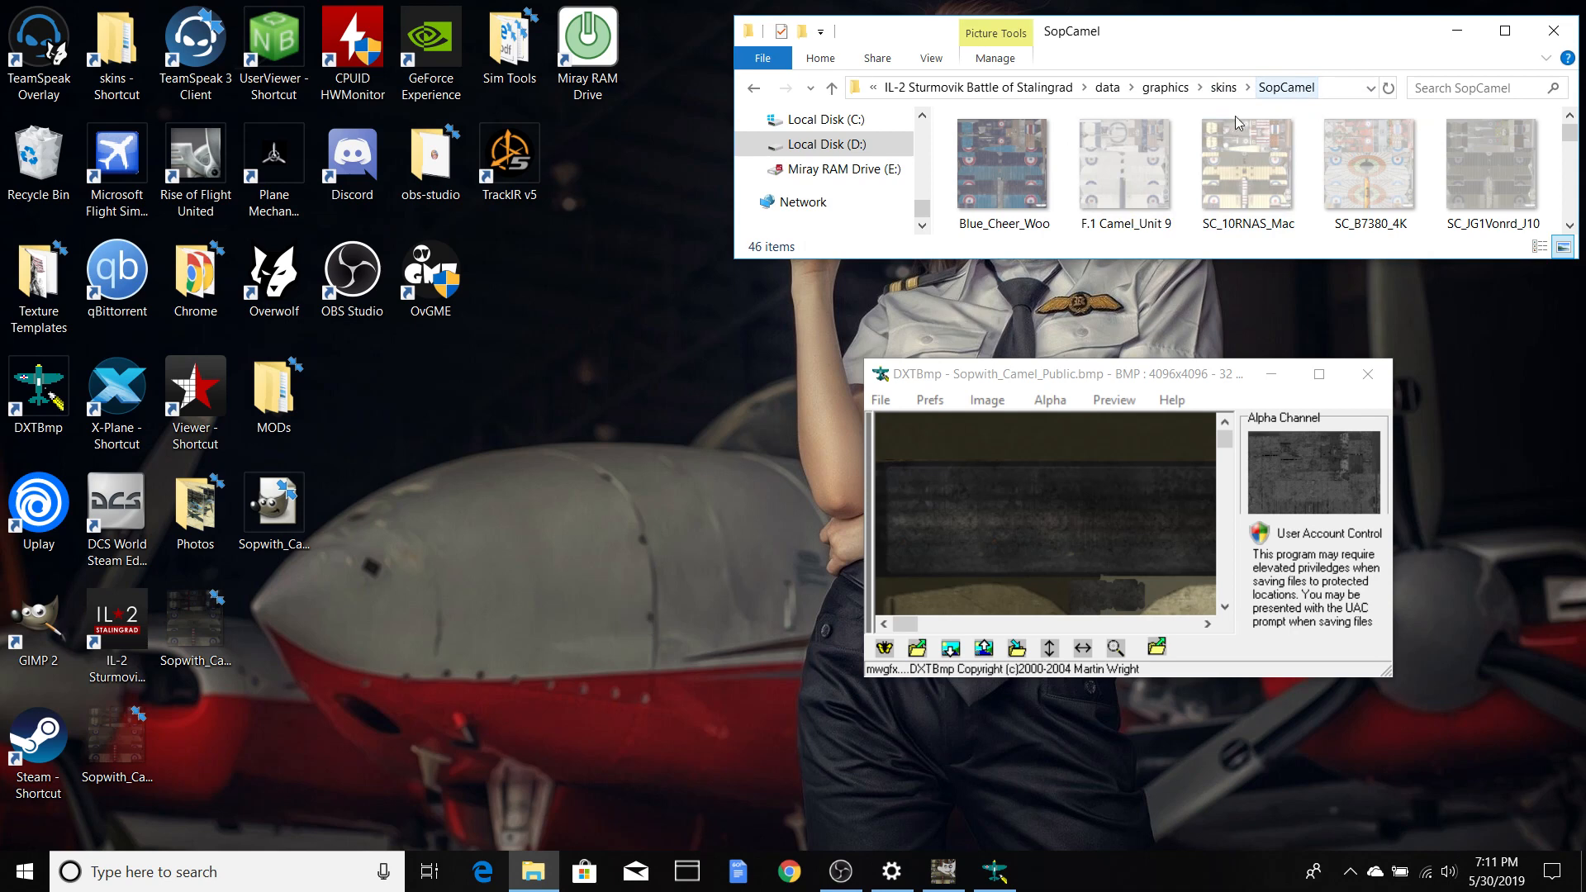
left_click_drag(122, 756, 1291, 95)
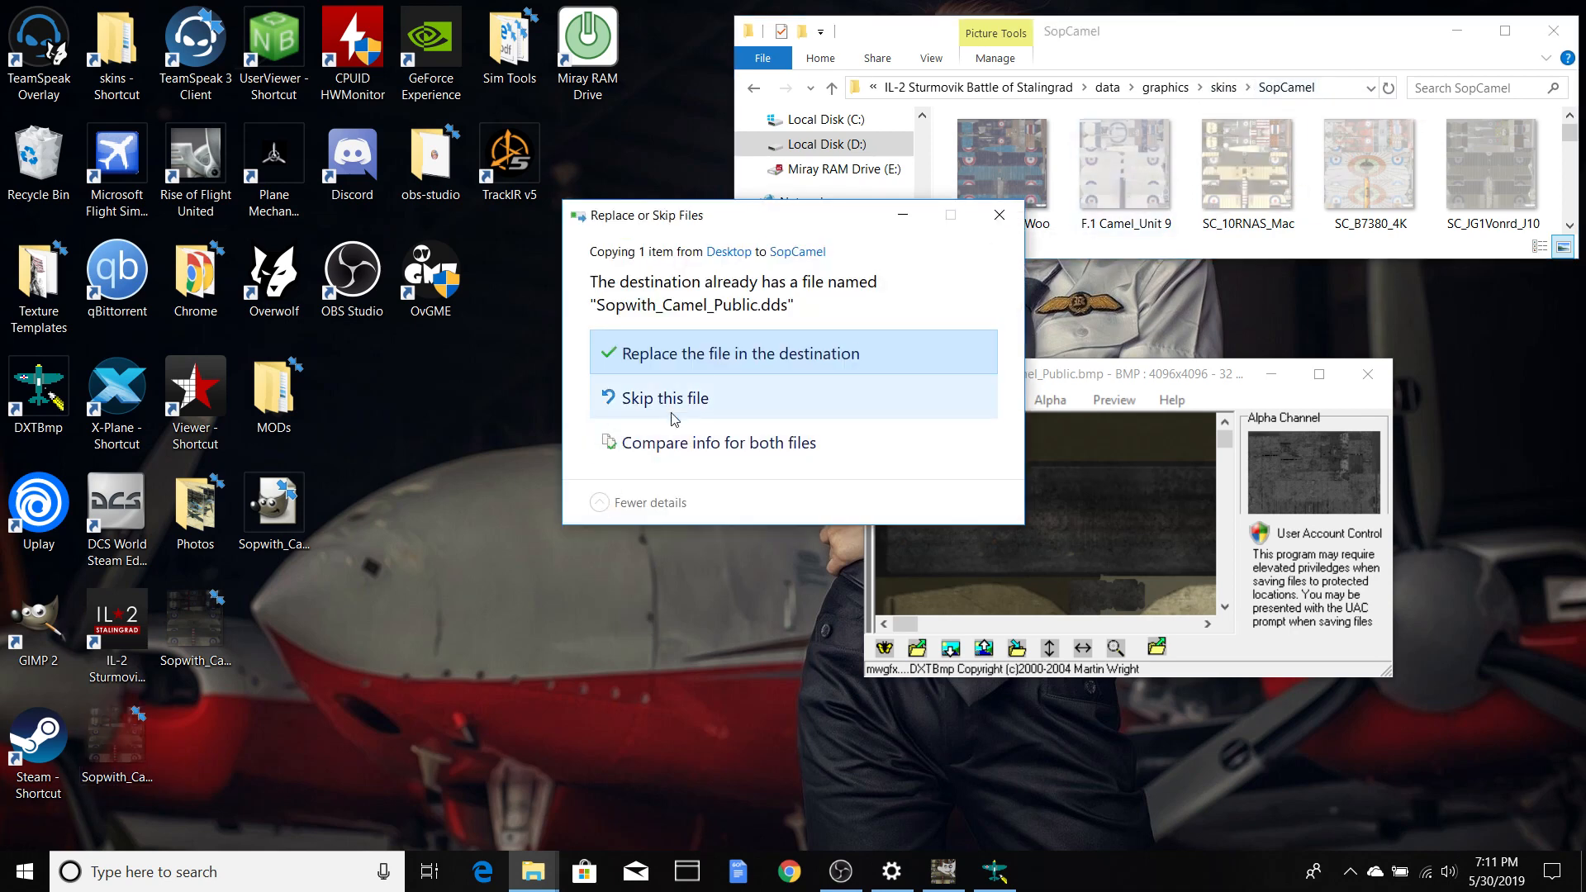
left_click(719, 358)
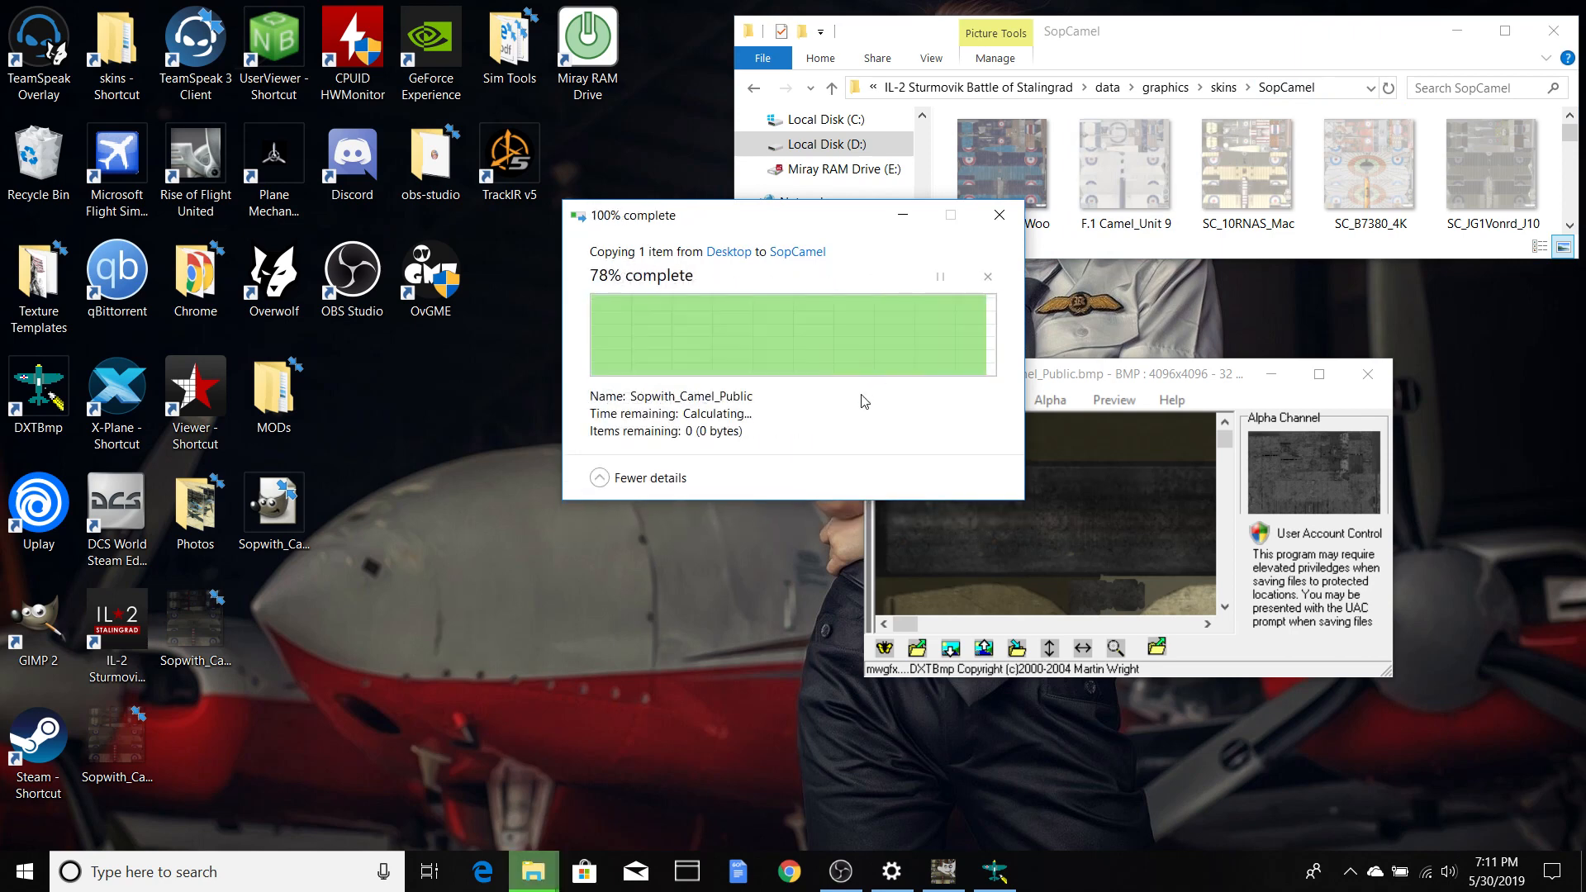
left_click(1553, 31)
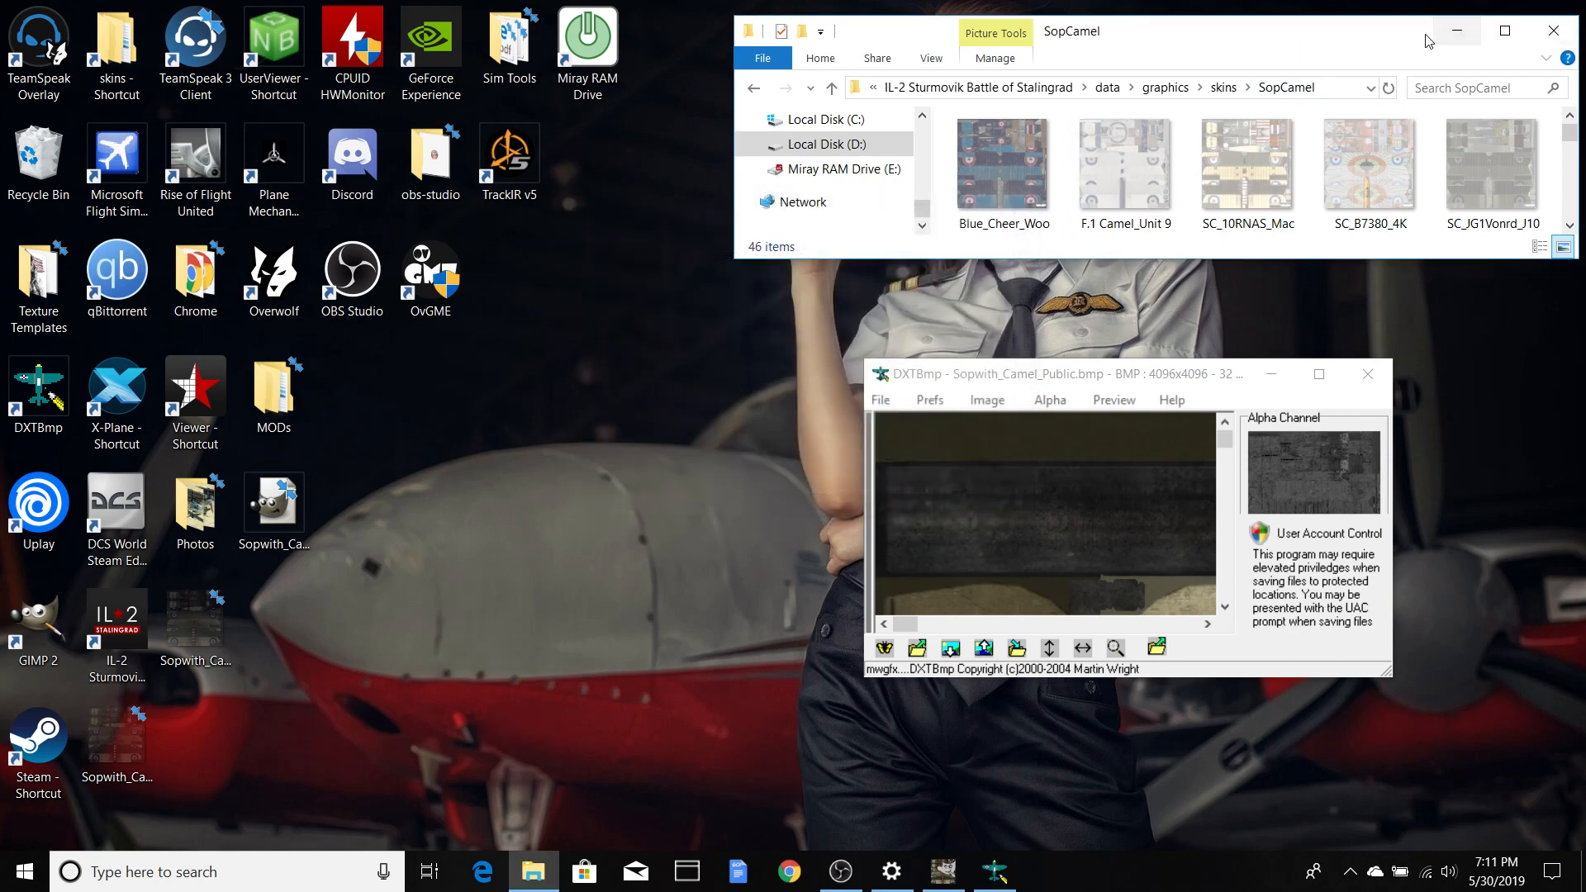
Step: Launch IL-2 BOS Viewer and load the Sopwich Camel model
double_click(195, 392)
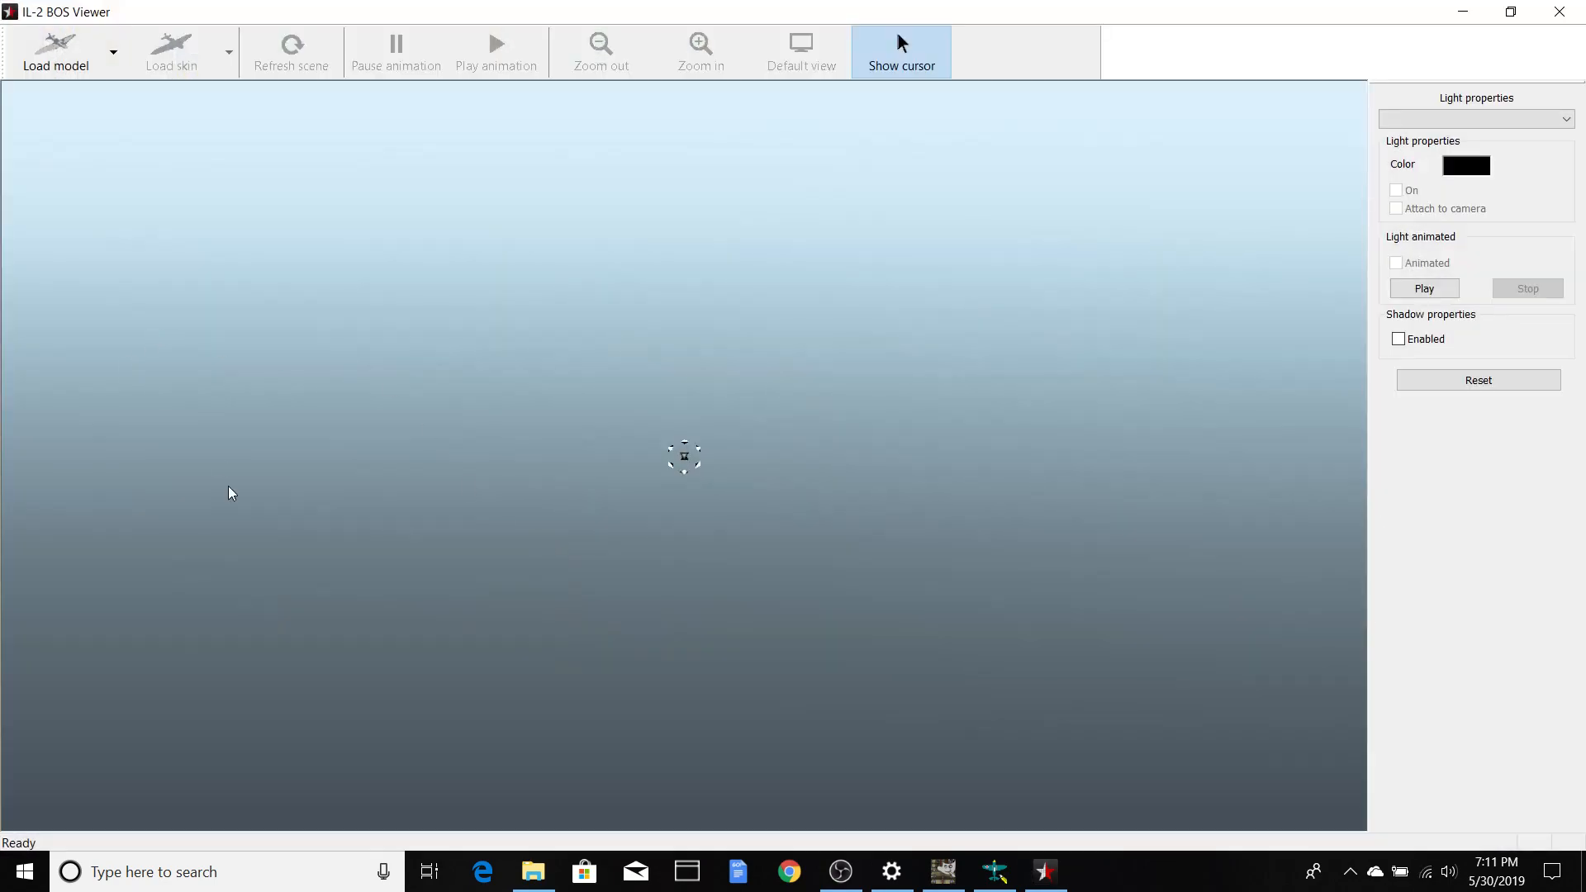
left_click(113, 51)
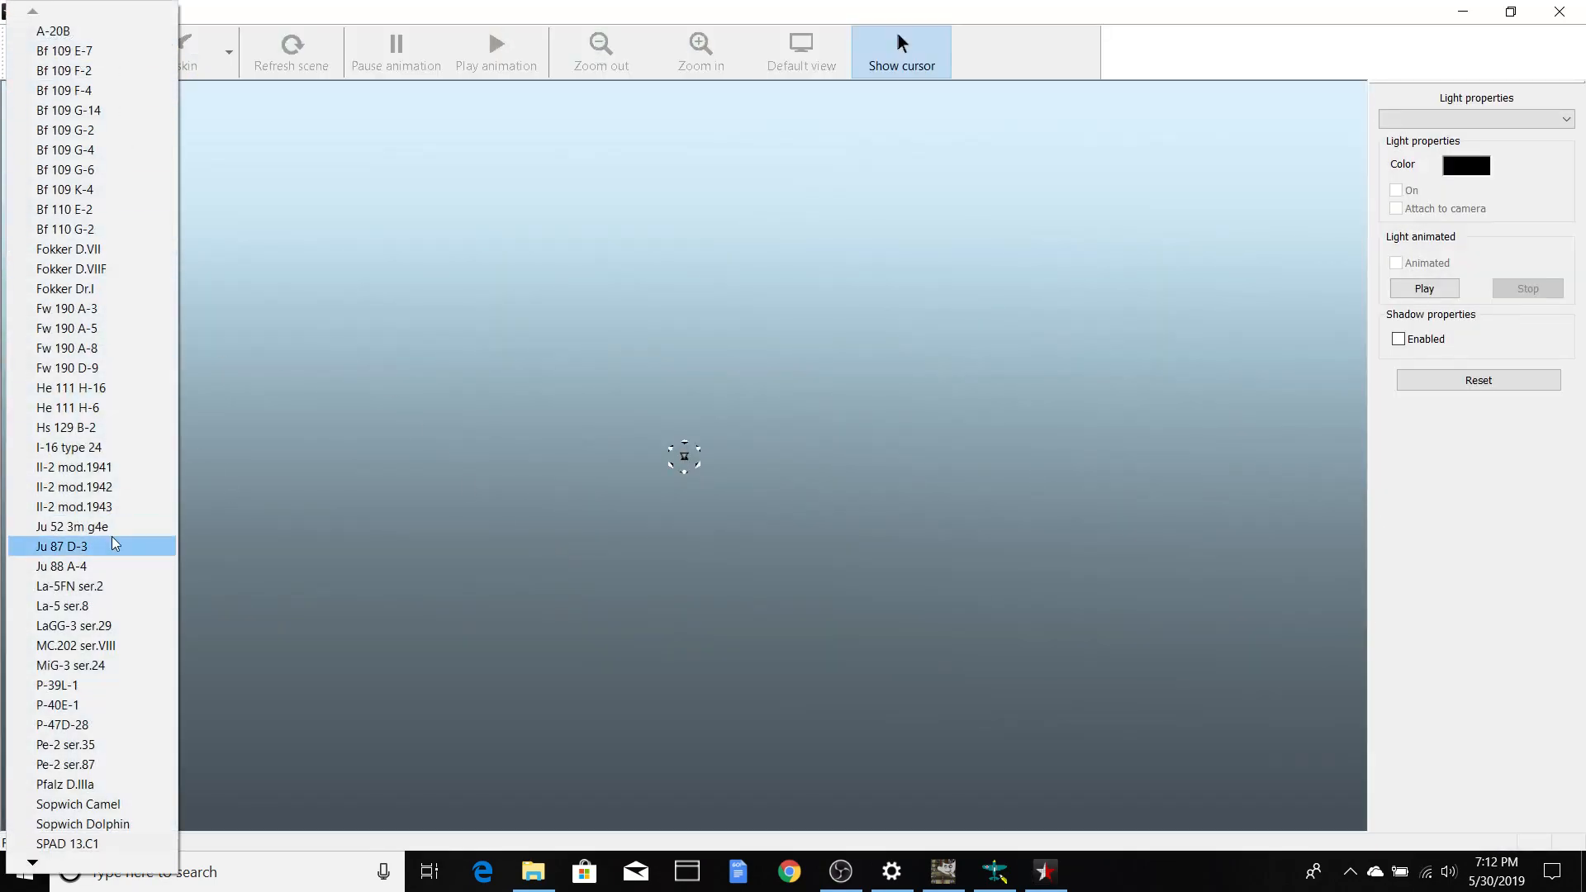
left_click(102, 802)
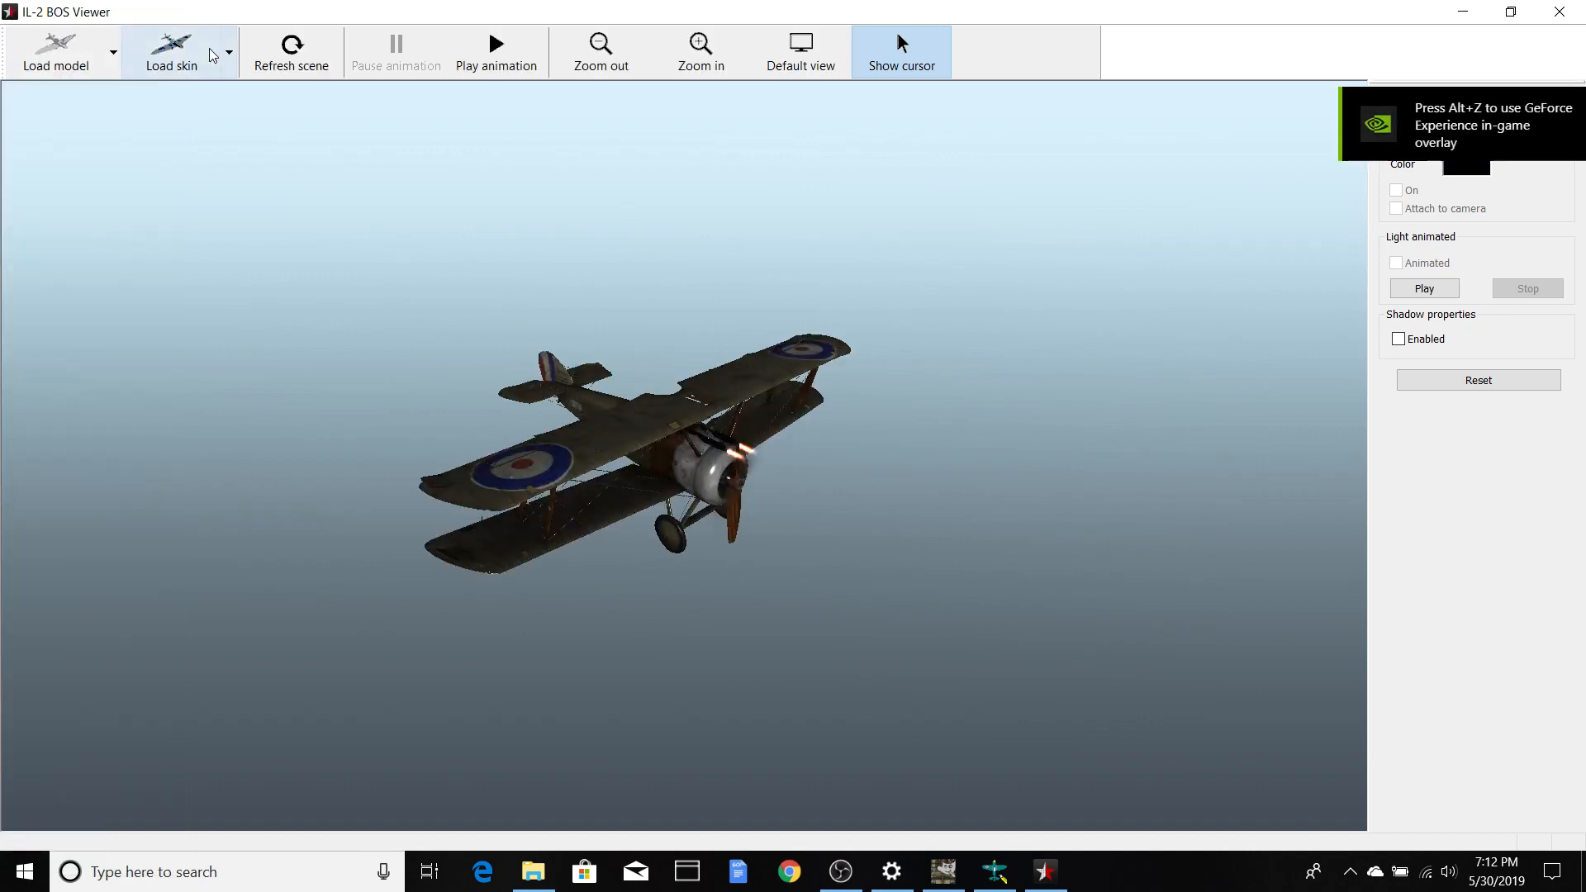
Step: Load the sopwith_camel_public.dds skin onto the Camel model and inspect the repainted fuselage and engine cowling from both sides
left_click(214, 53)
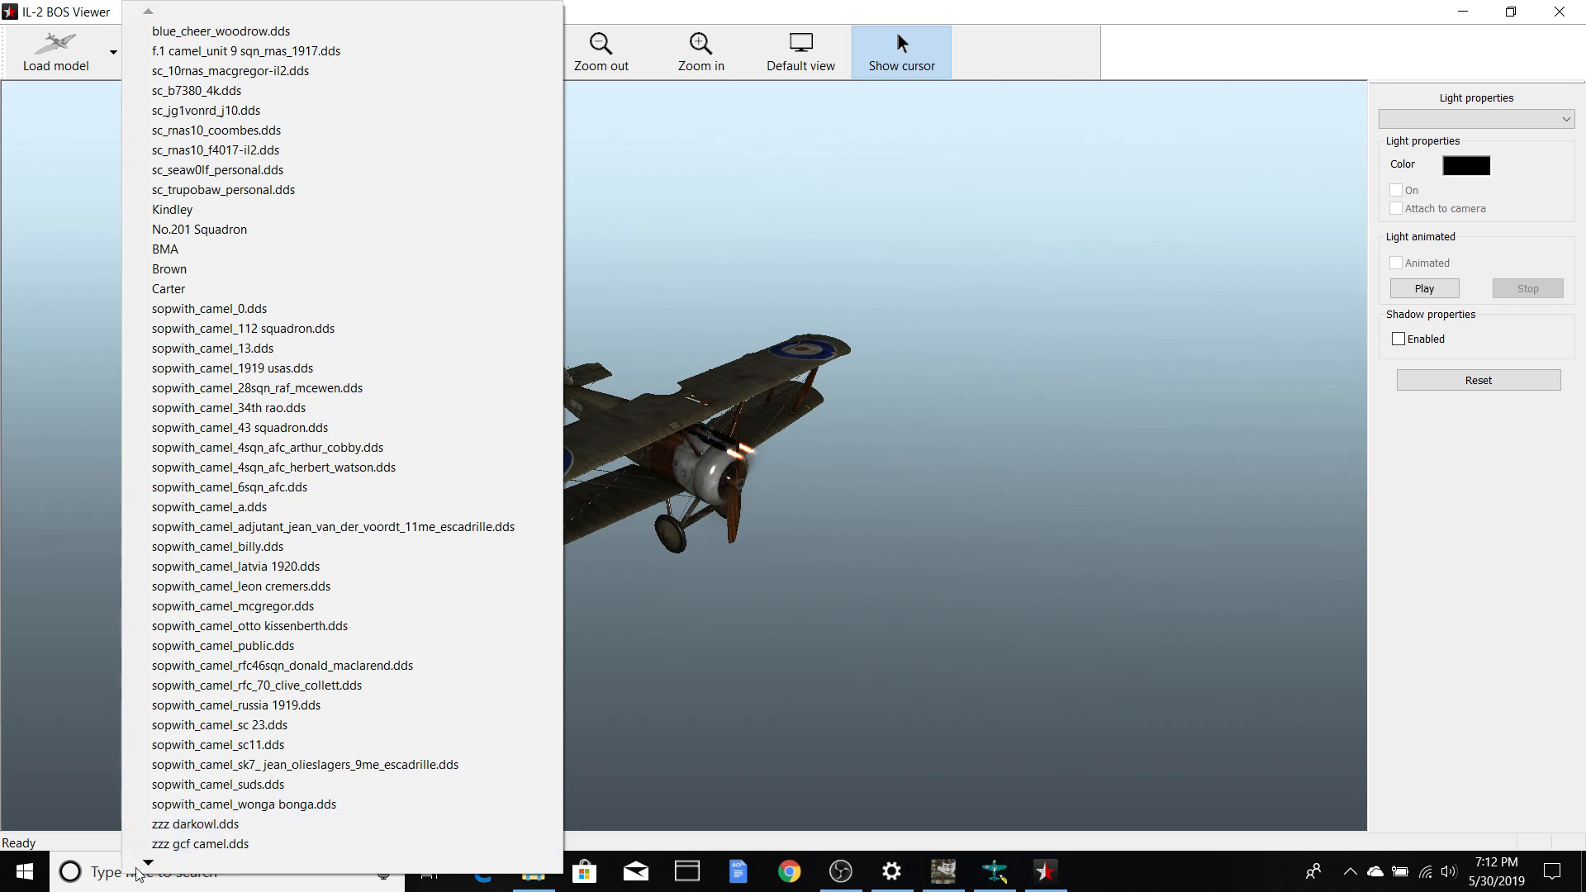
mouse_move(146, 862)
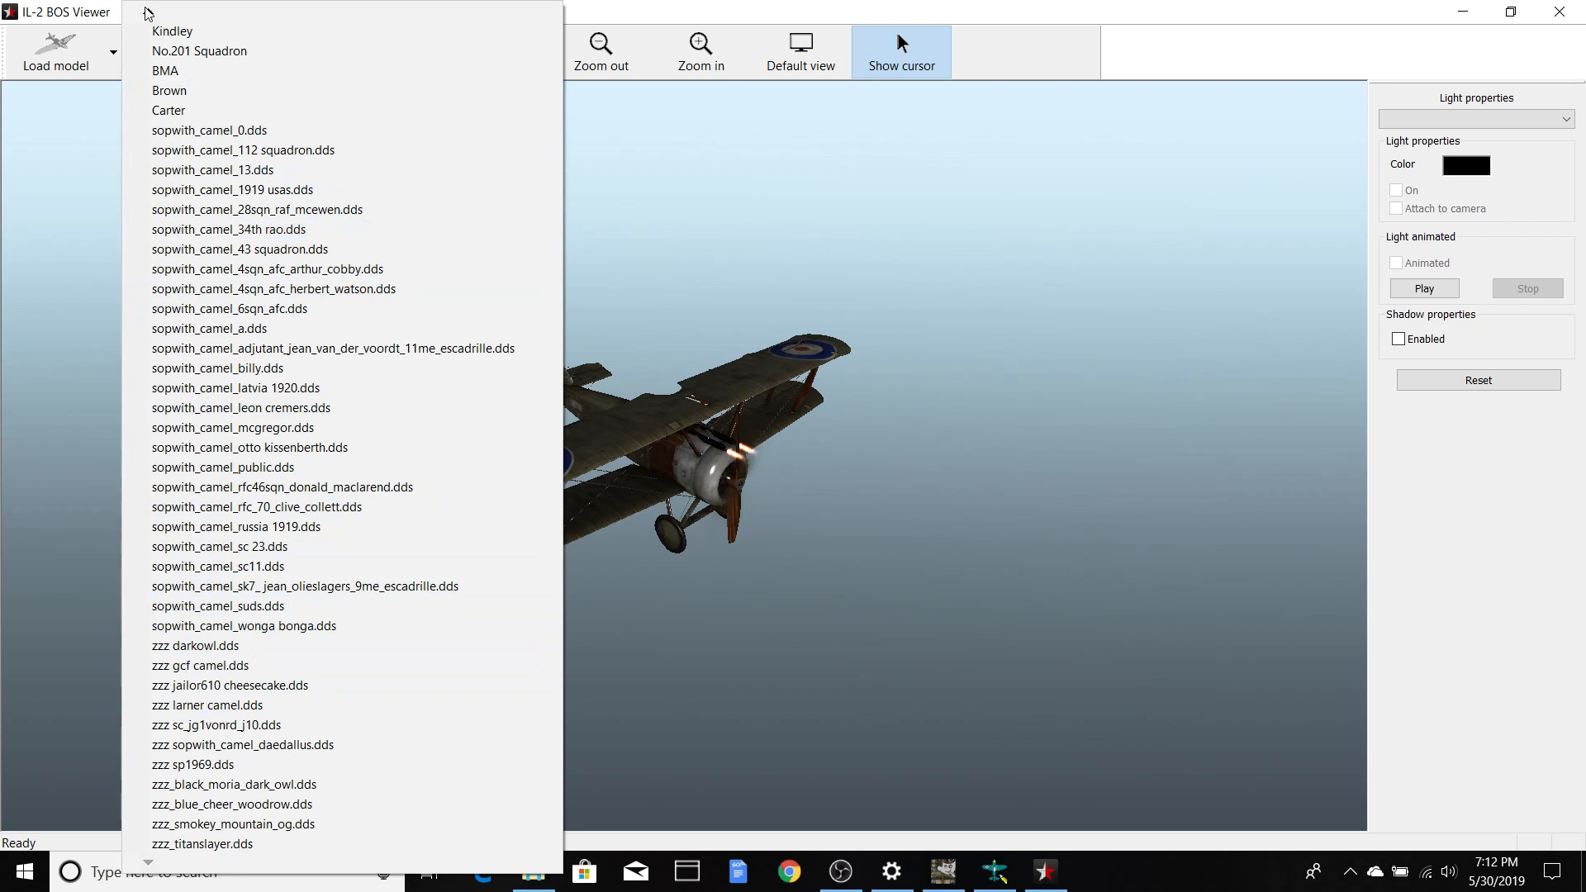
mouse_move(147, 14)
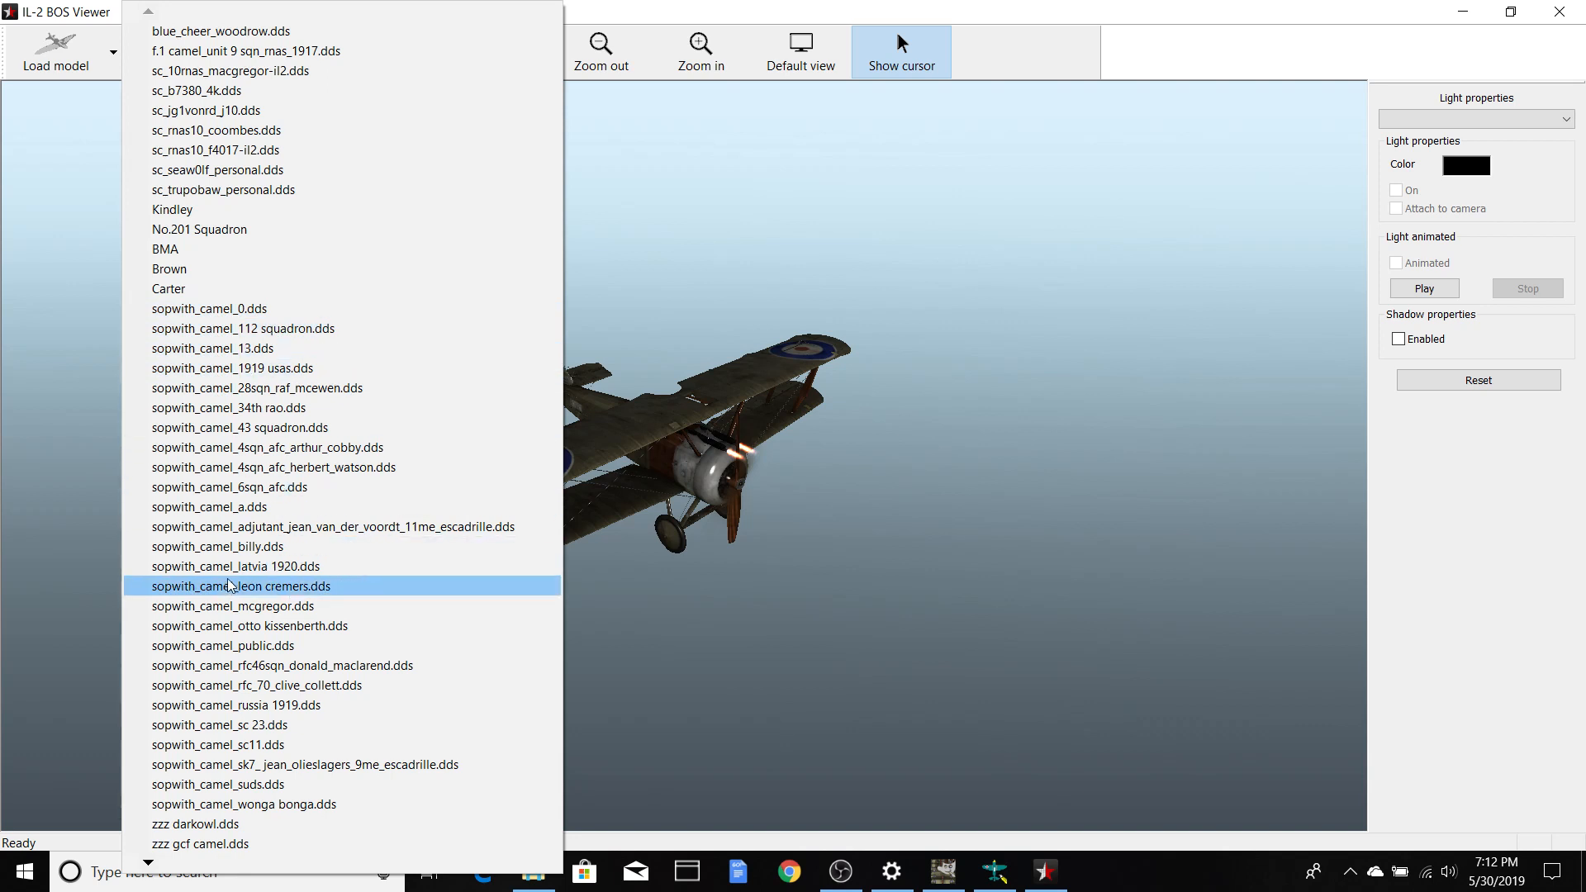
left_click(327, 650)
left_click_drag(436, 637, 524, 513)
scroll(523, 513, "up", 5)
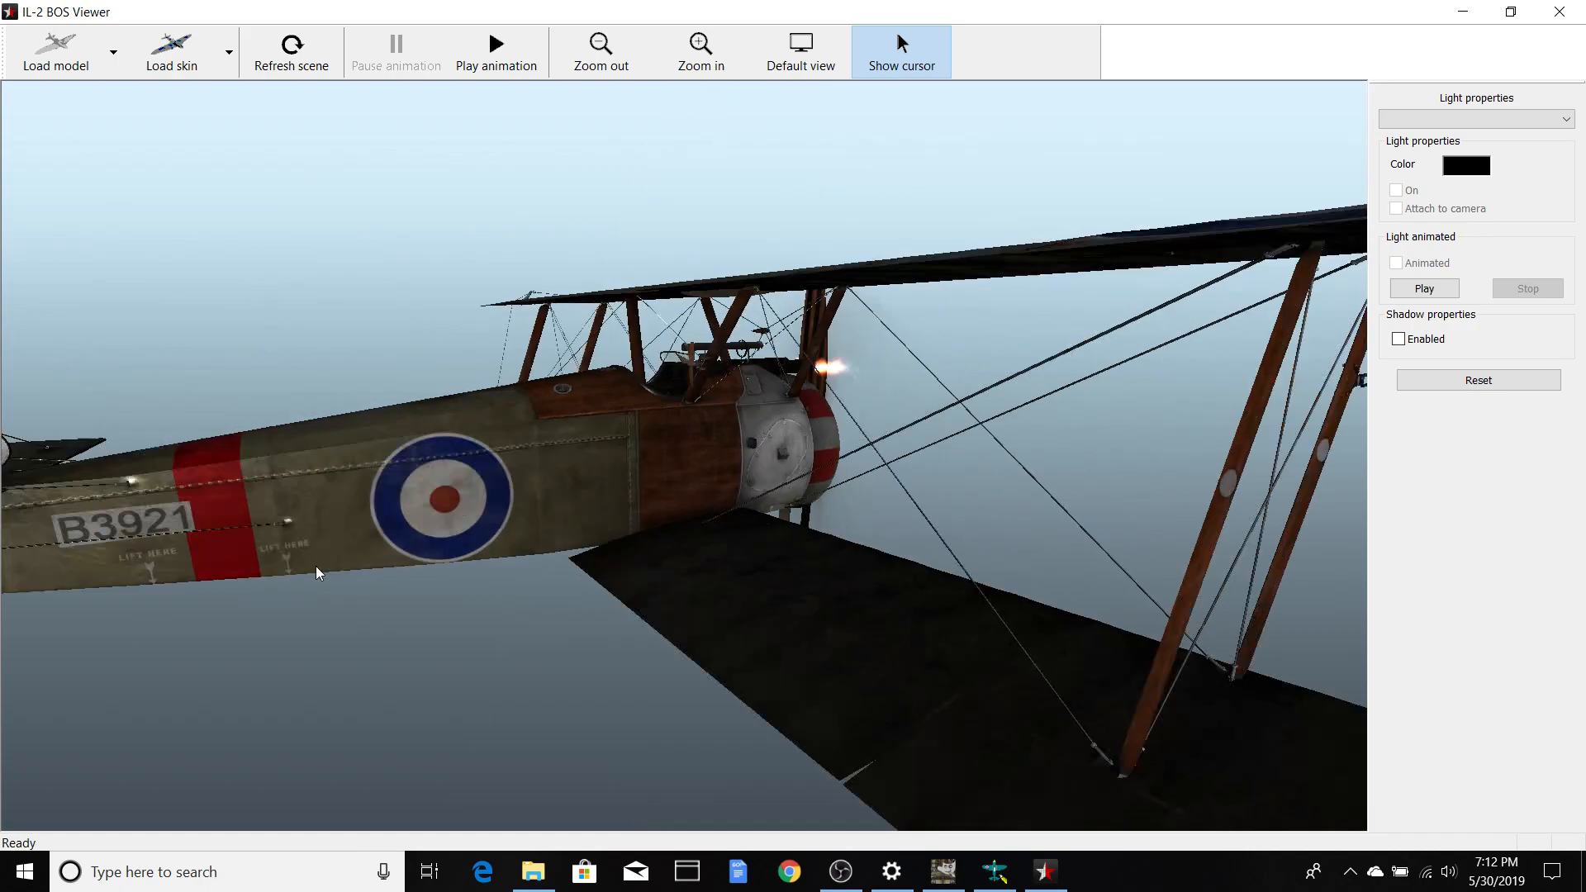
left_click_drag(319, 572, 1036, 443)
left_click_drag(840, 451, 1033, 471)
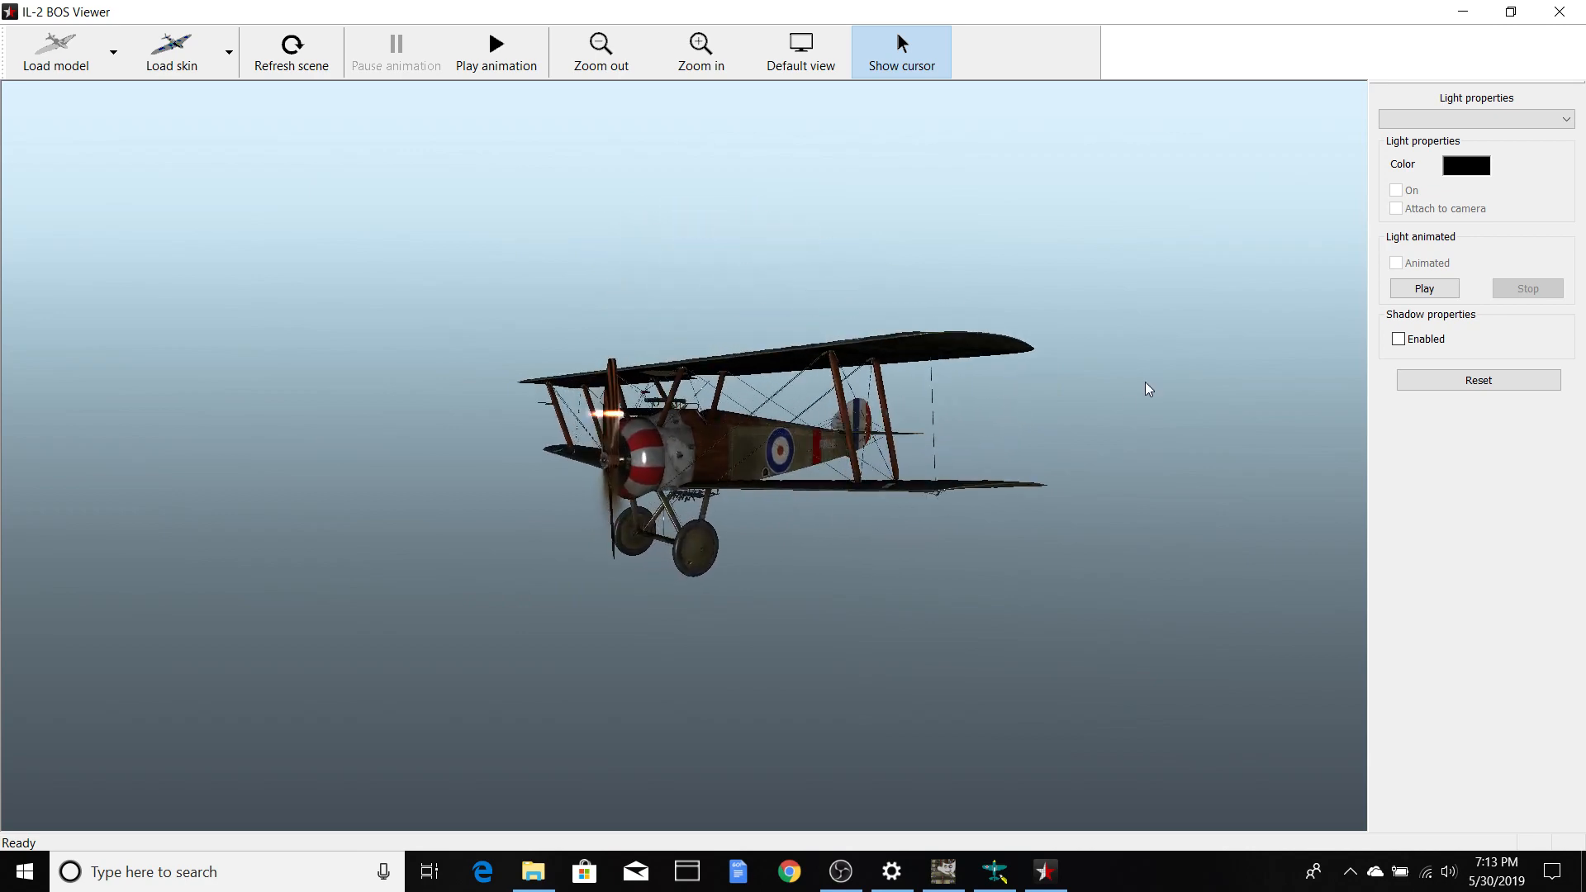
Step: Close the model viewer, DXTBmp and the Sopwith_Camel_Public image window, leaving OBS open in front
left_click(1569, 15)
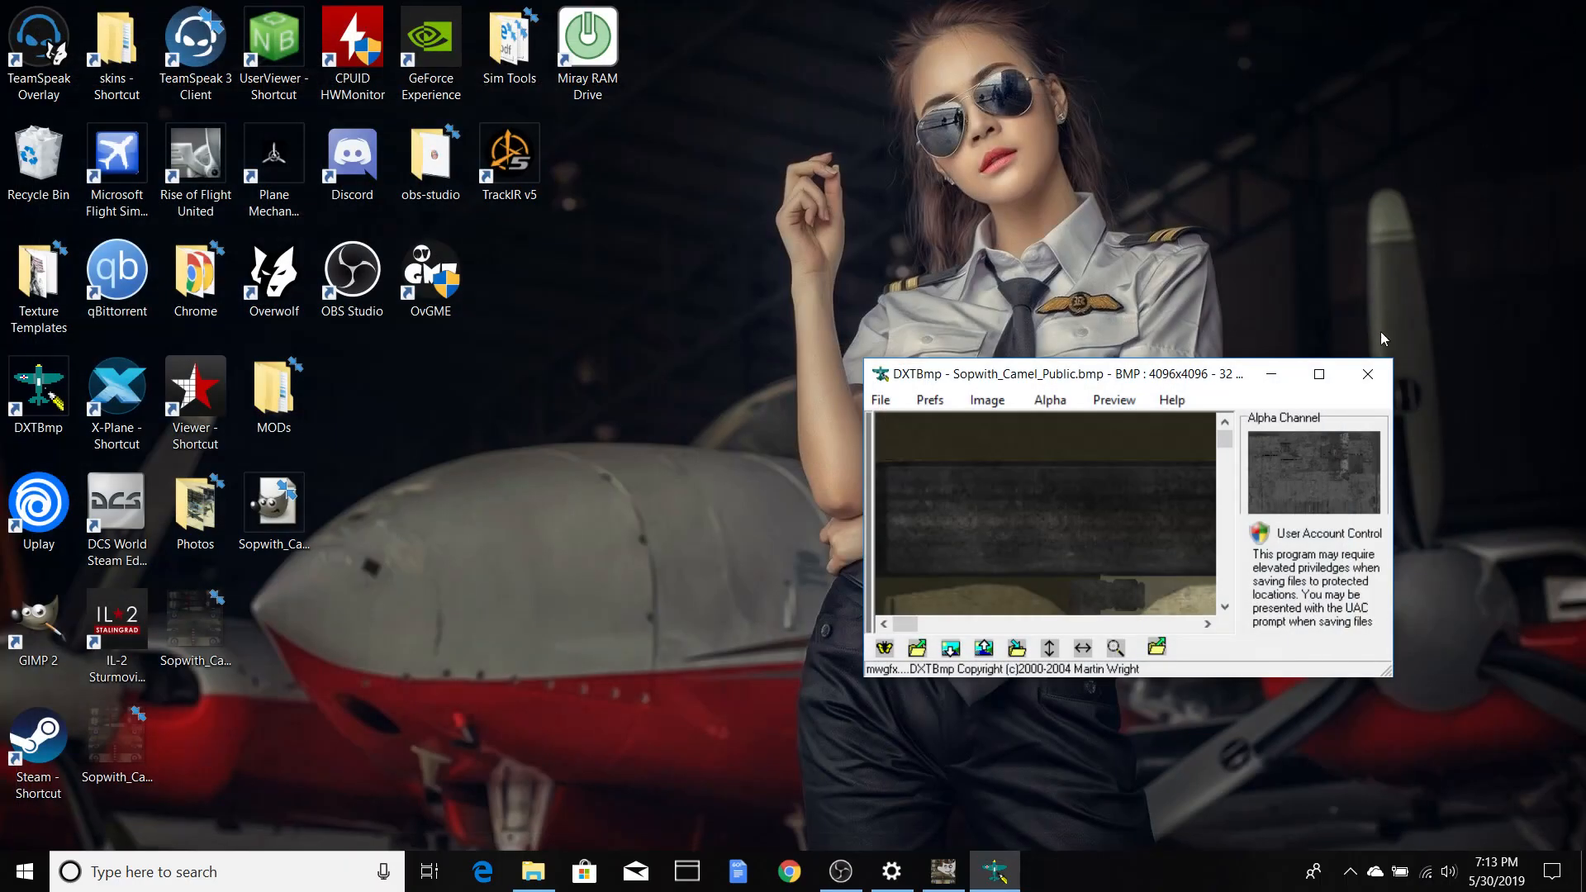
left_click(1368, 374)
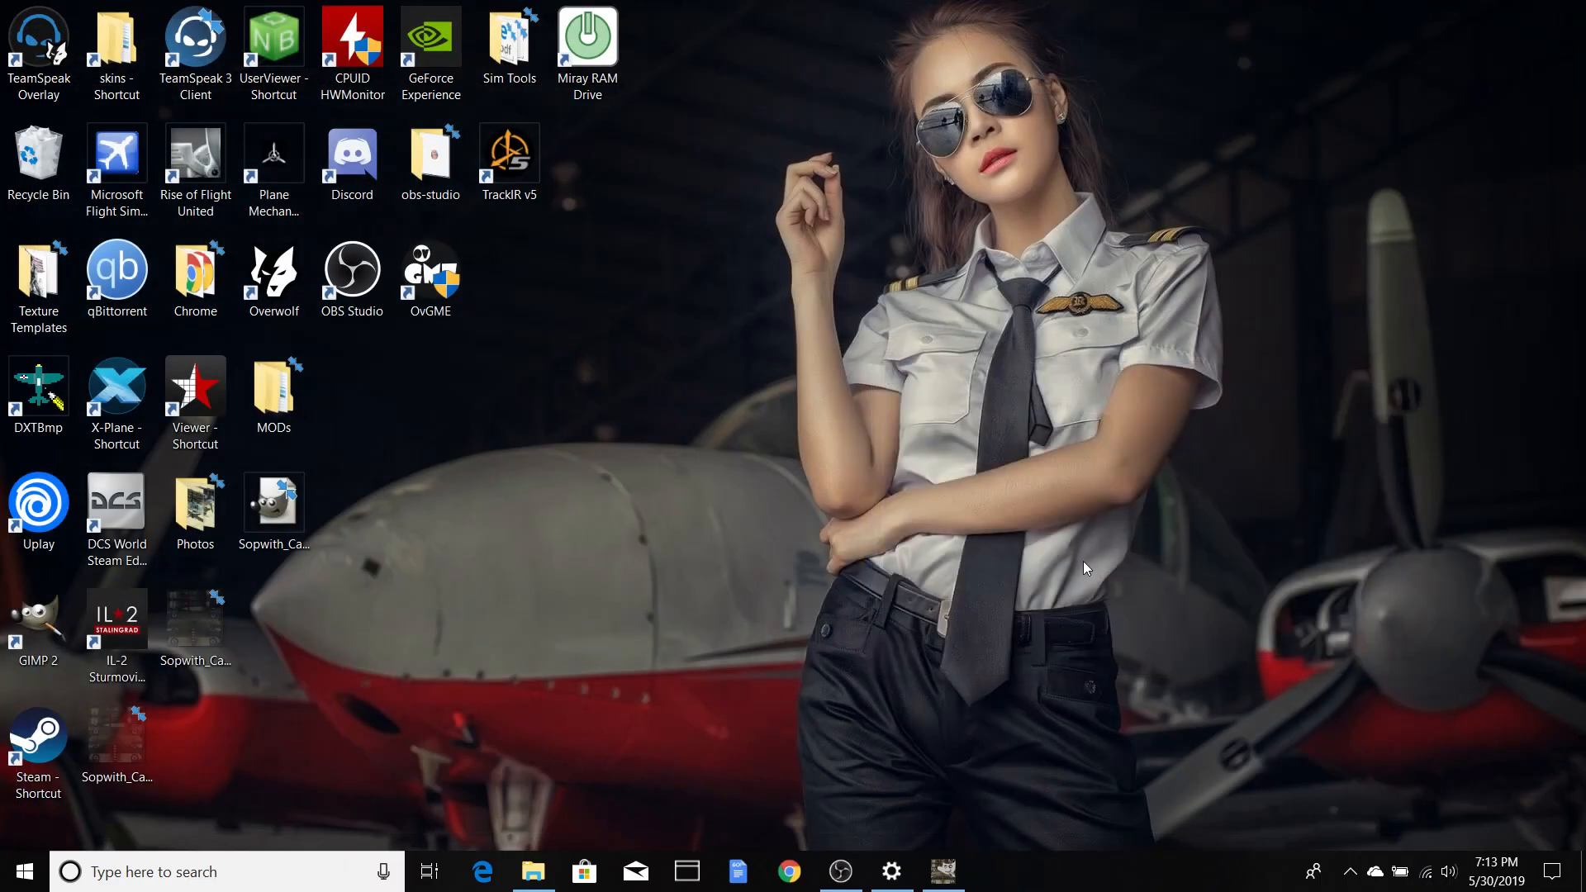
mouse_move(943, 872)
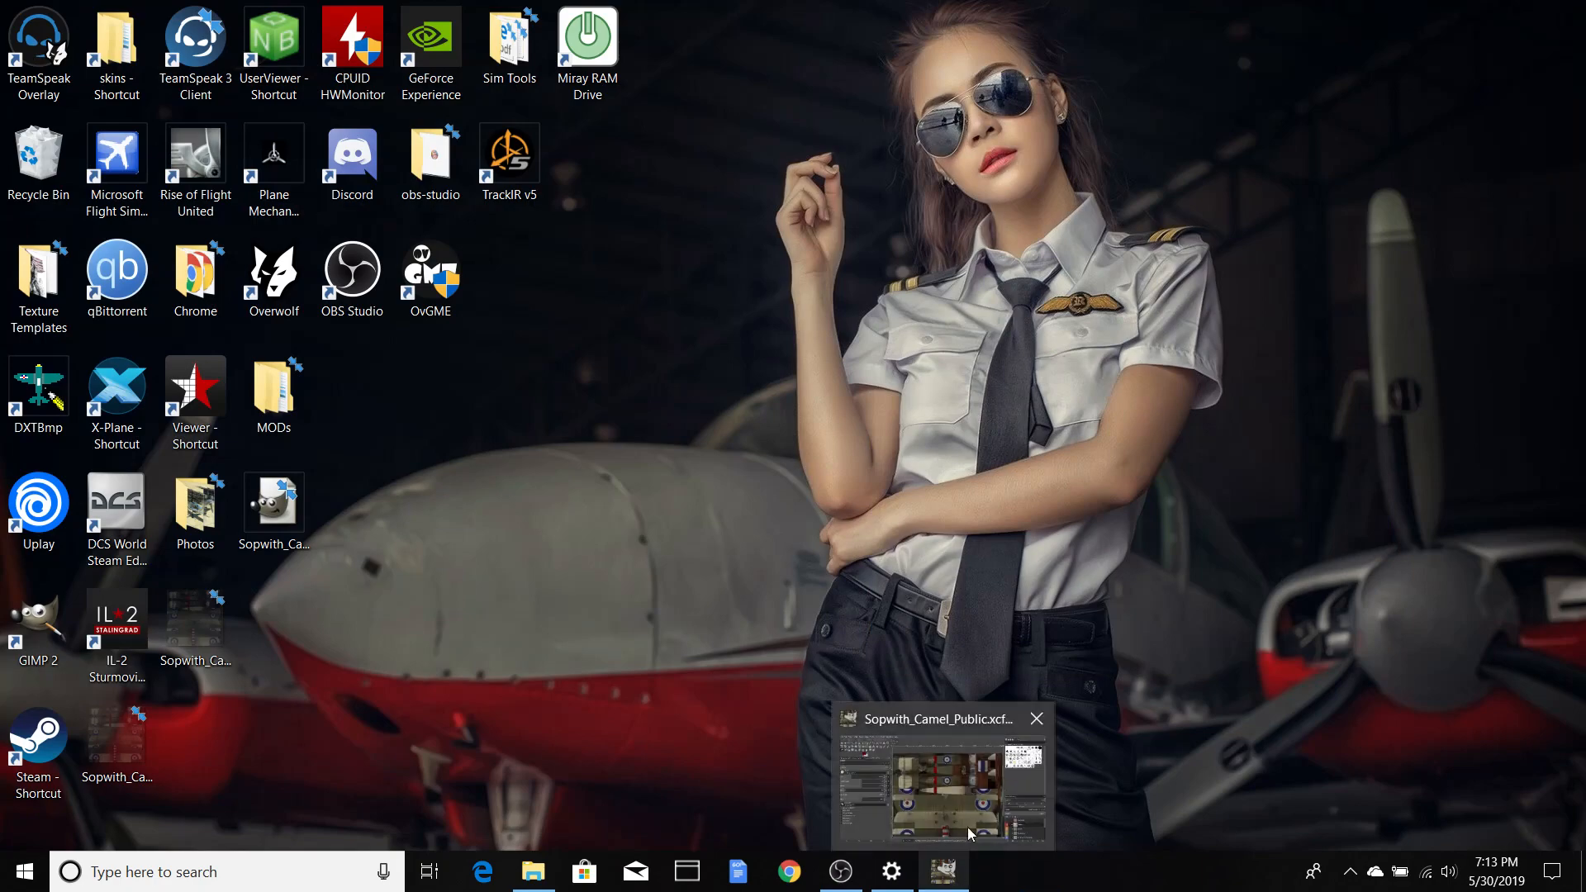
left_click(1034, 720)
left_click(840, 872)
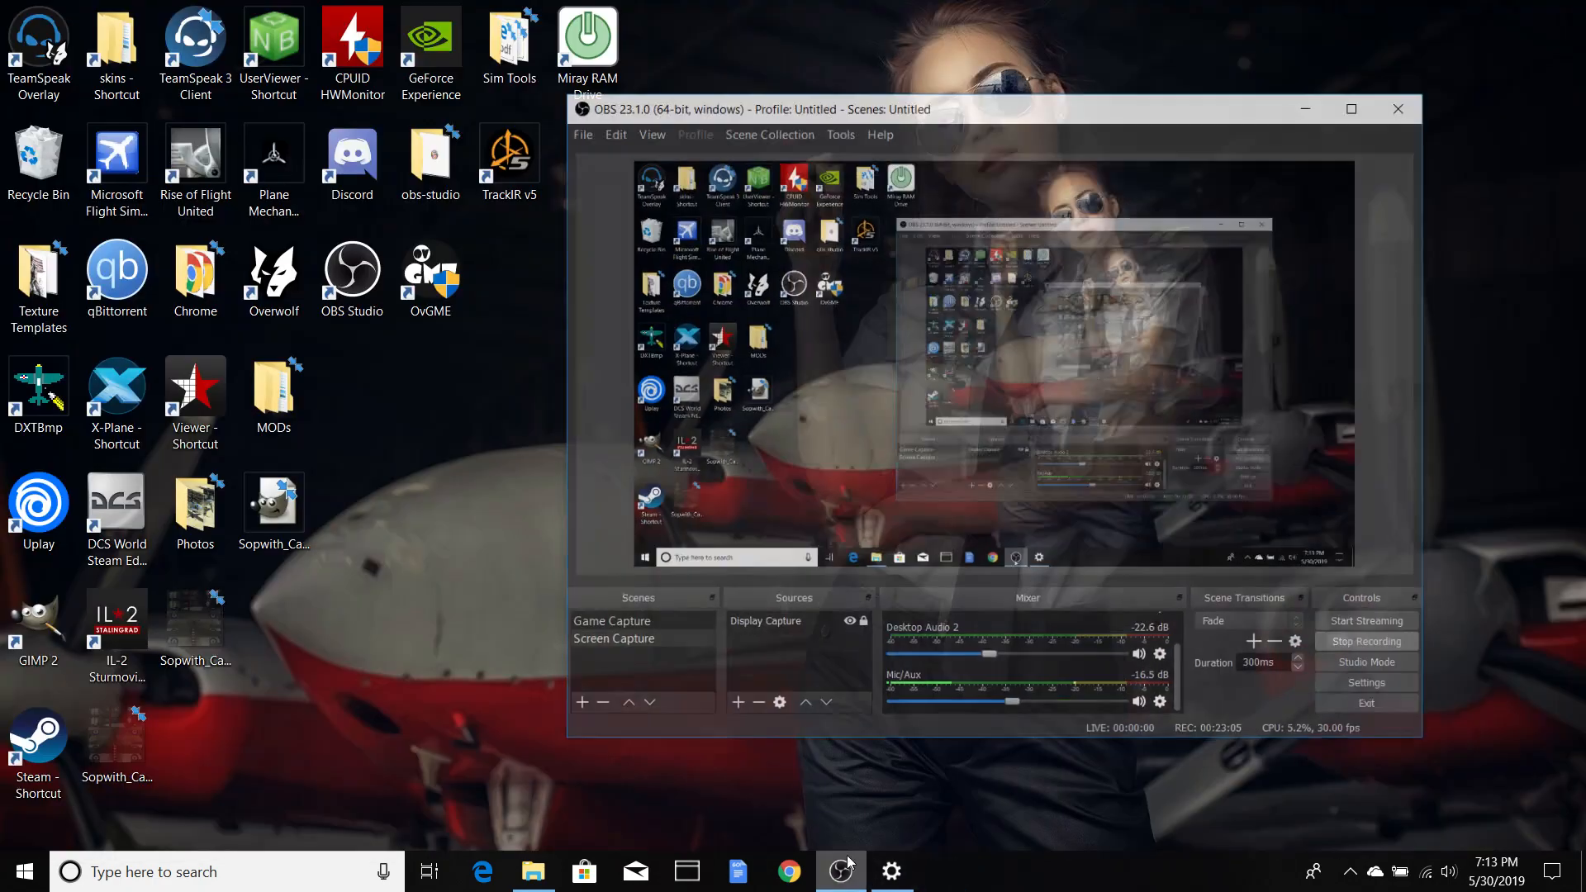